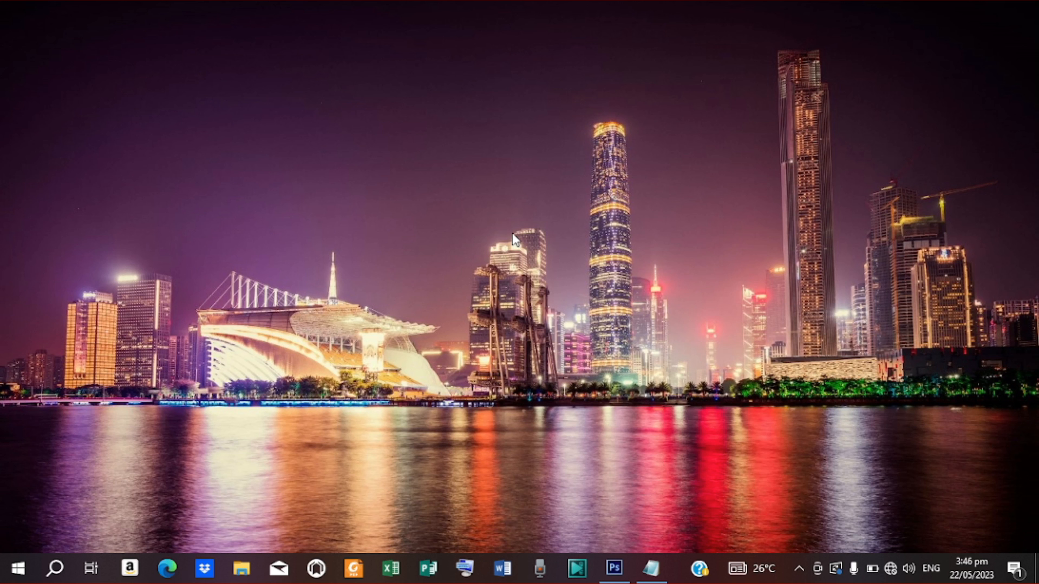
Step: Switch to Photoshop and create a new A4 document with a resolution of 200 pixels/inch
{"action": "left_click", "coordinate": [614, 568]}
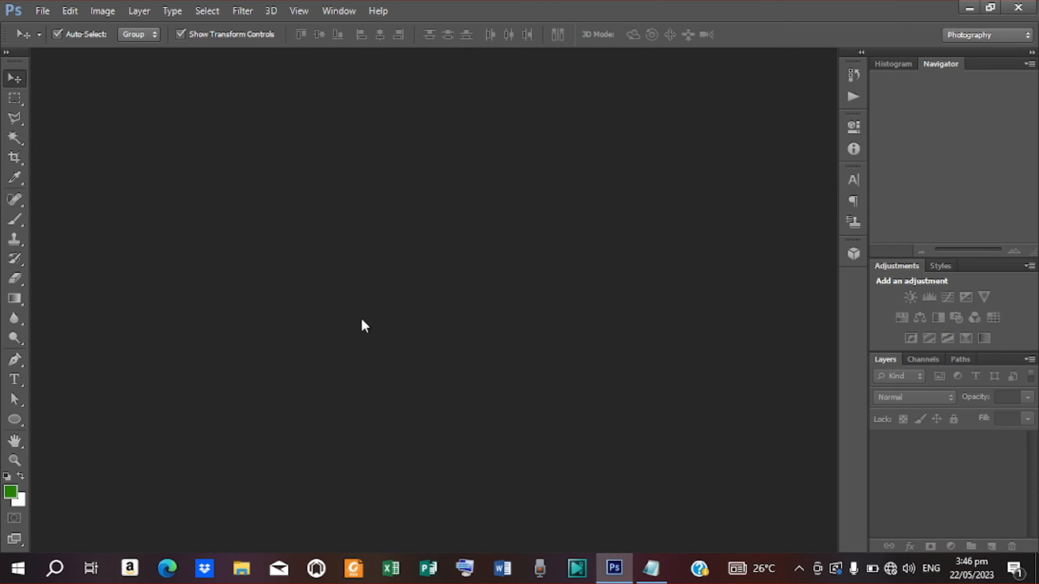
{"action": "left_click", "coordinate": [43, 12]}
{"action": "left_click", "coordinate": [52, 25]}
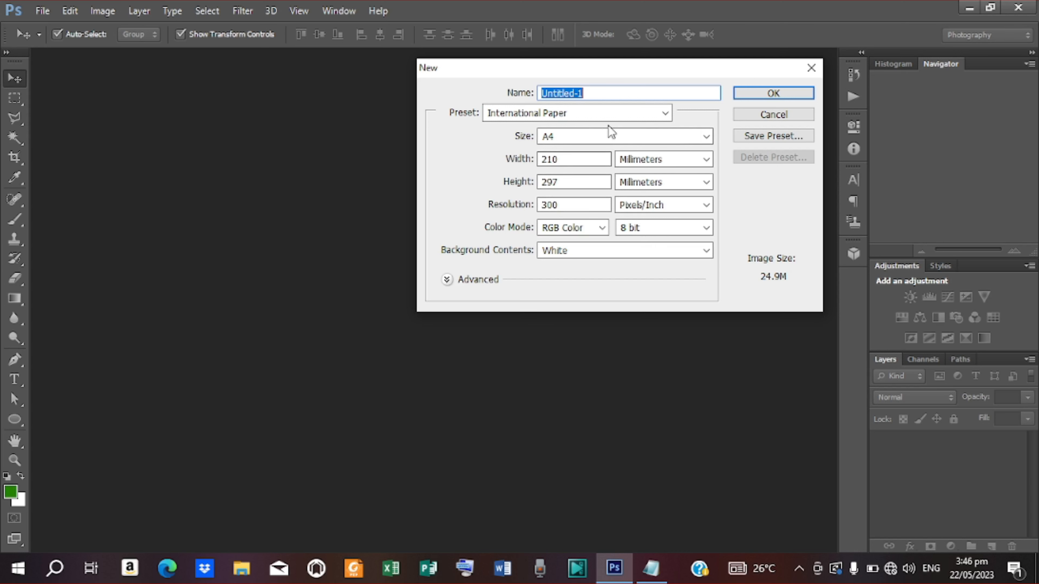
{"action": "left_click", "coordinate": [707, 135]}
{"action": "left_click", "coordinate": [668, 148]}
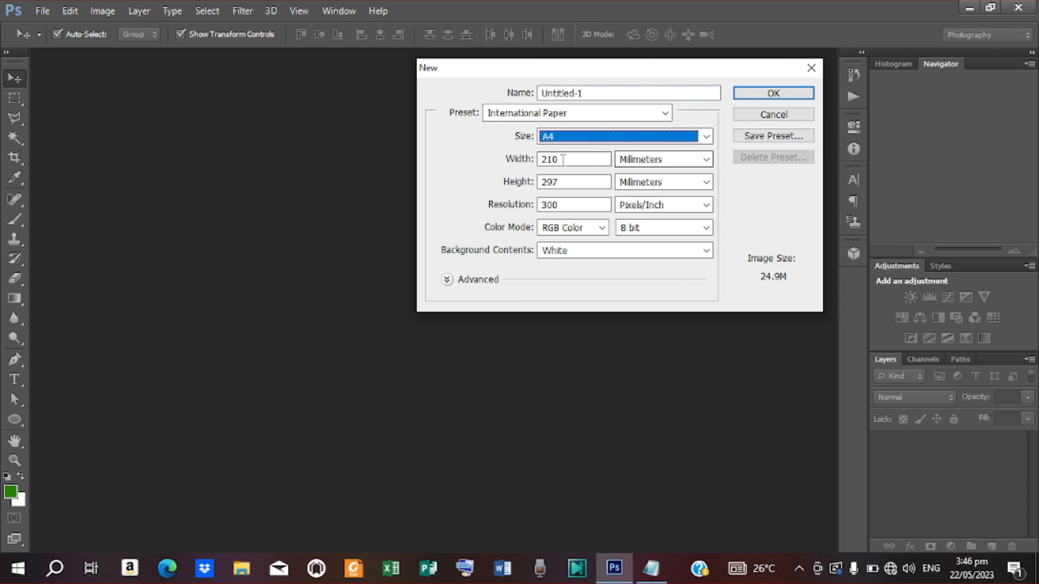
{"action": "left_click", "coordinate": [707, 138]}
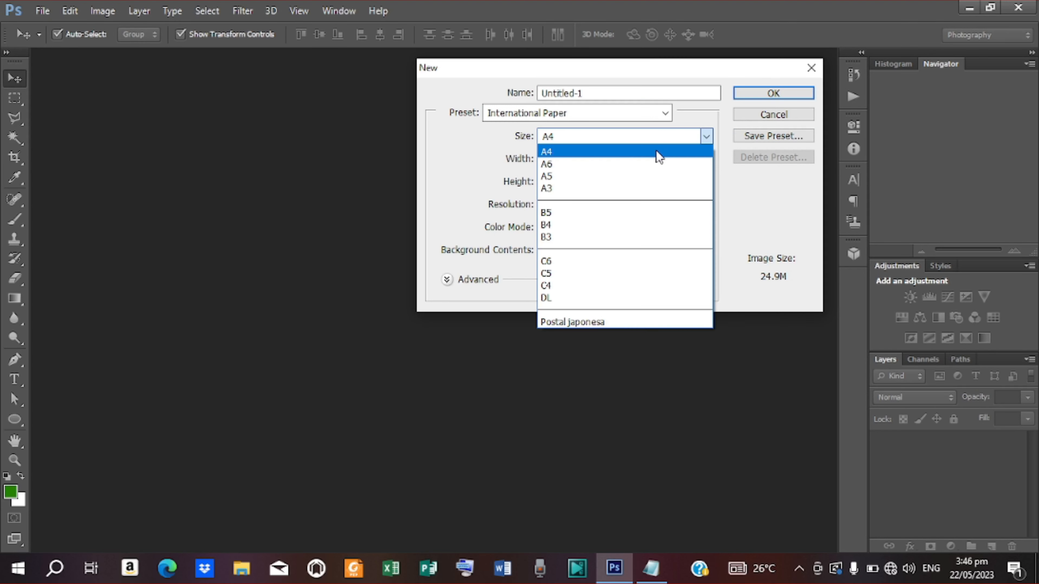
{"action": "left_click", "coordinate": [656, 148]}
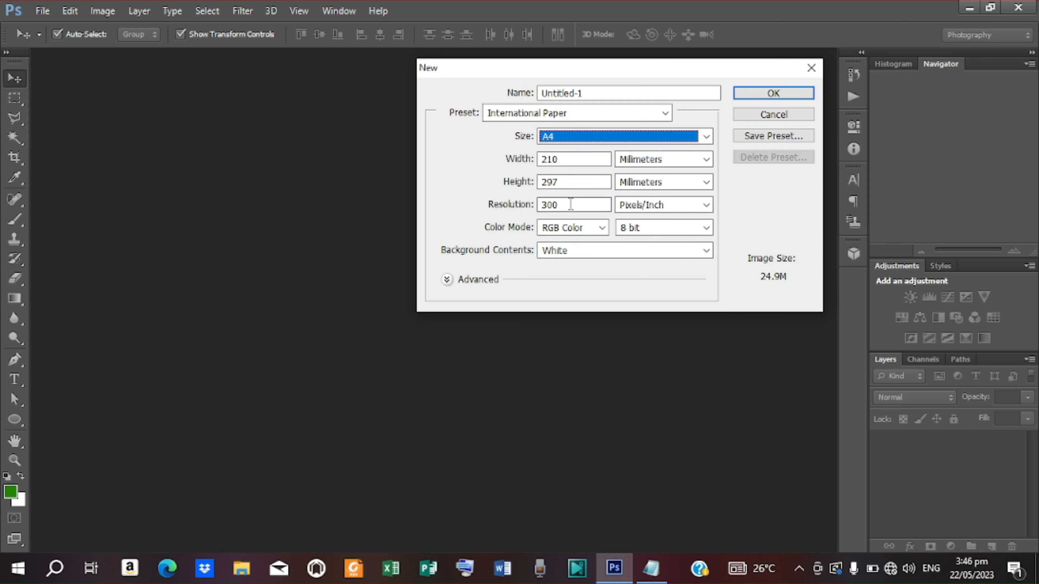
{"action": "left_click", "coordinate": [518, 204]}
{"action": "type", "text": "200"}
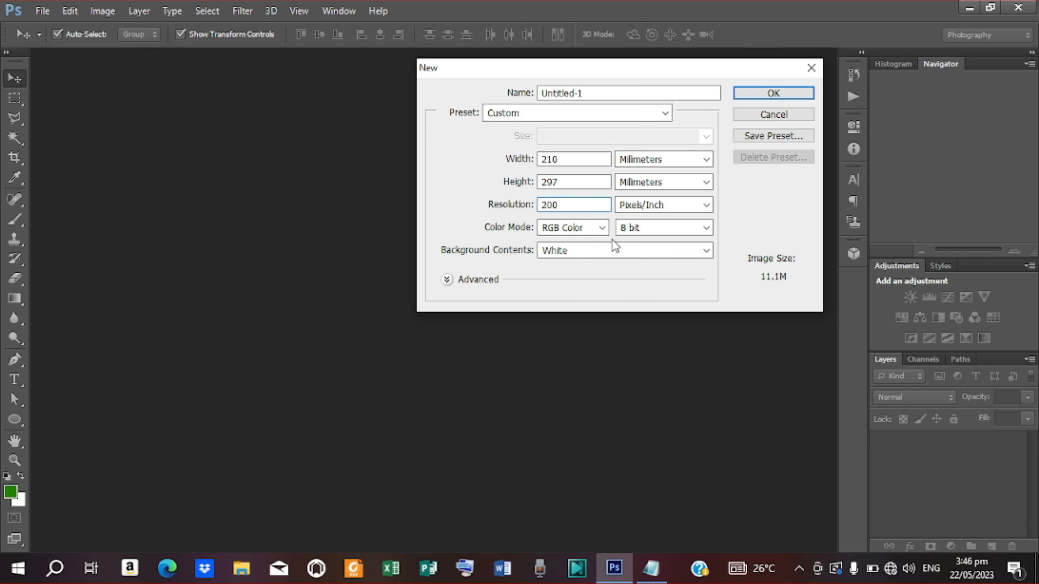
{"action": "left_click", "coordinate": [765, 95]}
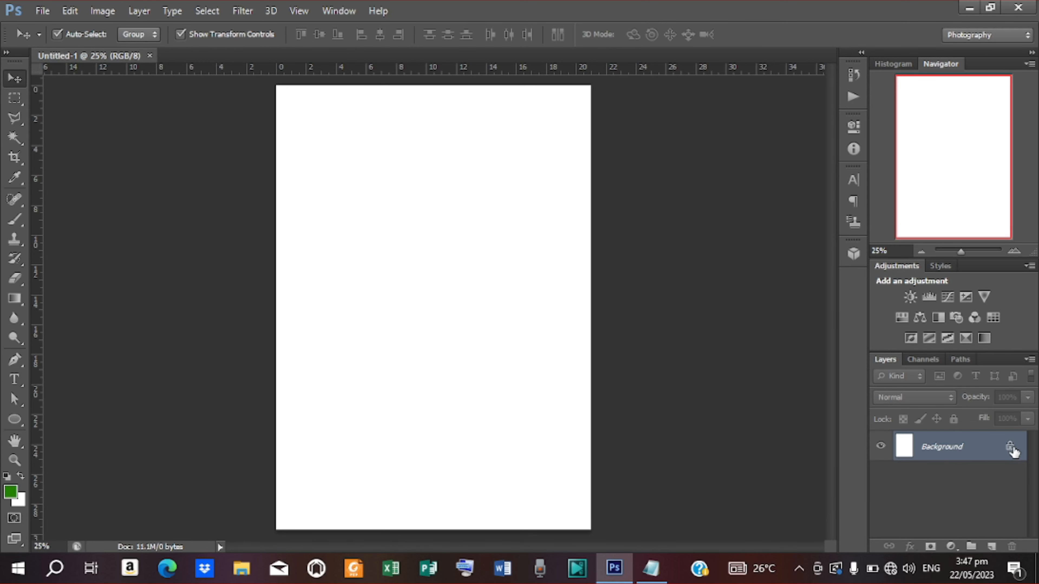
Step: Convert the locked background into a regular layer, enable a Gradient Overlay on it and open the overlay's gradient for editing
{"action": "double_click", "coordinate": [1011, 450]}
{"action": "left_click", "coordinate": [641, 181]}
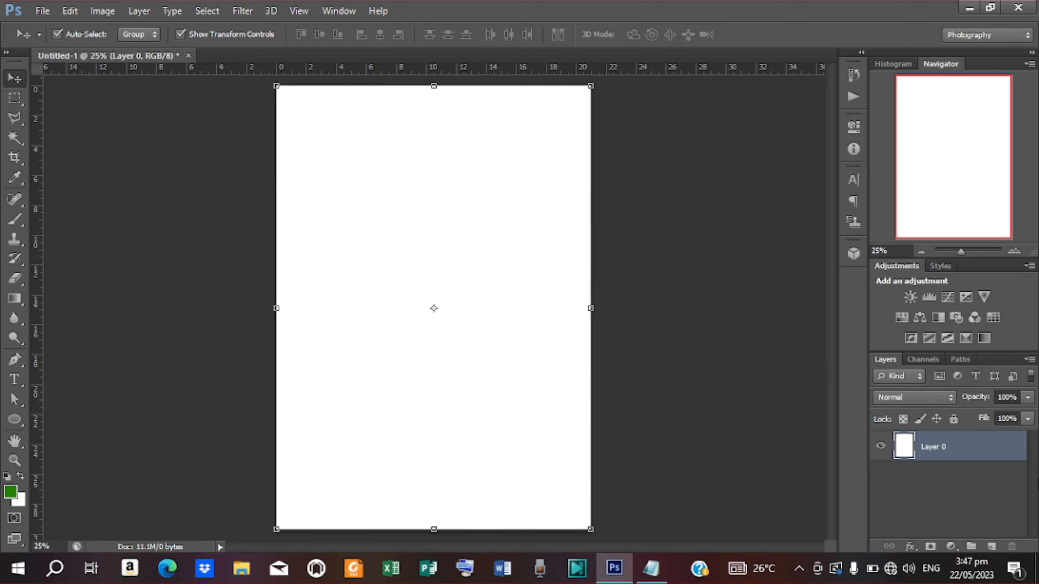
{"action": "right_click", "coordinate": [952, 455]}
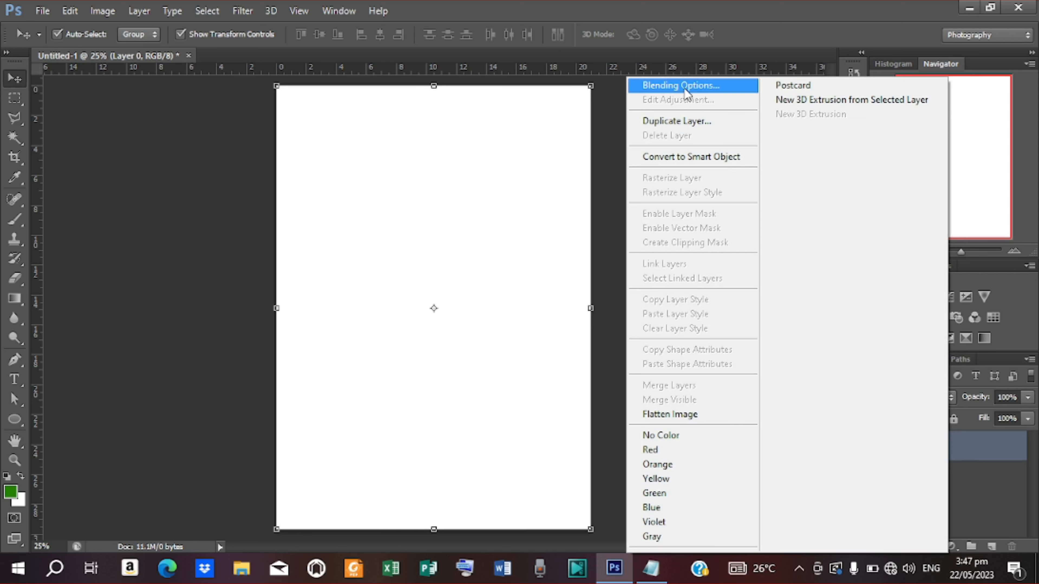
{"action": "left_click", "coordinate": [704, 85]}
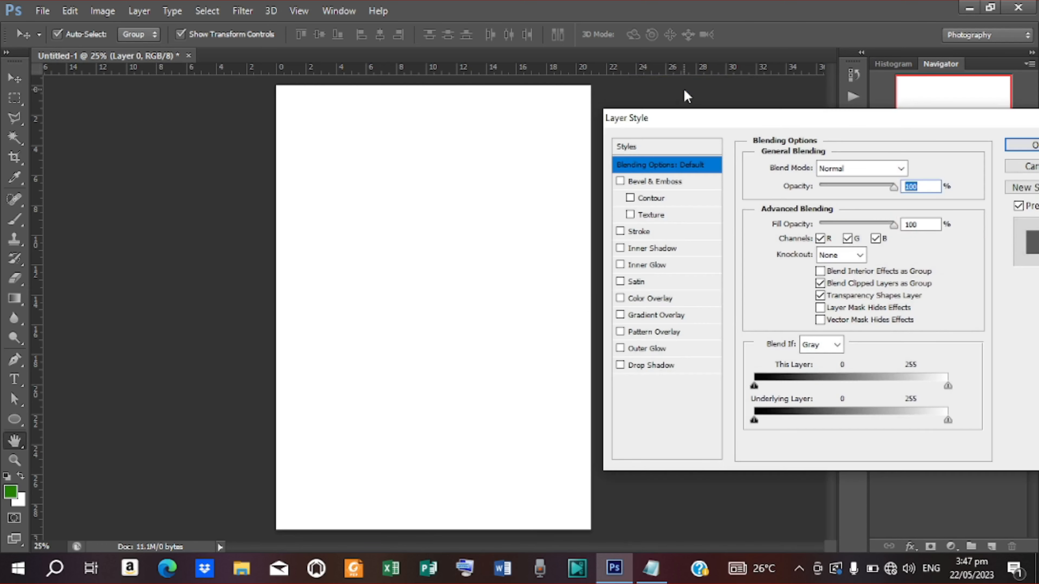
{"action": "left_click", "coordinate": [662, 318]}
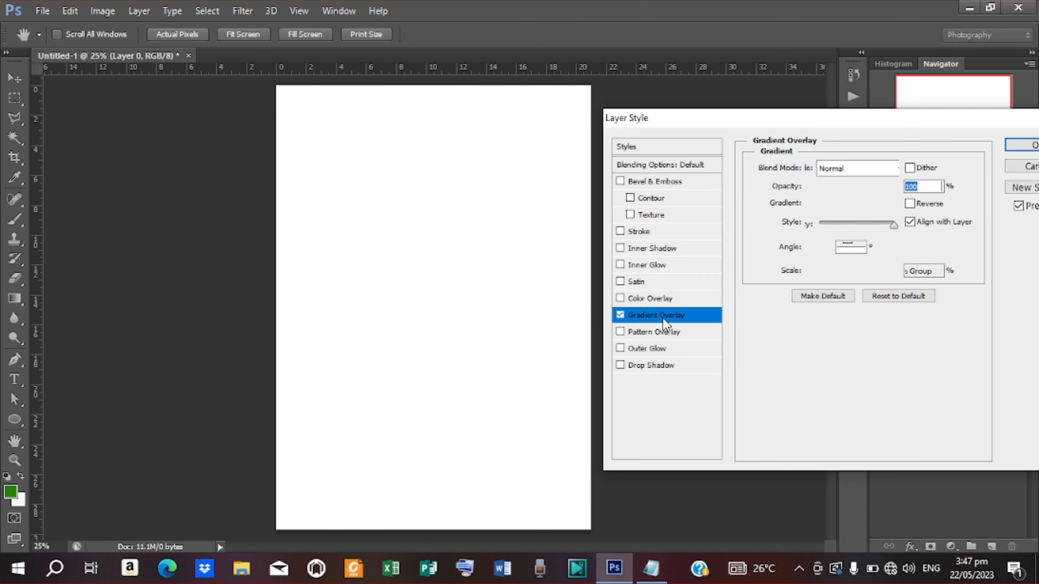
{"action": "left_click", "coordinate": [859, 212]}
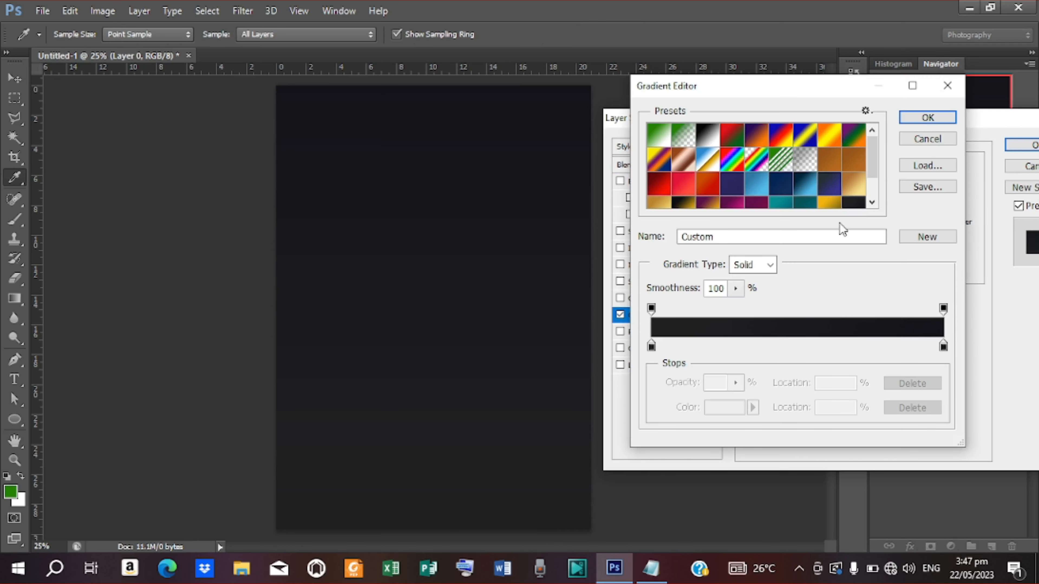
Step: Set the gradient's starting colour stop to 2e4e24, copying the hex code from the Notepad text file
{"action": "double_click", "coordinate": [652, 348]}
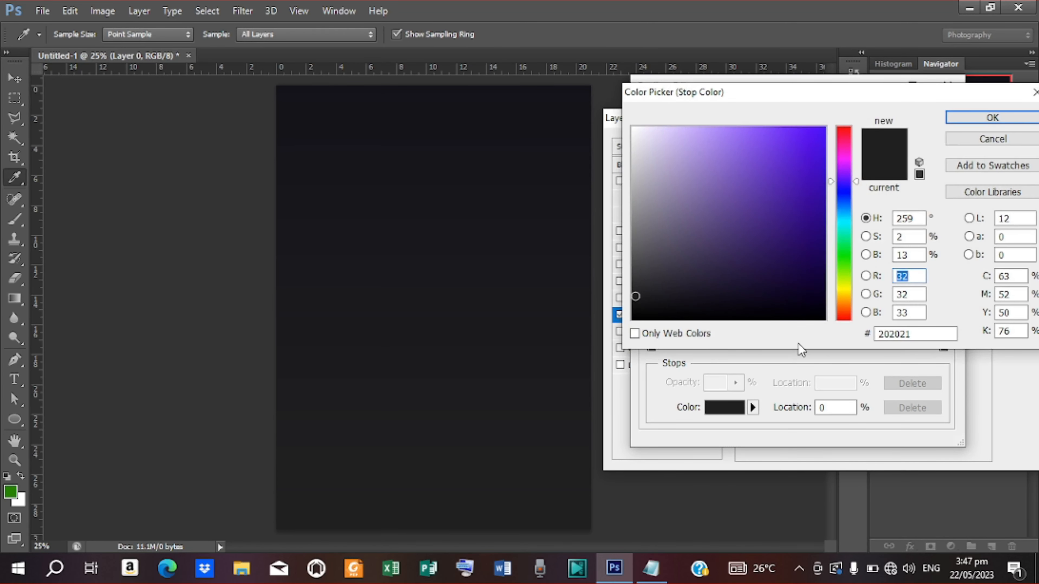
{"action": "left_click_drag", "start_coordinate": [913, 334], "coordinate": [853, 327]}
{"action": "left_click", "coordinate": [651, 568]}
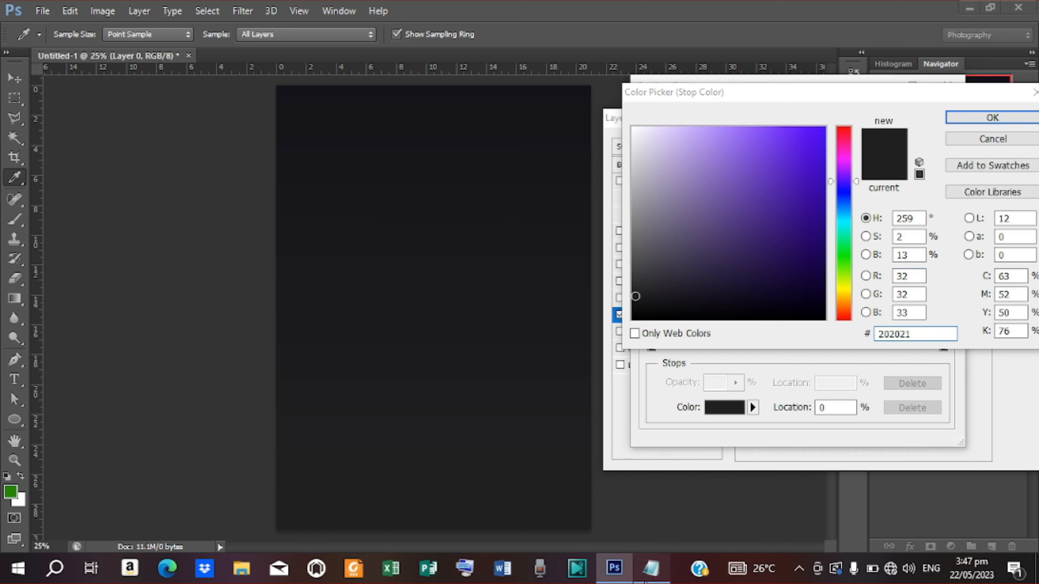
{"action": "left_click_drag", "start_coordinate": [225, 206], "coordinate": [180, 204]}
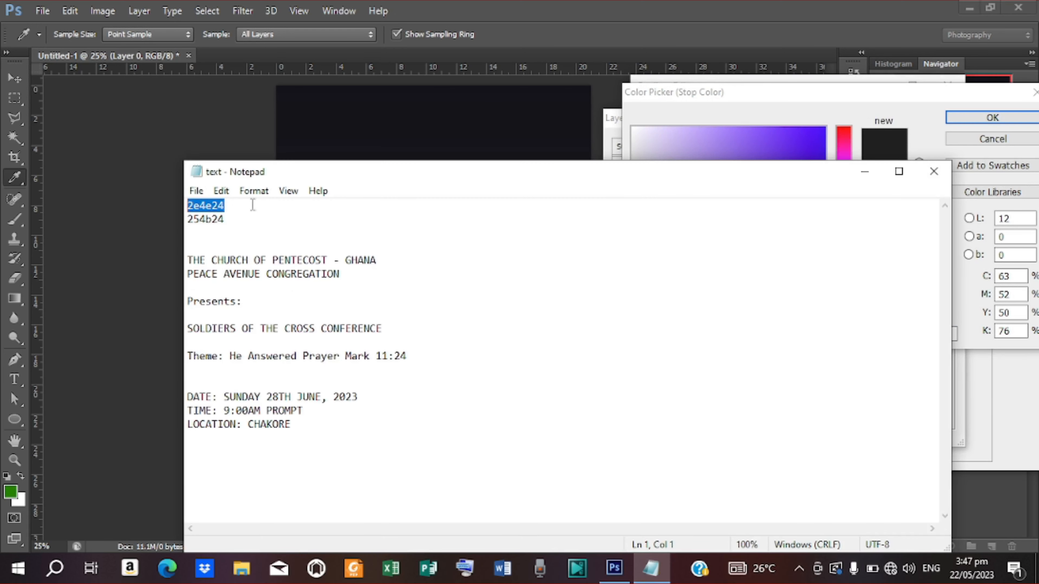
{"action": "right_click", "coordinate": [193, 205]}
{"action": "left_click", "coordinate": [209, 252]}
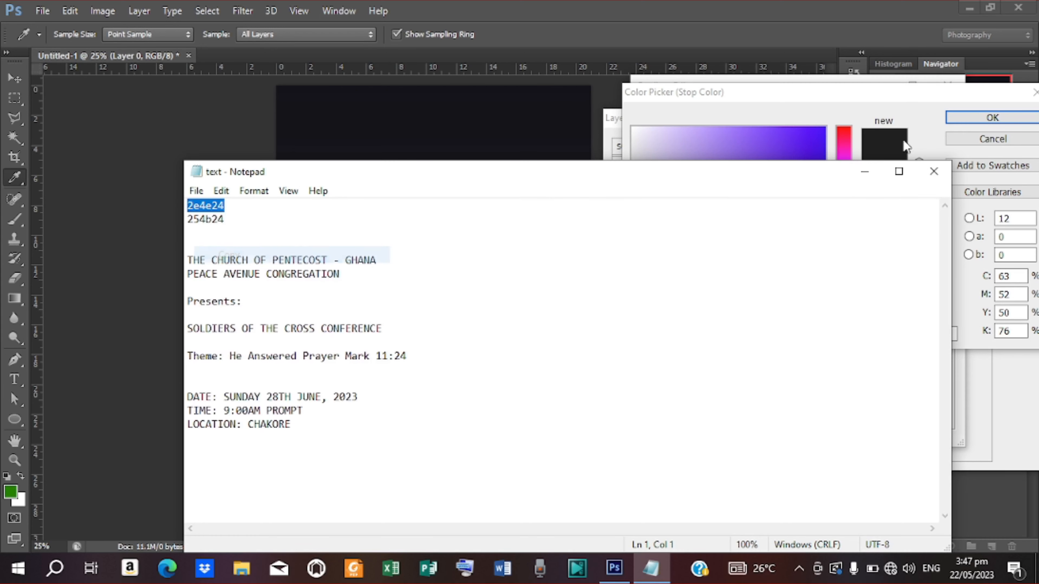
{"action": "left_click", "coordinate": [976, 342]}
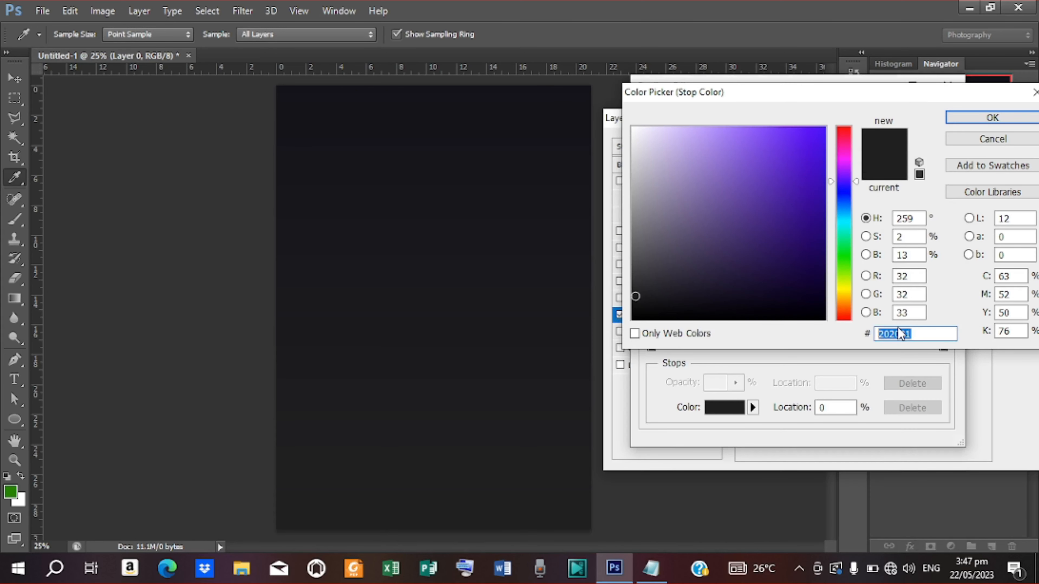
{"action": "right_click", "coordinate": [895, 335]}
{"action": "left_click", "coordinate": [892, 399]}
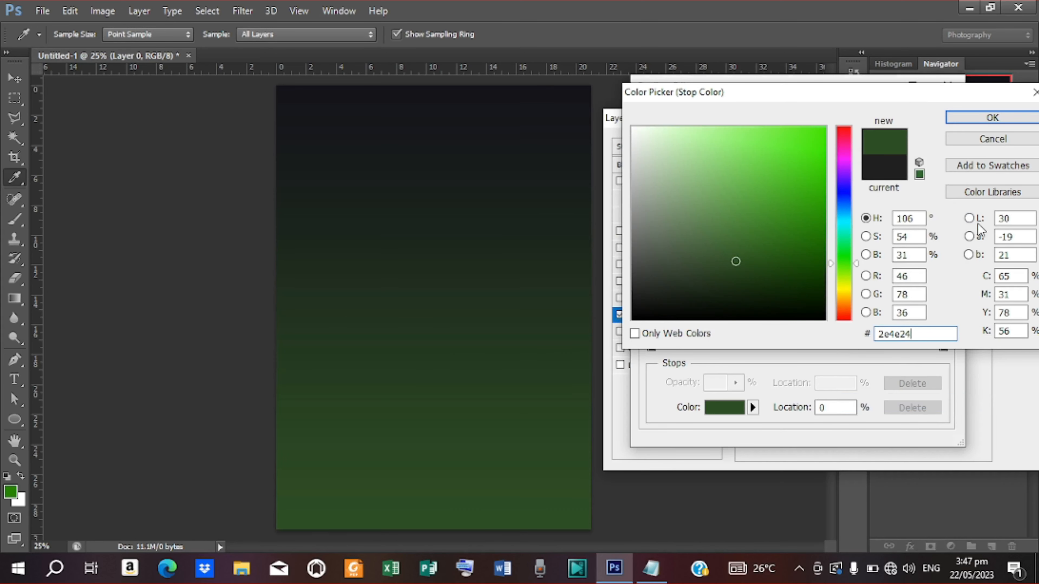
{"action": "left_click", "coordinate": [993, 121]}
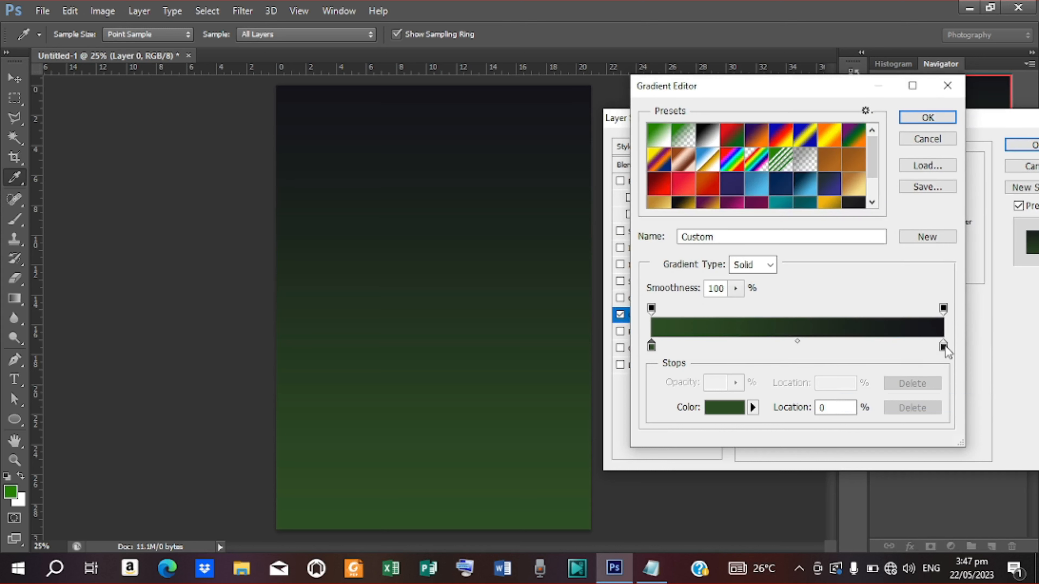
Step: Set the gradient's end colour stop to 254b24, copied from the Notepad file, and apply the Gradient Overlay
{"action": "double_click", "coordinate": [943, 347]}
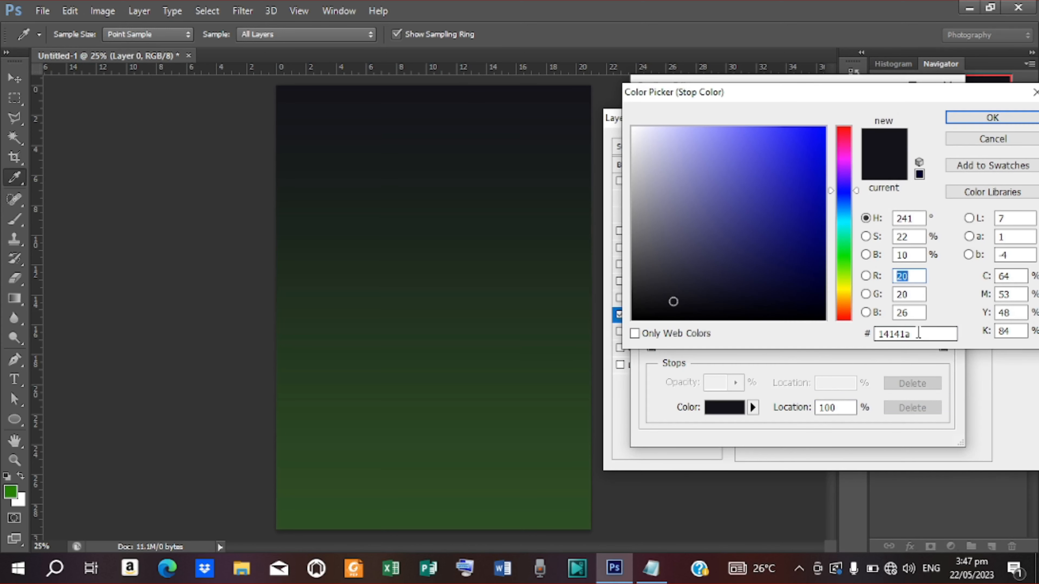
{"action": "left_click", "coordinate": [918, 334]}
{"action": "left_click", "coordinate": [651, 568]}
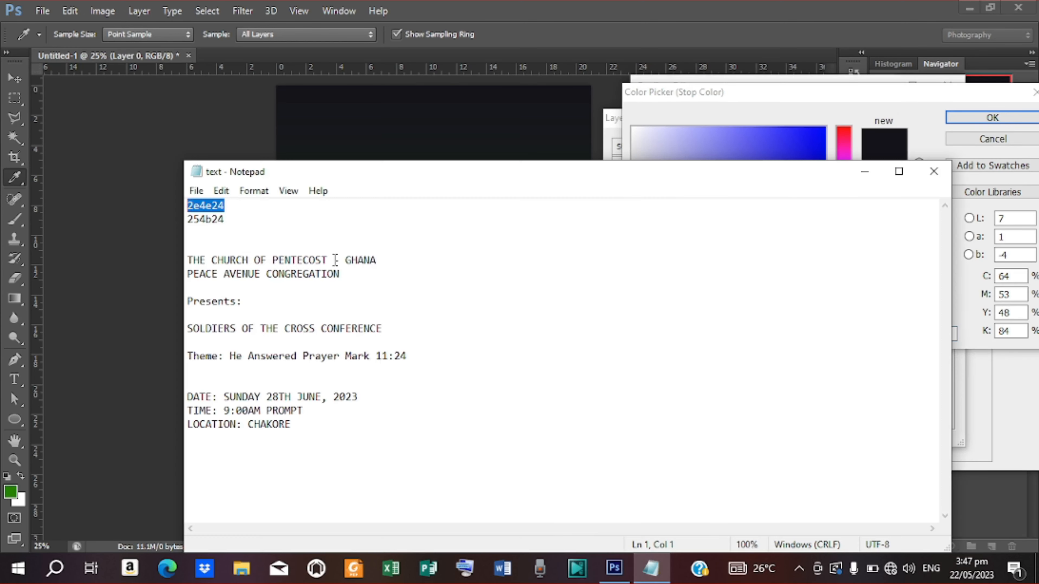
{"action": "double_click", "coordinate": [209, 220]}
{"action": "right_click", "coordinate": [200, 221]}
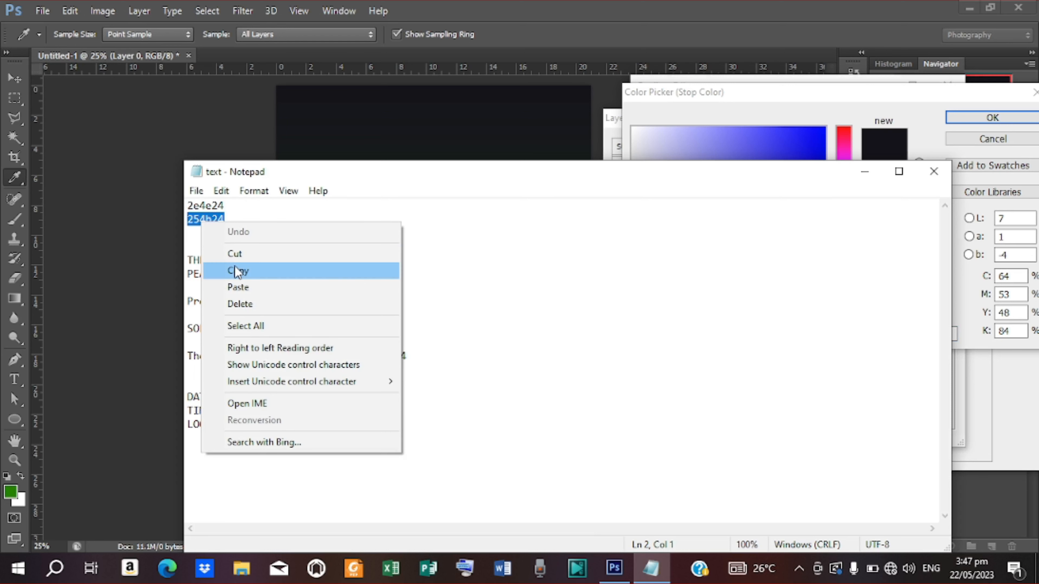
{"action": "left_click", "coordinate": [229, 273]}
{"action": "left_click", "coordinate": [953, 334]}
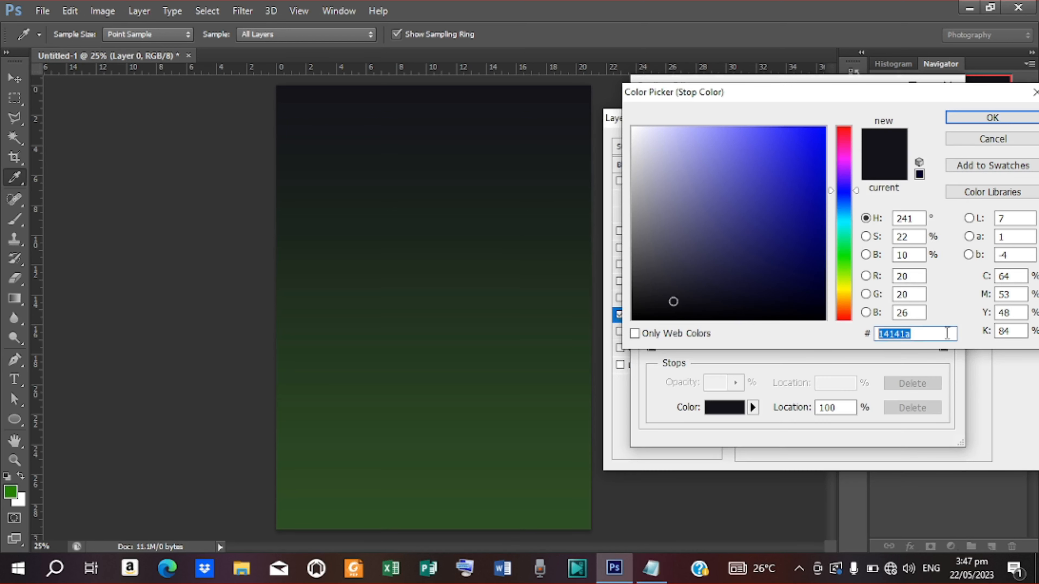
{"action": "right_click", "coordinate": [891, 334]}
{"action": "left_click", "coordinate": [883, 401]}
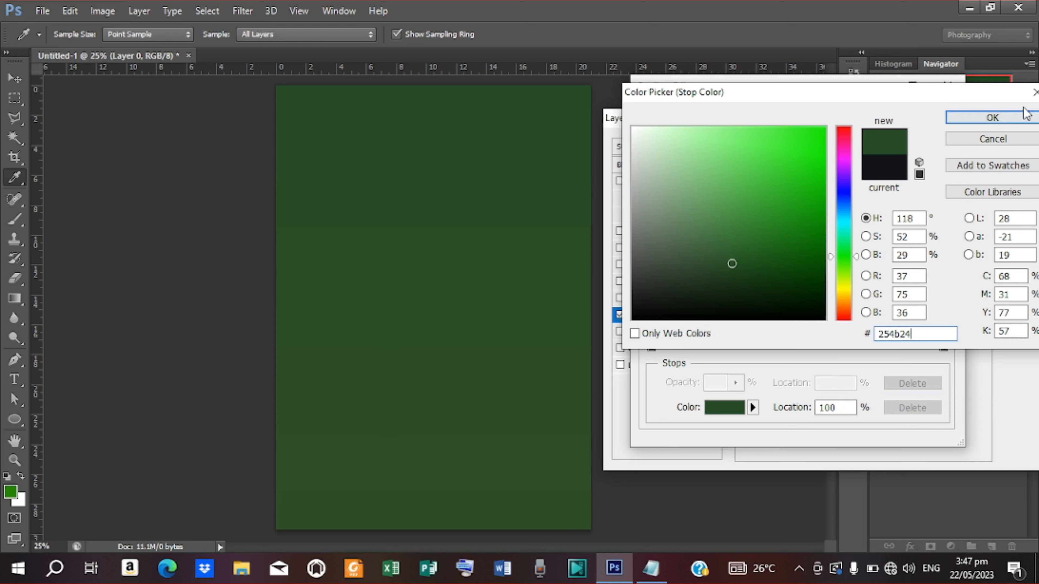
{"action": "left_click", "coordinate": [1000, 118]}
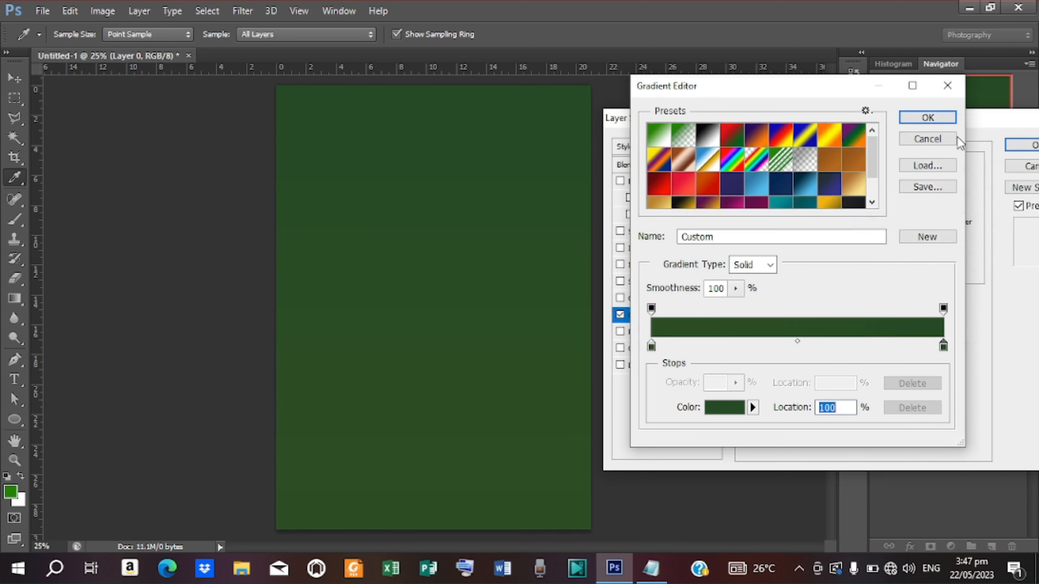
{"action": "left_click", "coordinate": [927, 117]}
{"action": "left_click", "coordinate": [1020, 146]}
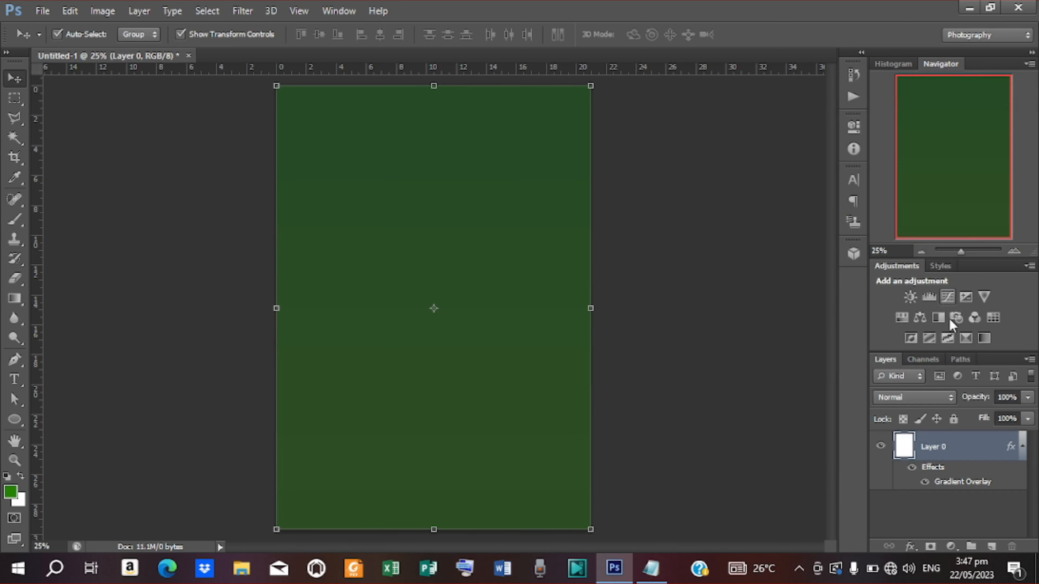
Step: Fully lock the gradient layer and add a new empty layer above it
{"action": "left_click", "coordinate": [953, 419]}
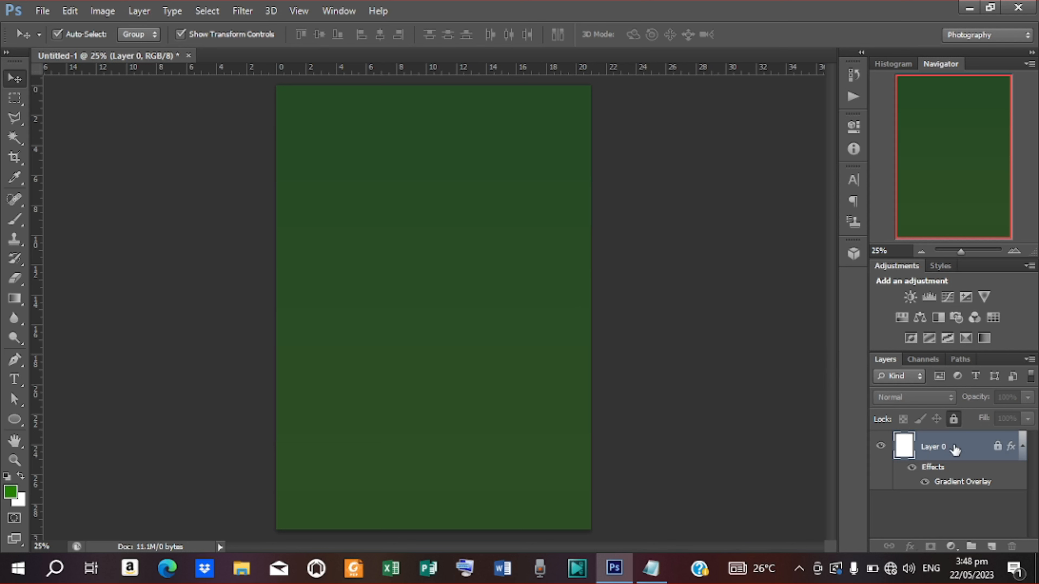
{"action": "left_click", "coordinate": [991, 546]}
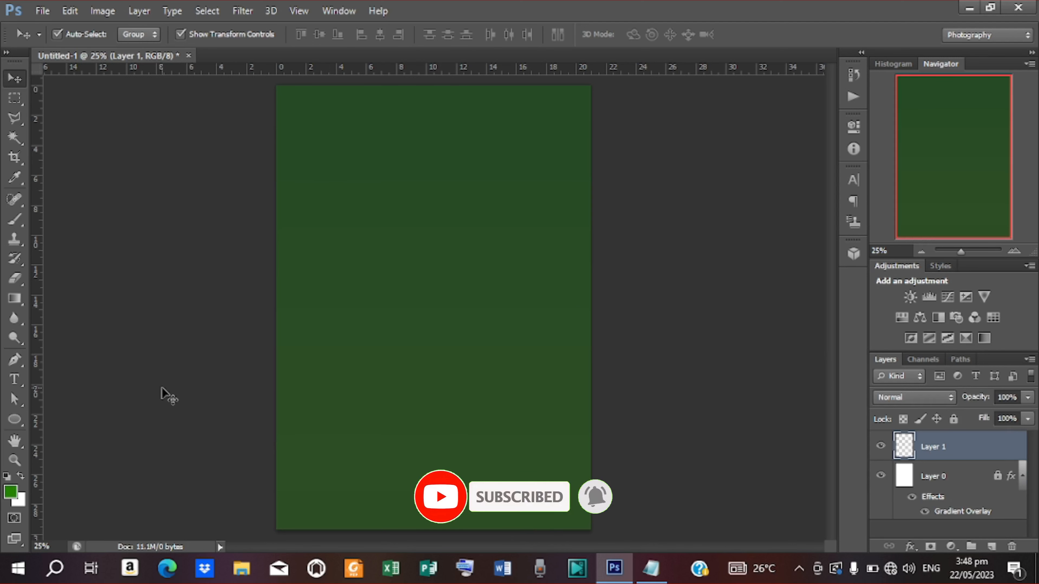
Step: Choose the Brush tool and reduce the brush size to 1900 so it nearly spans the page width
{"action": "left_click", "coordinate": [17, 221]}
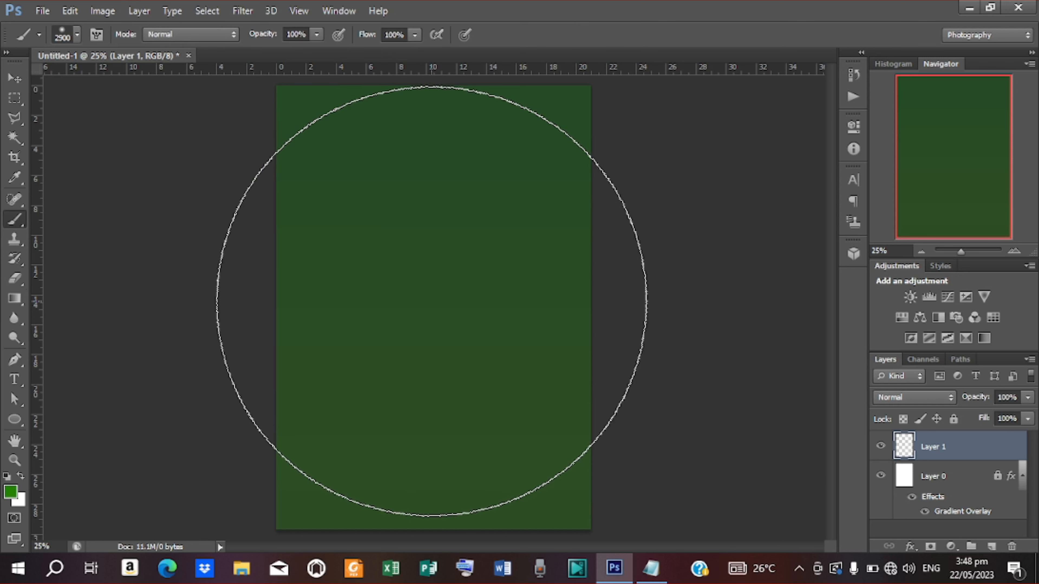
{"action": "key", "text": "bracketleft"}
{"action": "key", "text": "bracketleft"}
{"action": "key", "text": "bracketleft"}
{"action": "key", "text": "bracketleft"}
{"action": "key", "text": "bracketleft"}
{"action": "key", "text": "bracketleft"}
{"action": "key", "text": "bracketleft"}
{"action": "key", "text": "bracketleft"}
{"action": "key", "text": "bracketleft"}
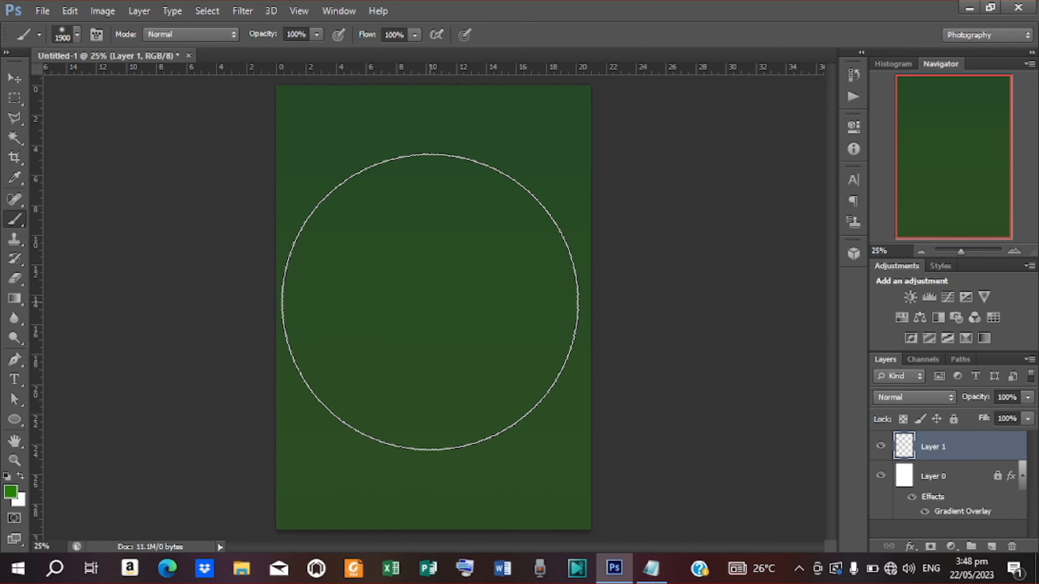
{"action": "key", "text": "bracketleft"}
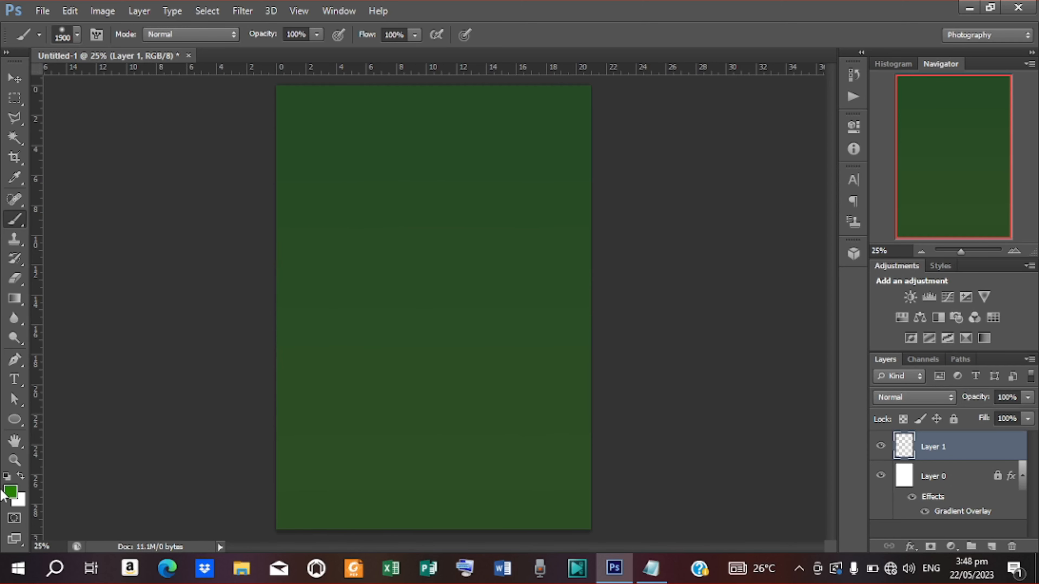
Step: Set the foreground colour to green 248100 and paint one soft dab at the centre of the page on the new layer
{"action": "left_click", "coordinate": [12, 496]}
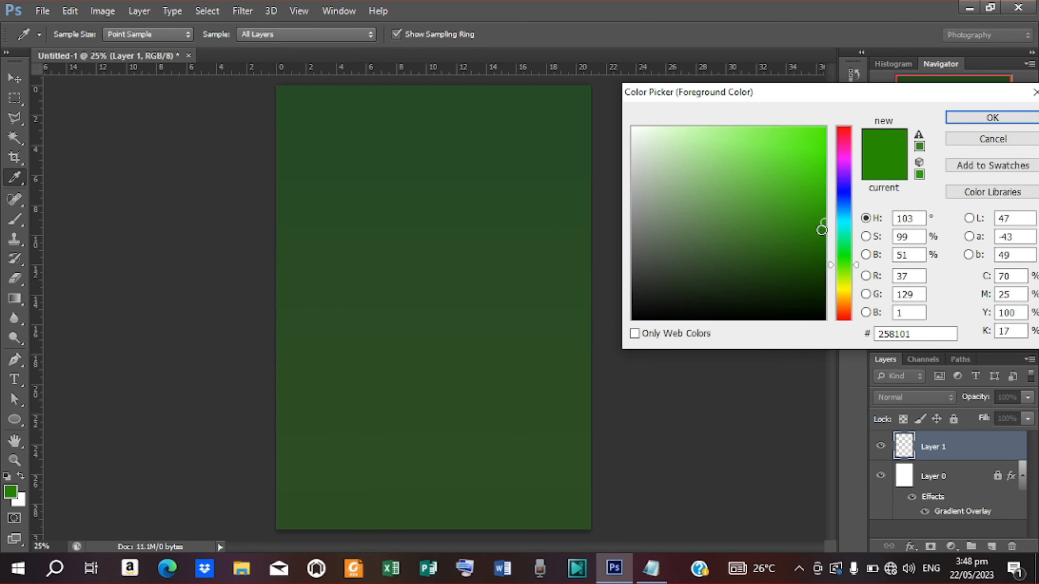
{"action": "left_click", "coordinate": [821, 230]}
{"action": "left_click_drag", "start_coordinate": [821, 230], "coordinate": [824, 222]}
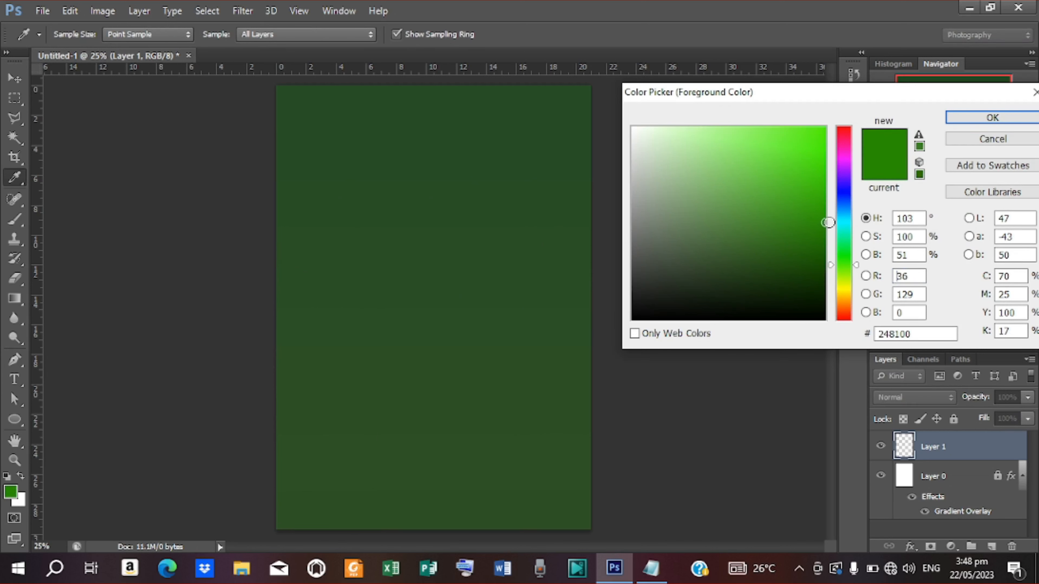
{"action": "left_click", "coordinate": [986, 120]}
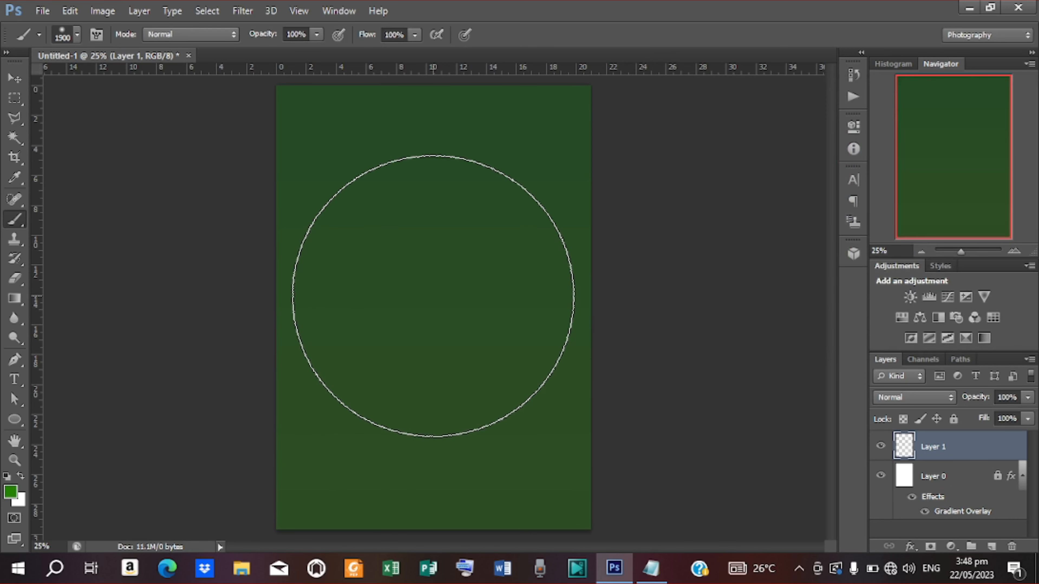
{"action": "left_click", "coordinate": [430, 298]}
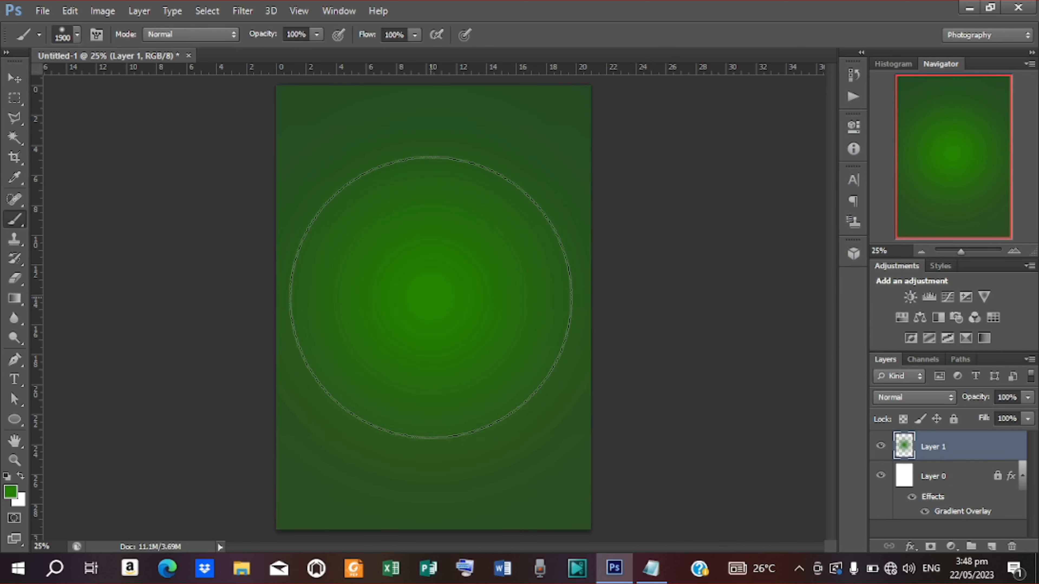
Step: Strengthen the central glow by painting more soft green dabs over the centre of the page, finishing with the Move tool
{"action": "left_click", "coordinate": [430, 298]}
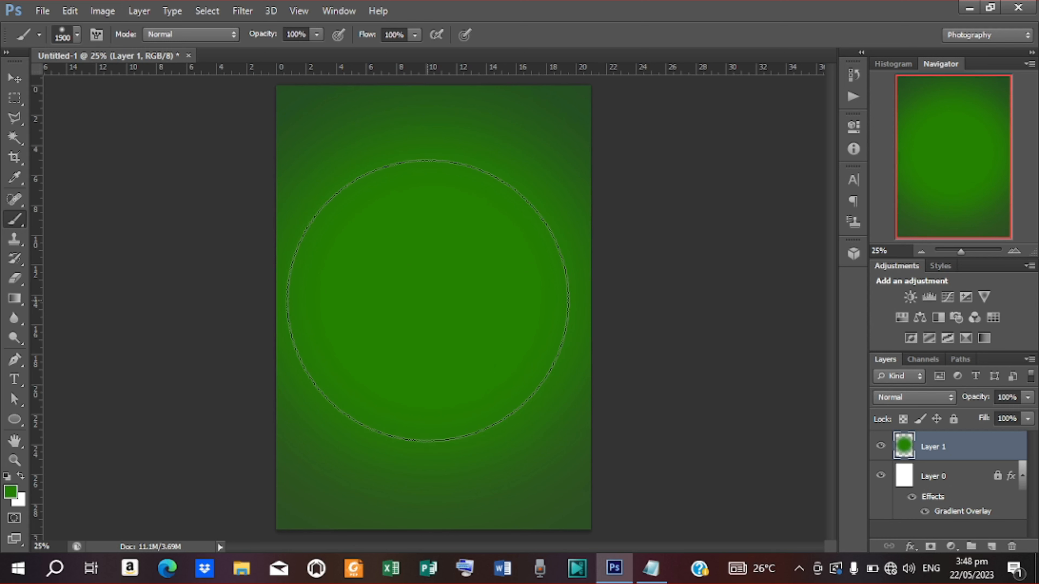
{"action": "left_click", "coordinate": [14, 78]}
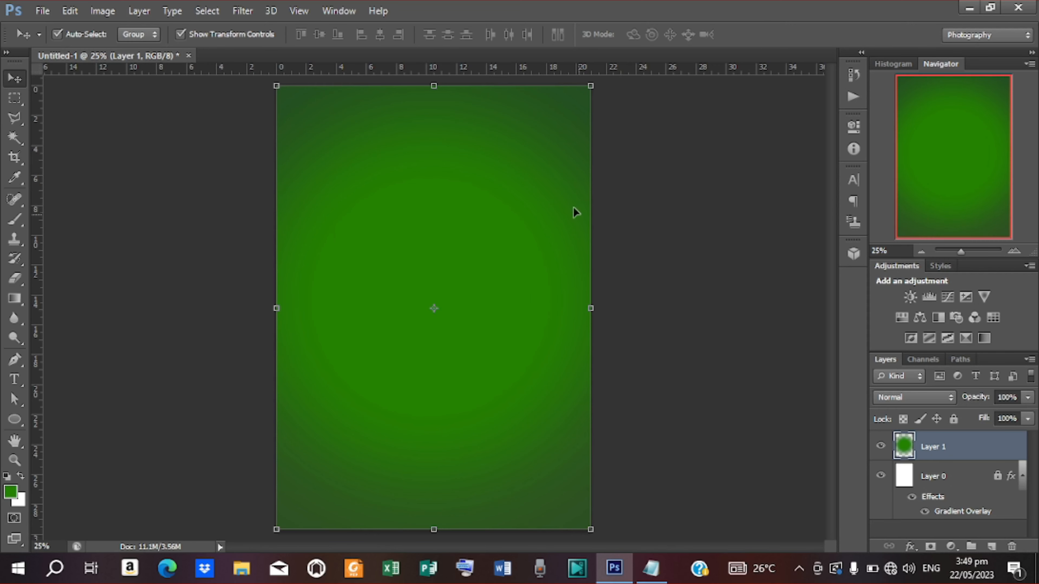
Step: Place the Skyscrapers_Sized image from the SOLDIERS OF THE CROSS folder on the Desktop into the flyer
{"action": "left_click", "coordinate": [43, 11]}
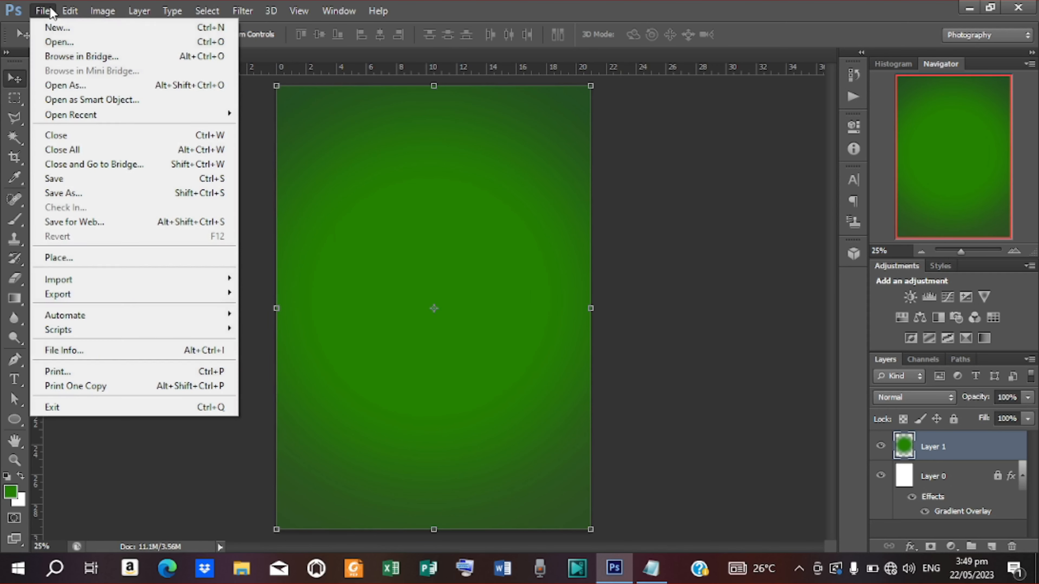
{"action": "left_click", "coordinate": [142, 259]}
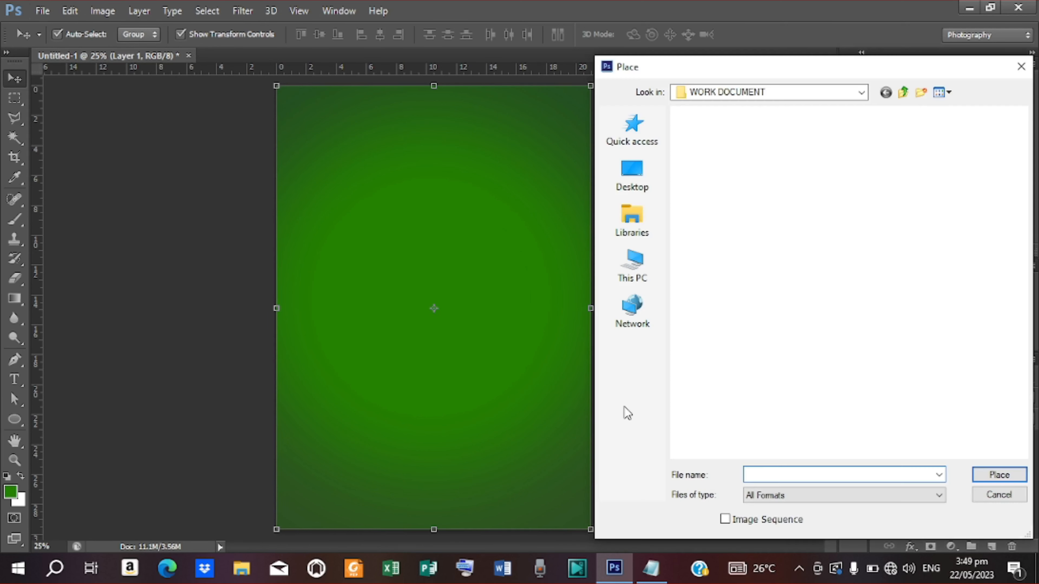
{"action": "left_click", "coordinate": [632, 219]}
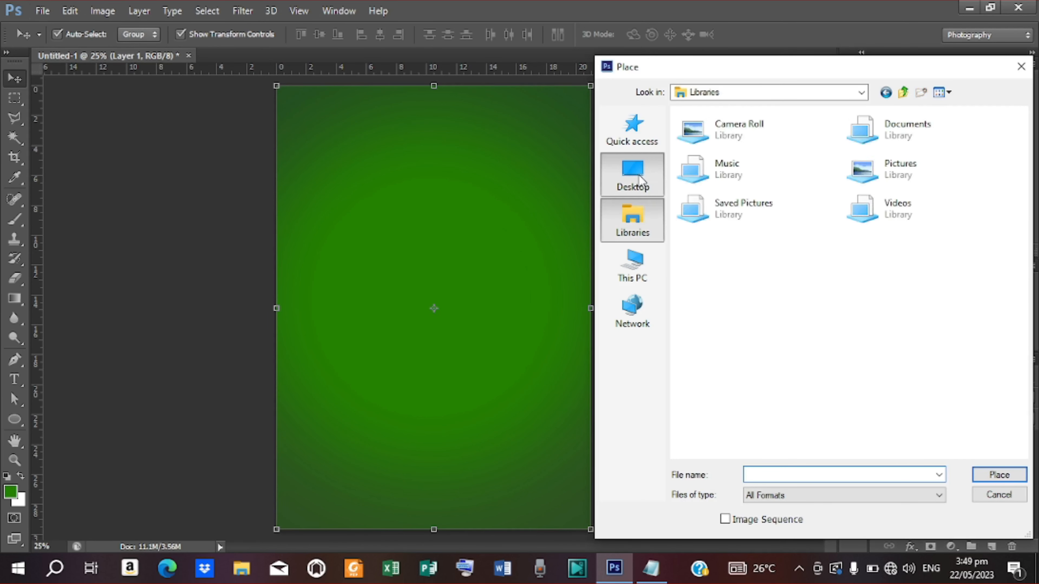
{"action": "left_click", "coordinate": [632, 174]}
{"action": "scroll", "coordinate": [813, 348], "scroll_direction": "down", "scroll_amount": 3}
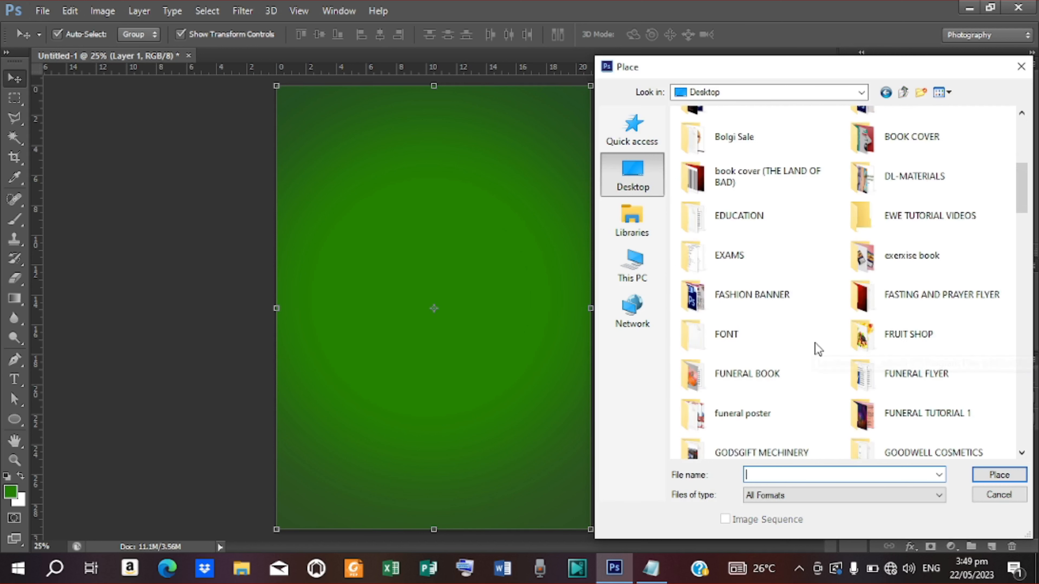
{"action": "scroll", "coordinate": [877, 395], "scroll_direction": "down", "scroll_amount": 1}
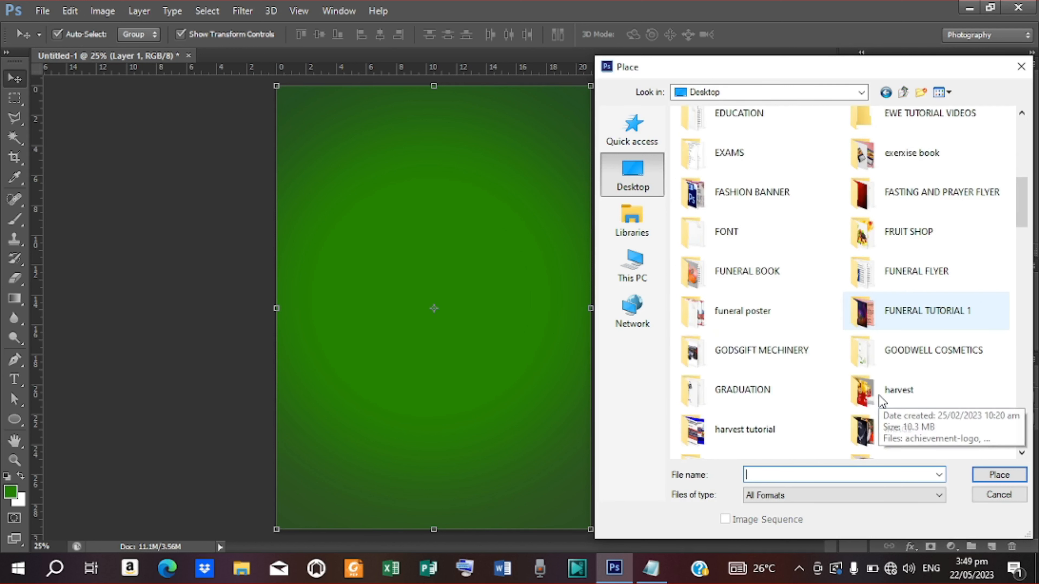
{"action": "scroll", "coordinate": [886, 333], "scroll_direction": "down", "scroll_amount": 3}
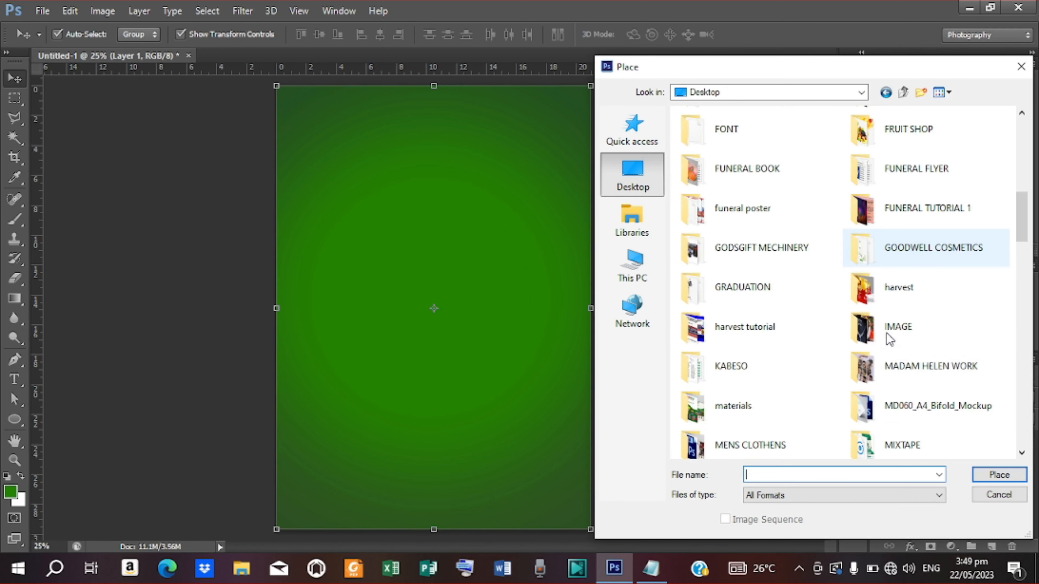
{"action": "scroll", "coordinate": [886, 332], "scroll_direction": "down", "scroll_amount": 5}
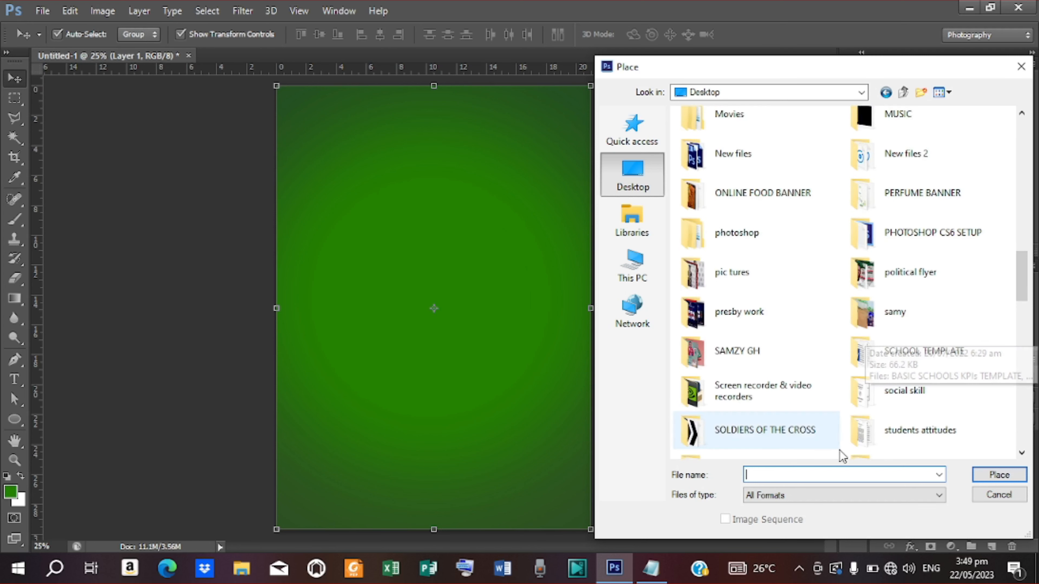
{"action": "double_click", "coordinate": [798, 428]}
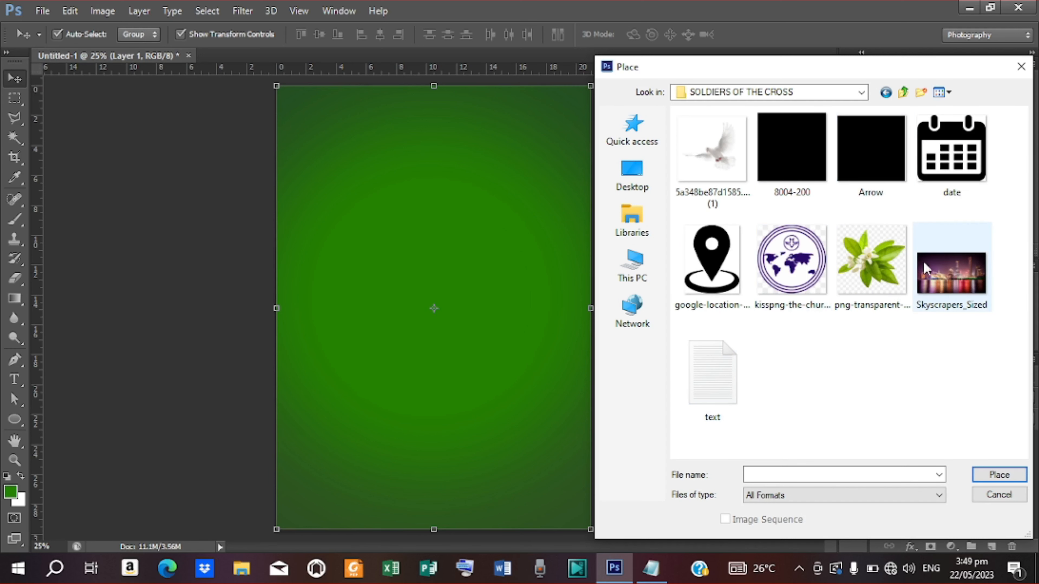
{"action": "left_click", "coordinate": [937, 282]}
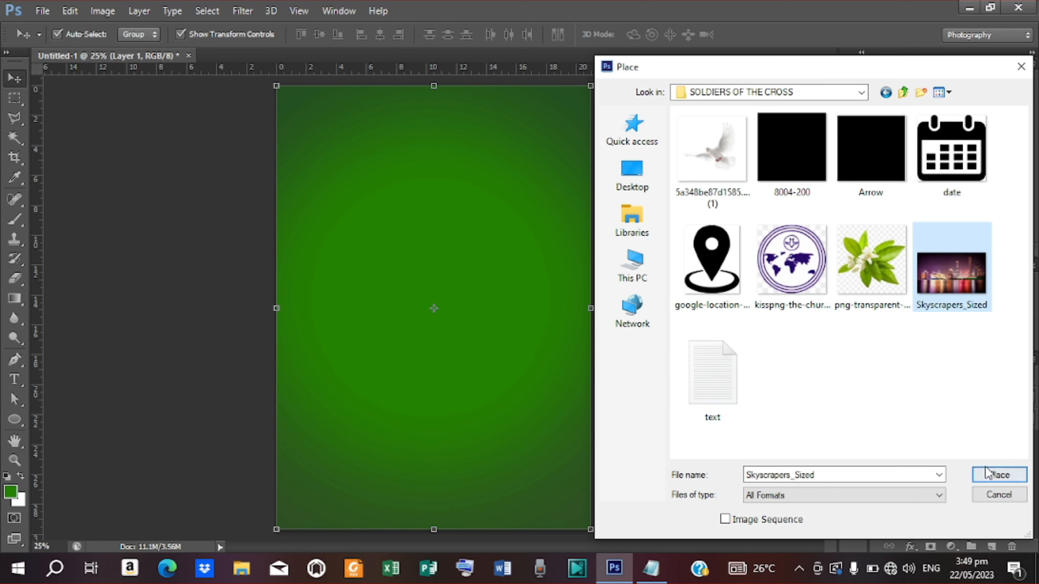
{"action": "left_click", "coordinate": [989, 476]}
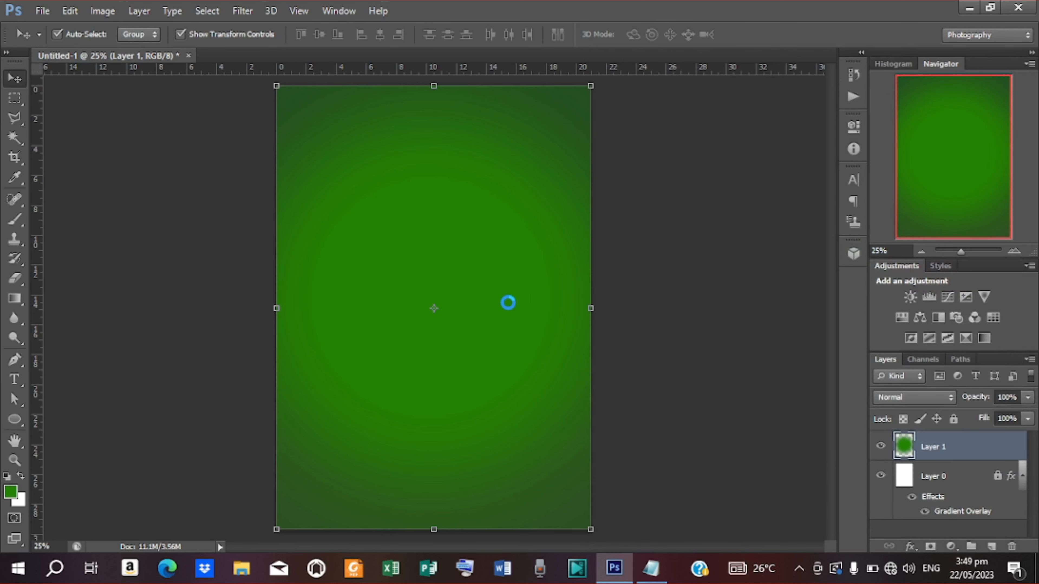
Step: Enlarge the placed skyline to about 23.3% so it overhangs both page sides, position it around mid-page and commit the transform
{"action": "left_click_drag", "start_coordinate": [511, 343], "coordinate": [512, 384]}
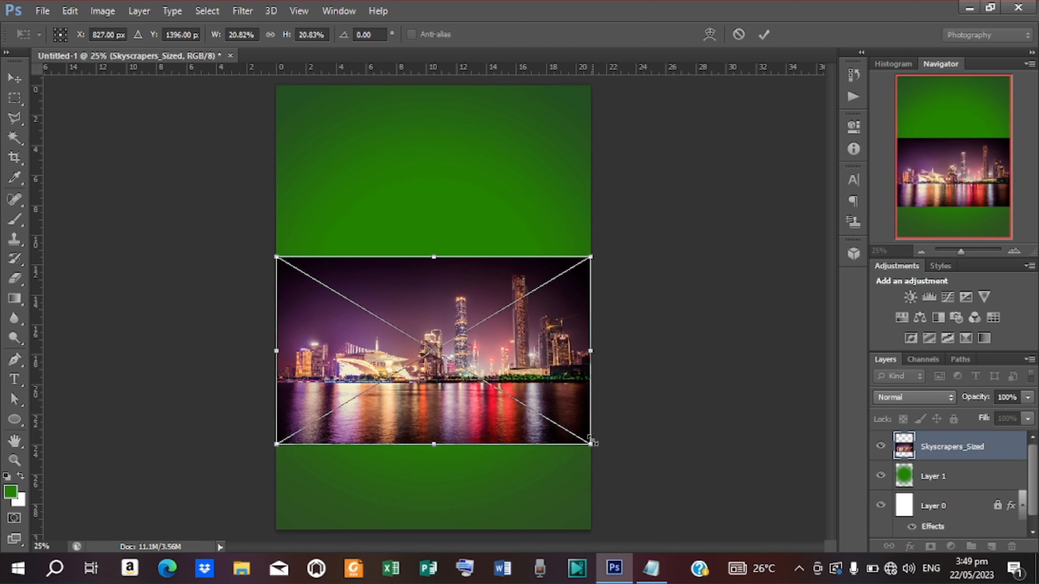
{"action": "left_click_drag", "start_coordinate": [593, 447], "coordinate": [610, 463]}
{"action": "left_click_drag", "start_coordinate": [548, 386], "coordinate": [548, 365]}
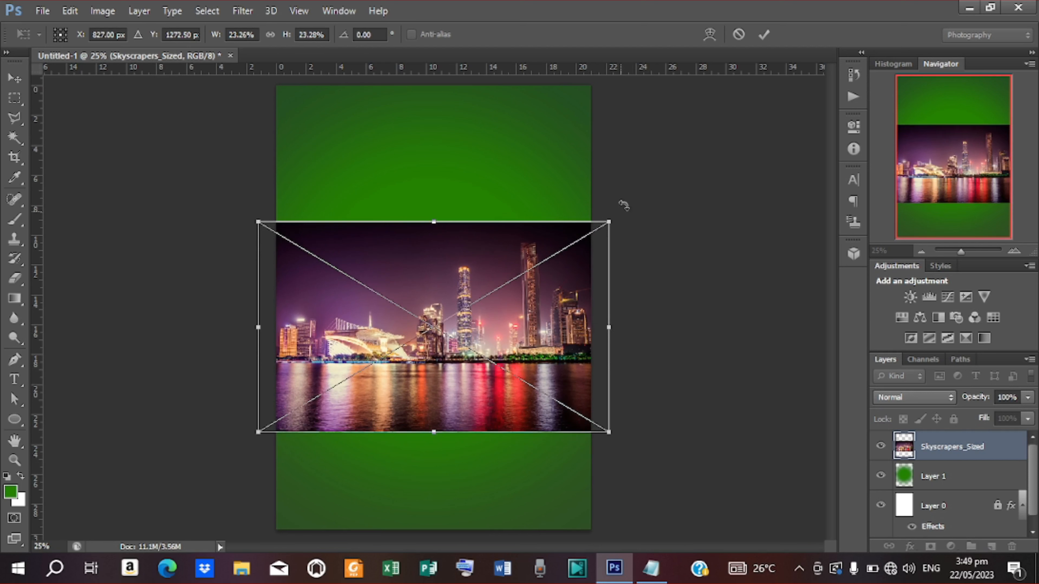
{"action": "left_click", "coordinate": [764, 34]}
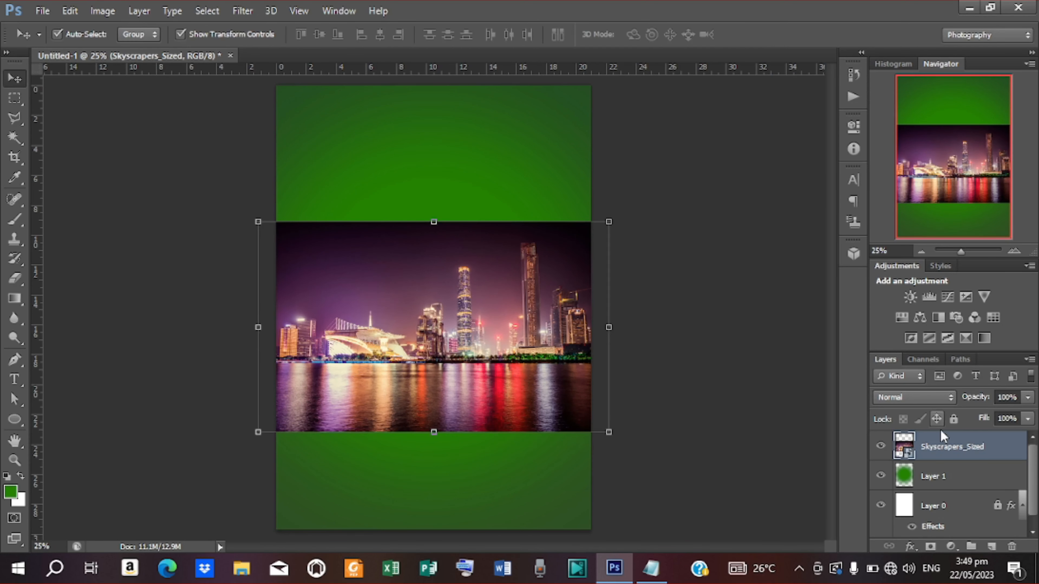
Step: Set the skyline layer's blend mode to Soft Light and add a layer mask to it
{"action": "left_click", "coordinate": [949, 402]}
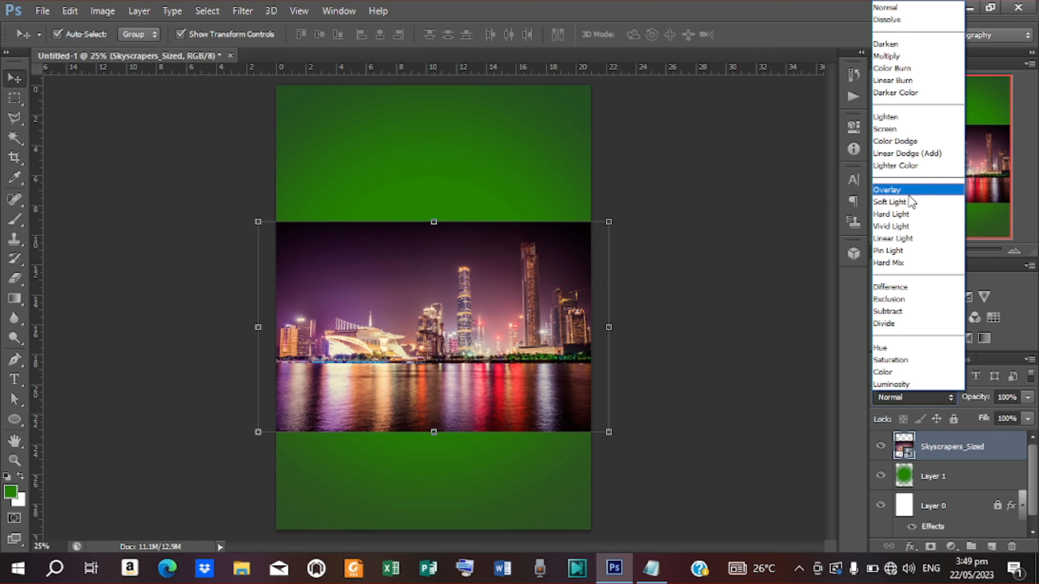
{"action": "left_click", "coordinate": [896, 202]}
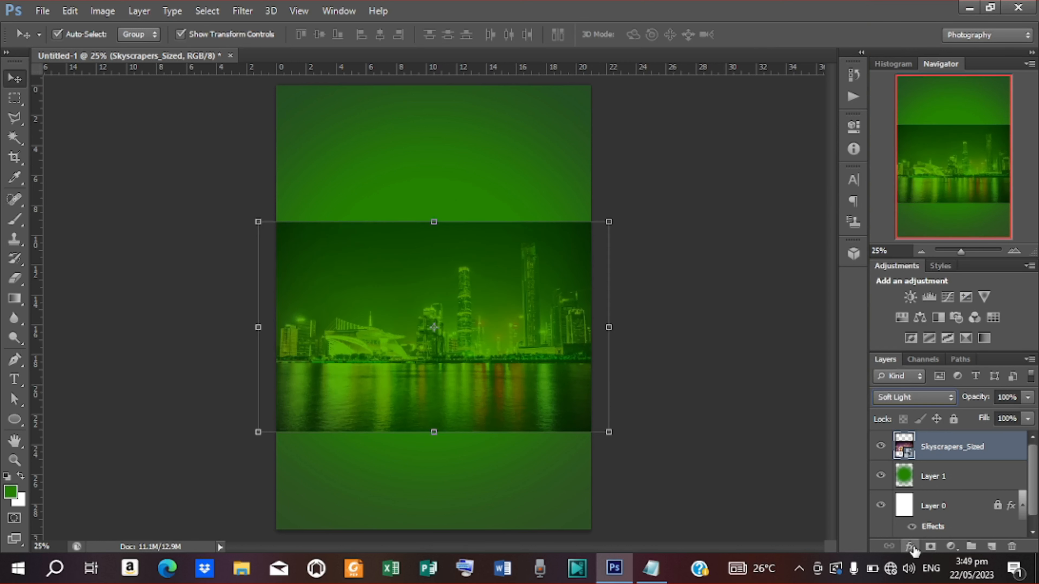
{"action": "left_click", "coordinate": [929, 548]}
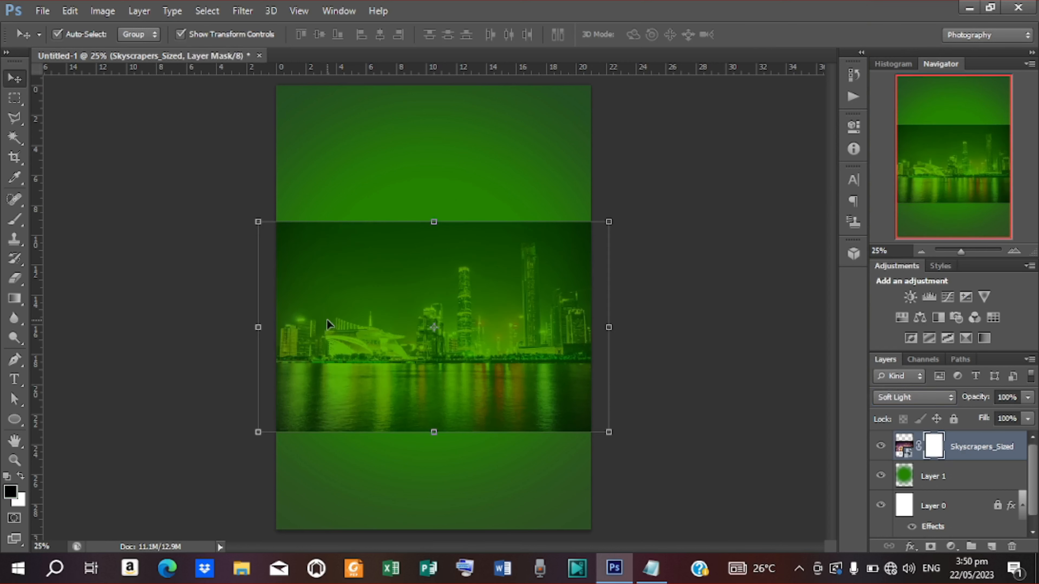
Step: Paint black on the skyline's layer mask with a soft brush of size 700 to fade out the image's lower and upper edges
{"action": "key", "text": "b"}
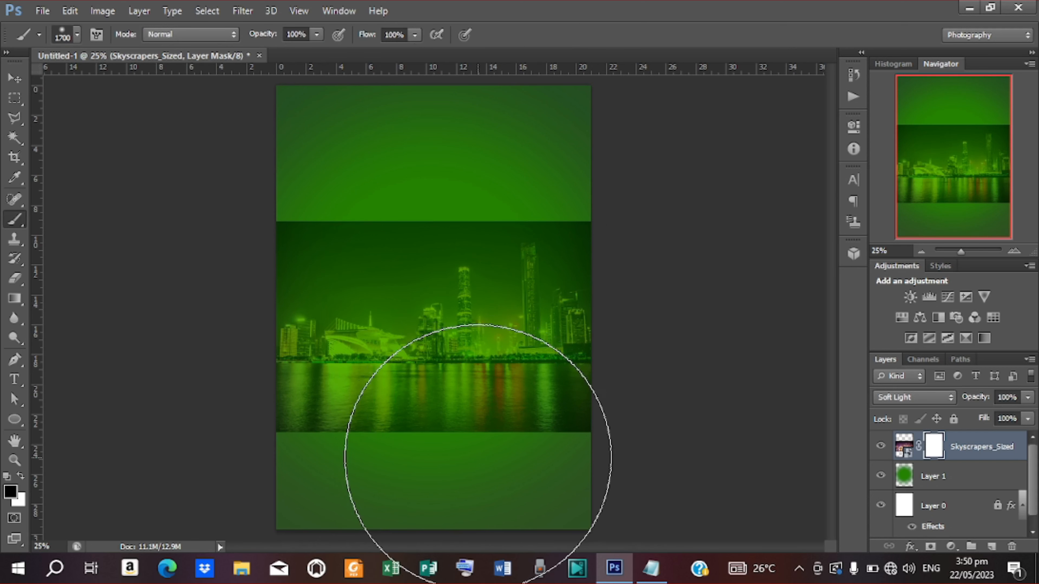
{"action": "key", "text": "bracketleft"}
{"action": "key", "text": "bracketleft"}
{"action": "key", "text": "bracketleft"}
{"action": "key", "text": "bracketleft"}
{"action": "key", "text": "bracketleft"}
{"action": "key", "text": "bracketleft"}
{"action": "key", "text": "bracketleft"}
{"action": "key", "text": "bracketleft"}
{"action": "key", "text": "bracketleft"}
{"action": "key", "text": "bracketleft"}
{"action": "key", "text": "bracketleft"}
{"action": "key", "text": "bracketleft"}
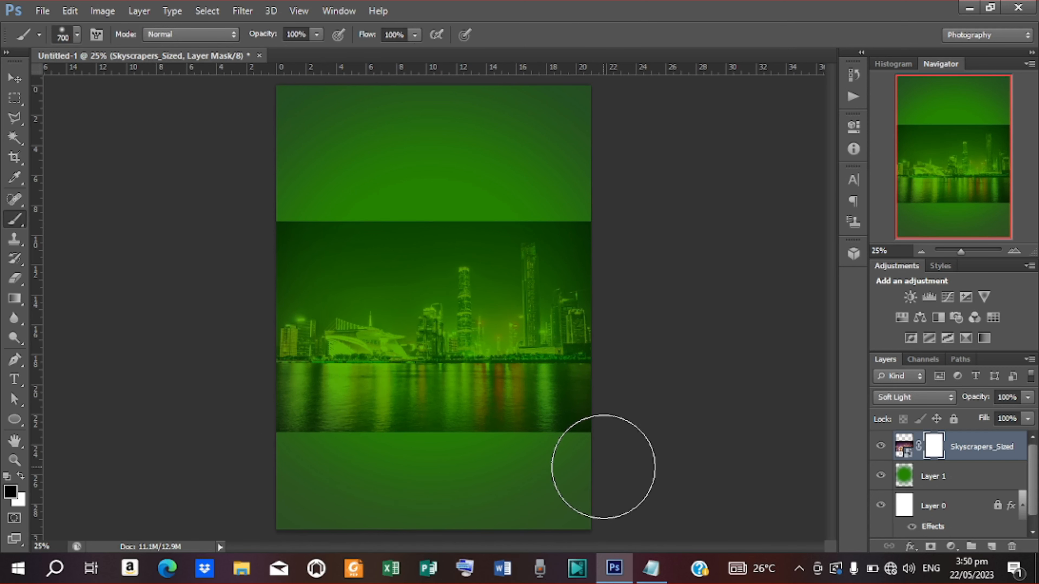
{"action": "mouse_move", "coordinate": [569, 471]}
{"action": "left_mouse_down"}
{"action": "mouse_move", "coordinate": [587, 489]}
{"action": "mouse_move", "coordinate": [530, 484]}
{"action": "mouse_move", "coordinate": [615, 492]}
{"action": "mouse_move", "coordinate": [508, 471]}
{"action": "mouse_move", "coordinate": [448, 474]}
{"action": "mouse_move", "coordinate": [511, 486]}
{"action": "mouse_move", "coordinate": [362, 474]}
{"action": "mouse_move", "coordinate": [420, 488]}
{"action": "mouse_move", "coordinate": [395, 478]}
{"action": "mouse_move", "coordinate": [257, 482]}
{"action": "mouse_move", "coordinate": [289, 474]}
{"action": "mouse_move", "coordinate": [327, 487]}
{"action": "left_mouse_up"}
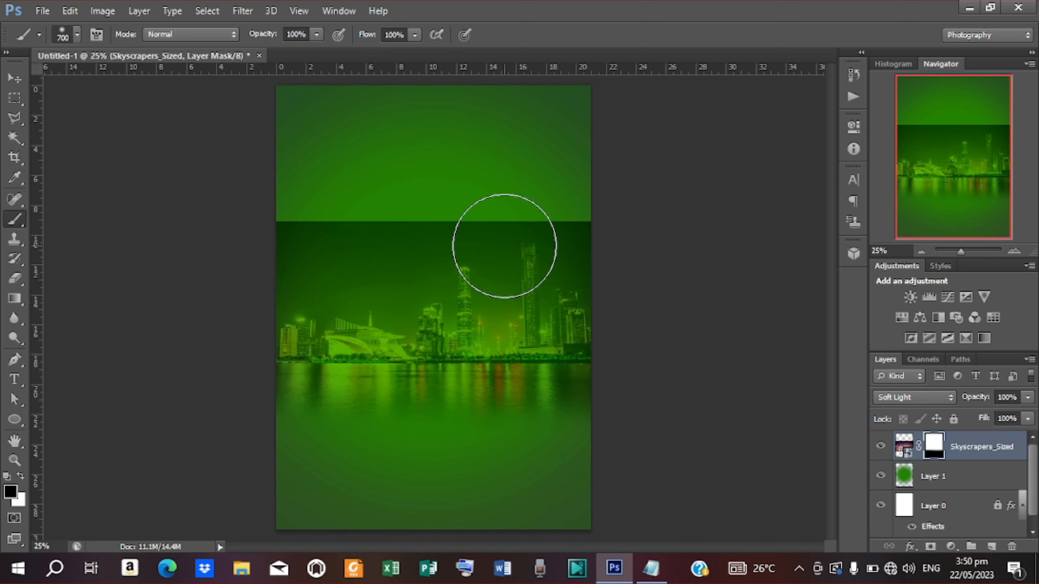
{"action": "mouse_move", "coordinate": [593, 174]}
{"action": "left_mouse_down"}
{"action": "mouse_move", "coordinate": [562, 162]}
{"action": "mouse_move", "coordinate": [611, 196]}
{"action": "mouse_move", "coordinate": [630, 188]}
{"action": "mouse_move", "coordinate": [514, 163]}
{"action": "mouse_move", "coordinate": [486, 169]}
{"action": "mouse_move", "coordinate": [557, 180]}
{"action": "mouse_move", "coordinate": [278, 185]}
{"action": "mouse_move", "coordinate": [456, 203]}
{"action": "left_mouse_up"}
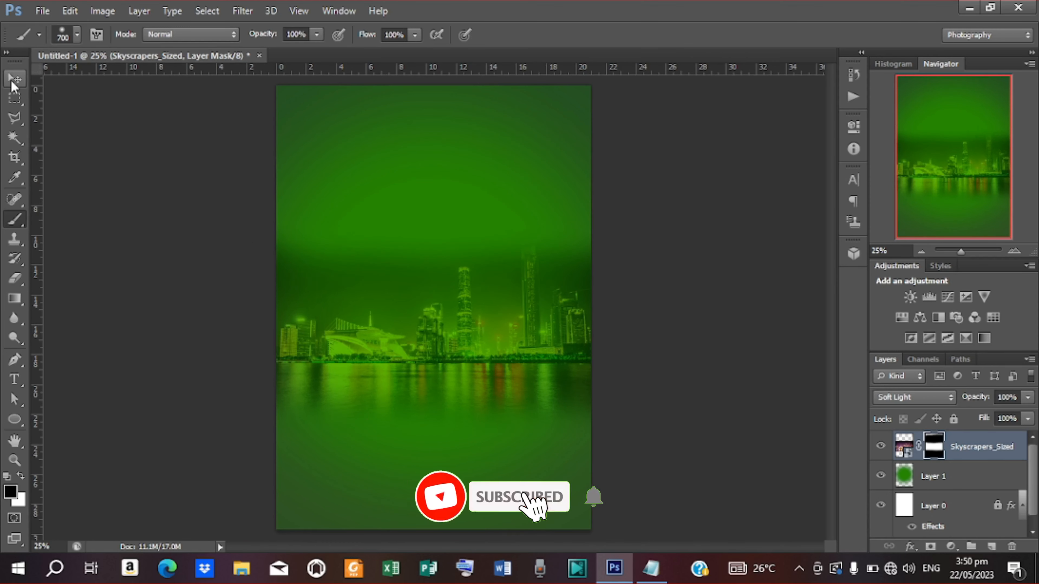
Step: Start placing another image and open the WORK DOCUMENT folder on the Desktop as its source
{"action": "left_click", "coordinate": [15, 77]}
{"action": "left_click", "coordinate": [42, 10]}
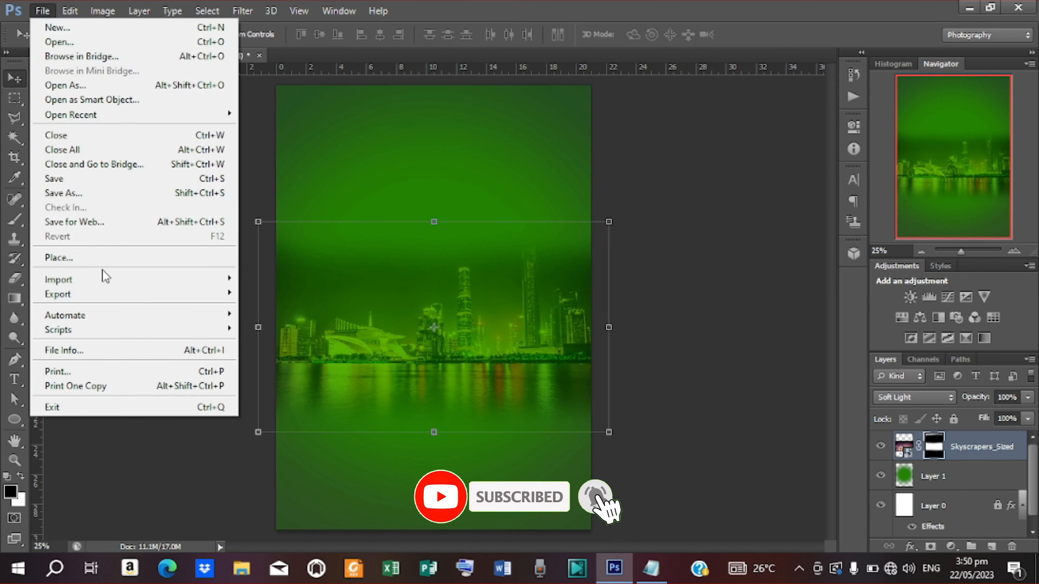
{"action": "left_click", "coordinate": [81, 258]}
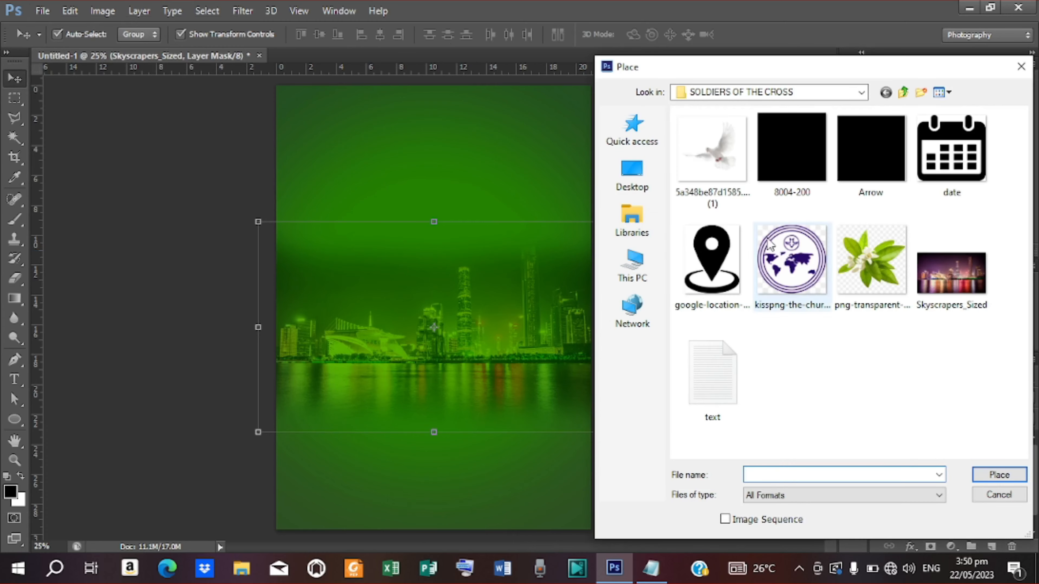
{"action": "left_click", "coordinate": [631, 174]}
{"action": "scroll", "coordinate": [860, 297], "scroll_direction": "down", "scroll_amount": 2}
{"action": "scroll", "coordinate": [860, 296], "scroll_direction": "down", "scroll_amount": 5}
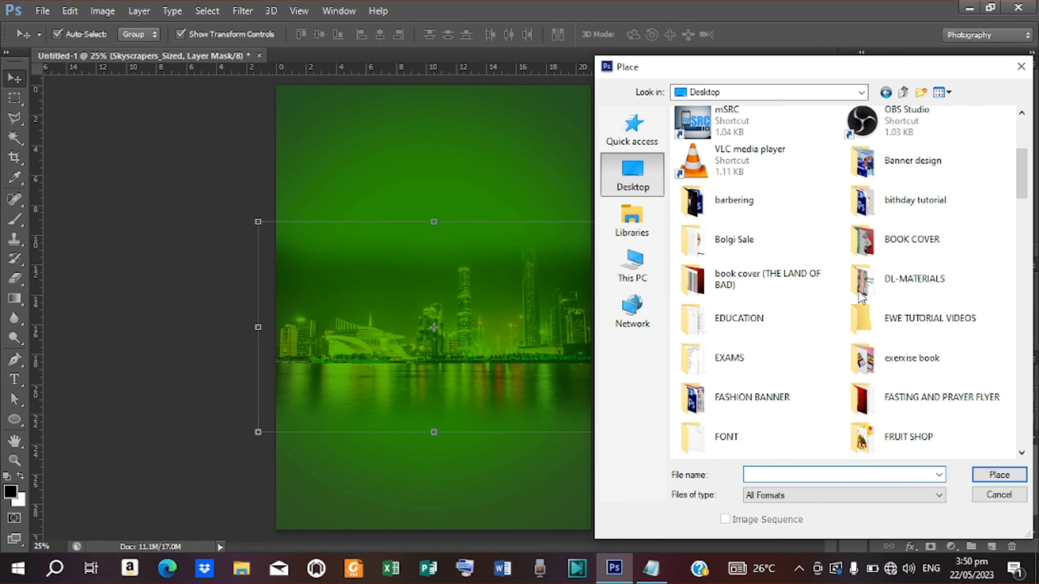
{"action": "scroll", "coordinate": [816, 401], "scroll_direction": "down", "scroll_amount": 5}
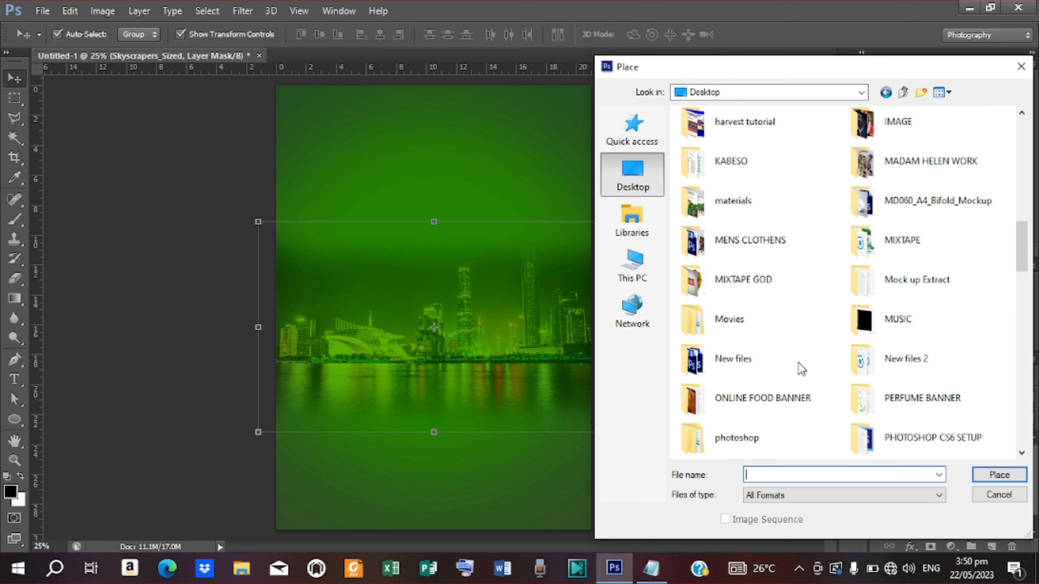
{"action": "scroll", "coordinate": [798, 364], "scroll_direction": "down", "scroll_amount": 2}
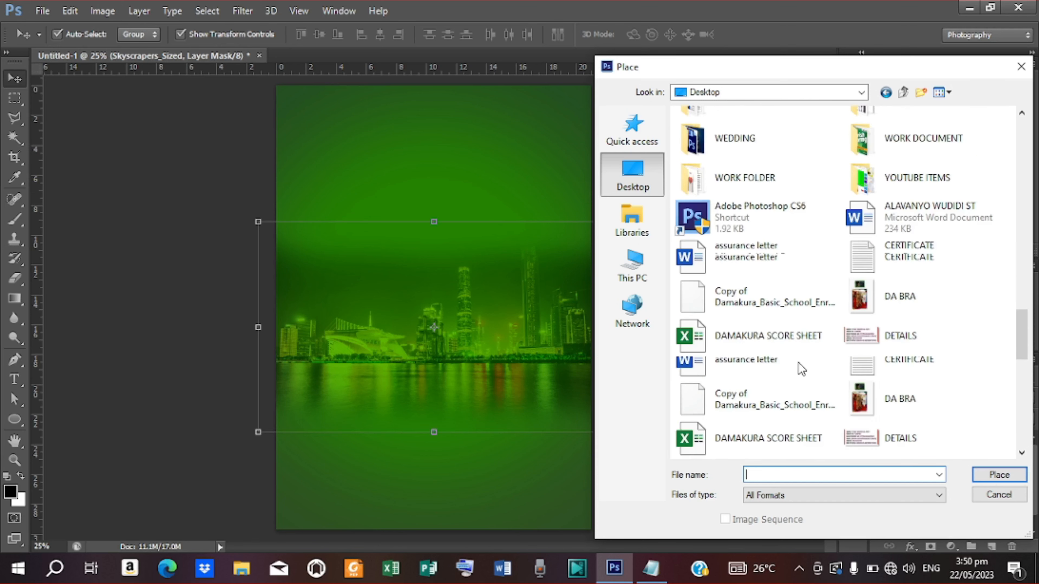
{"action": "scroll", "coordinate": [798, 362], "scroll_direction": "up", "scroll_amount": 2}
{"action": "scroll", "coordinate": [762, 250], "scroll_direction": "up", "scroll_amount": 1}
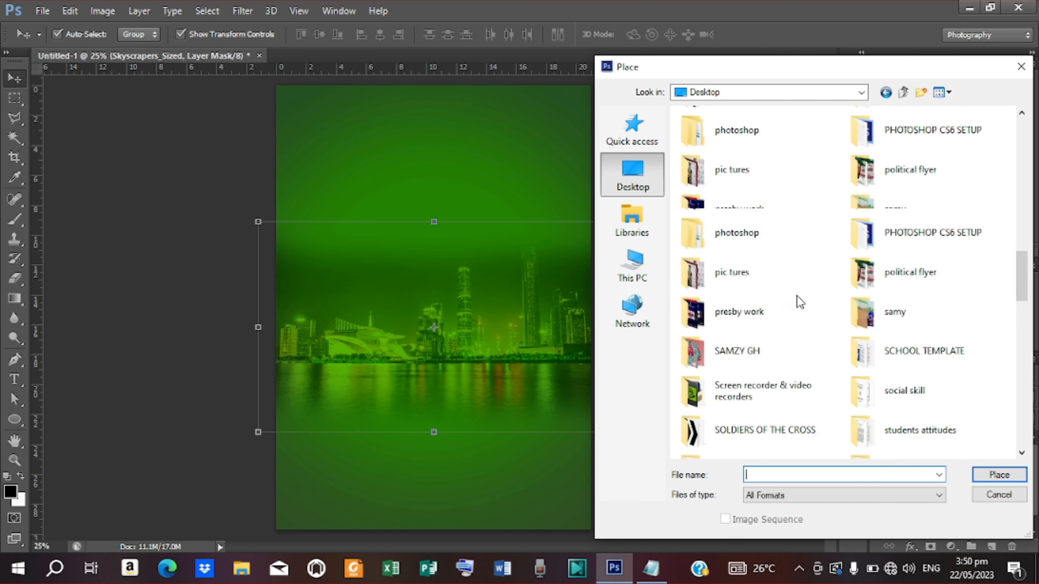
{"action": "left_click", "coordinate": [917, 443]}
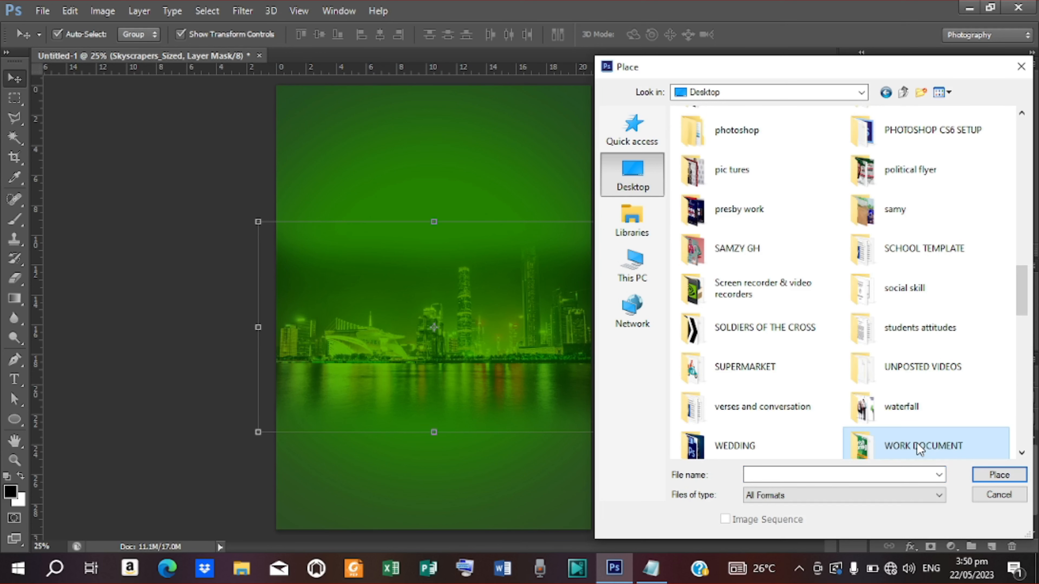
{"action": "left_click", "coordinate": [997, 432]}
{"action": "double_click", "coordinate": [997, 437]}
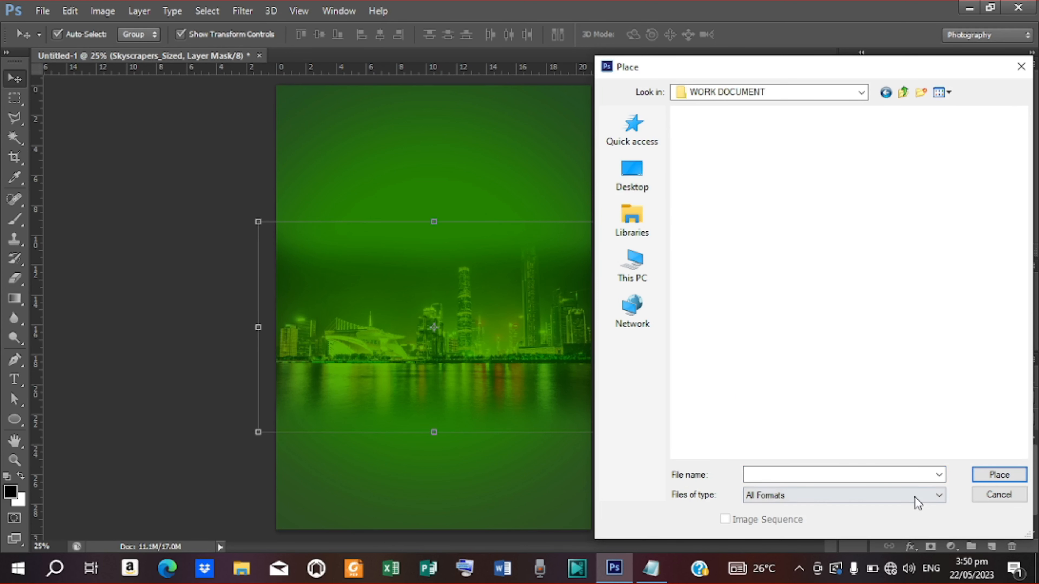
Step: Find Cross Image in the WORK DOCUMENT folder and place it in the flyer
{"action": "left_click", "coordinate": [798, 356]}
{"action": "scroll", "coordinate": [798, 356], "scroll_direction": "down", "scroll_amount": 3}
{"action": "scroll", "coordinate": [800, 358], "scroll_direction": "down", "scroll_amount": 10}
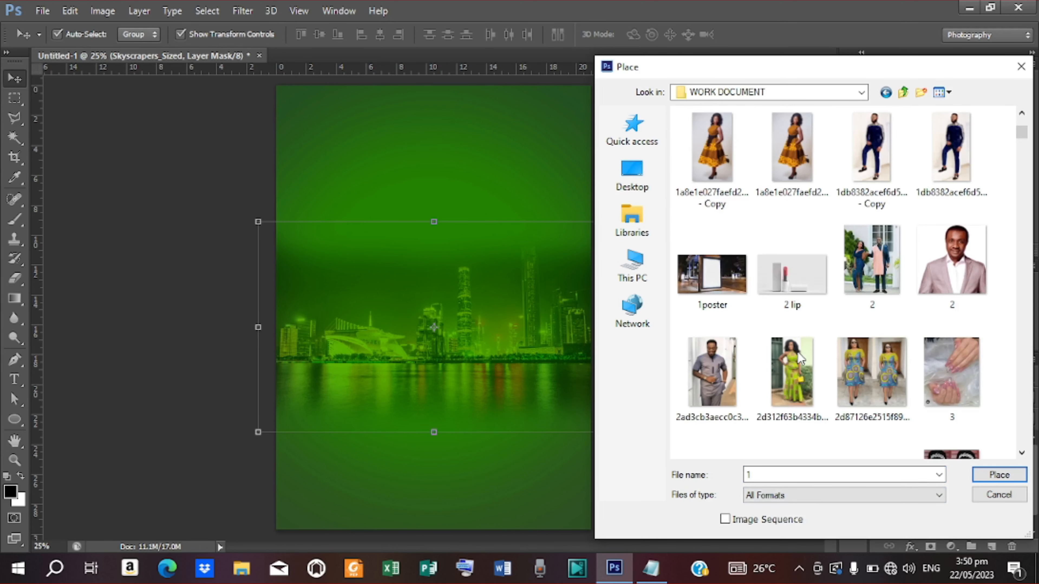
{"action": "scroll", "coordinate": [797, 354], "scroll_direction": "down", "scroll_amount": 15}
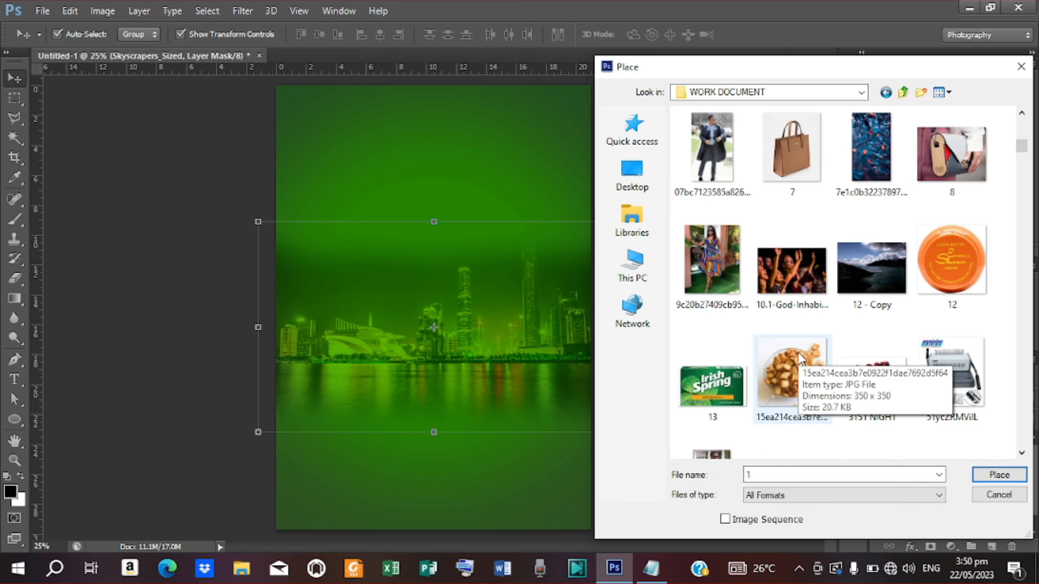
{"action": "scroll", "coordinate": [812, 362], "scroll_direction": "down", "scroll_amount": 15}
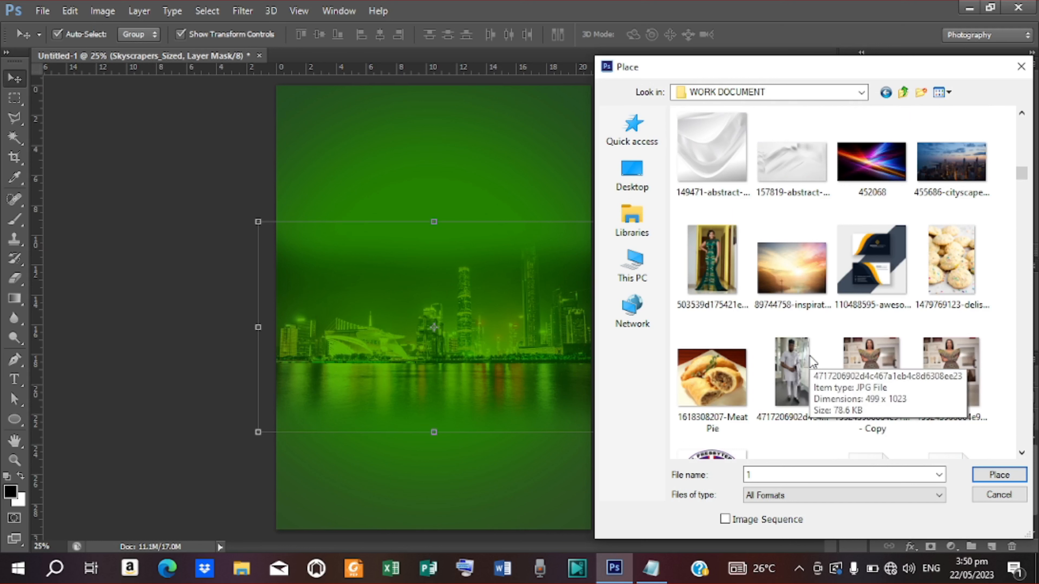
{"action": "scroll", "coordinate": [812, 362], "scroll_direction": "down", "scroll_amount": 5}
{"action": "scroll", "coordinate": [812, 363], "scroll_direction": "down", "scroll_amount": 5}
{"action": "scroll", "coordinate": [812, 363], "scroll_direction": "down", "scroll_amount": 10}
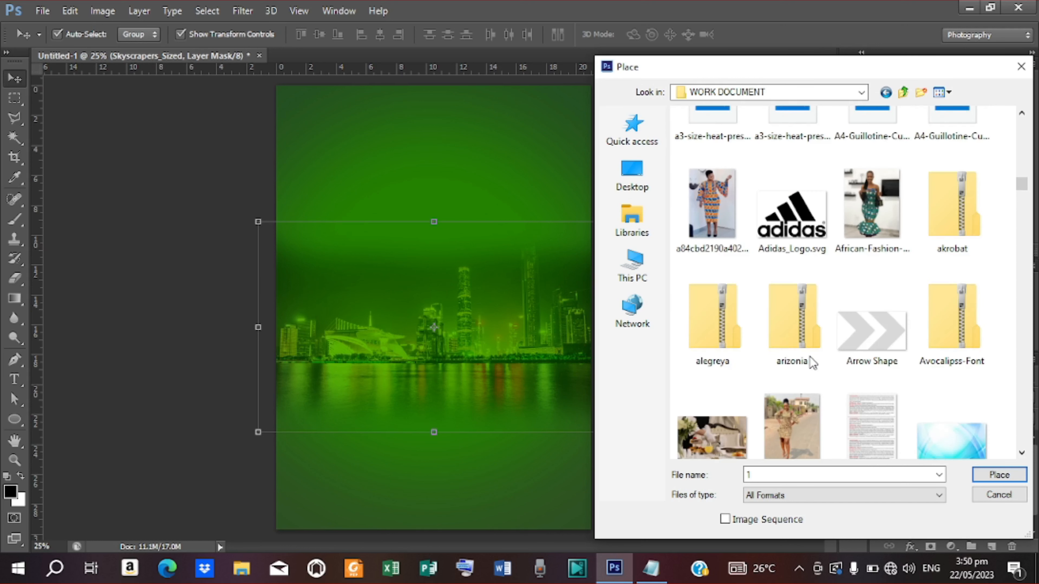
{"action": "scroll", "coordinate": [812, 362], "scroll_direction": "down", "scroll_amount": 10}
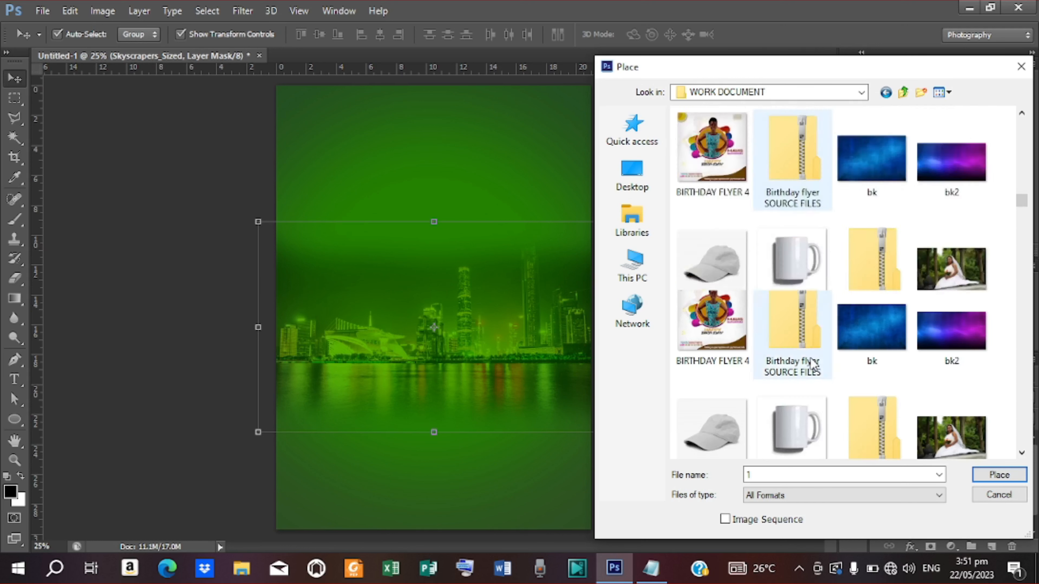
{"action": "scroll", "coordinate": [813, 365], "scroll_direction": "down", "scroll_amount": 3}
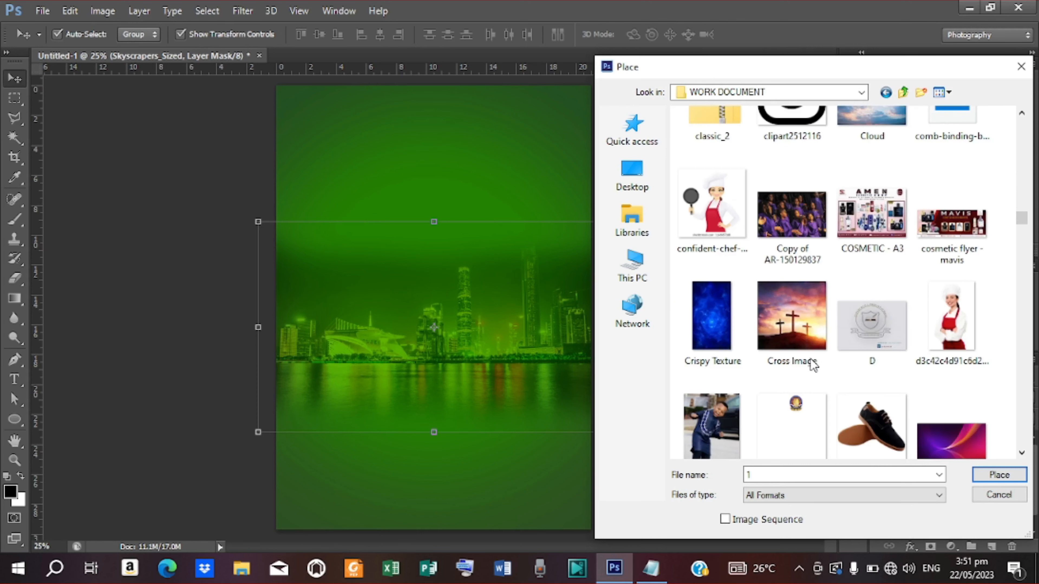
{"action": "left_click", "coordinate": [812, 363]}
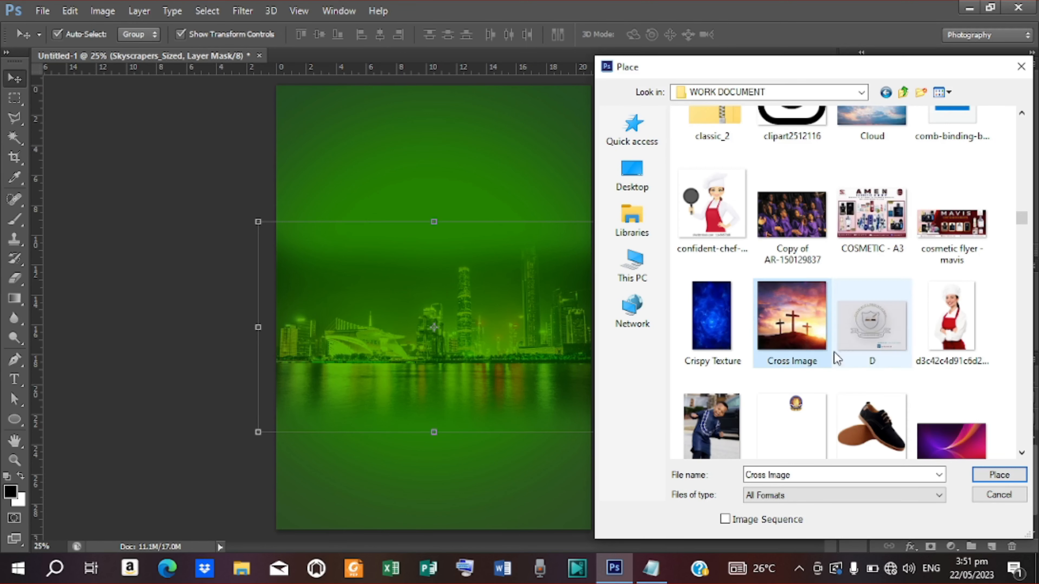
{"action": "left_click", "coordinate": [999, 476]}
Step: Scale the placed cross image to about 85.7% wide by 80.1% high, fit it across the upper part of the page and commit the transform
{"action": "left_click_drag", "start_coordinate": [463, 287], "coordinate": [500, 188]}
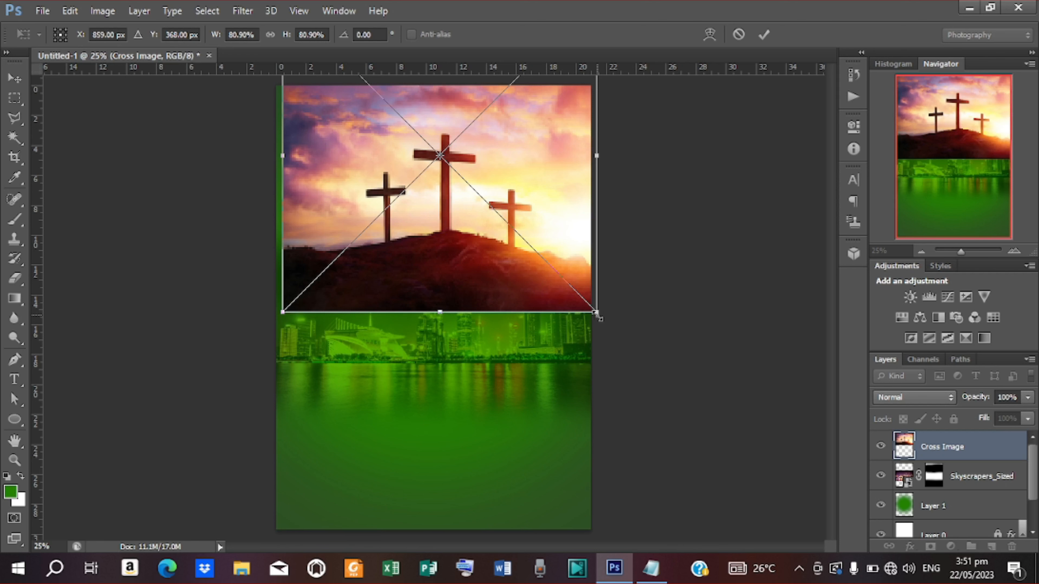
{"action": "left_click_drag", "start_coordinate": [597, 313], "coordinate": [644, 360]}
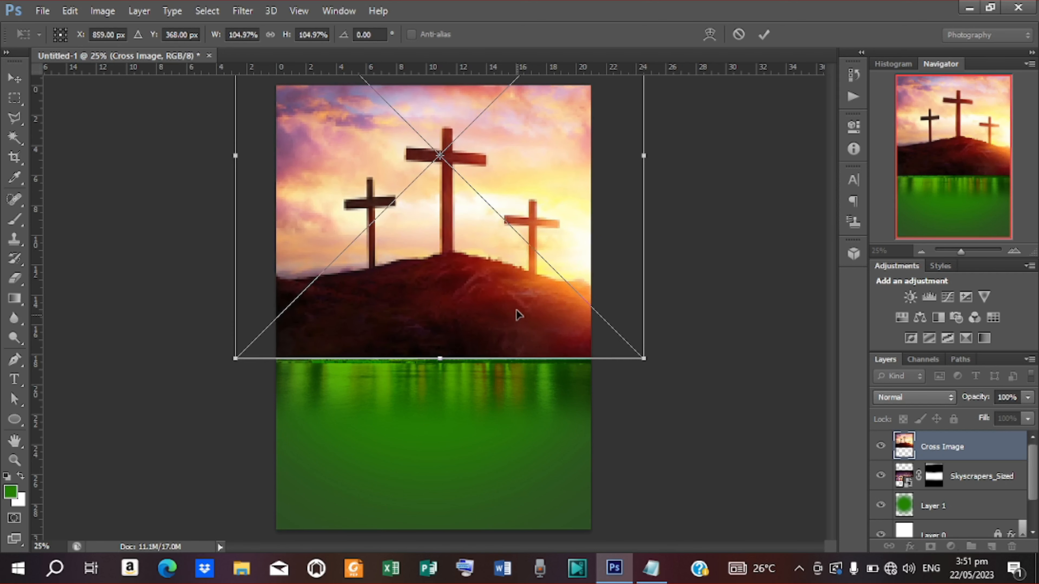
{"action": "left_click_drag", "start_coordinate": [517, 315], "coordinate": [522, 272]}
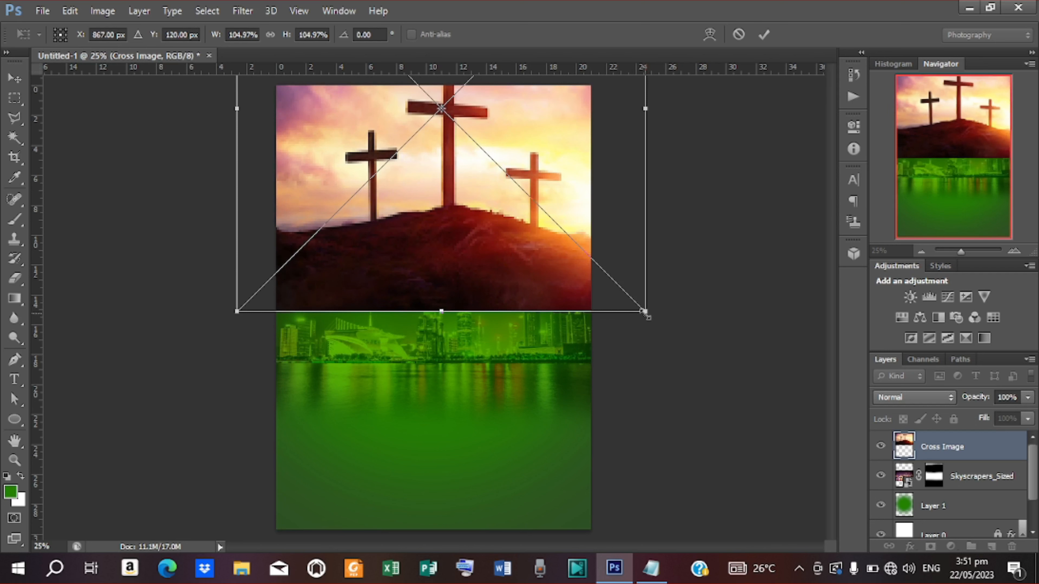
{"action": "left_click_drag", "start_coordinate": [644, 313], "coordinate": [602, 259]}
{"action": "left_click_drag", "start_coordinate": [514, 238], "coordinate": [508, 248]}
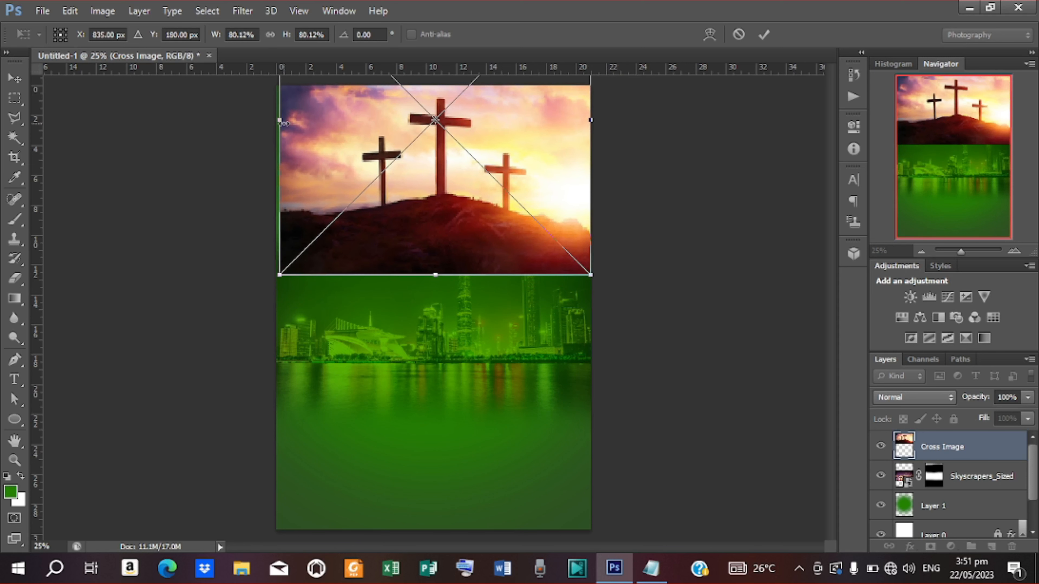
{"action": "left_click_drag", "start_coordinate": [280, 122], "coordinate": [261, 120]}
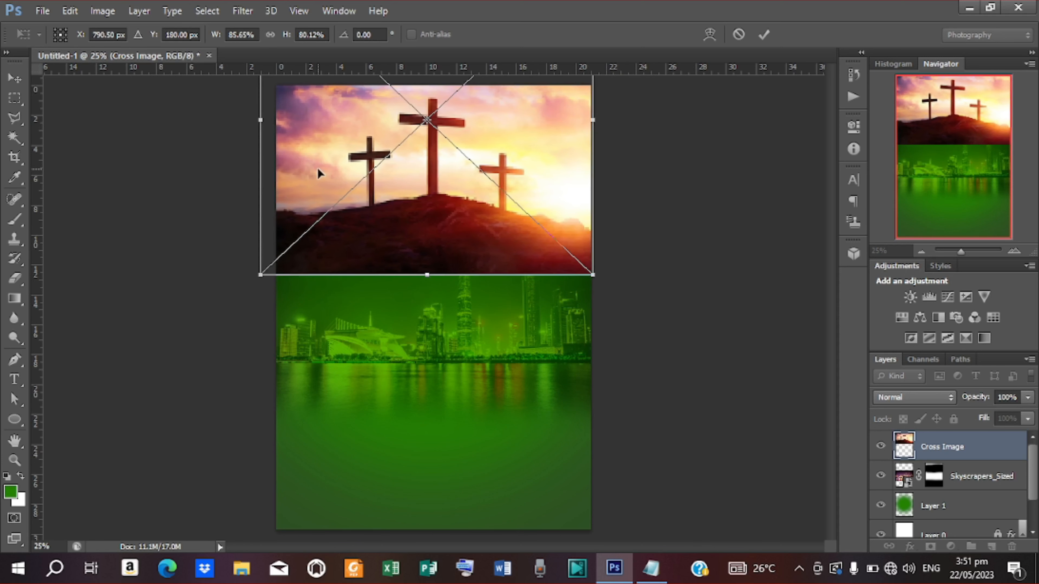
{"action": "left_click_drag", "start_coordinate": [319, 174], "coordinate": [319, 174]}
{"action": "left_click", "coordinate": [764, 36]}
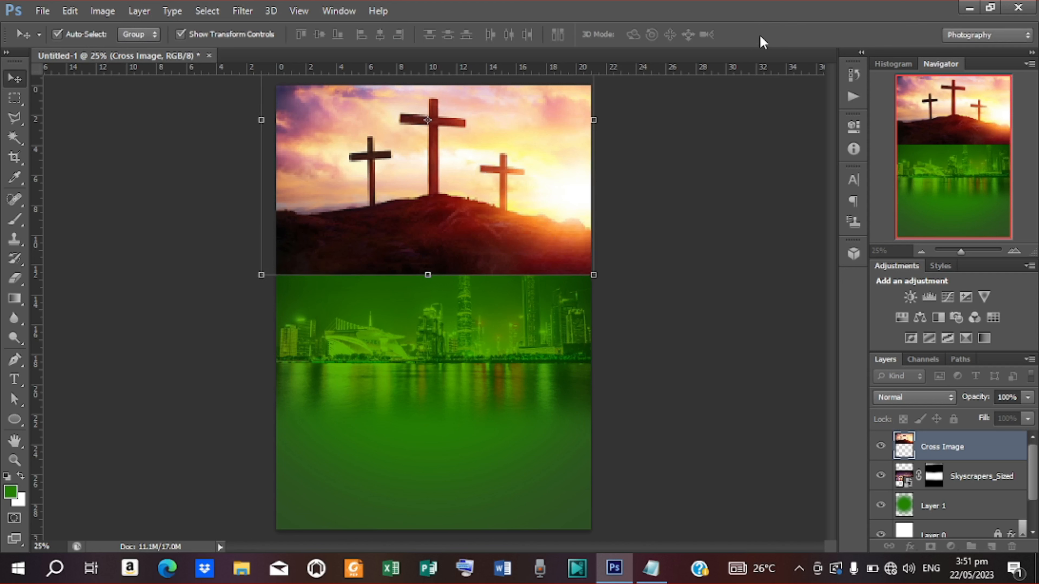
Step: Set the Cross Image layer to Soft Light and fade its lower edge by painting black on a new layer mask with a size 700 brush
{"action": "left_click", "coordinate": [948, 401]}
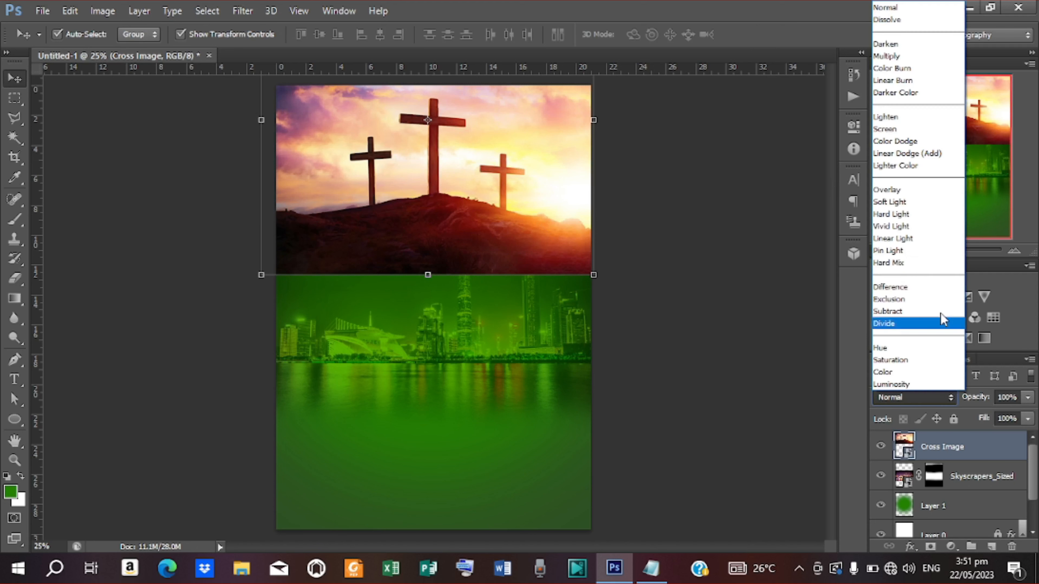
{"action": "left_click", "coordinate": [911, 202]}
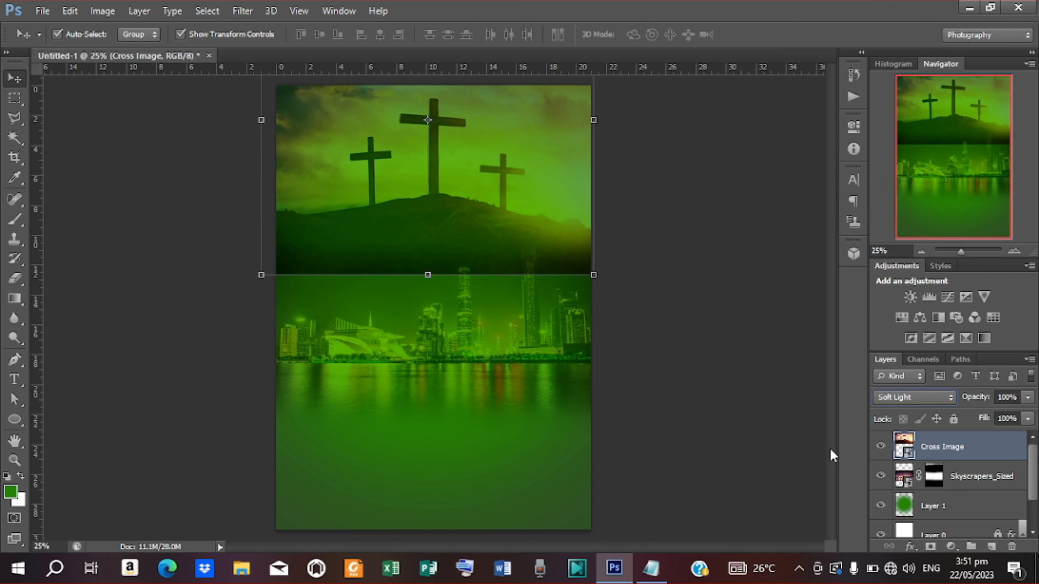
{"action": "left_click", "coordinate": [929, 548]}
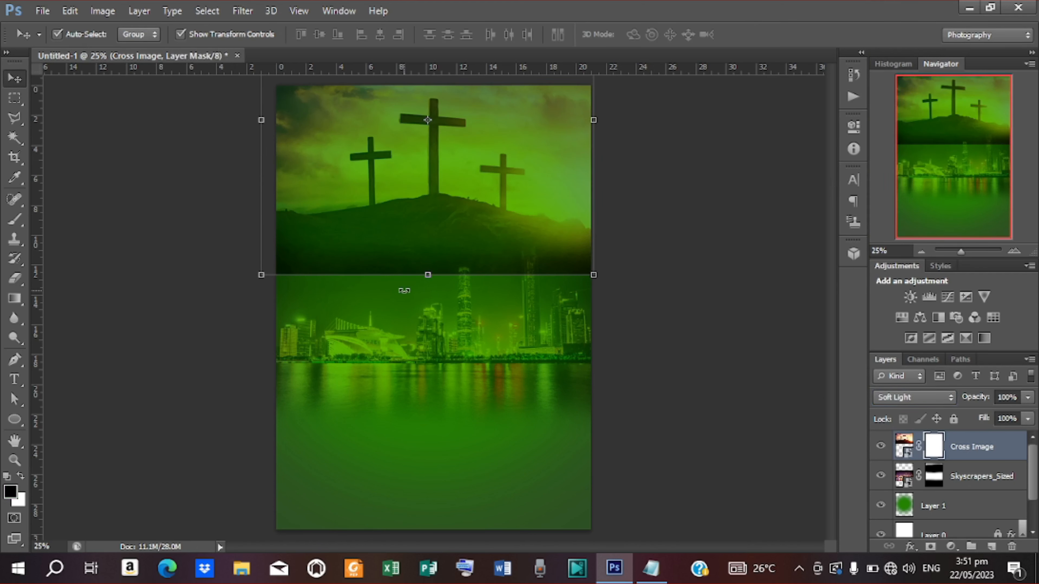
{"action": "left_click", "coordinate": [13, 216]}
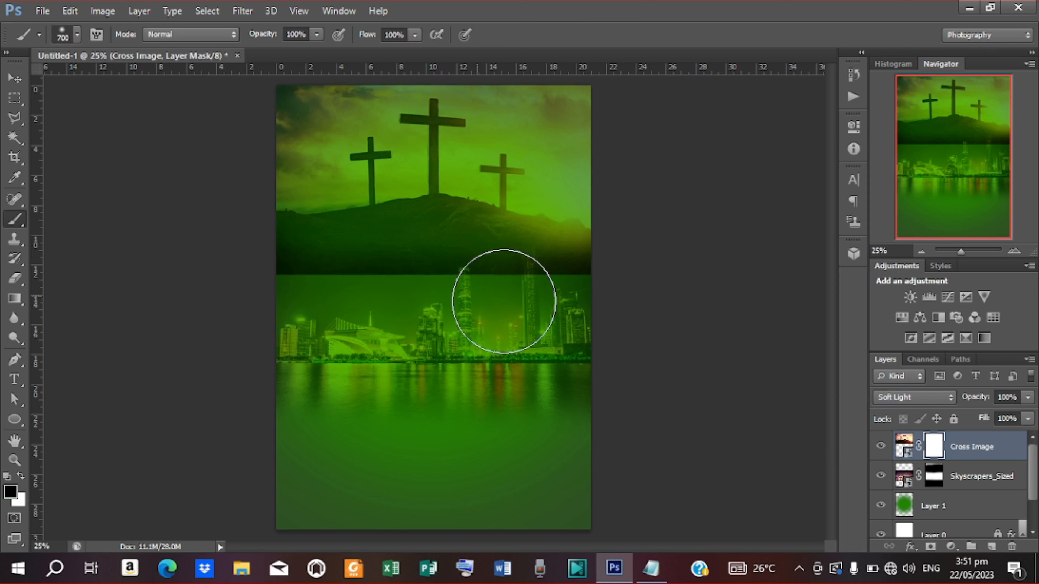
{"action": "mouse_move", "coordinate": [621, 308]}
{"action": "left_mouse_down"}
{"action": "mouse_move", "coordinate": [503, 271]}
{"action": "mouse_move", "coordinate": [289, 270]}
{"action": "mouse_move", "coordinate": [315, 281]}
{"action": "left_mouse_up"}
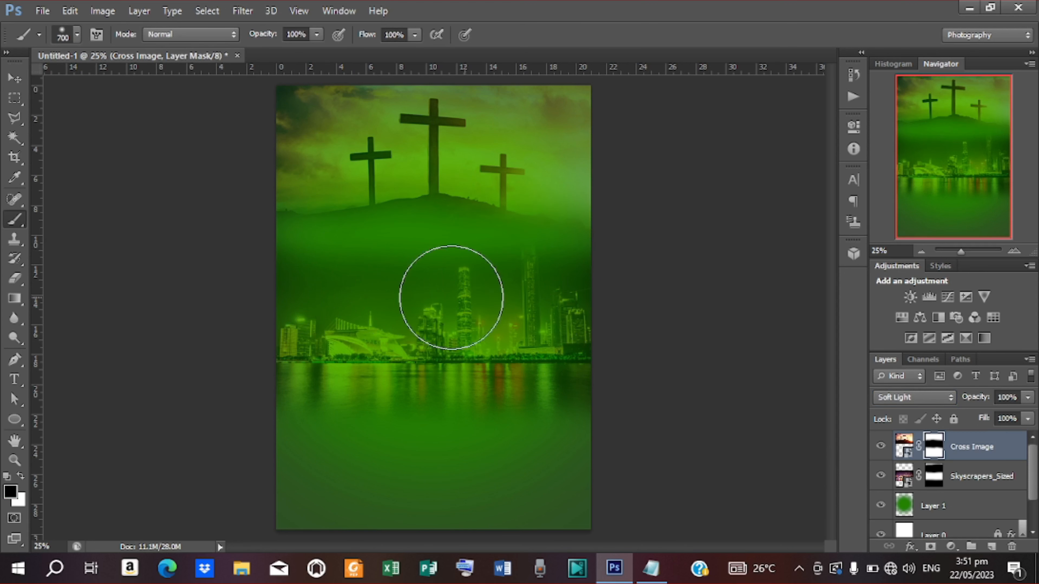
Step: Nudge the Cross Image layer down about 2 cm so the hill meets the skyline, and deselect the layer
{"action": "left_click", "coordinate": [14, 78]}
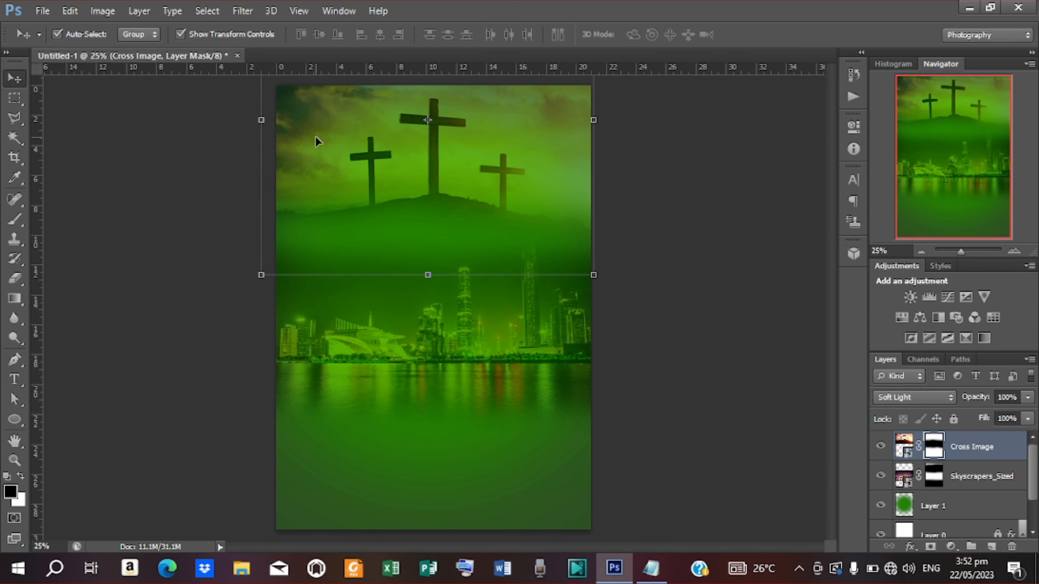
{"action": "key", "text": "shift+Down"}
{"action": "key", "text": "shift+Down"}
{"action": "key", "text": "shift+Down"}
{"action": "key", "text": "shift+Down"}
{"action": "key", "text": "shift+Down"}
{"action": "key", "text": "shift+Down"}
{"action": "key", "text": "shift+Down"}
{"action": "key", "text": "shift+Down"}
{"action": "key", "text": "shift+Down"}
{"action": "key", "text": "shift+Down"}
{"action": "key", "text": "shift+Down"}
{"action": "key", "text": "shift+Down"}
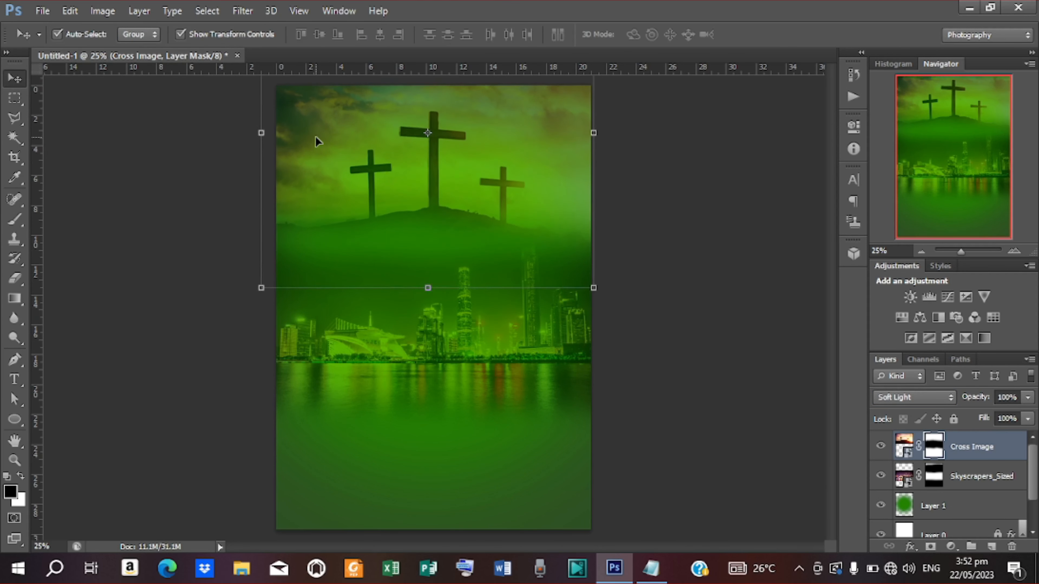
{"action": "key", "text": "shift+Down"}
{"action": "key", "text": "shift+Down"}
{"action": "key", "text": "shift+Down"}
{"action": "key", "text": "shift+Down"}
{"action": "key", "text": "shift+Down"}
{"action": "key", "text": "shift+Down"}
{"action": "key", "text": "shift+Down"}
{"action": "key", "text": "shift+Down"}
{"action": "key", "text": "shift+Down"}
{"action": "key", "text": "shift+Down"}
{"action": "key", "text": "shift+Down"}
{"action": "key", "text": "shift+Down"}
{"action": "key", "text": "shift+Down"}
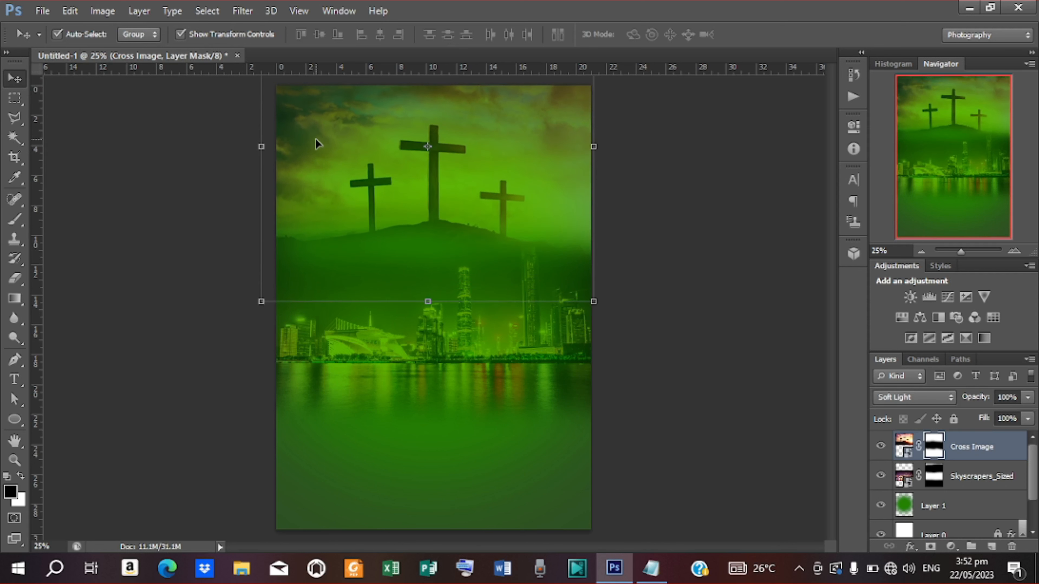
{"action": "key", "text": "shift+Down"}
{"action": "key", "text": "shift+Down"}
{"action": "left_click", "coordinate": [701, 338]}
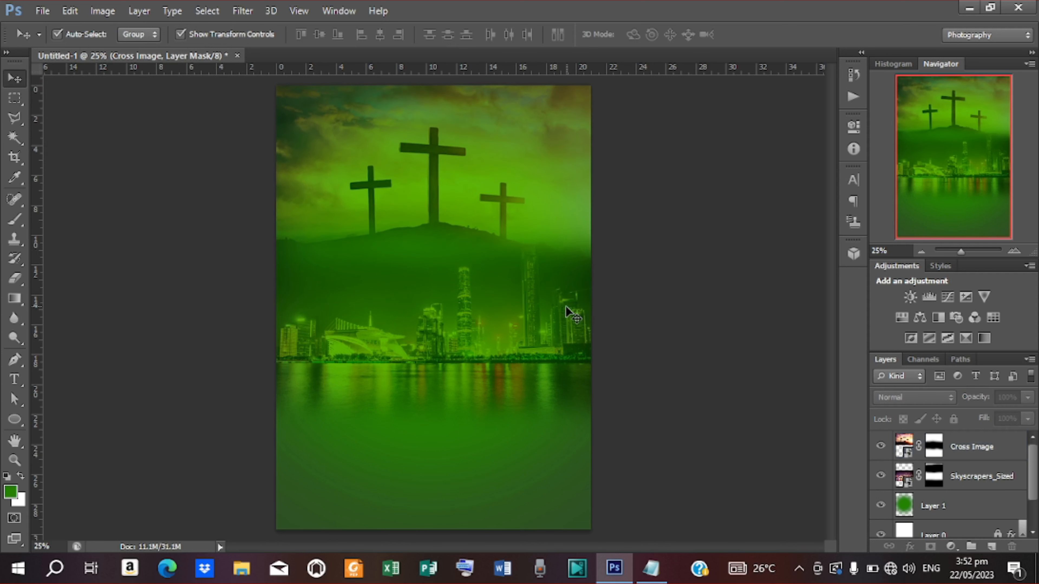
Step: Nudge the Skyscrapers_Sized layer slightly upward toward the hill and deselect it
{"action": "left_click", "coordinate": [535, 331]}
{"action": "key", "text": "shift+Up"}
{"action": "key", "text": "shift+Up"}
{"action": "key", "text": "shift+Up"}
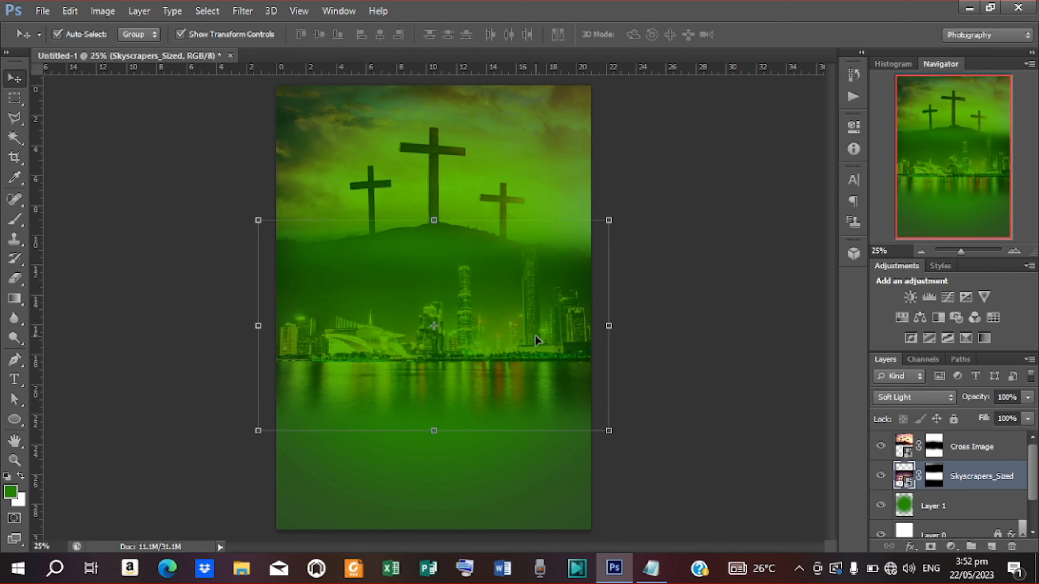
{"action": "left_click", "coordinate": [681, 350]}
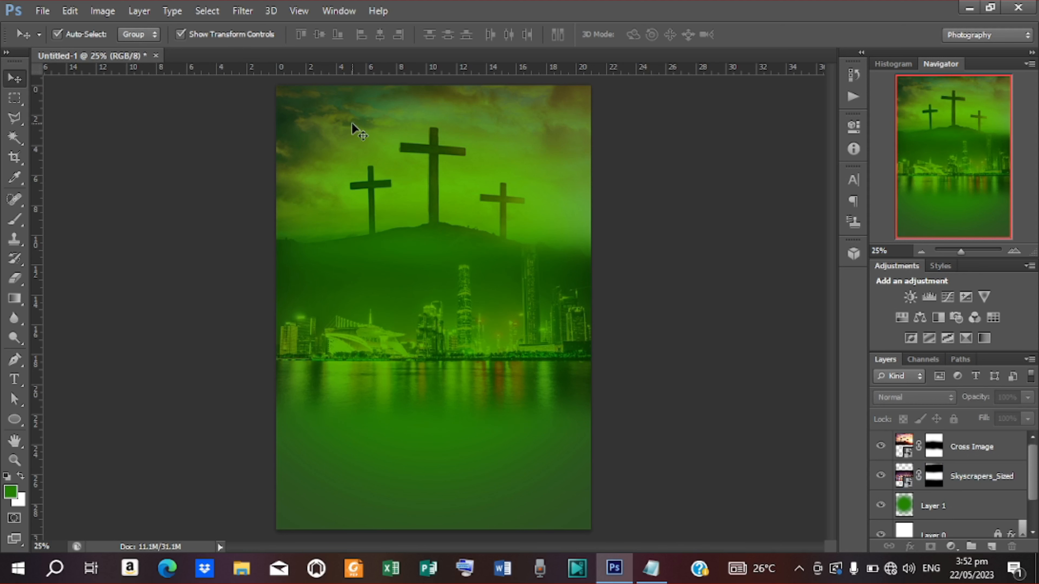
Step: Place the orange blossom PNG from the Desktop's SOLDIERS OF THE CROSS folder at 100% over the crosses and commit it
{"action": "left_click", "coordinate": [42, 10]}
{"action": "left_click", "coordinate": [98, 258]}
{"action": "left_click", "coordinate": [632, 174]}
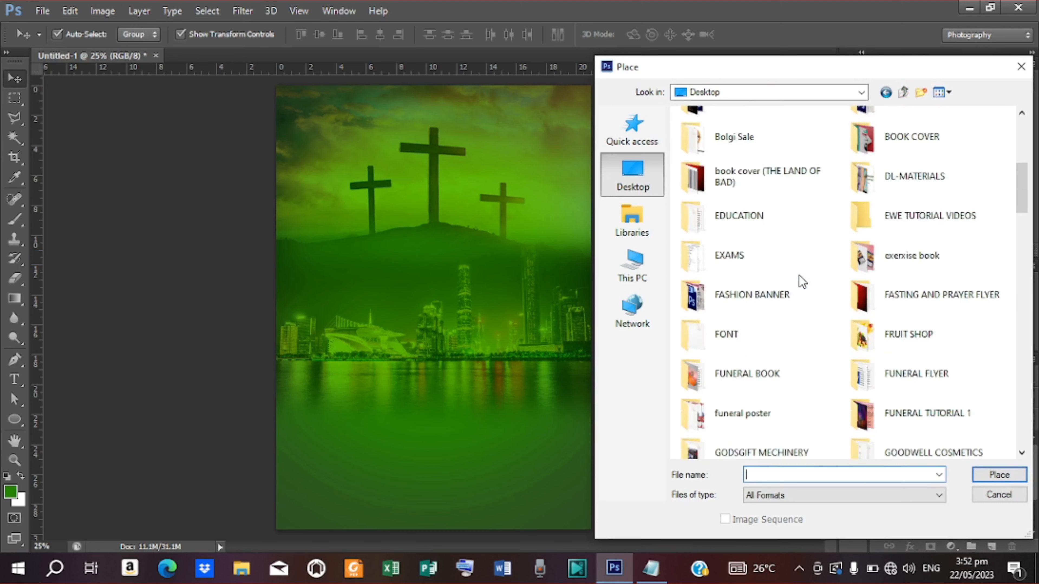
{"action": "scroll", "coordinate": [799, 274], "scroll_direction": "down", "scroll_amount": 8}
{"action": "scroll", "coordinate": [790, 291], "scroll_direction": "up", "scroll_amount": 5}
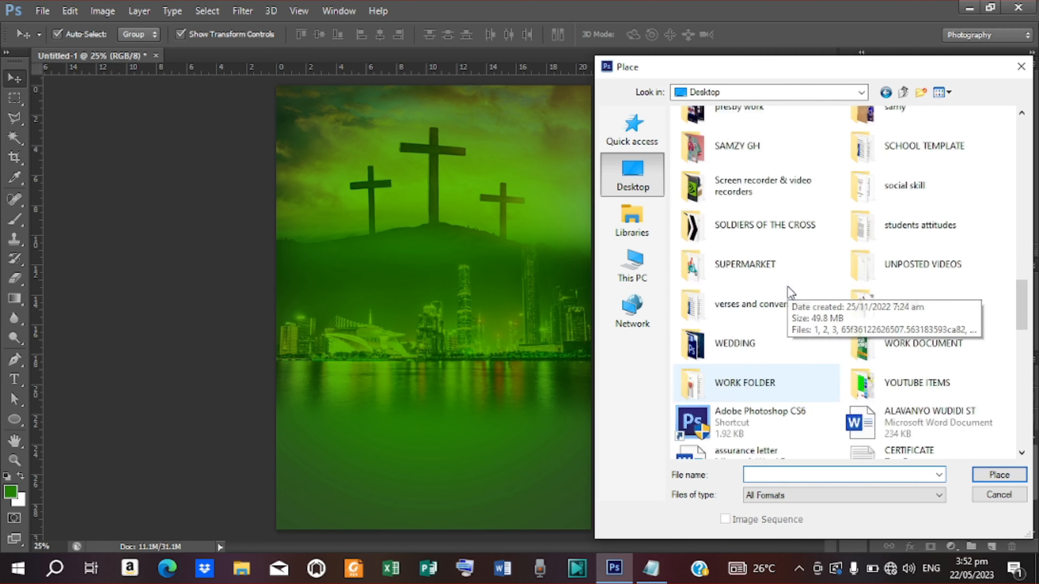
{"action": "double_click", "coordinate": [768, 334]}
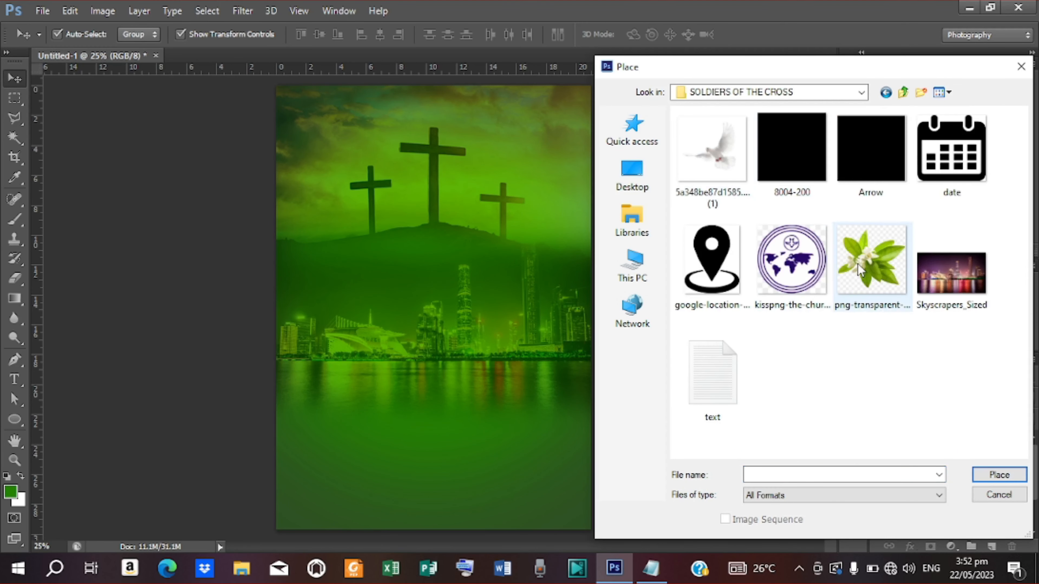
{"action": "left_click", "coordinate": [871, 270]}
{"action": "left_click", "coordinate": [998, 475]}
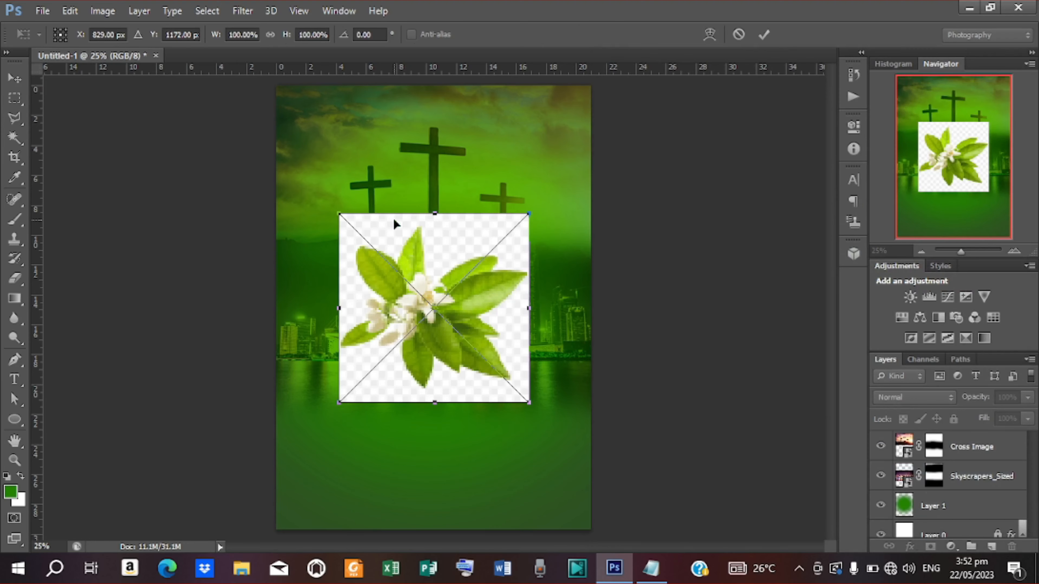
{"action": "left_click_drag", "start_coordinate": [481, 342], "coordinate": [474, 266]}
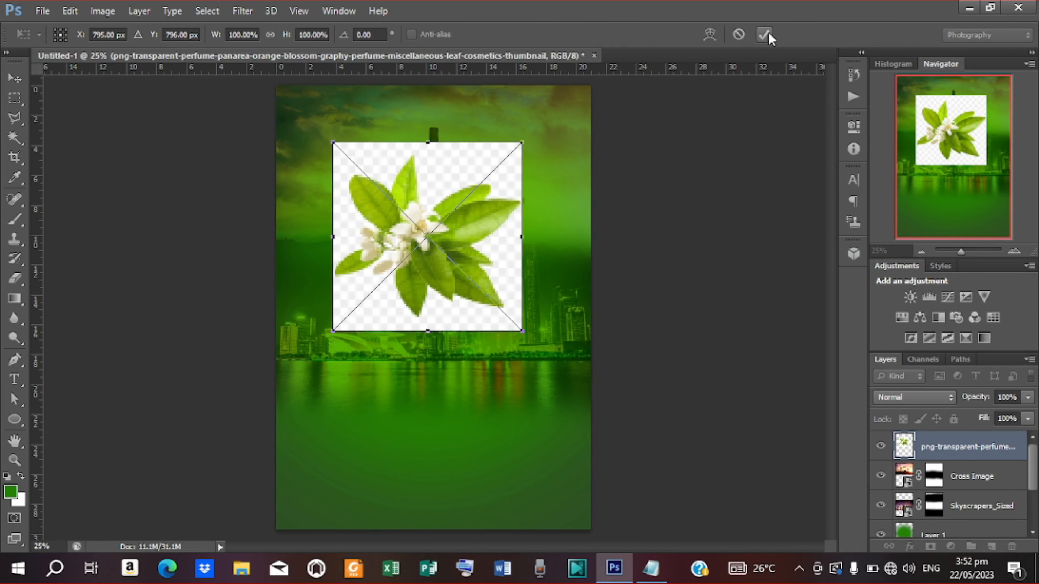
{"action": "left_click", "coordinate": [765, 36]}
Step: Rasterize the blossom layer and delete its checkered background using a Magic Wand selection with tolerance 40, and deselect
{"action": "right_click", "coordinate": [930, 450]}
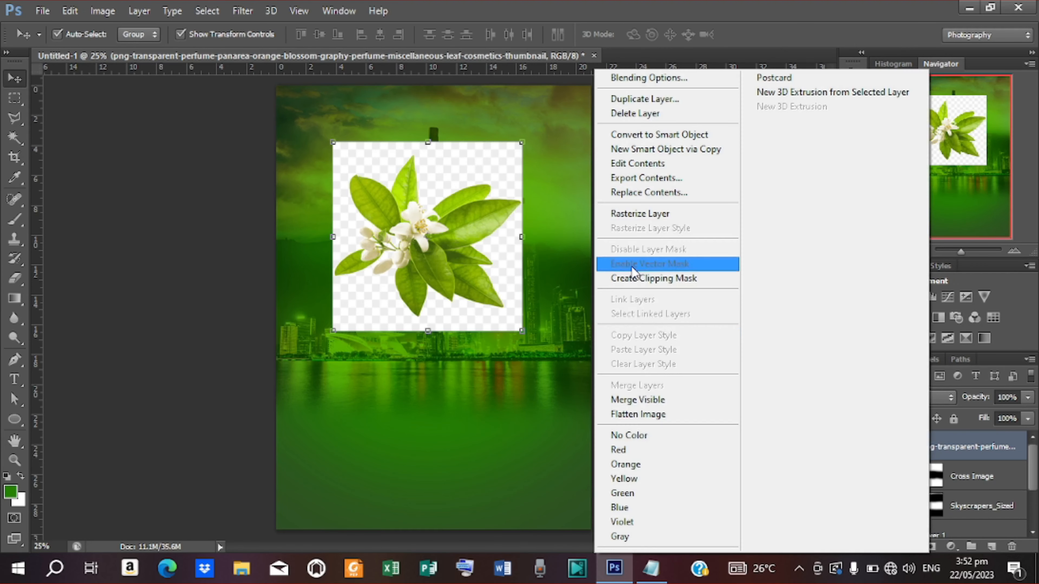
{"action": "left_click", "coordinate": [639, 214]}
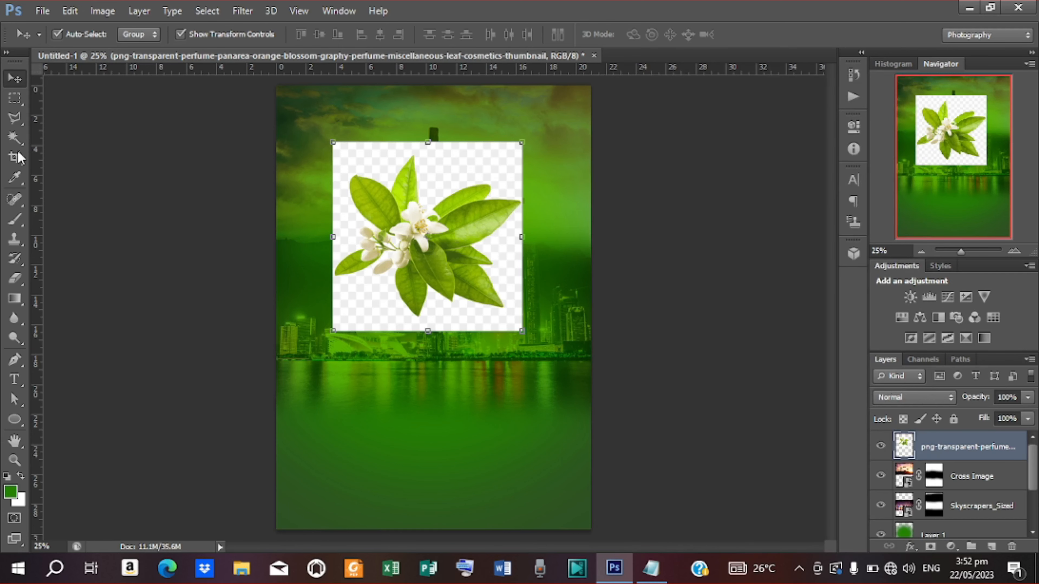
{"action": "left_click", "coordinate": [14, 138]}
{"action": "left_click", "coordinate": [465, 165]}
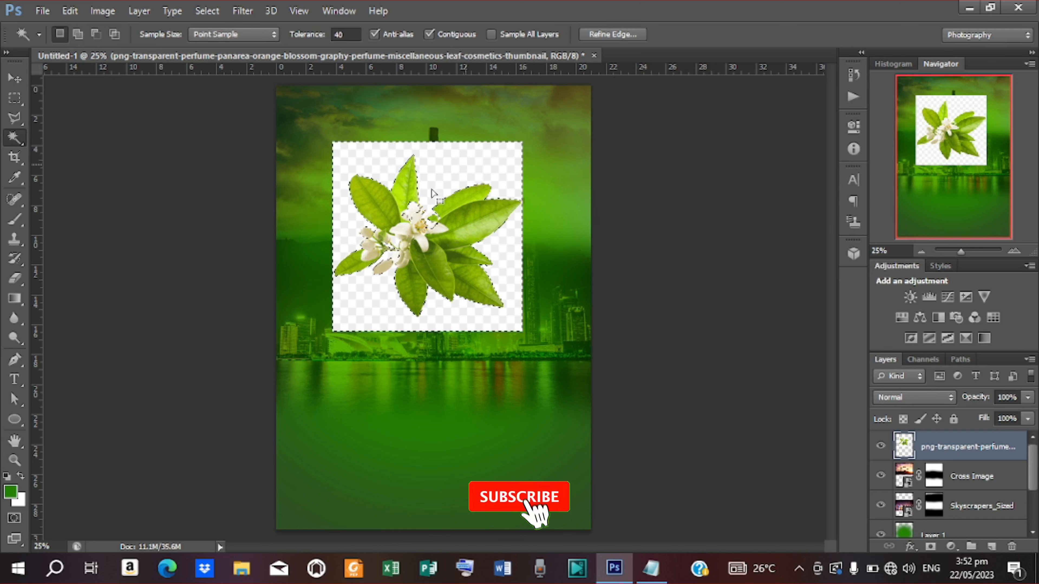
{"action": "key", "text": "Delete"}
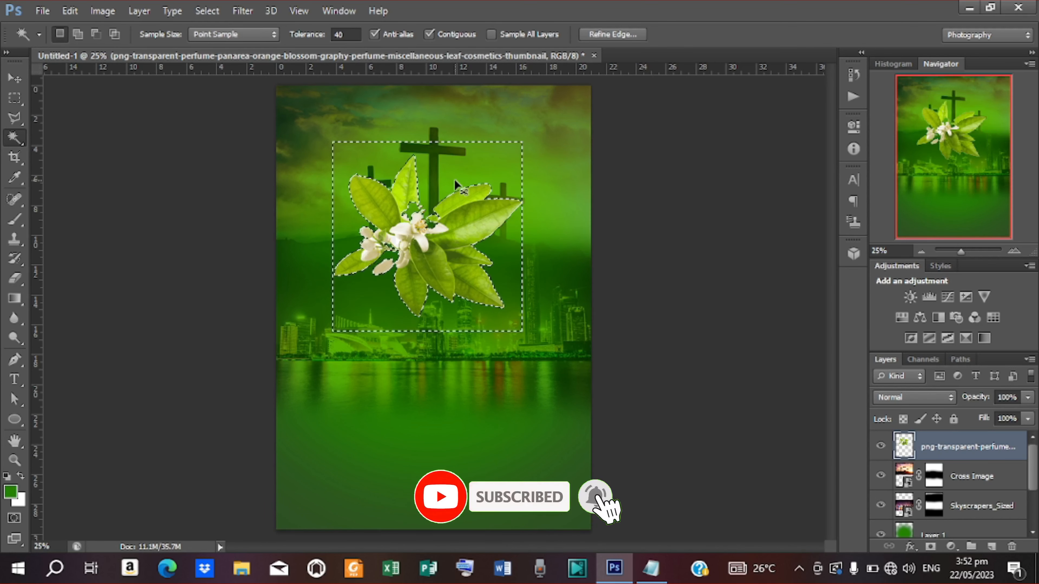
{"action": "key", "text": "ctrl+d"}
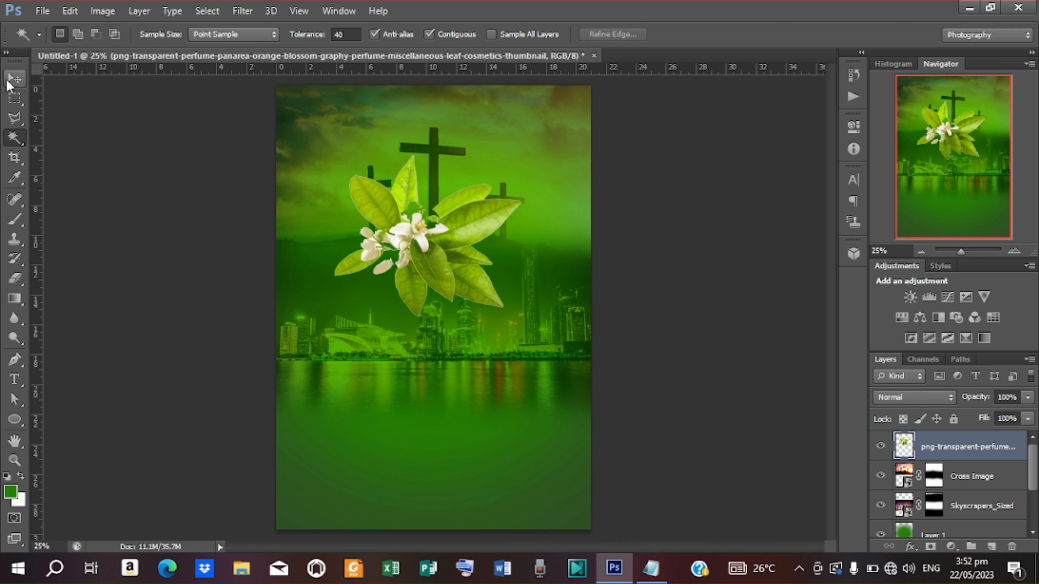
Step: Move the blossom cutout into the page's upper-left corner so it partly overhangs the edges
{"action": "left_click", "coordinate": [13, 78]}
{"action": "left_click_drag", "start_coordinate": [447, 253], "coordinate": [344, 129]}
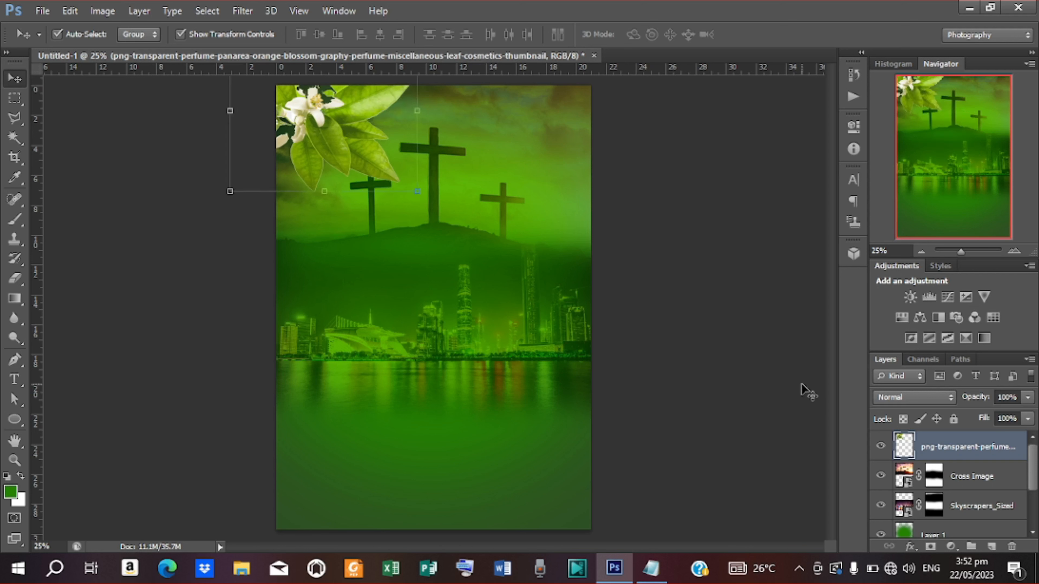
Step: Set the blossom layer's blend mode to Soft Light with 43% opacity and deselect it
{"action": "left_click", "coordinate": [950, 399]}
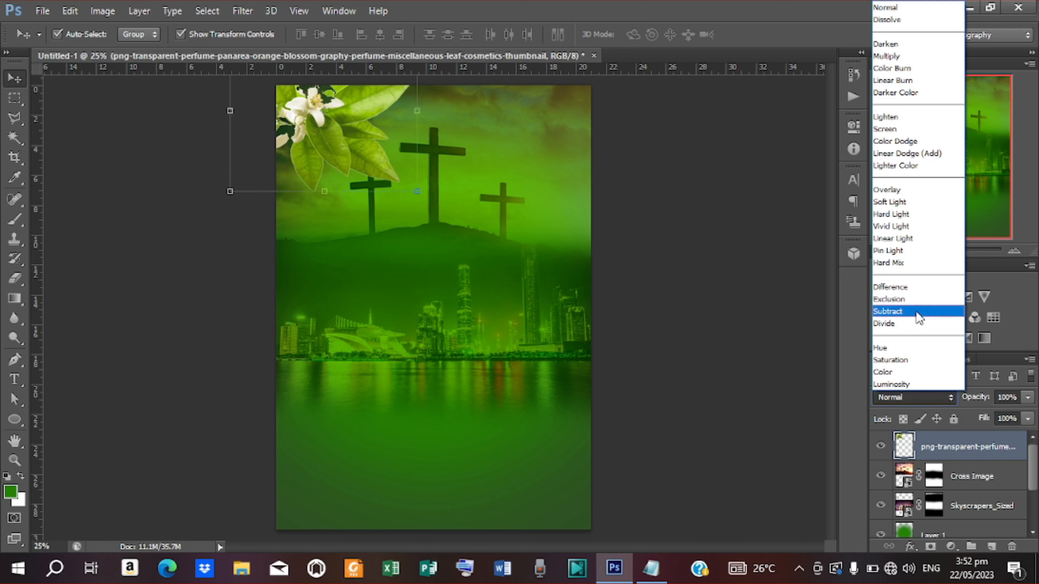
{"action": "left_click", "coordinate": [893, 202]}
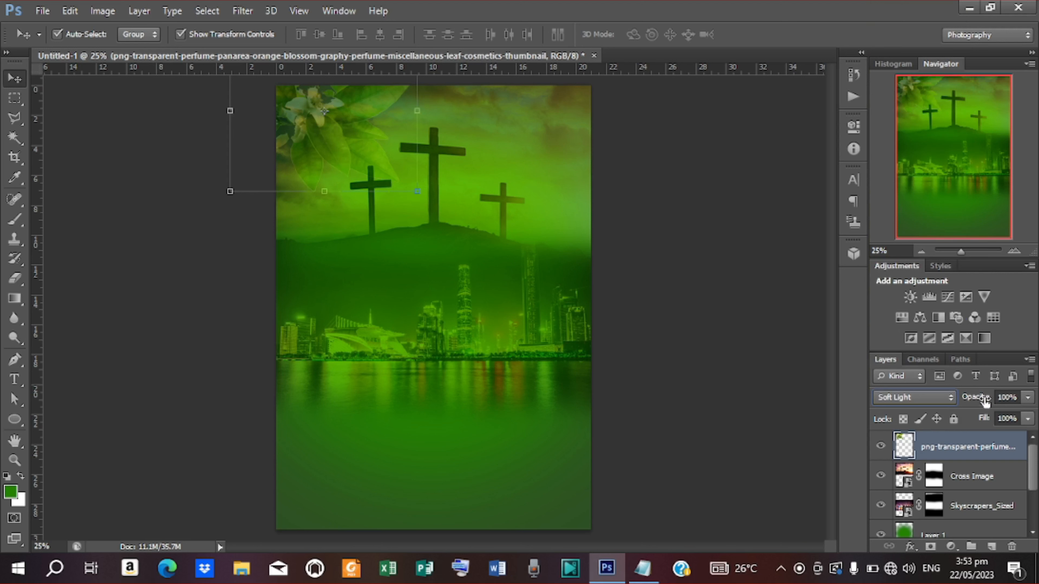
{"action": "left_click_drag", "start_coordinate": [987, 403], "coordinate": [975, 402]}
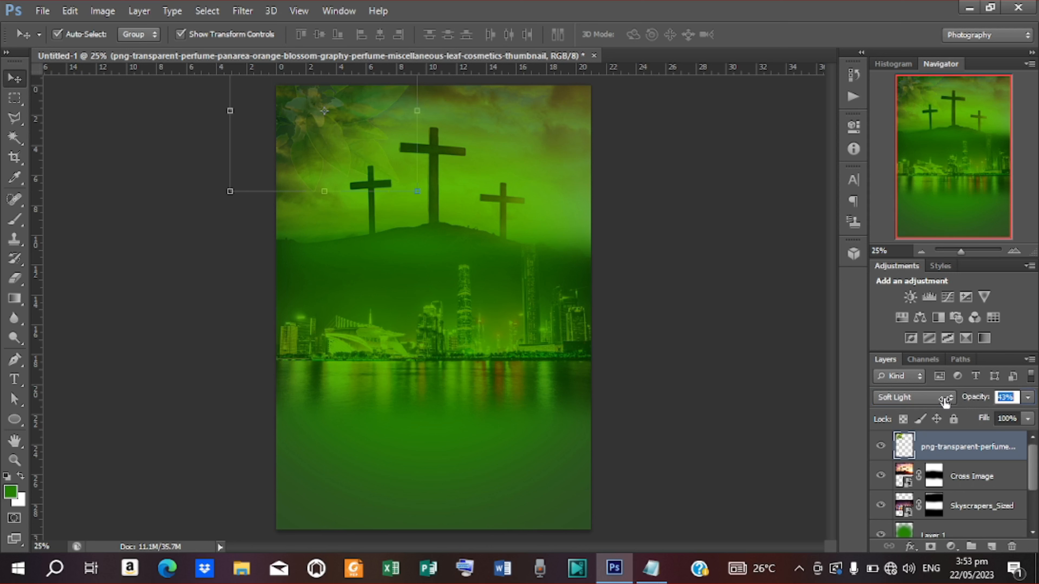
{"action": "left_click_drag", "start_coordinate": [944, 400], "coordinate": [944, 401]}
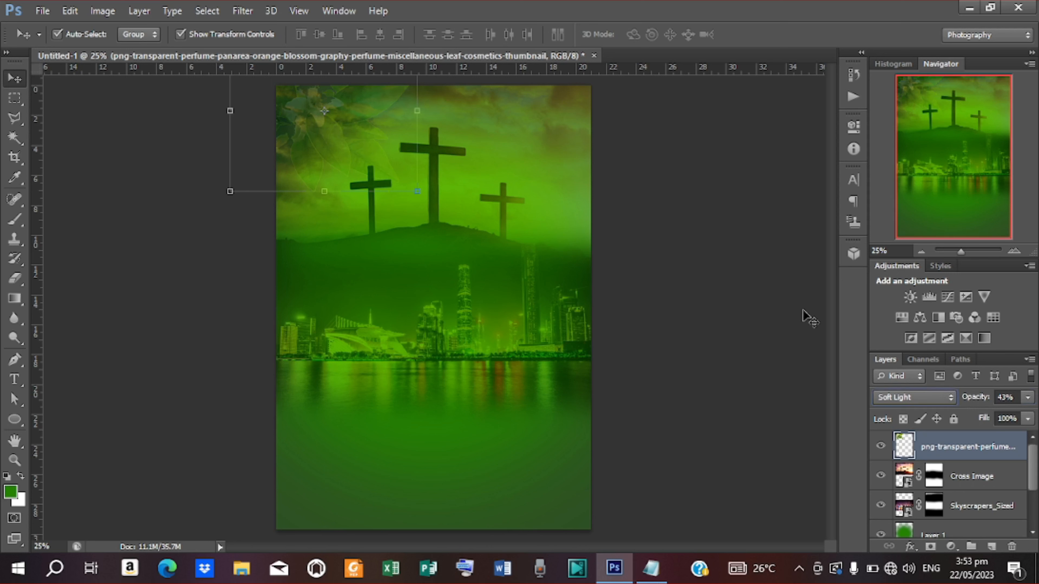
{"action": "left_click", "coordinate": [723, 299]}
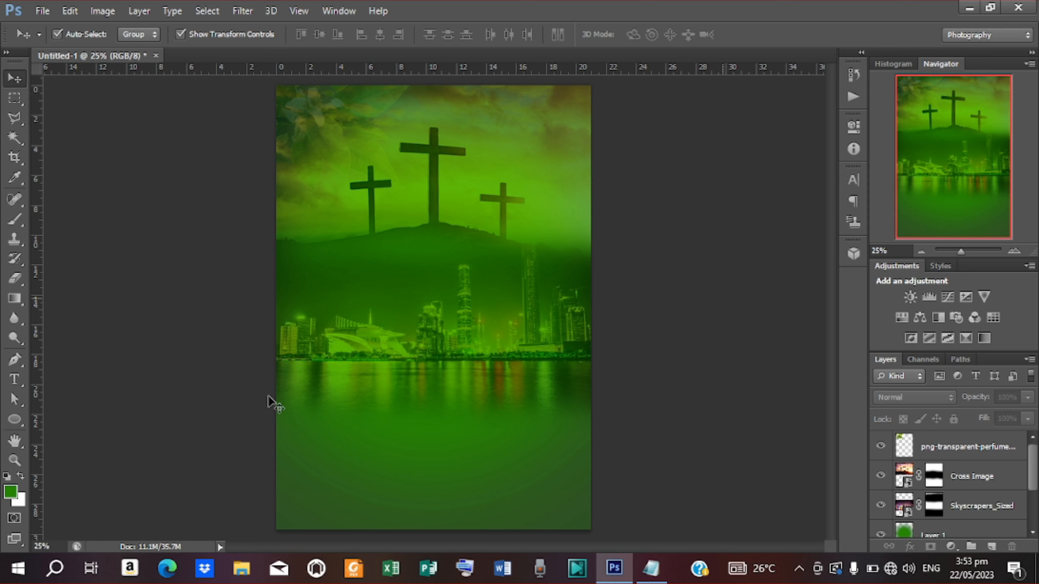
Step: Draw a circle about 545 px across with fill #248100 and move it over the left part of the skyline
{"action": "left_click", "coordinate": [15, 420]}
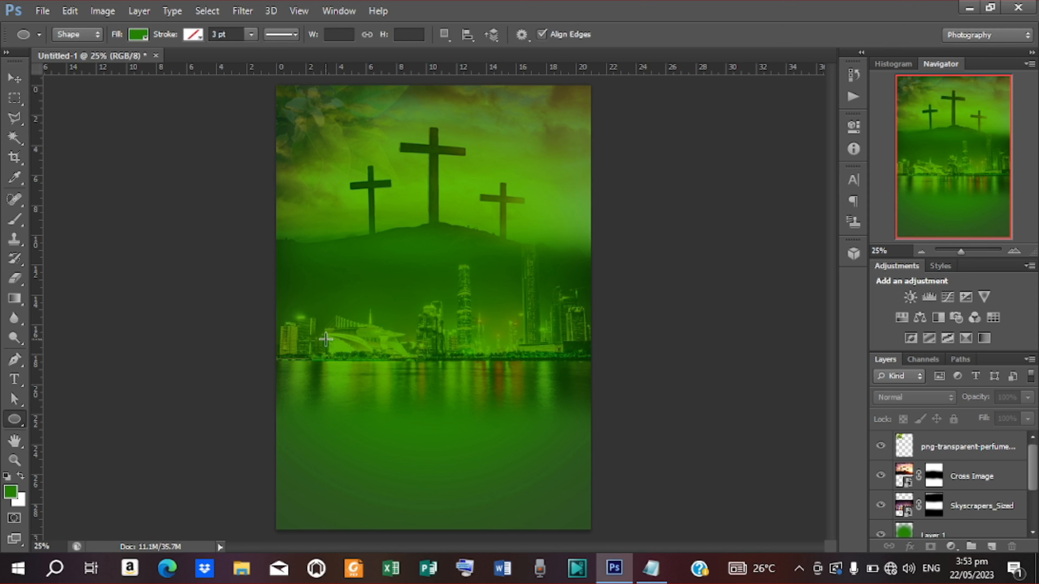
{"action": "left_click_drag", "start_coordinate": [325, 339], "coordinate": [430, 527]}
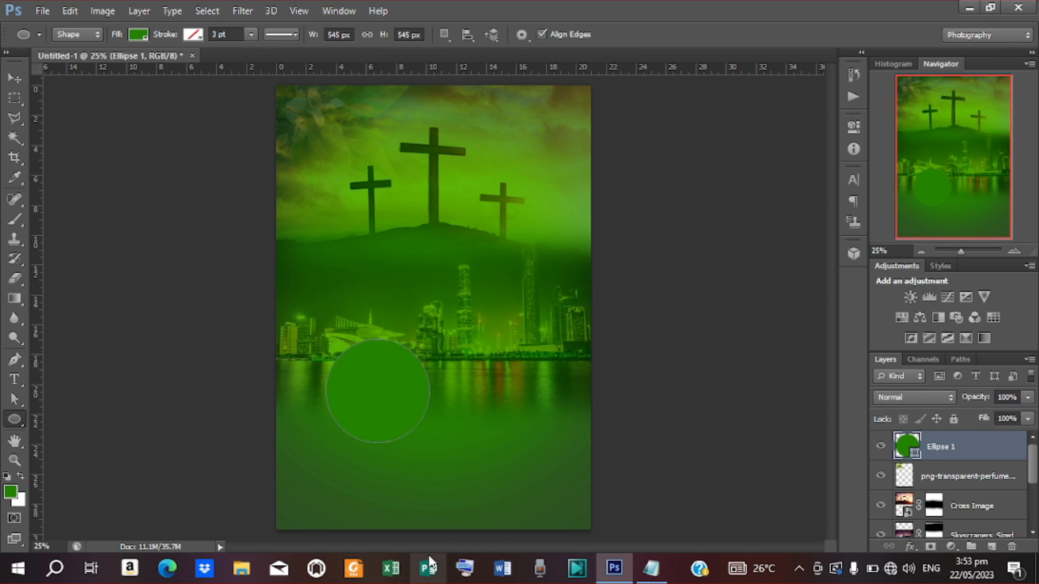
{"action": "left_click", "coordinate": [145, 36]}
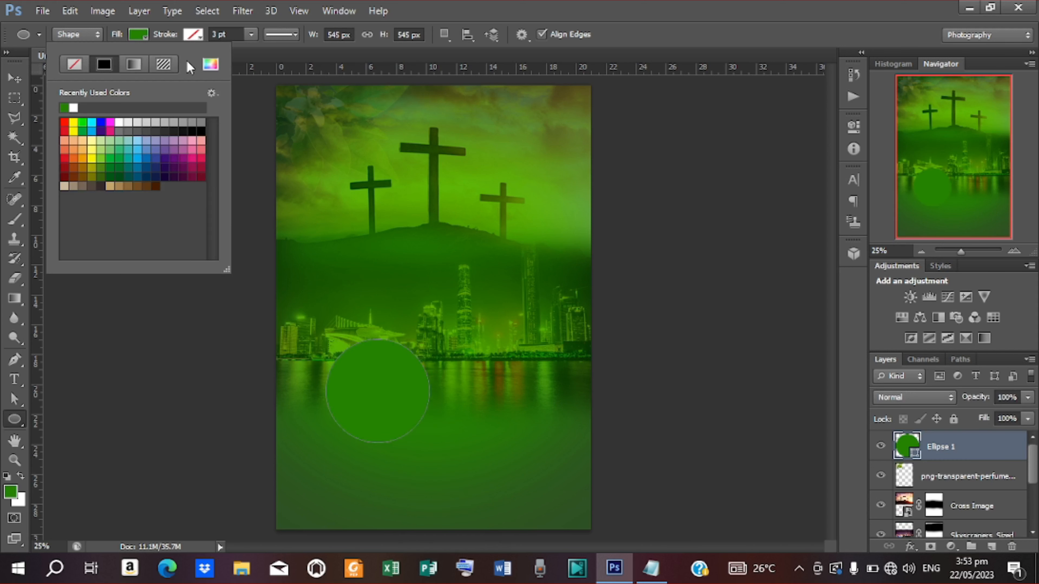
{"action": "left_click", "coordinate": [210, 64]}
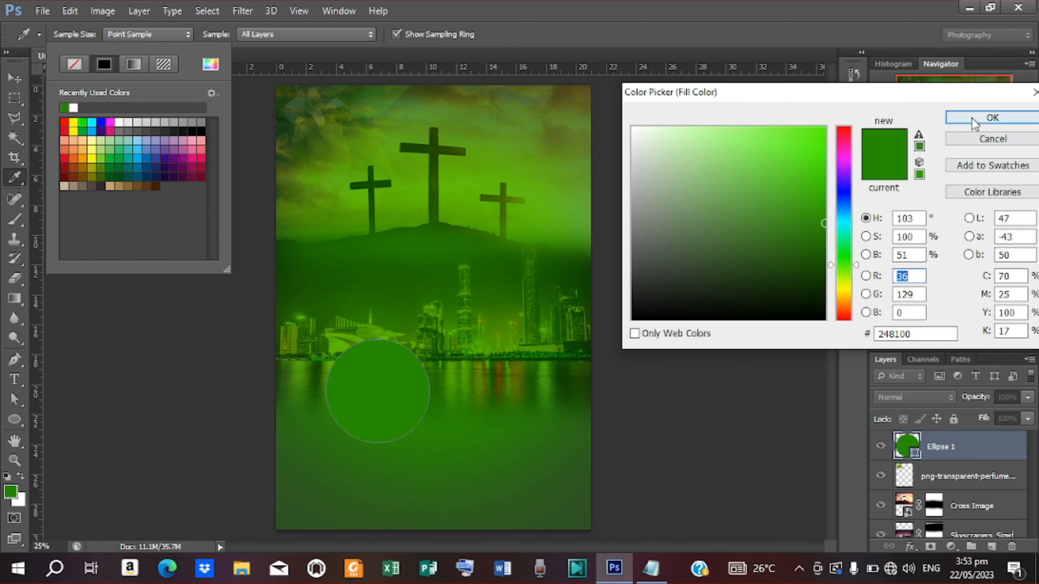
{"action": "left_click", "coordinate": [992, 118]}
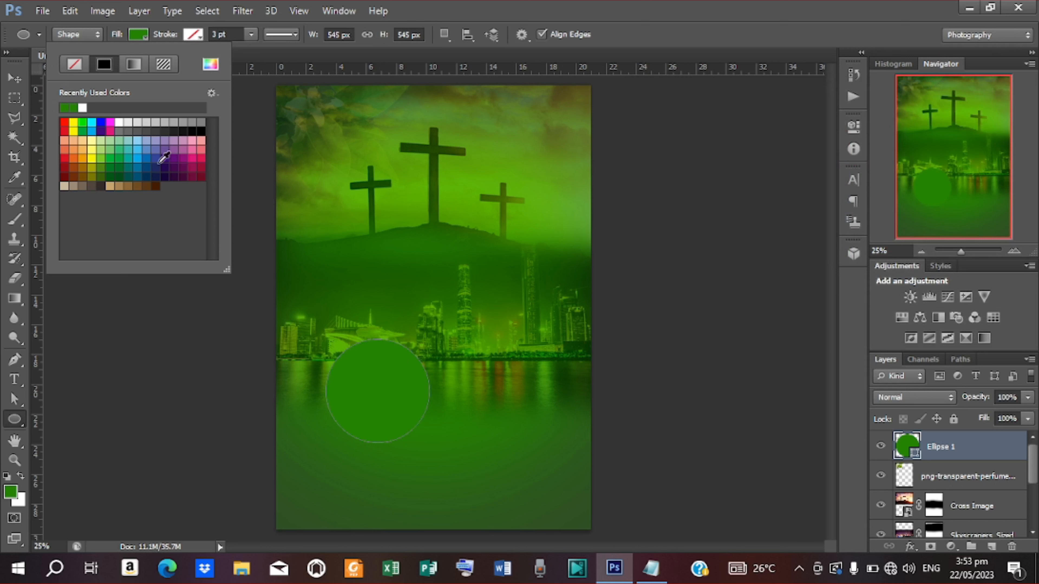
{"action": "left_click", "coordinate": [14, 78]}
{"action": "left_click_drag", "start_coordinate": [364, 383], "coordinate": [345, 309]}
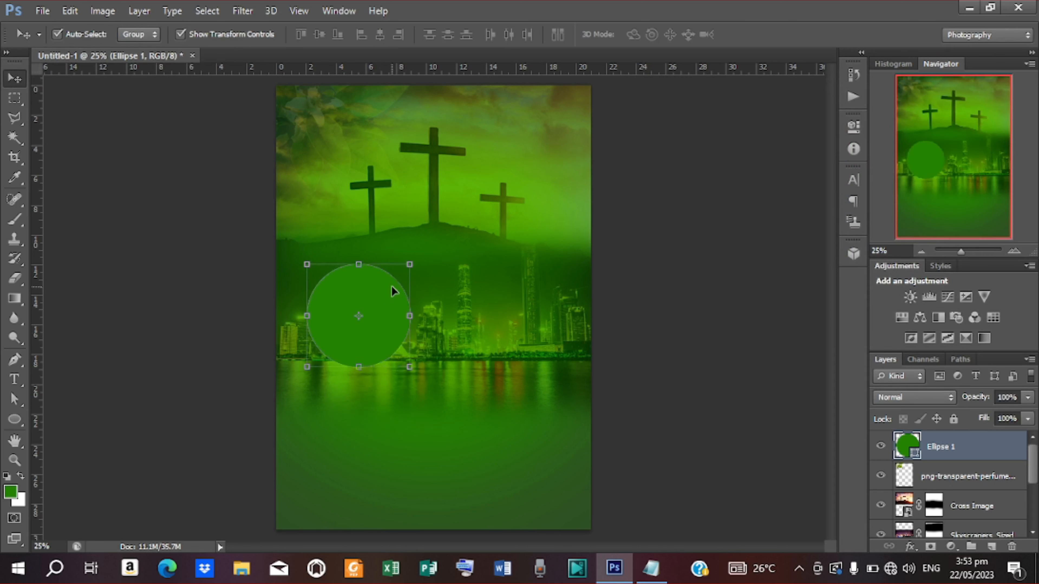
Step: Duplicate the Ellipse 1 layer and scale the copy about its center to about 87%
{"action": "right_click", "coordinate": [959, 448]}
{"action": "left_click", "coordinate": [681, 123]}
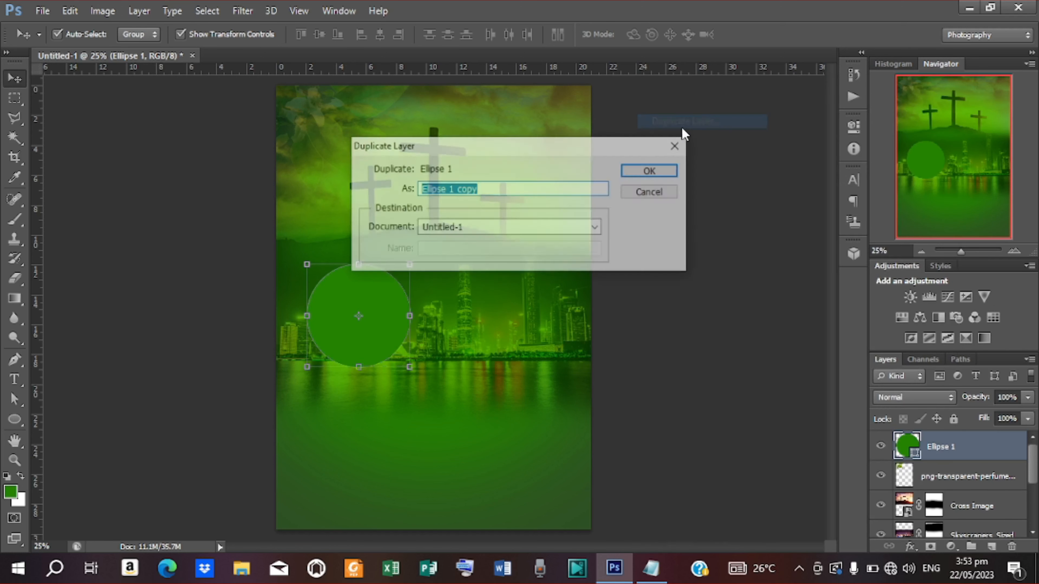
{"action": "left_click", "coordinate": [632, 173]}
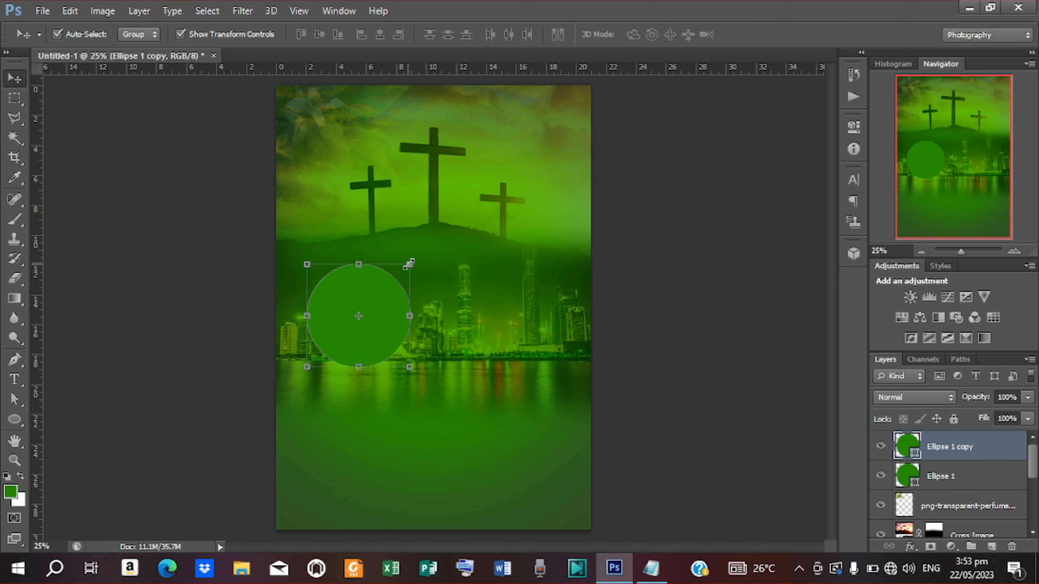
{"action": "left_click_drag", "start_coordinate": [409, 263], "coordinate": [403, 267]}
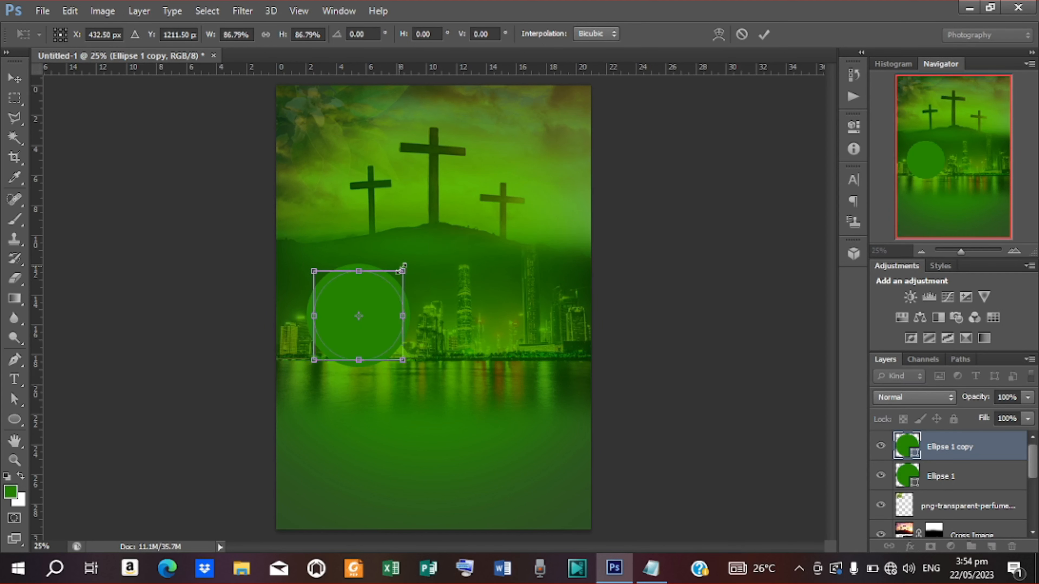
{"action": "left_click", "coordinate": [763, 35]}
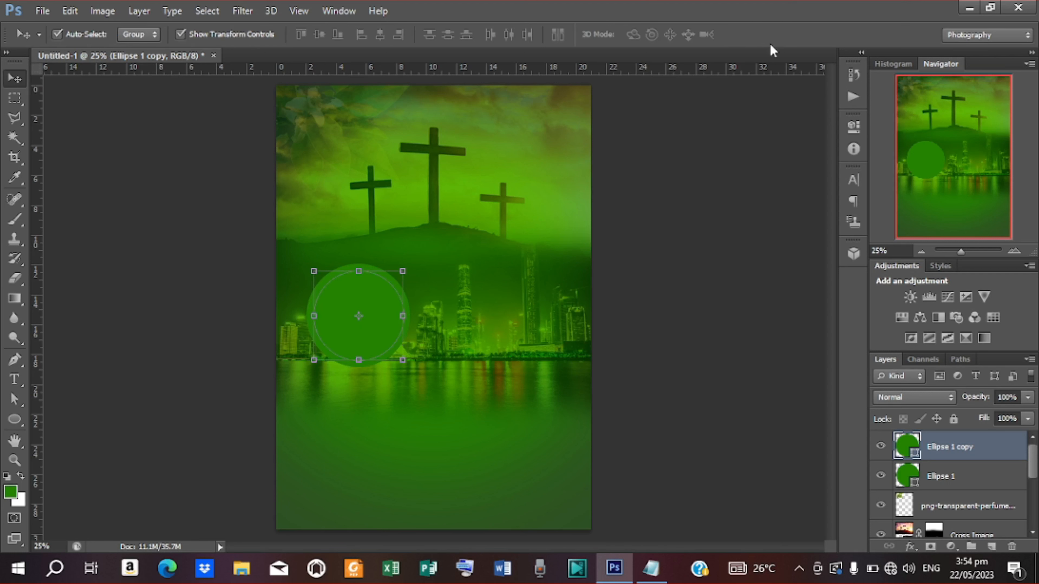
Step: Recolor the Ellipse 1 copy circle to the darker green #1e6701
{"action": "double_click", "coordinate": [916, 458]}
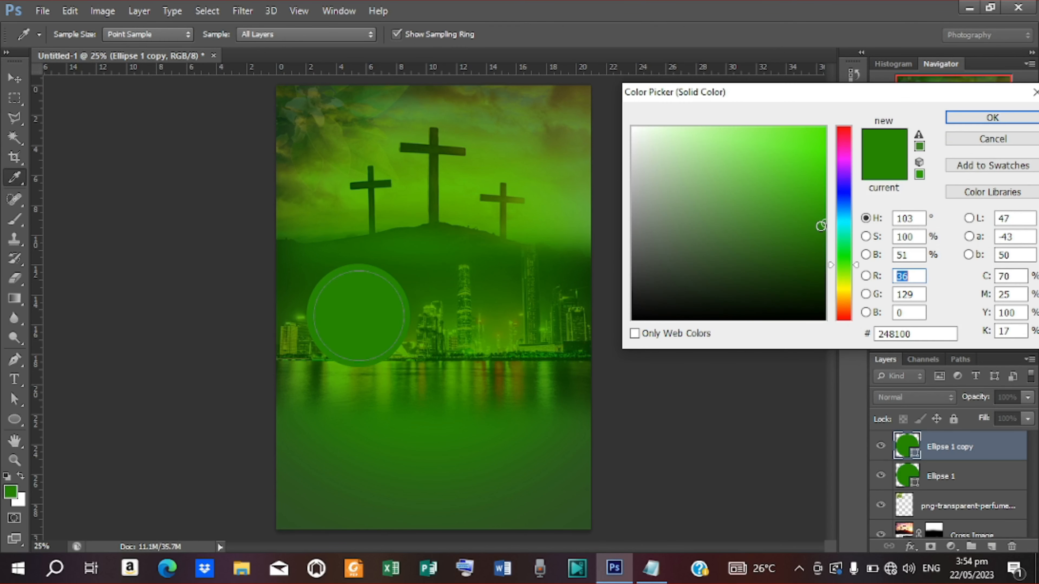
{"action": "mouse_move", "coordinate": [820, 226]}
{"action": "left_mouse_down"}
{"action": "mouse_move", "coordinate": [825, 208]}
{"action": "mouse_move", "coordinate": [824, 251]}
{"action": "left_mouse_up"}
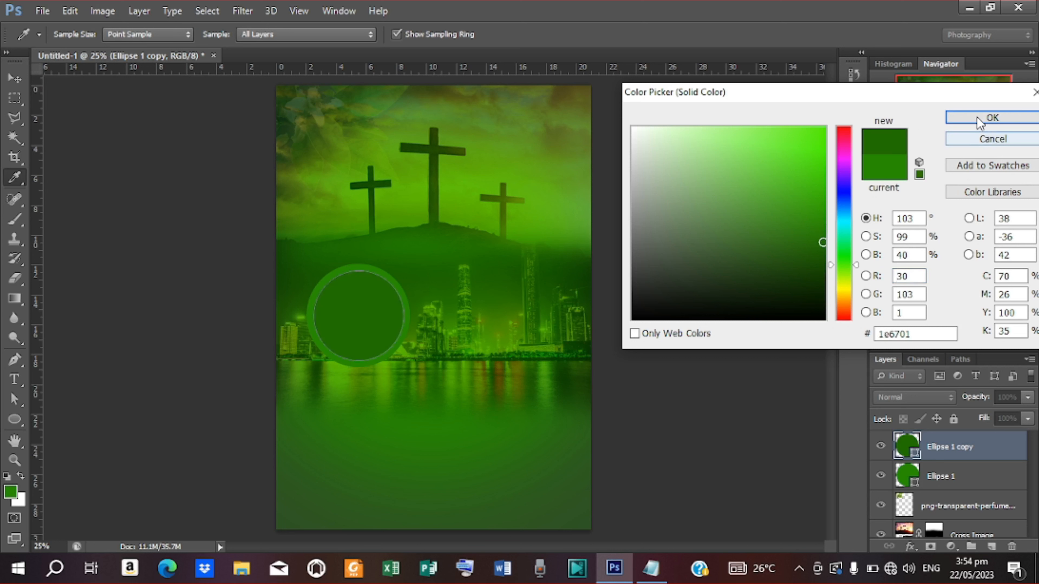
{"action": "left_click", "coordinate": [992, 117]}
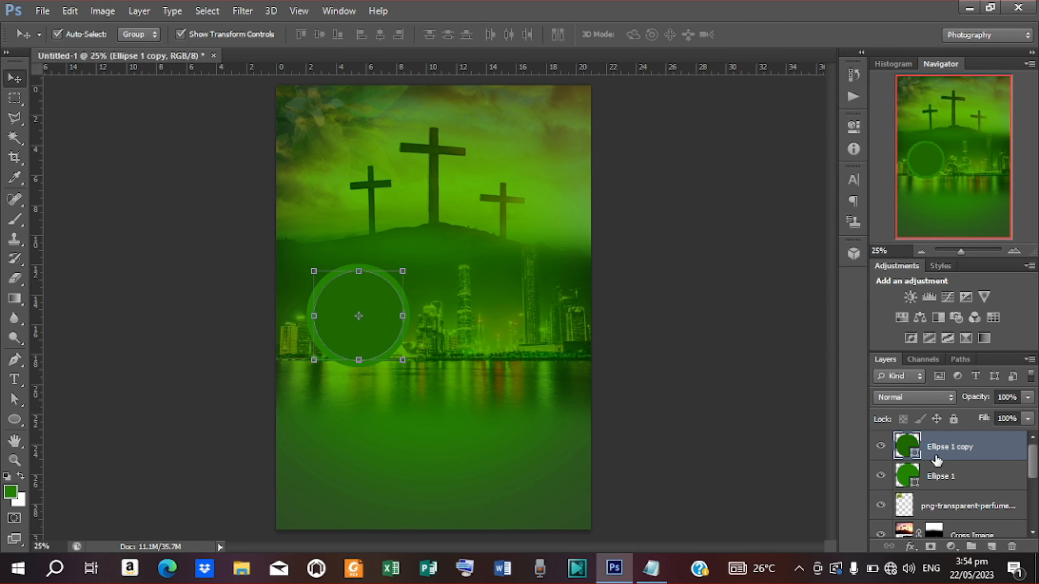
Step: Duplicate the dark green circle and scale the new copy about its center to about 86%
{"action": "right_click", "coordinate": [946, 451]}
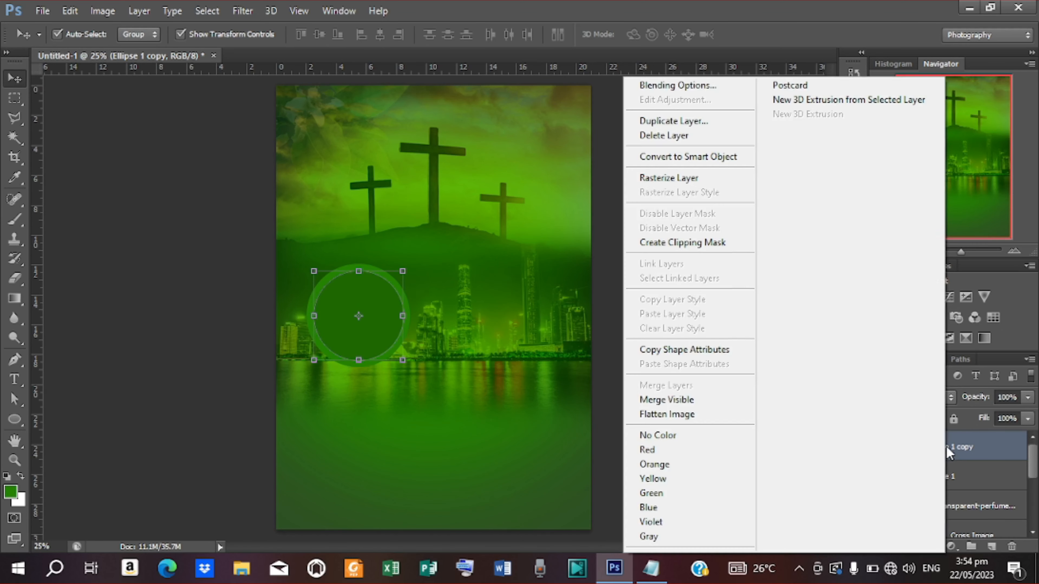
{"action": "left_click", "coordinate": [673, 122]}
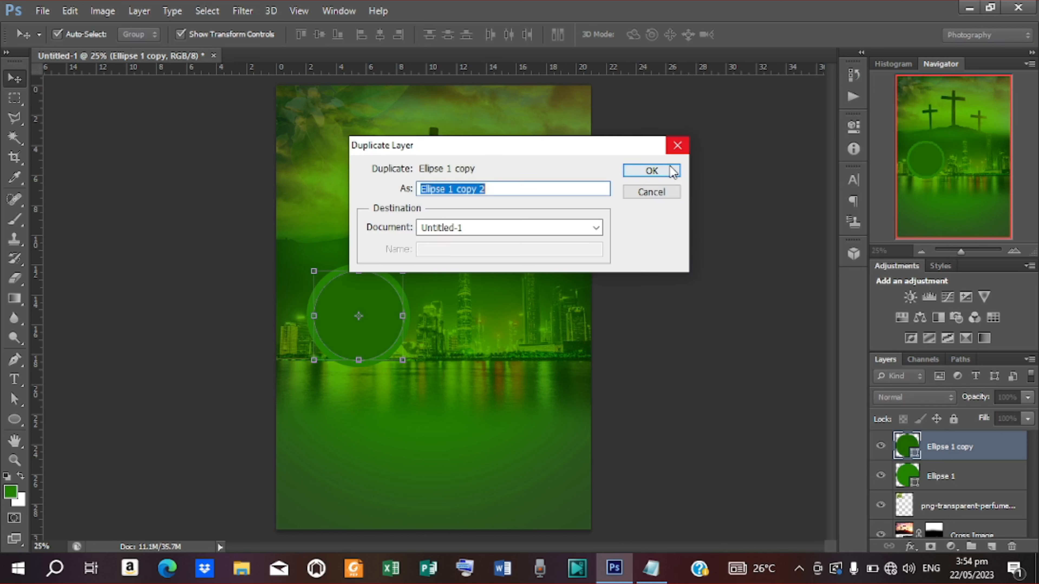
{"action": "key", "text": "Escape"}
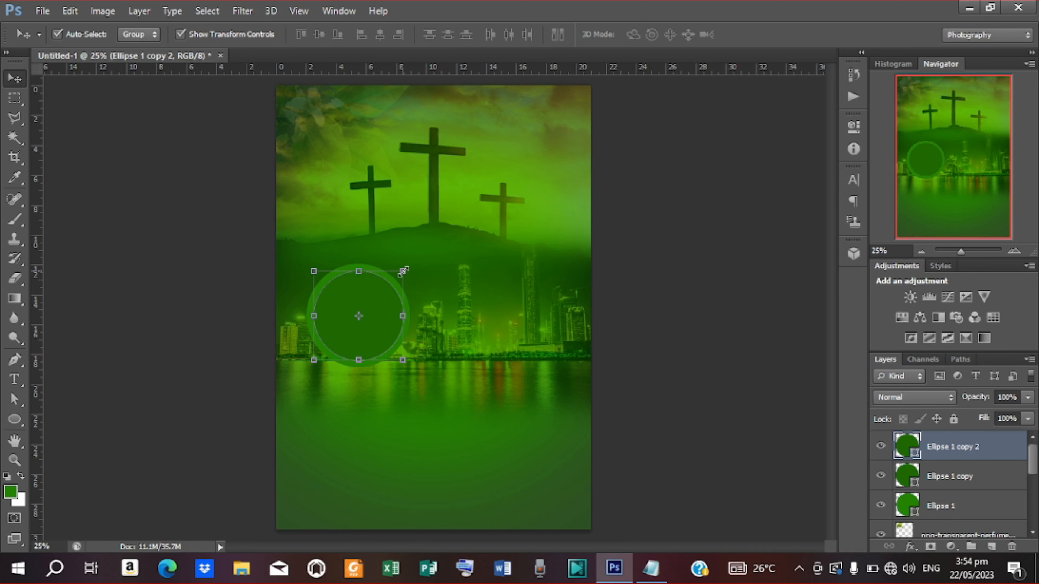
{"action": "left_click_drag", "start_coordinate": [403, 272], "coordinate": [395, 279]}
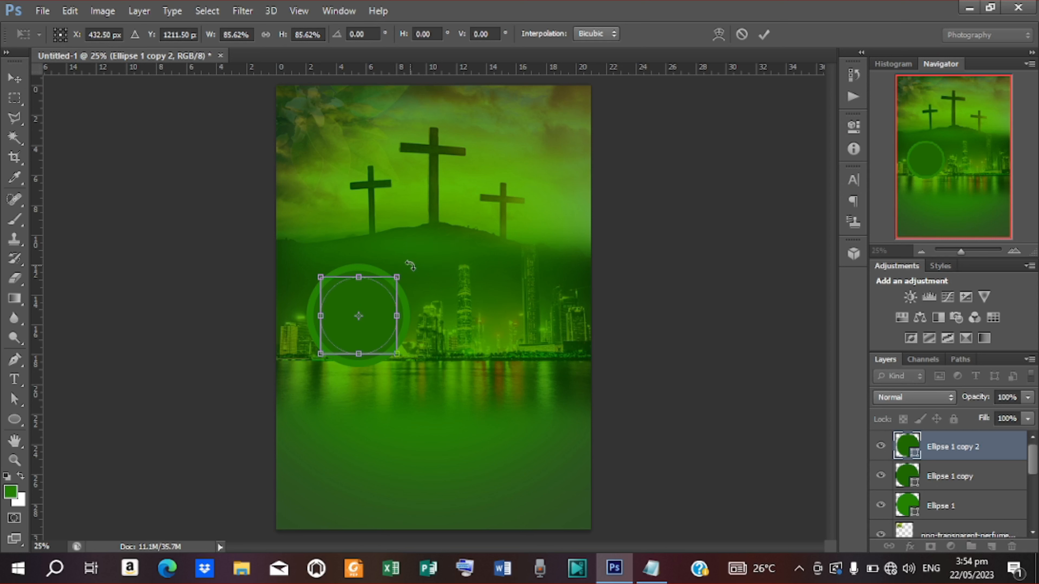
{"action": "left_click", "coordinate": [764, 34]}
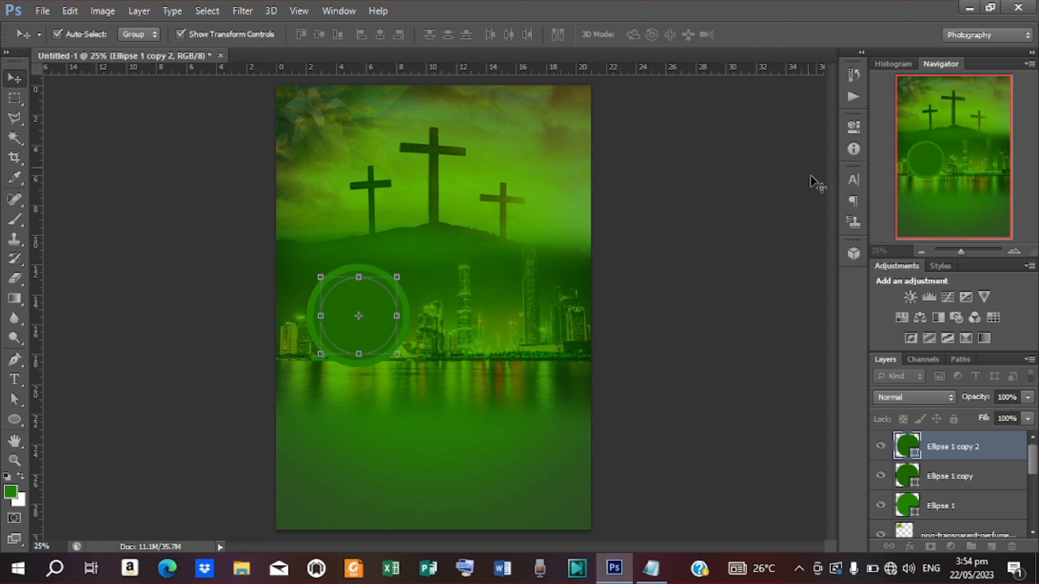
Step: Recolor the innermost circle, Ellipse 1 copy 2, to a very pale green
{"action": "double_click", "coordinate": [919, 450]}
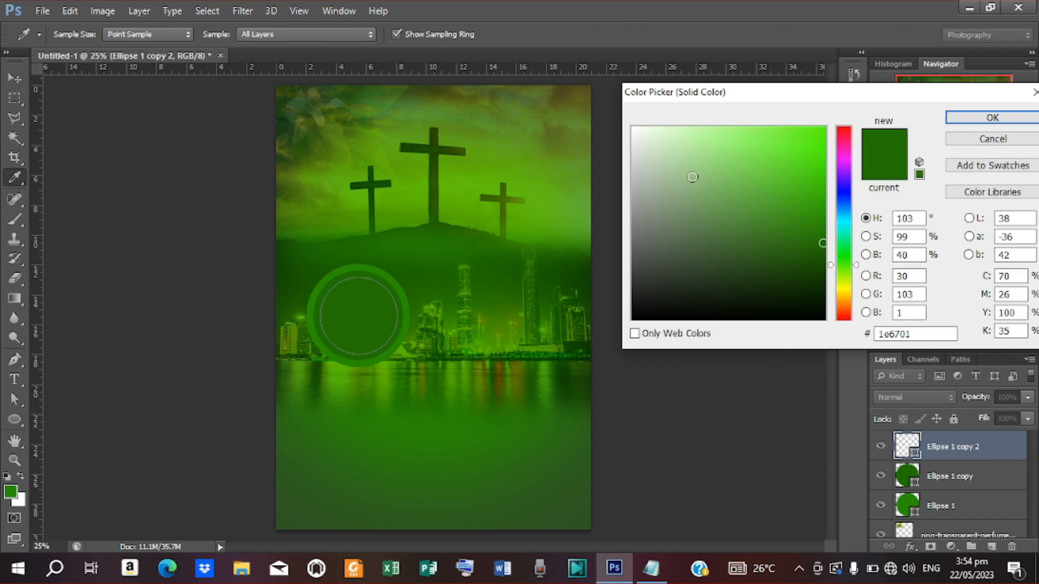
{"action": "left_click", "coordinate": [822, 197]}
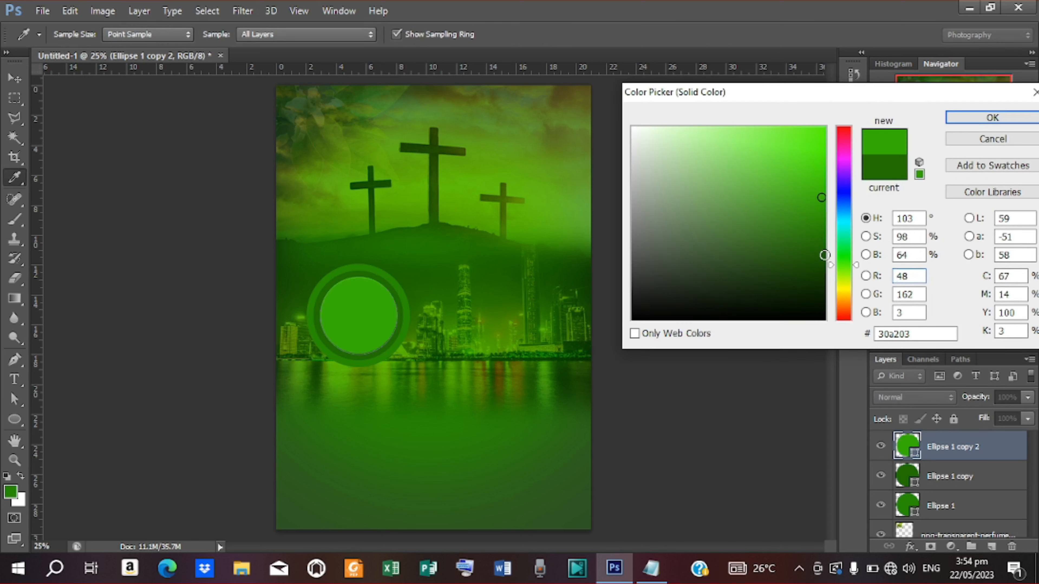
{"action": "left_click", "coordinate": [752, 256]}
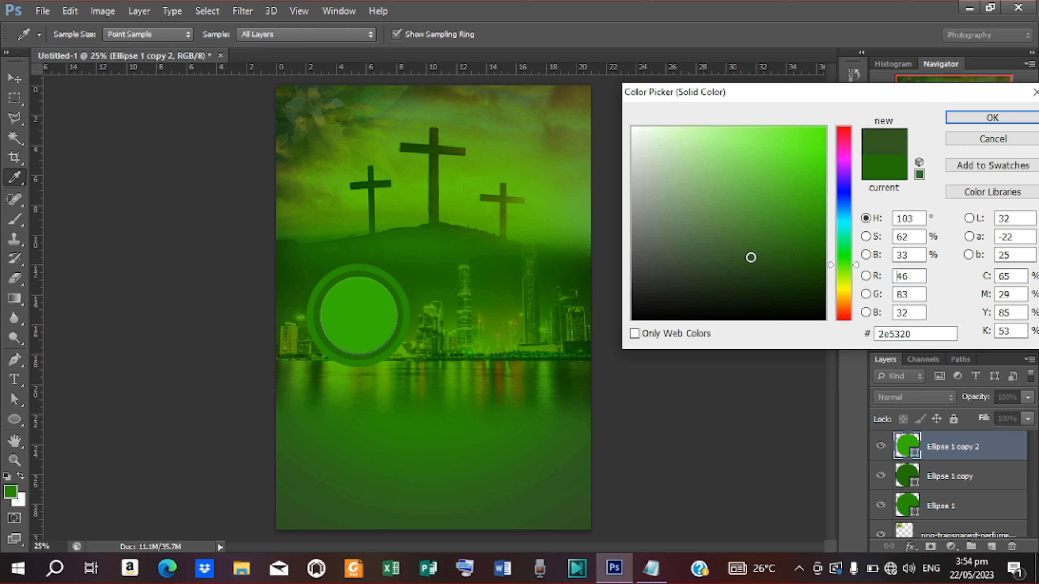
{"action": "left_click", "coordinate": [759, 262]}
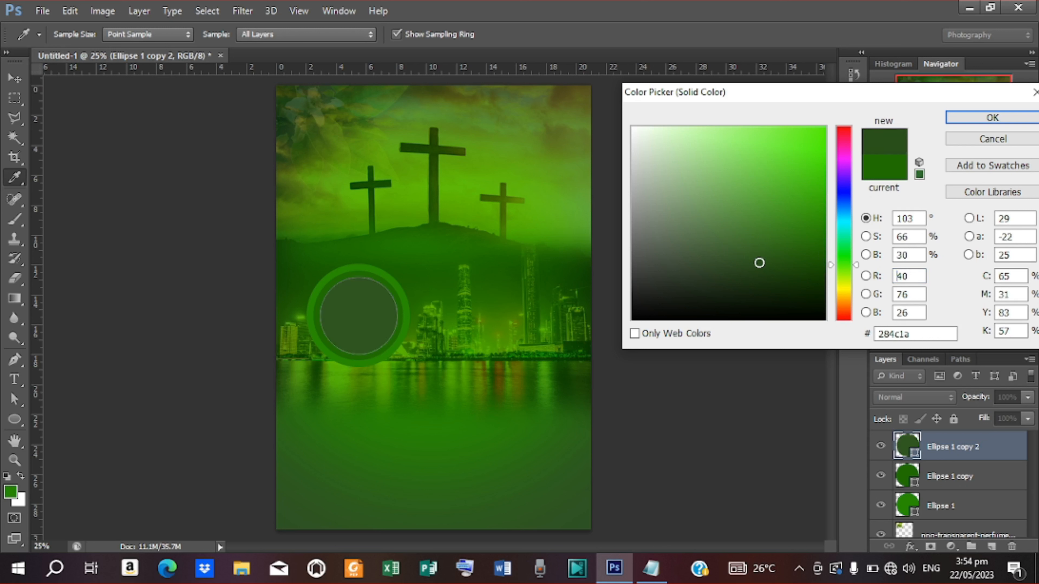
{"action": "mouse_move", "coordinate": [759, 263]}
{"action": "left_mouse_down"}
{"action": "mouse_move", "coordinate": [666, 102]}
{"action": "mouse_move", "coordinate": [635, 102]}
{"action": "mouse_move", "coordinate": [661, 132]}
{"action": "mouse_move", "coordinate": [664, 119]}
{"action": "left_mouse_up"}
{"action": "left_click", "coordinate": [992, 117]}
{"action": "key", "text": "v"}
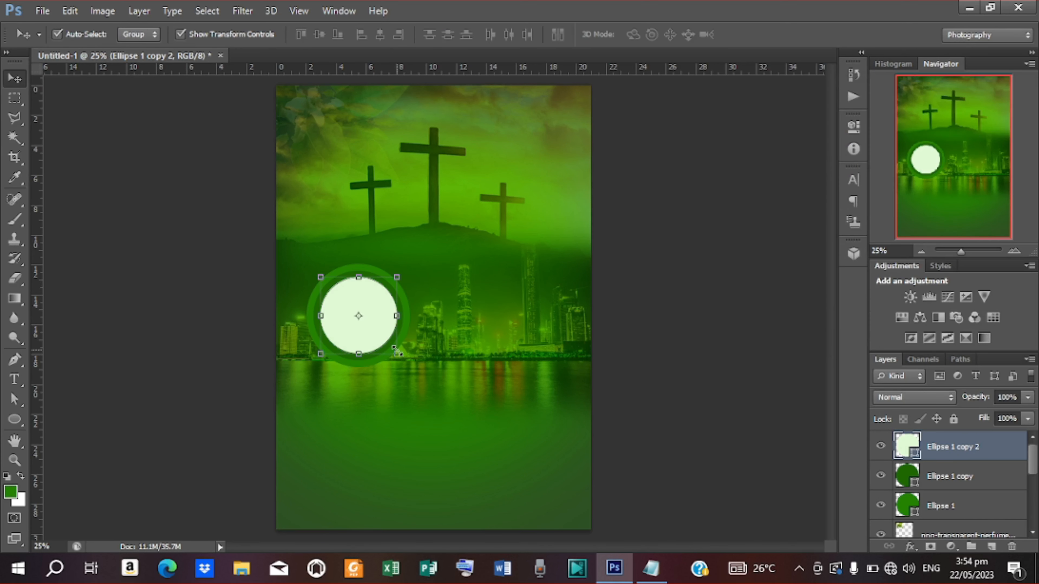
Step: Enlarge all three circles together to about 126% and shift them slightly down and right over the waterline
{"action": "left_click", "coordinate": [931, 508], "text": "shift"}
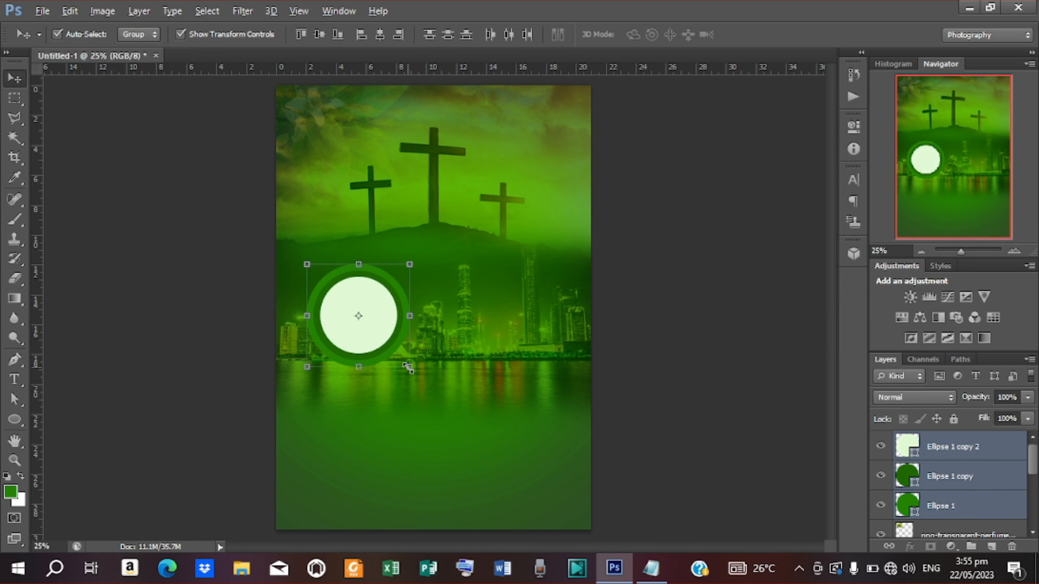
{"action": "left_click_drag", "start_coordinate": [408, 368], "coordinate": [422, 383]}
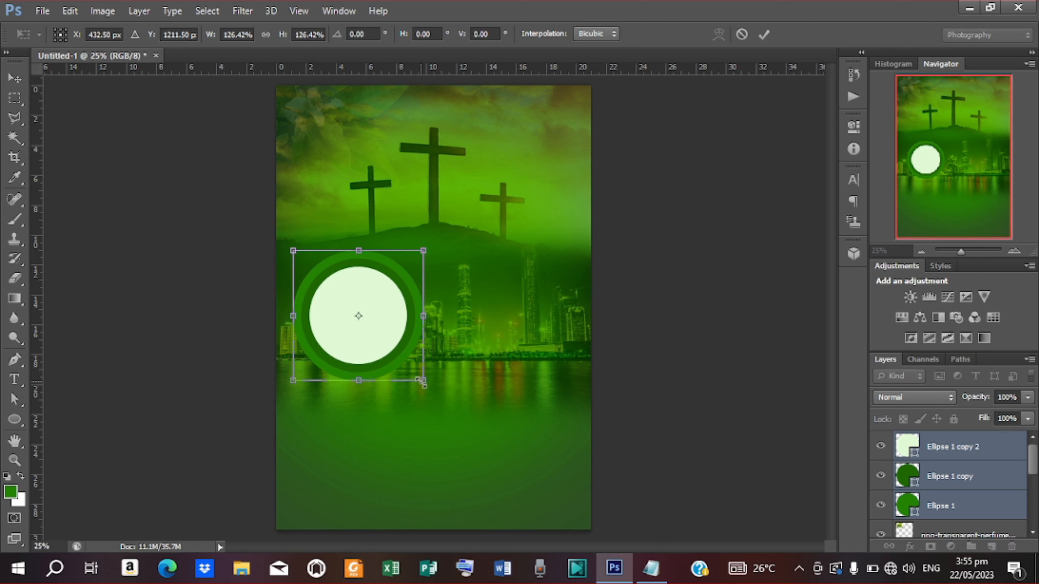
{"action": "left_click_drag", "start_coordinate": [387, 334], "coordinate": [400, 361]}
{"action": "left_click", "coordinate": [764, 34]}
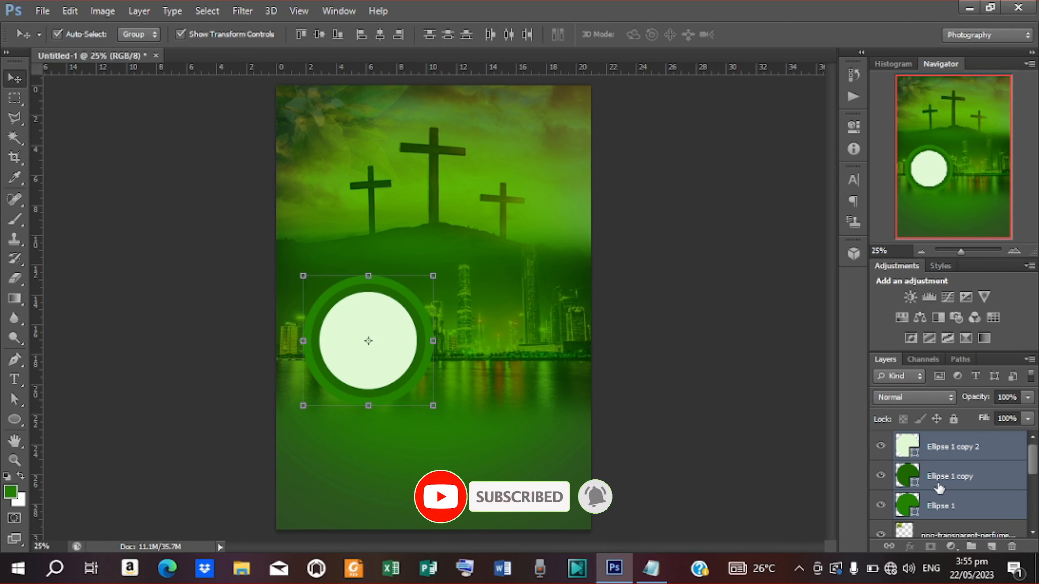
Step: Group the three ellipse layers and rename the group as circle
{"action": "key", "text": "ctrl+g"}
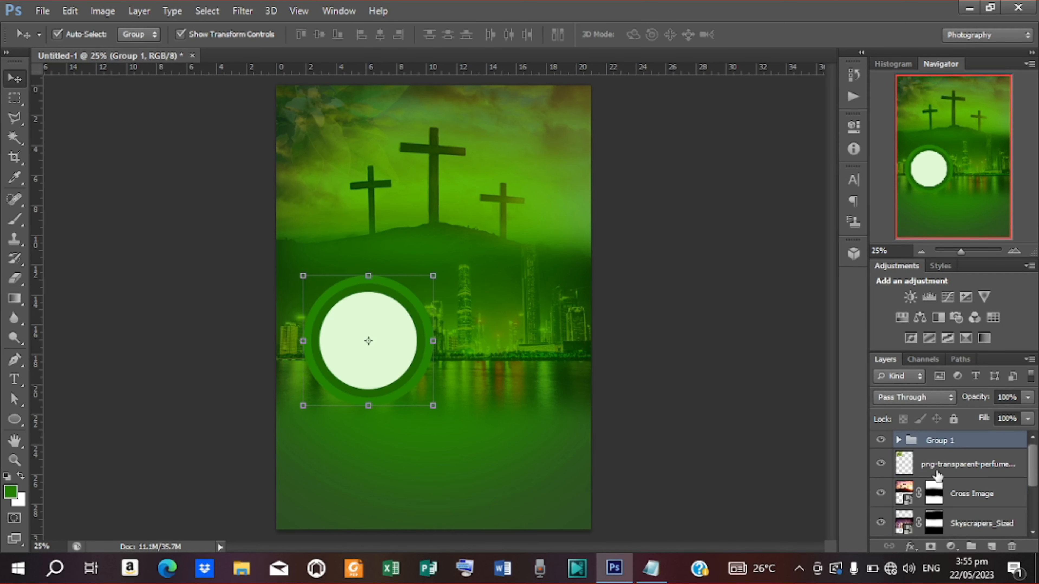
{"action": "double_click", "coordinate": [940, 442]}
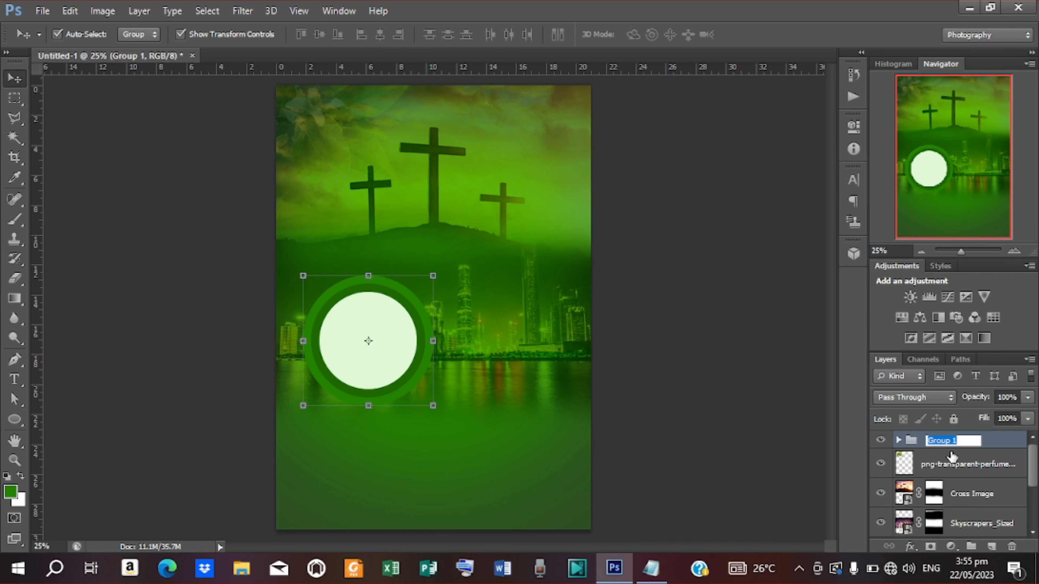
{"action": "type", "text": "circle"}
Step: Group the blossom, Cross Image, Skyscrapers_Sized and Layer 1 layers, leaving out Layer 0, and rename the group as bg
{"action": "left_click", "coordinate": [958, 475]}
{"action": "scroll", "coordinate": [959, 471], "scroll_direction": "down", "scroll_amount": 2}
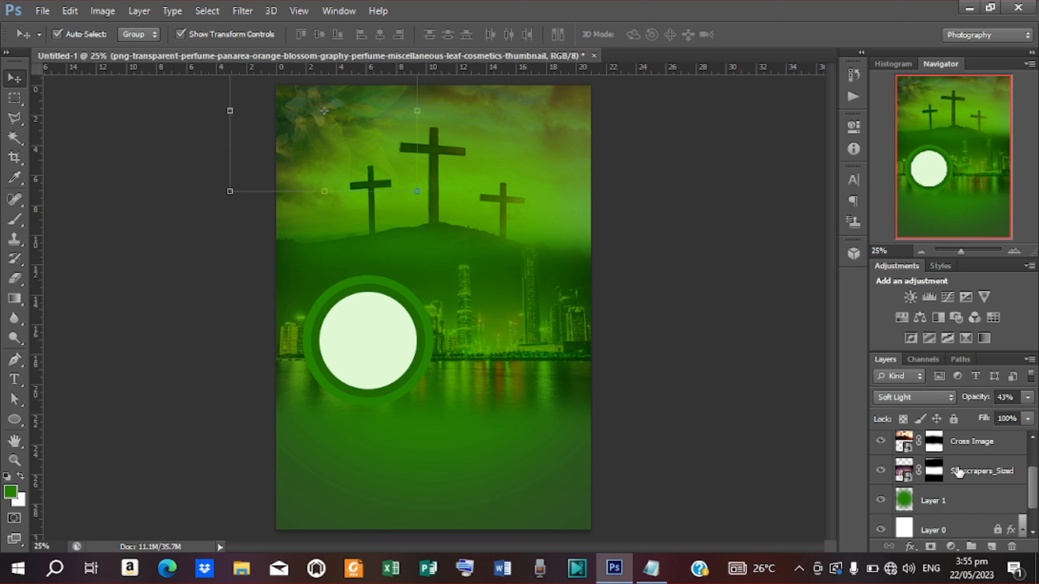
{"action": "left_click", "coordinate": [958, 506], "text": "shift"}
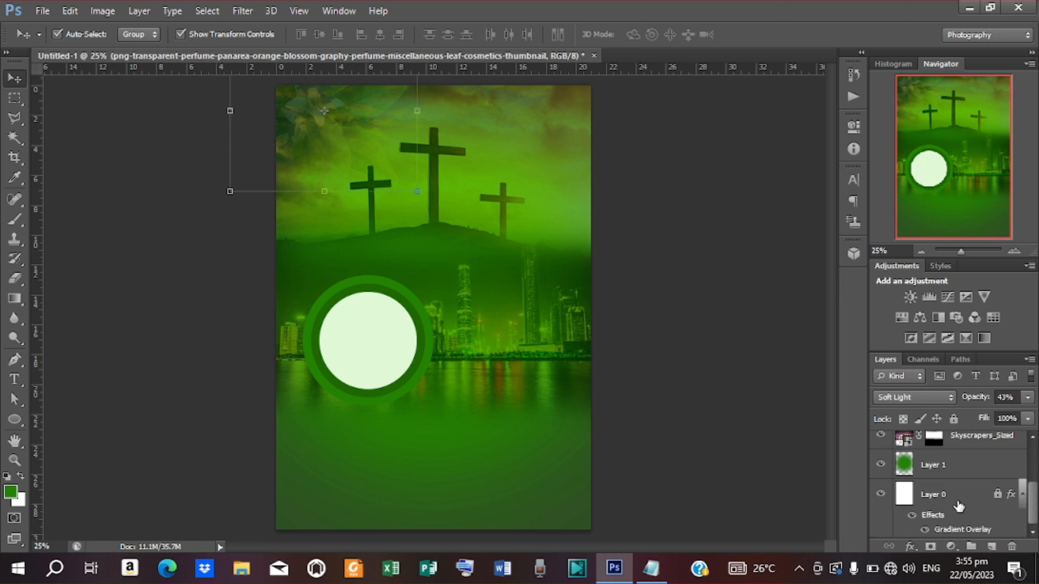
{"action": "scroll", "coordinate": [959, 506], "scroll_direction": "up", "scroll_amount": 2}
{"action": "scroll", "coordinate": [959, 506], "scroll_direction": "down", "scroll_amount": 3}
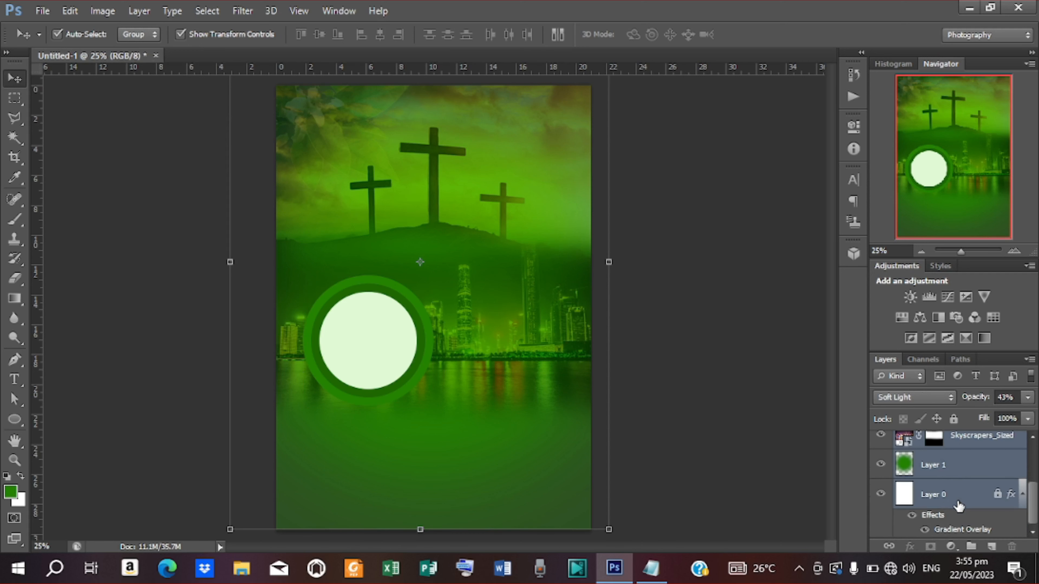
{"action": "left_click", "coordinate": [961, 502], "text": "ctrl"}
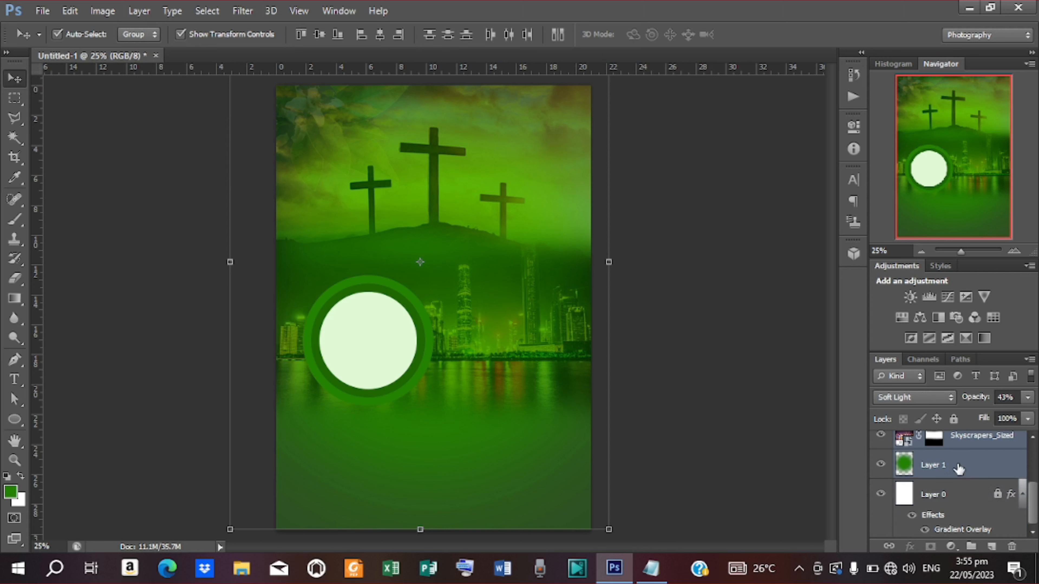
{"action": "key", "text": "ctrl+g"}
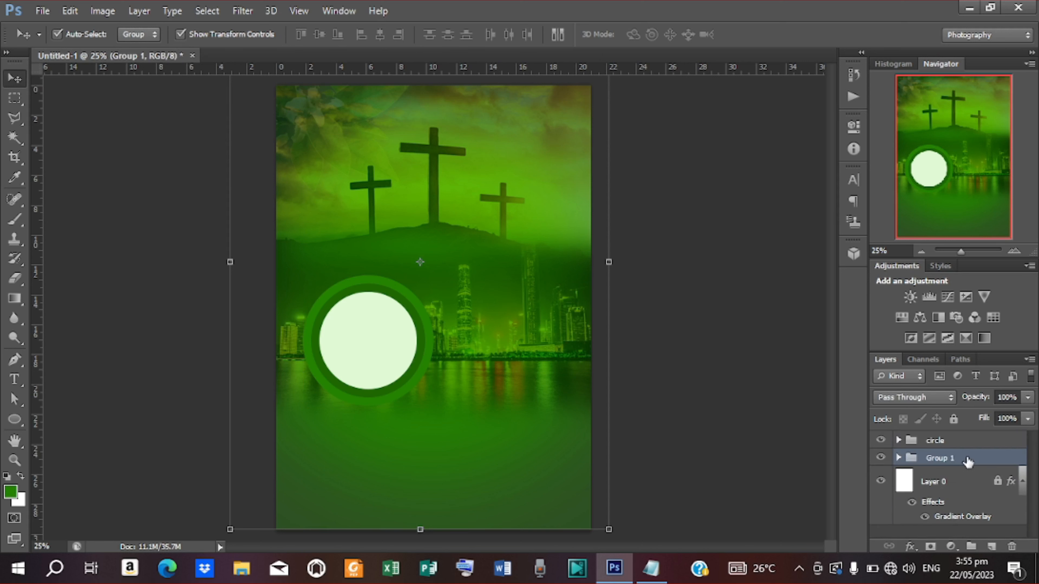
{"action": "double_click", "coordinate": [952, 459]}
{"action": "type", "text": "bg"}
{"action": "left_click", "coordinate": [797, 423]}
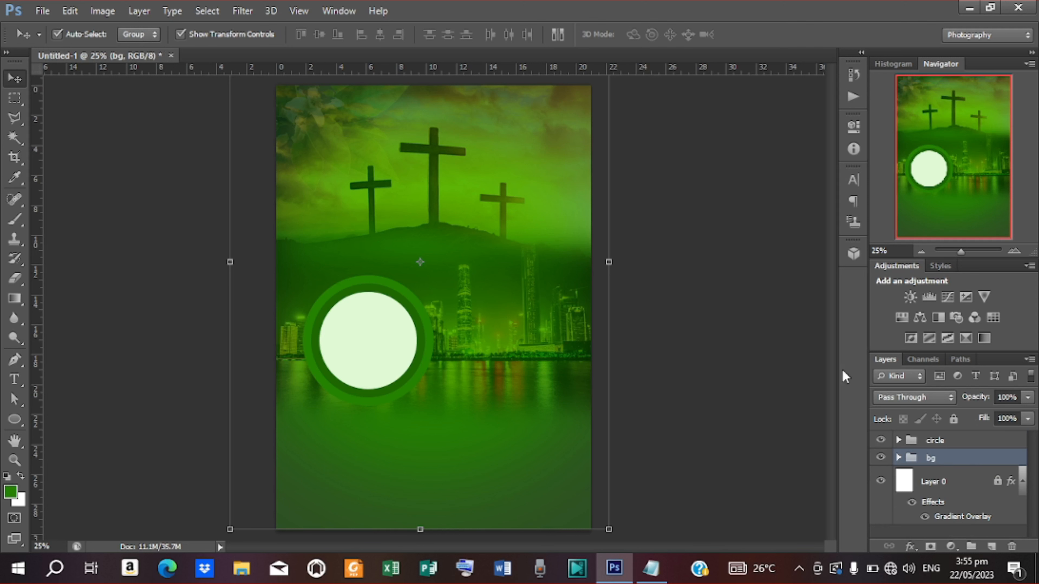
{"action": "left_click", "coordinate": [136, 364]}
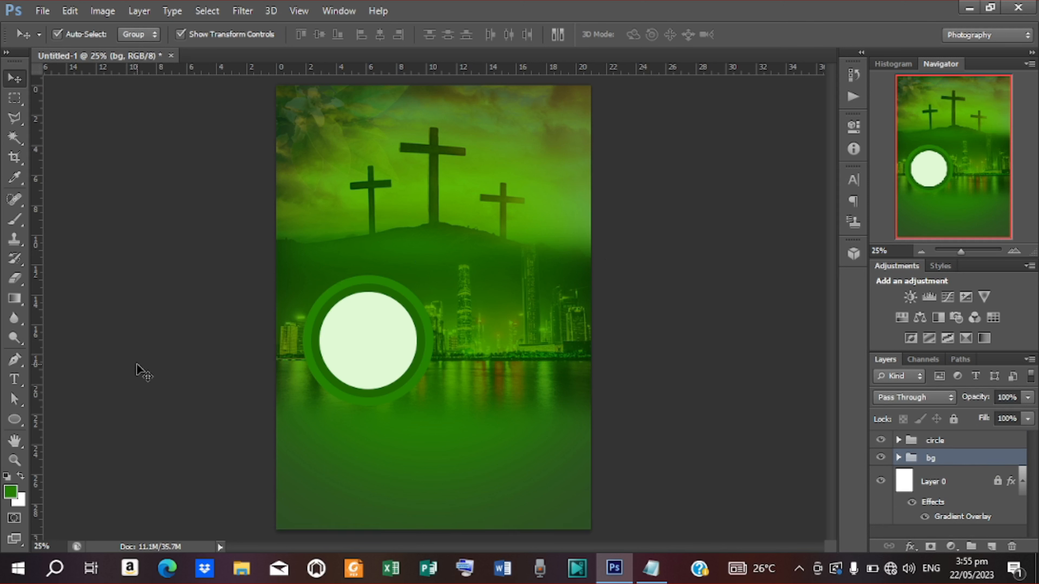
Step: Draw a green circle about 824 px wide at the flyer's lower-left corner and widen it to about 119%, shifted partly past the page edge
{"action": "left_click", "coordinate": [15, 419]}
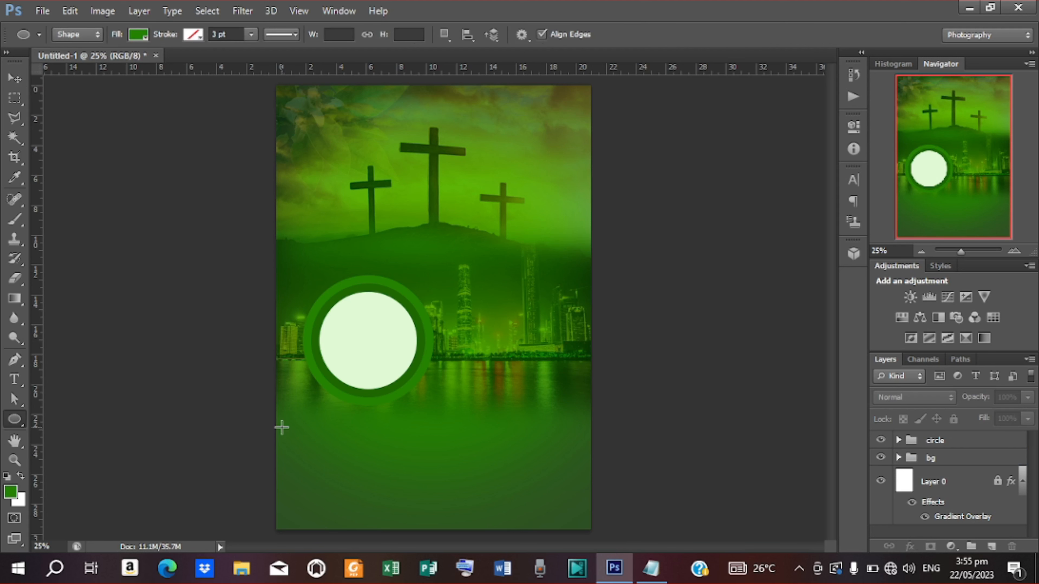
{"action": "left_click_drag", "start_coordinate": [282, 428], "coordinate": [447, 579]}
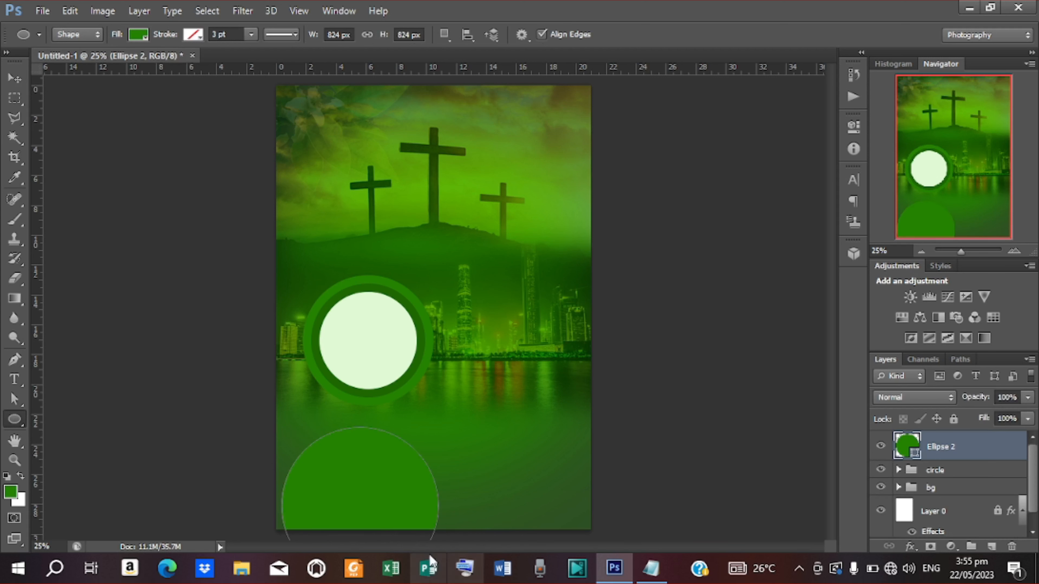
{"action": "left_click", "coordinate": [9, 84]}
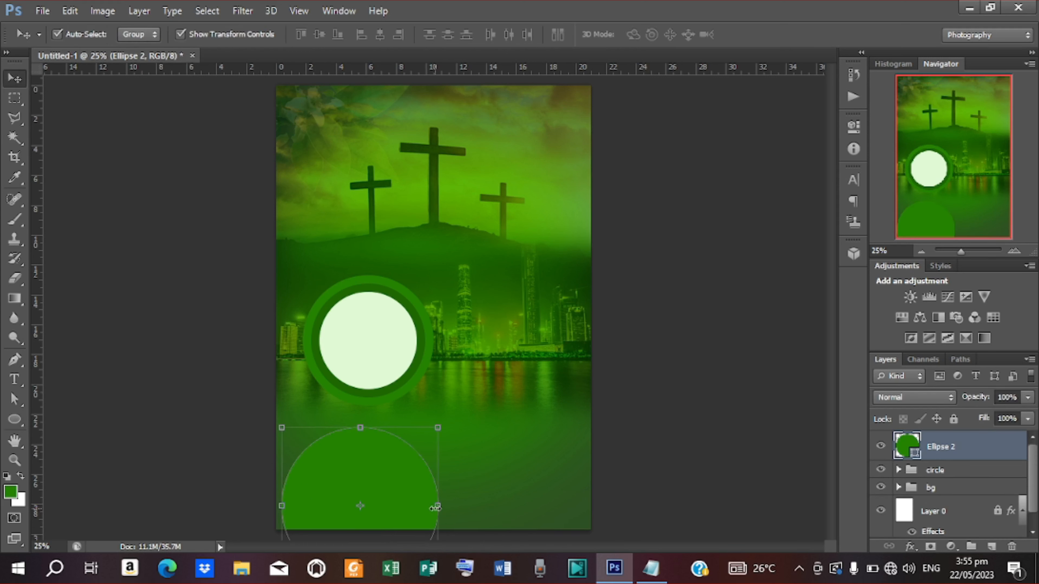
{"action": "left_click_drag", "start_coordinate": [435, 508], "coordinate": [406, 520]}
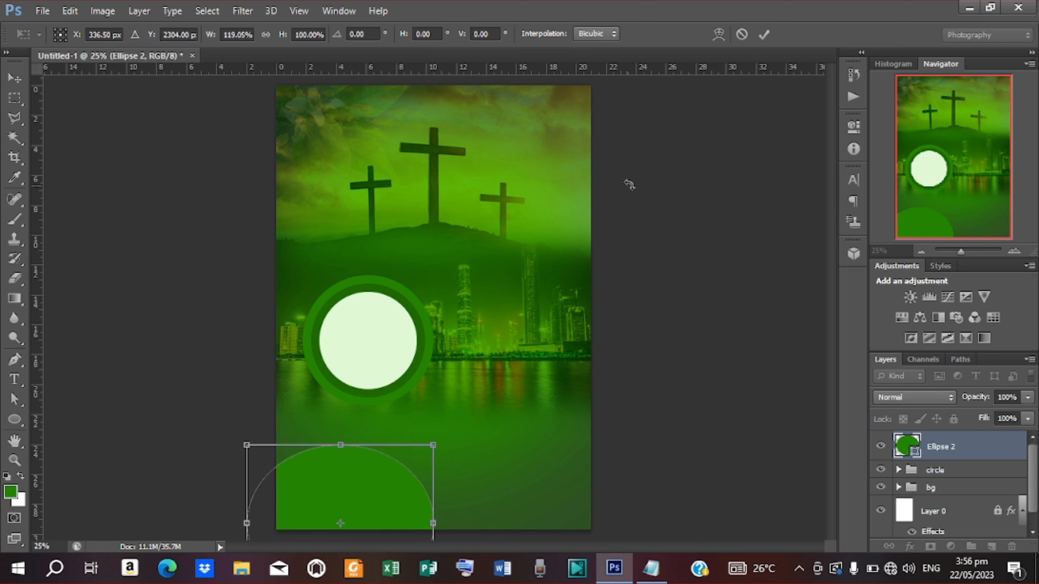
{"action": "left_click", "coordinate": [763, 34]}
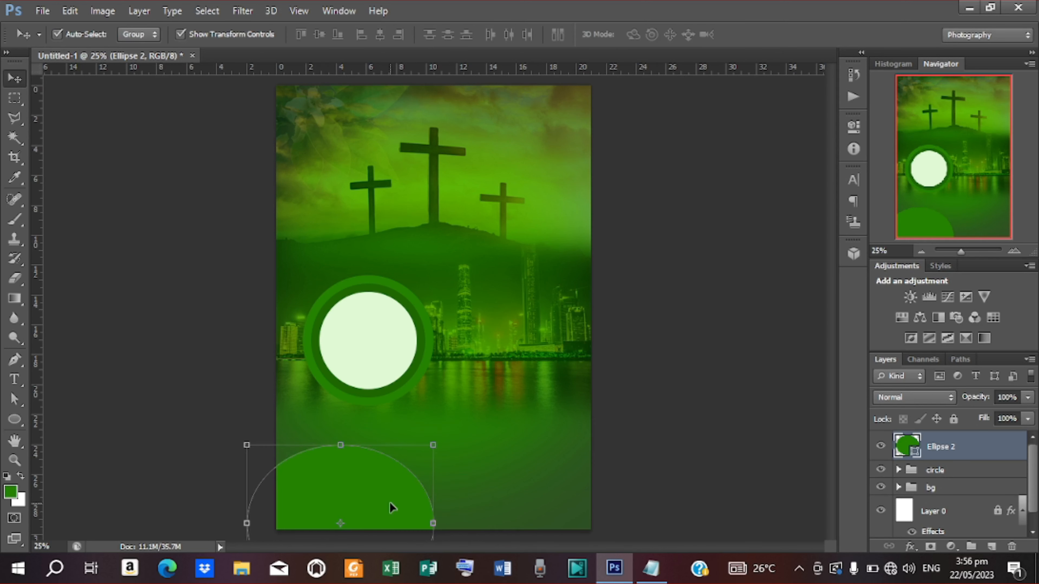
Step: Duplicate the green corner ellipse and scale the copy about its center to about 87%
{"action": "key", "text": "ctrl+j"}
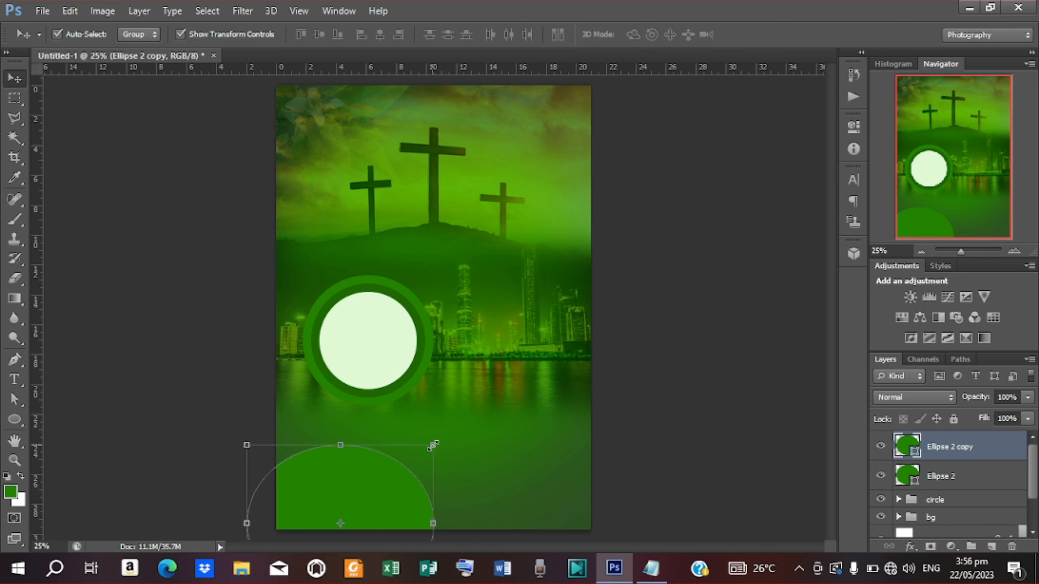
{"action": "left_click_drag", "start_coordinate": [433, 445], "coordinate": [424, 458]}
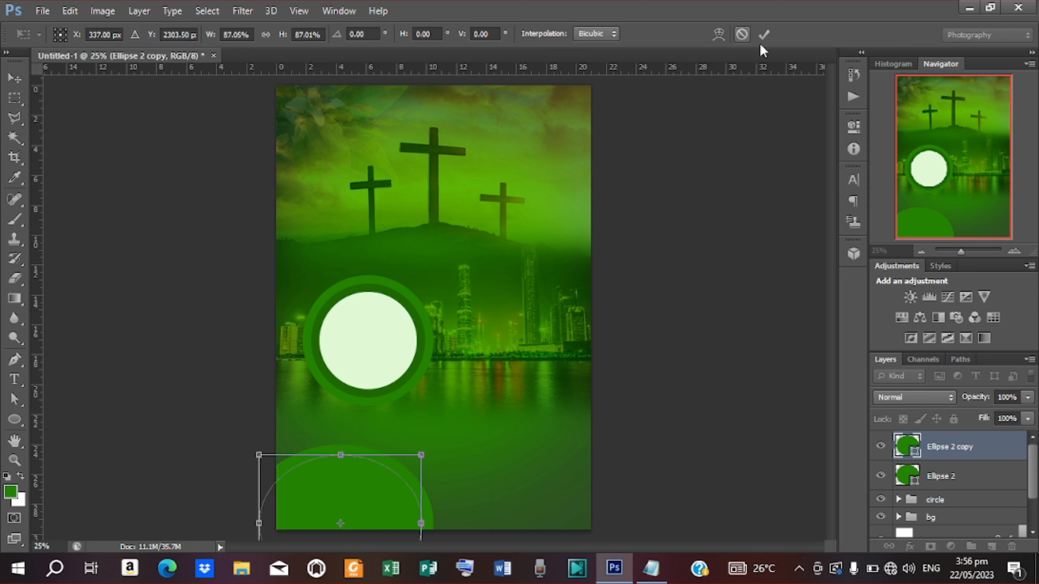
{"action": "left_click", "coordinate": [764, 34]}
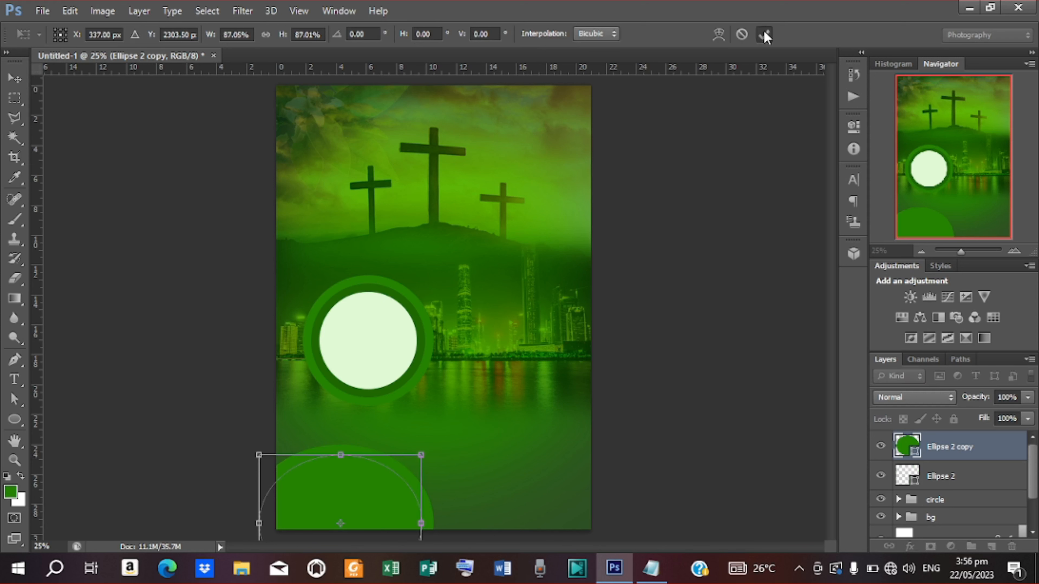
Step: Recolor the smaller corner ellipse, Ellipse 2 copy, to dark green 1a5b00
{"action": "double_click", "coordinate": [913, 448]}
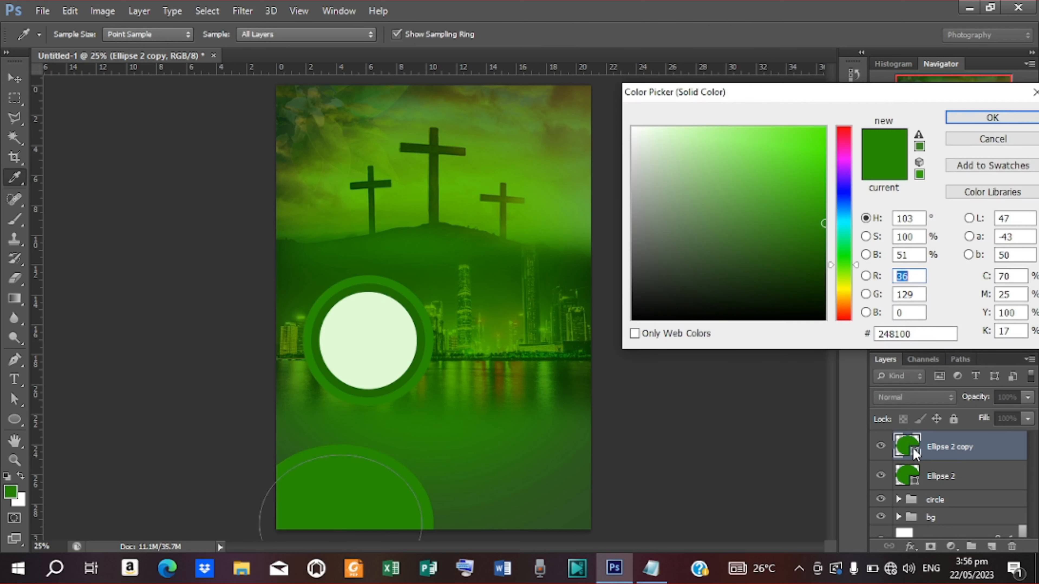
{"action": "left_click", "coordinate": [825, 235]}
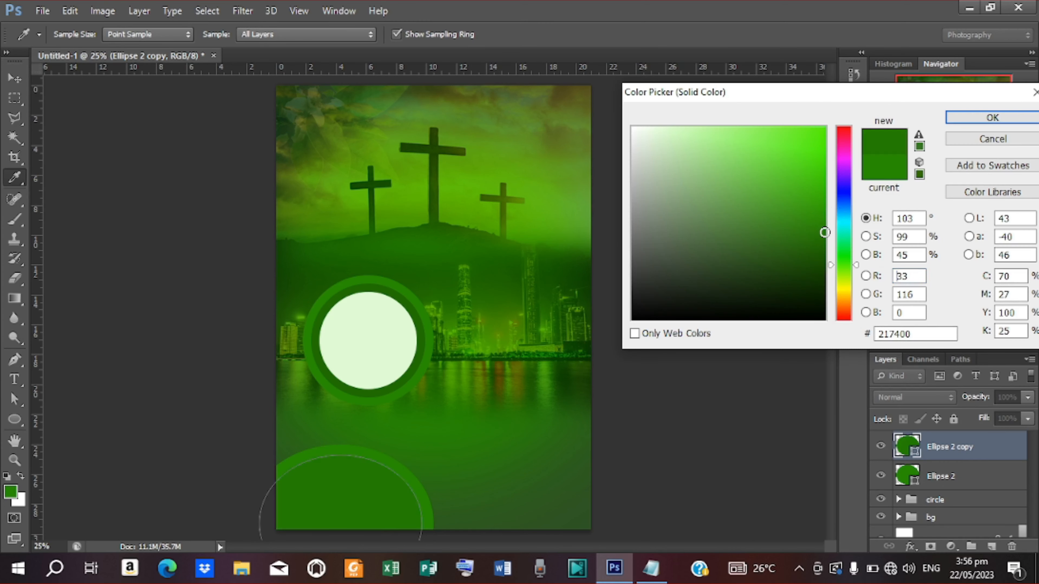
{"action": "left_click", "coordinate": [825, 248]}
{"action": "left_click", "coordinate": [825, 252]}
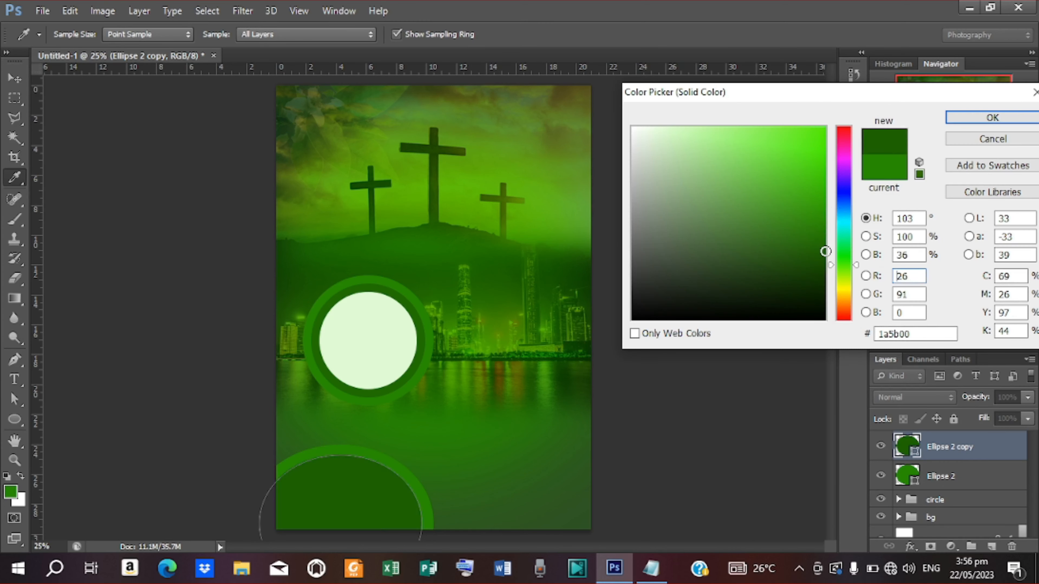
{"action": "left_click", "coordinate": [979, 118]}
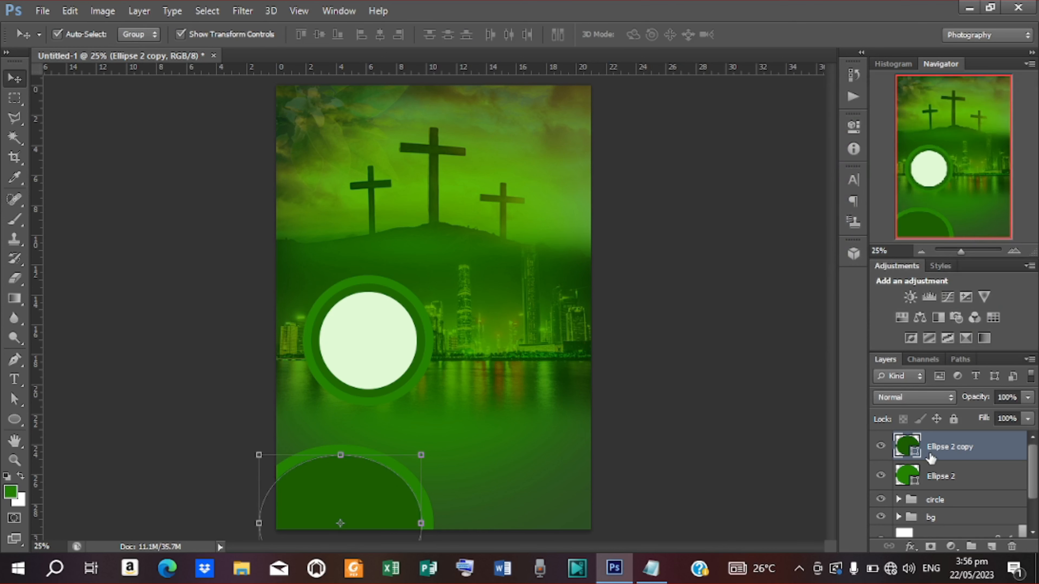
Step: Duplicate the dark green corner ellipse and scale the new copy about its center to about 80%
{"action": "key", "text": "ctrl+j"}
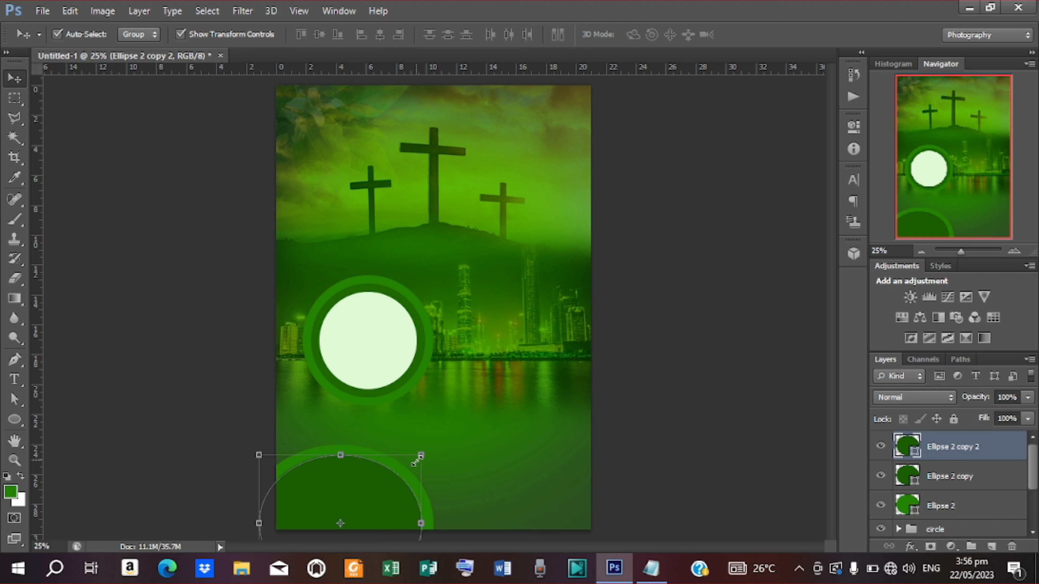
{"action": "left_click_drag", "start_coordinate": [418, 455], "coordinate": [406, 471]}
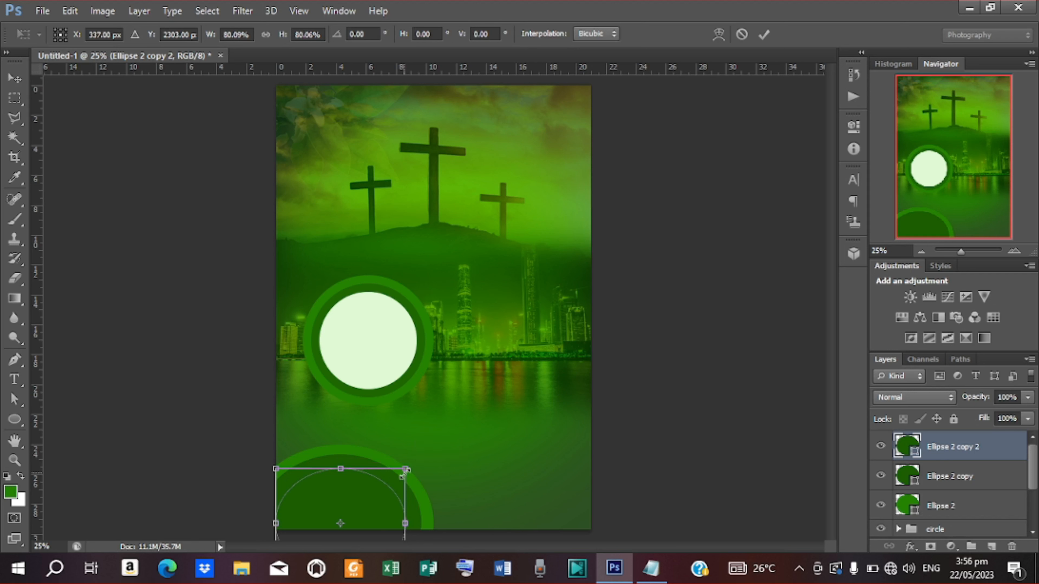
{"action": "left_click", "coordinate": [764, 34]}
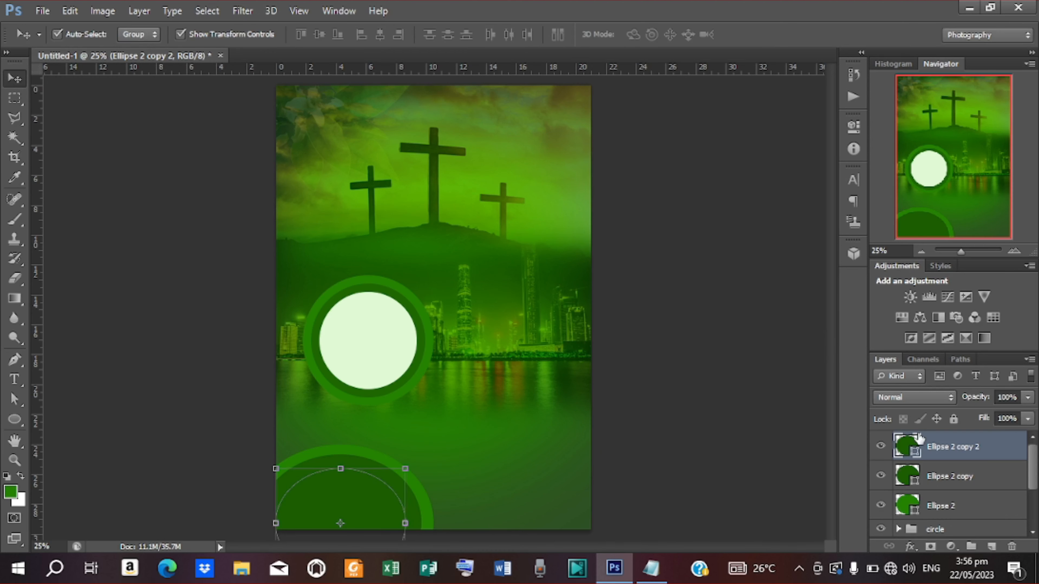
Step: Recolor the innermost corner ellipse, Ellipse 2 copy 2, to very dark green 103900 and deselect it
{"action": "double_click", "coordinate": [914, 454]}
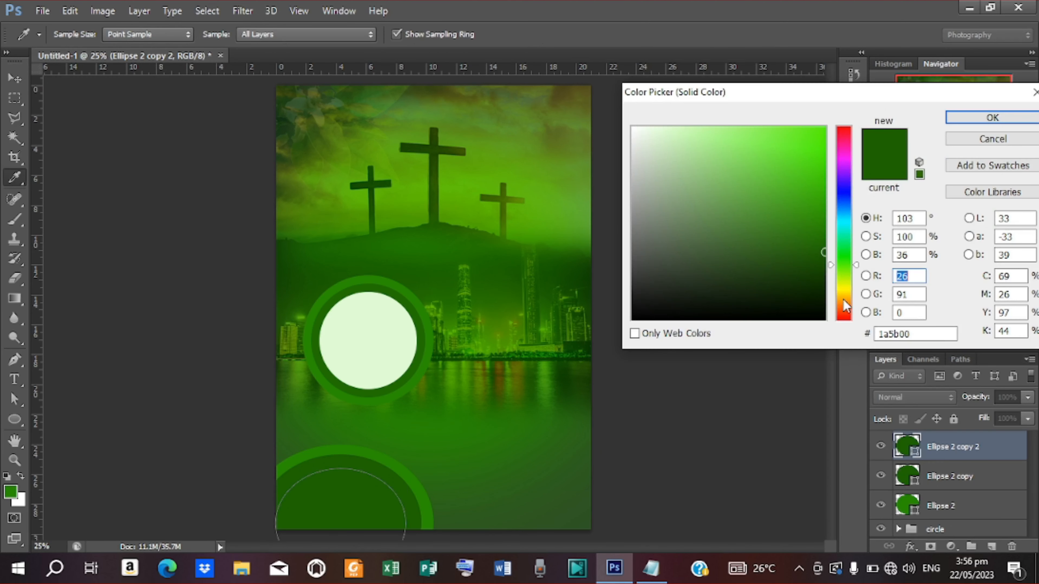
{"action": "left_click", "coordinate": [824, 274]}
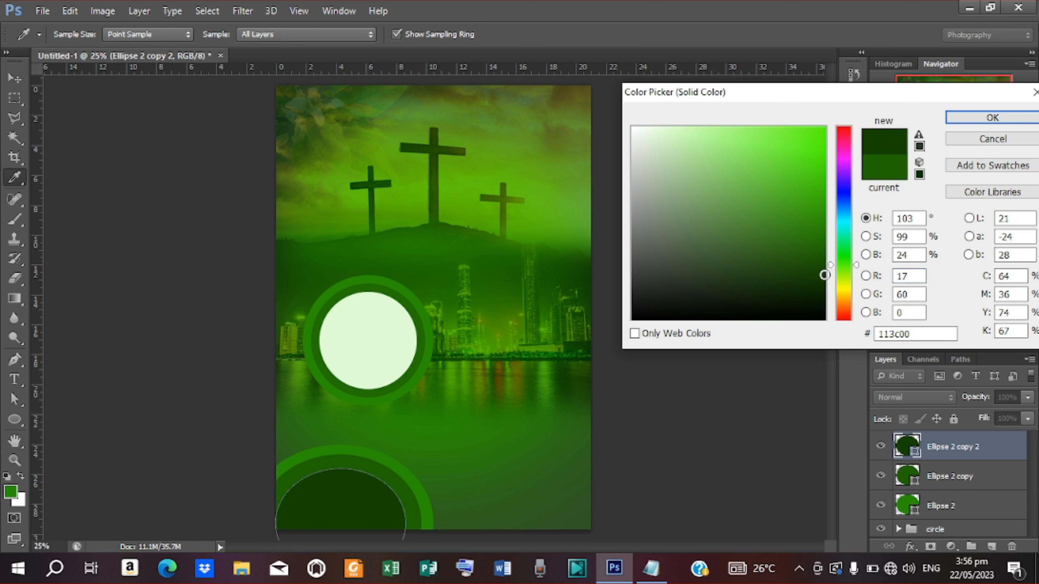
{"action": "left_click_drag", "start_coordinate": [825, 274], "coordinate": [827, 277]}
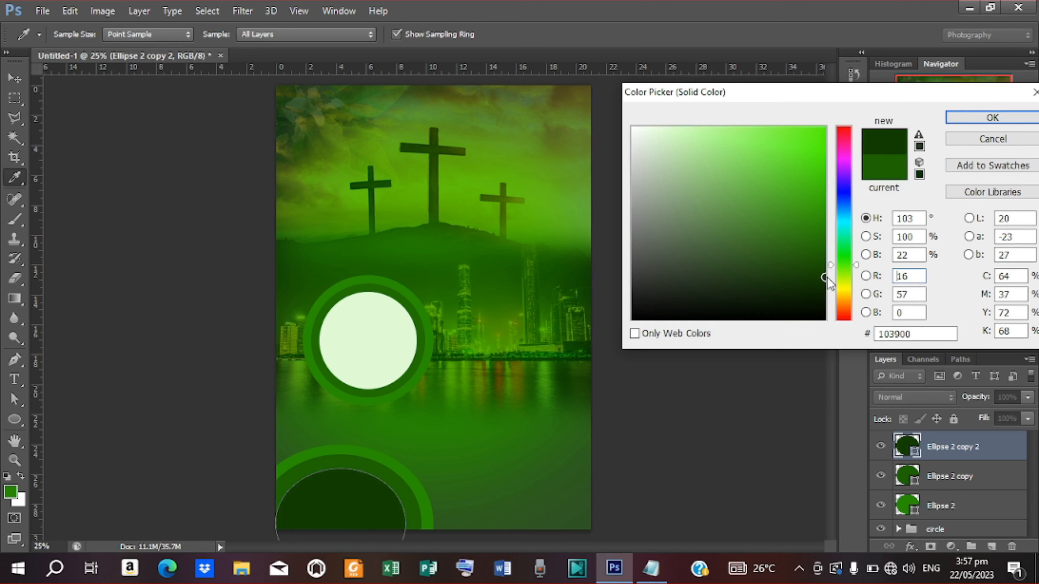
{"action": "left_click", "coordinate": [986, 119]}
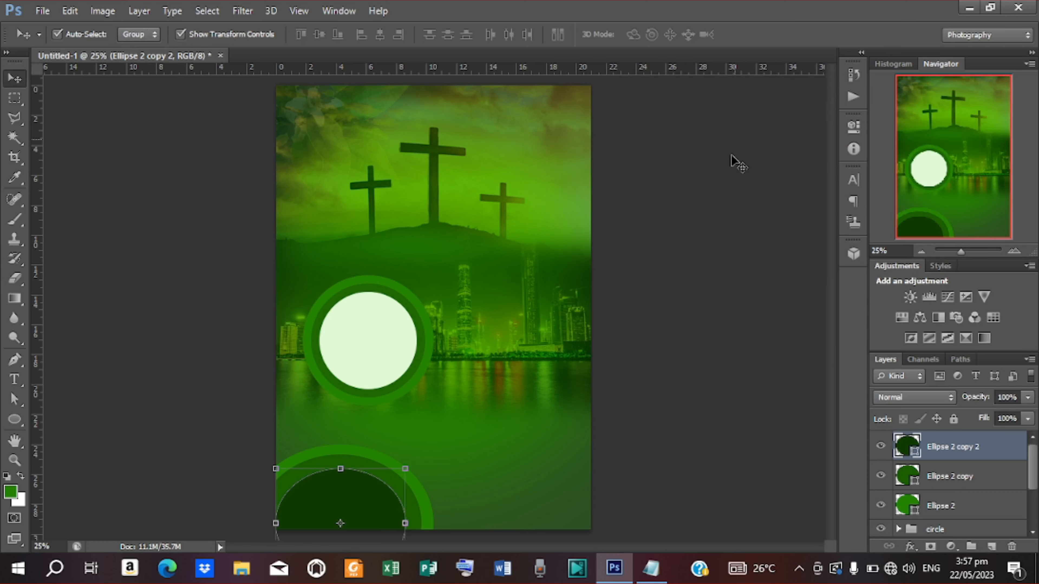
{"action": "left_click", "coordinate": [695, 268]}
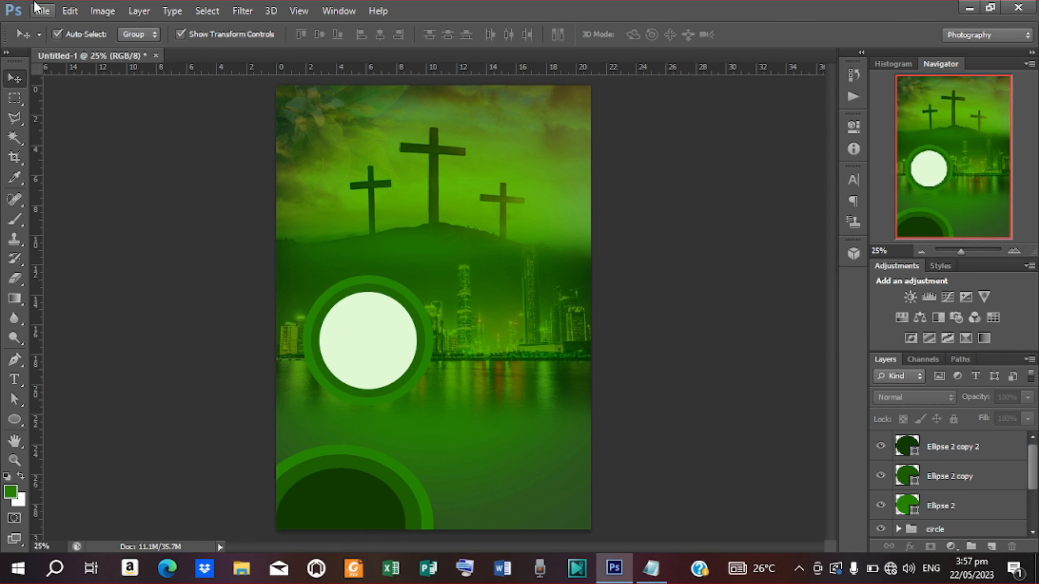
Step: Place the suited man's portrait, image 1 from the Desktop's WORK DOCUMENT folder, at full size in the flyer's lower-left corner
{"action": "left_click", "coordinate": [42, 11]}
{"action": "left_click", "coordinate": [98, 250]}
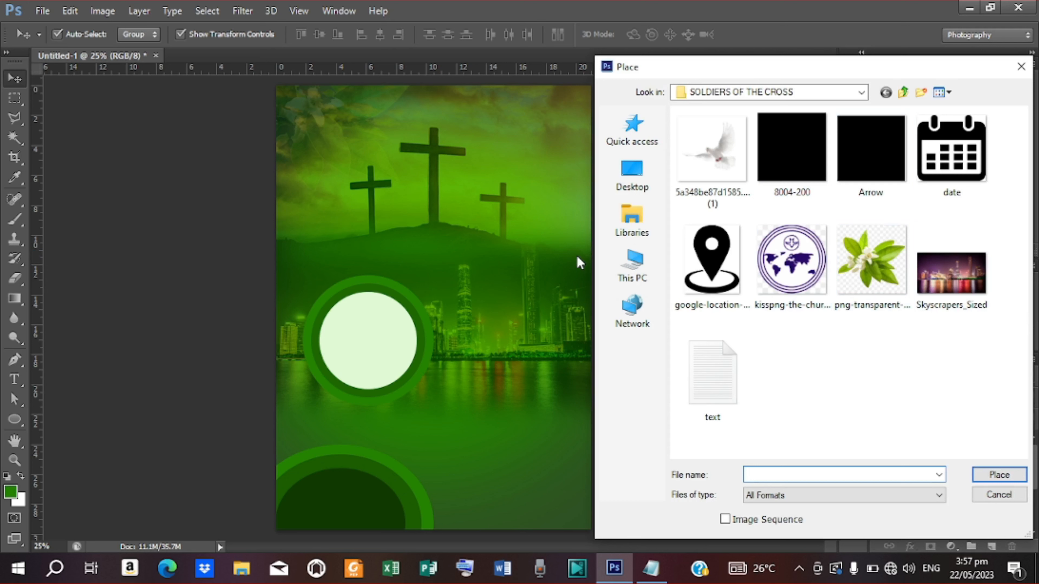
{"action": "left_click", "coordinate": [648, 173]}
{"action": "scroll", "coordinate": [815, 270], "scroll_direction": "down", "scroll_amount": 15}
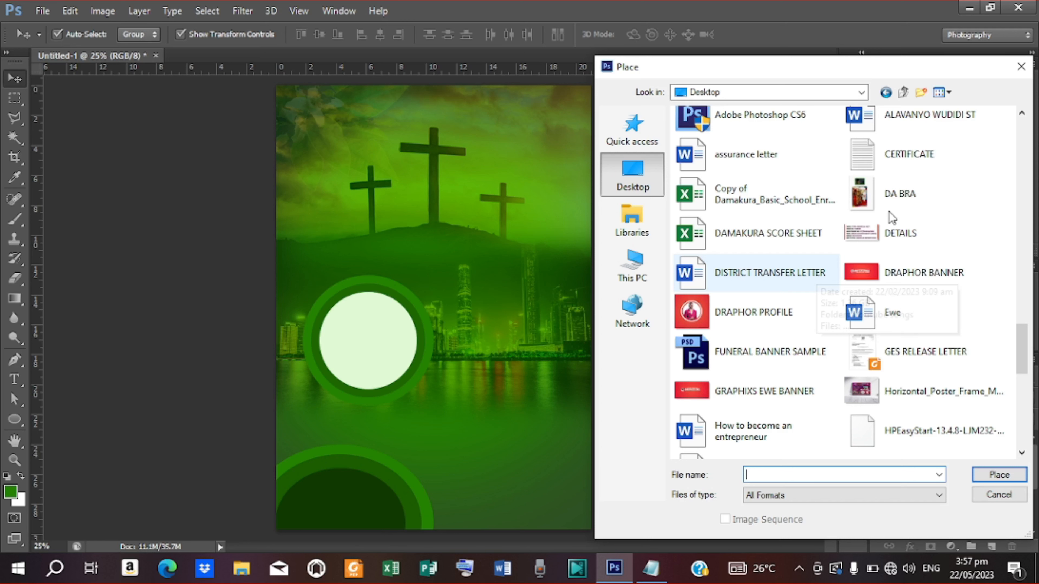
{"action": "scroll", "coordinate": [1015, 352], "scroll_direction": "up", "scroll_amount": 6}
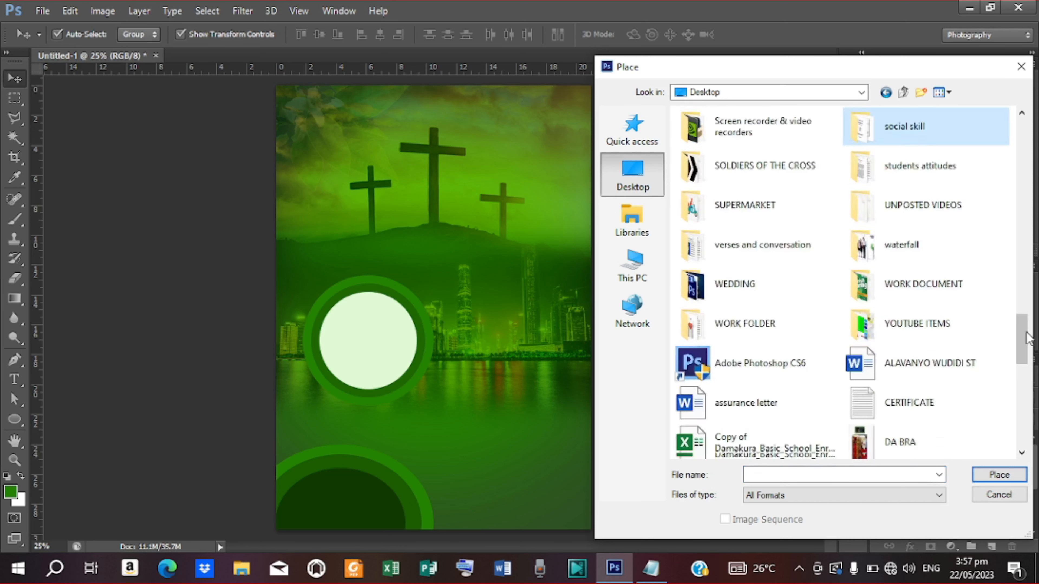
{"action": "scroll", "coordinate": [925, 272], "scroll_direction": "down", "scroll_amount": 5}
{"action": "scroll", "coordinate": [941, 286], "scroll_direction": "up", "scroll_amount": 9}
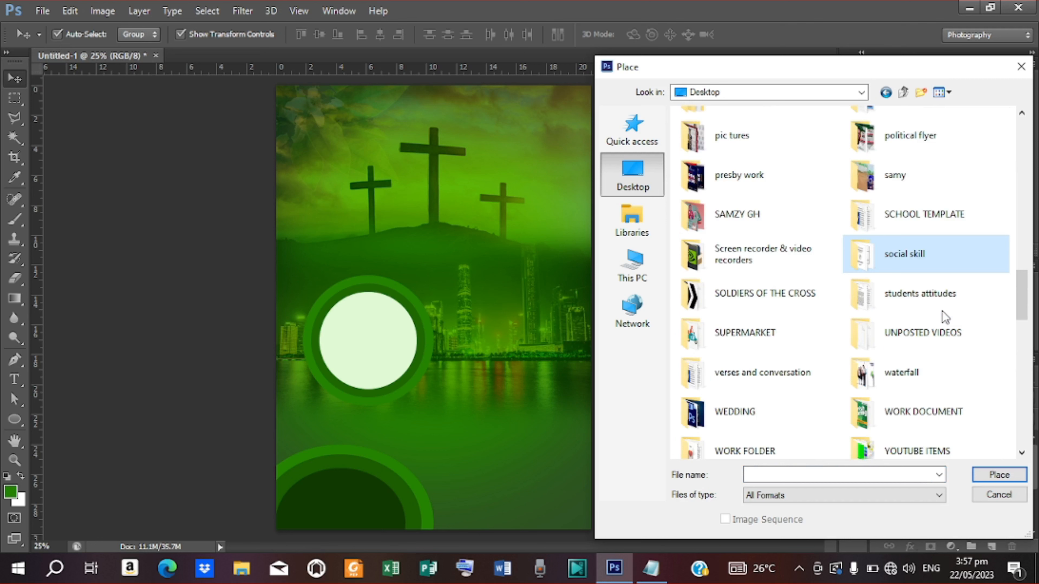
{"action": "double_click", "coordinate": [906, 425]}
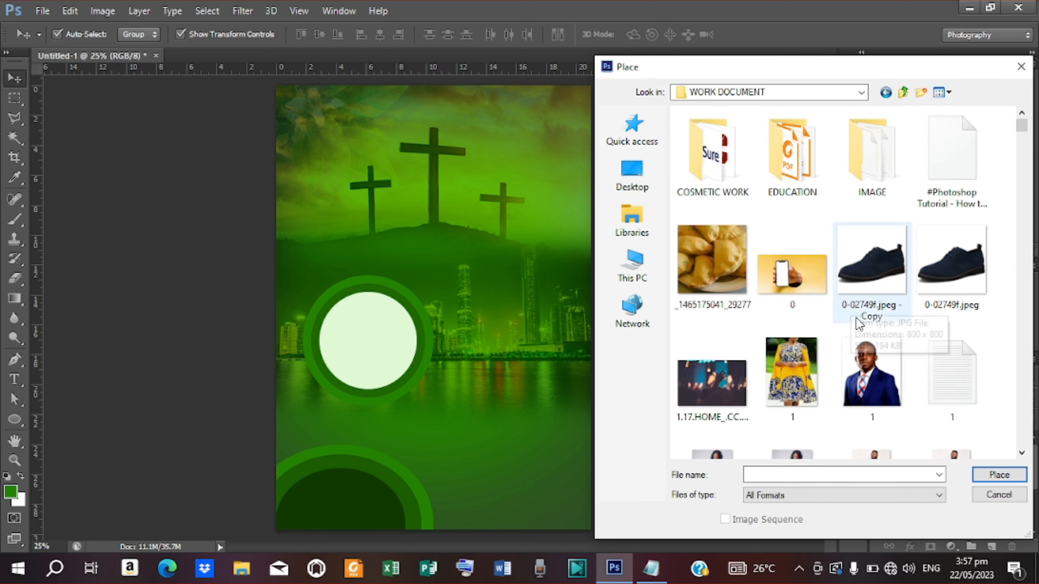
{"action": "left_click", "coordinate": [871, 381]}
{"action": "left_click", "coordinate": [999, 475]}
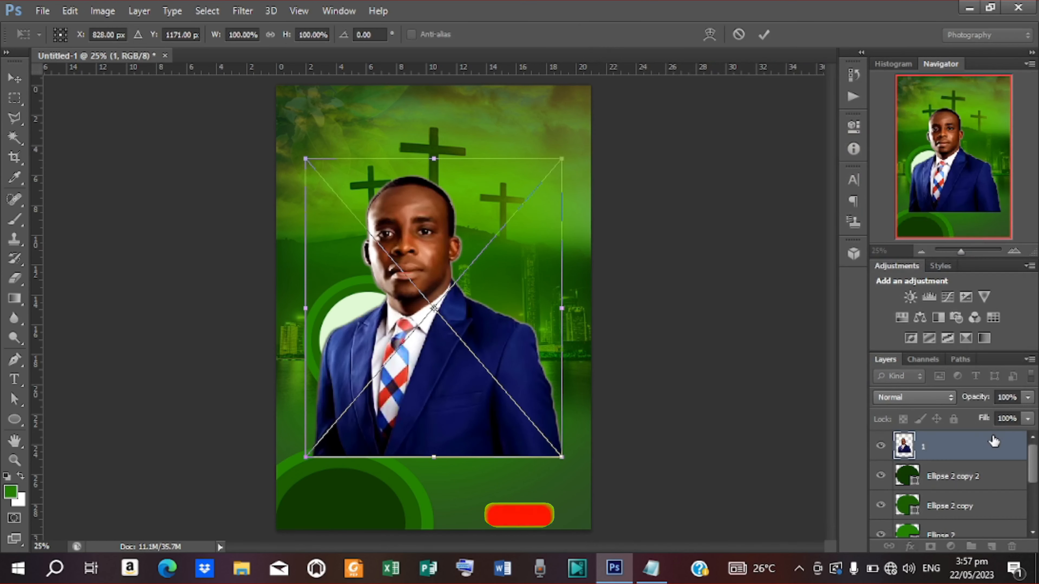
{"action": "left_click_drag", "start_coordinate": [423, 392], "coordinate": [364, 477]}
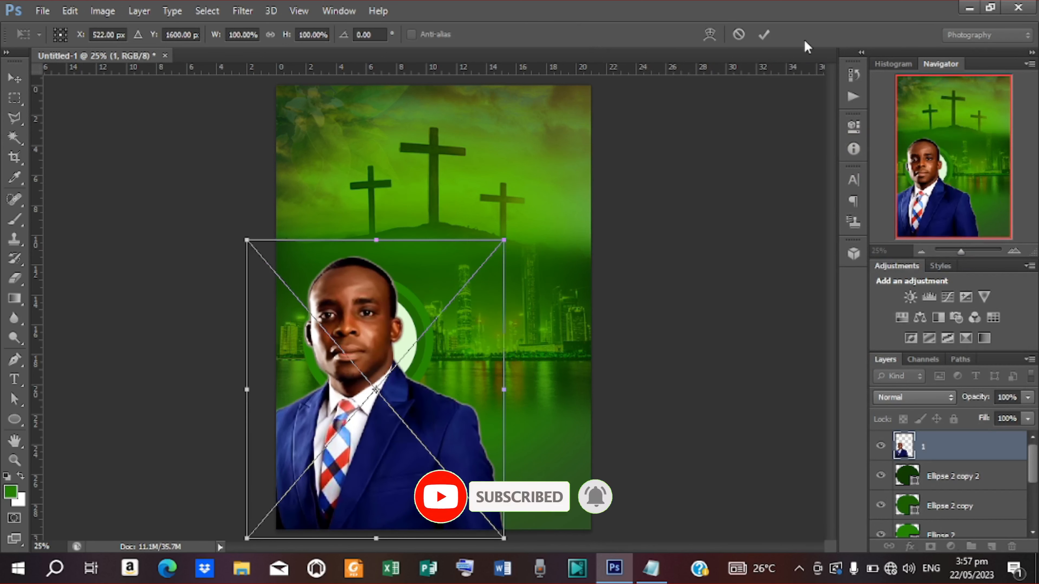
{"action": "left_click", "coordinate": [763, 34]}
Step: Group the three dark and light green corner ellipse layers and name the group circle2
{"action": "left_click", "coordinate": [940, 466]}
{"action": "scroll", "coordinate": [940, 467], "scroll_direction": "down", "scroll_amount": 2}
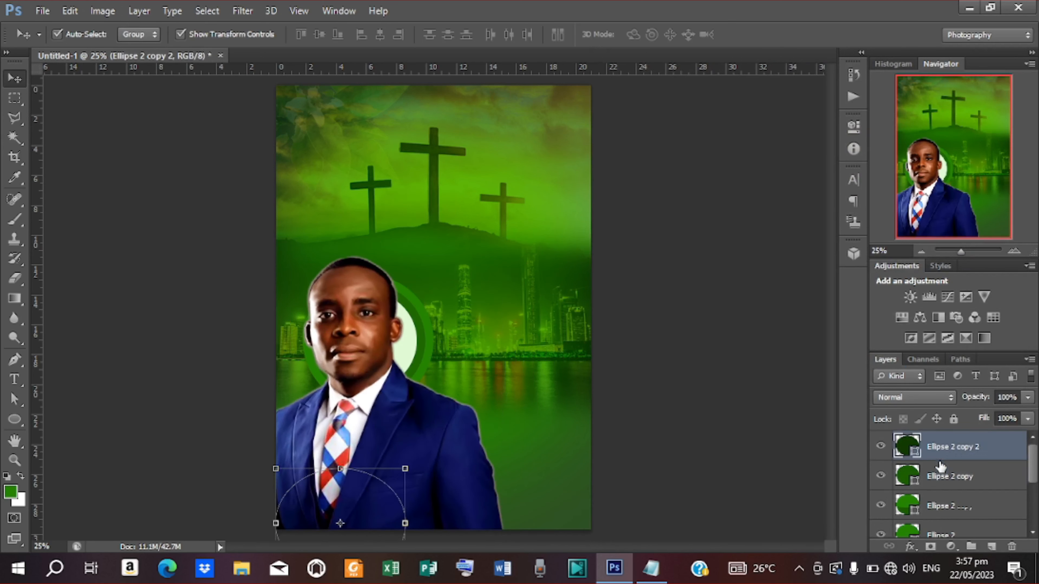
{"action": "left_click", "coordinate": [949, 477], "text": "shift"}
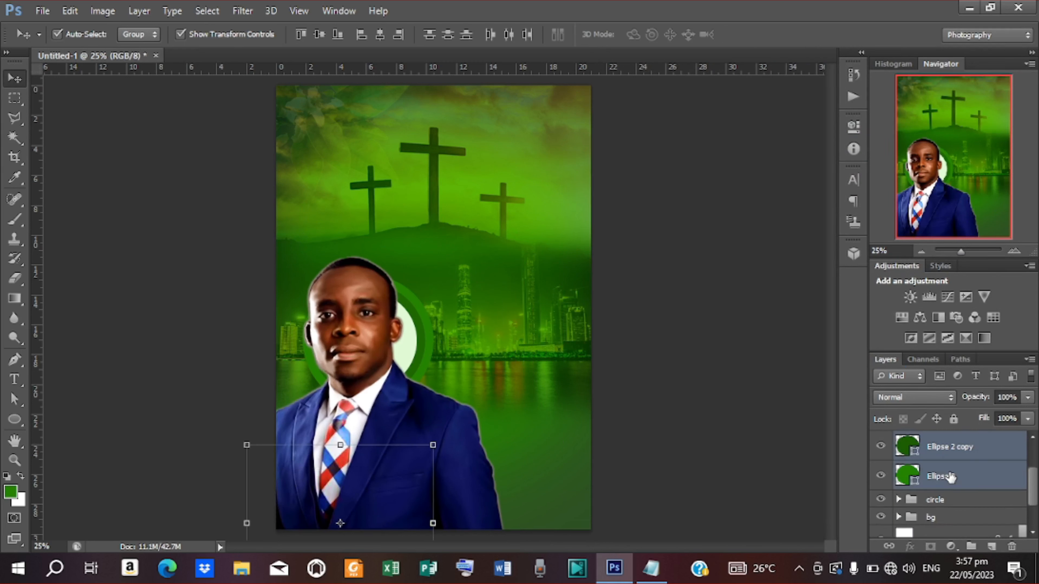
{"action": "key", "text": "ctrl+g"}
{"action": "double_click", "coordinate": [941, 441]}
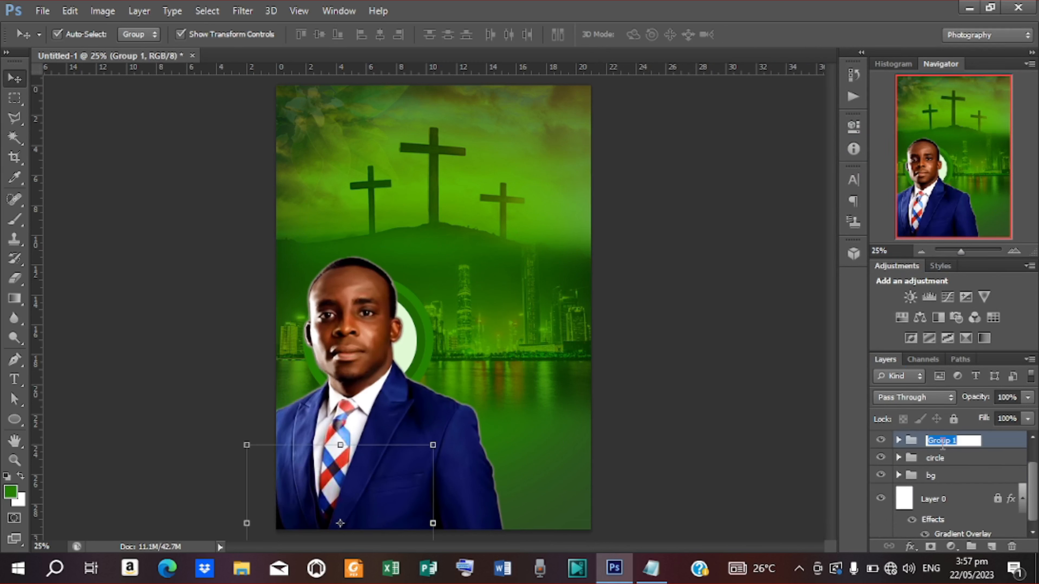
{"action": "type", "text": "circle2"}
{"action": "key", "text": "Return"}
{"action": "scroll", "coordinate": [962, 455], "scroll_direction": "up", "scroll_amount": 1}
Step: Flip the suited man's portrait, layer 1, horizontally
{"action": "left_click", "coordinate": [948, 449]}
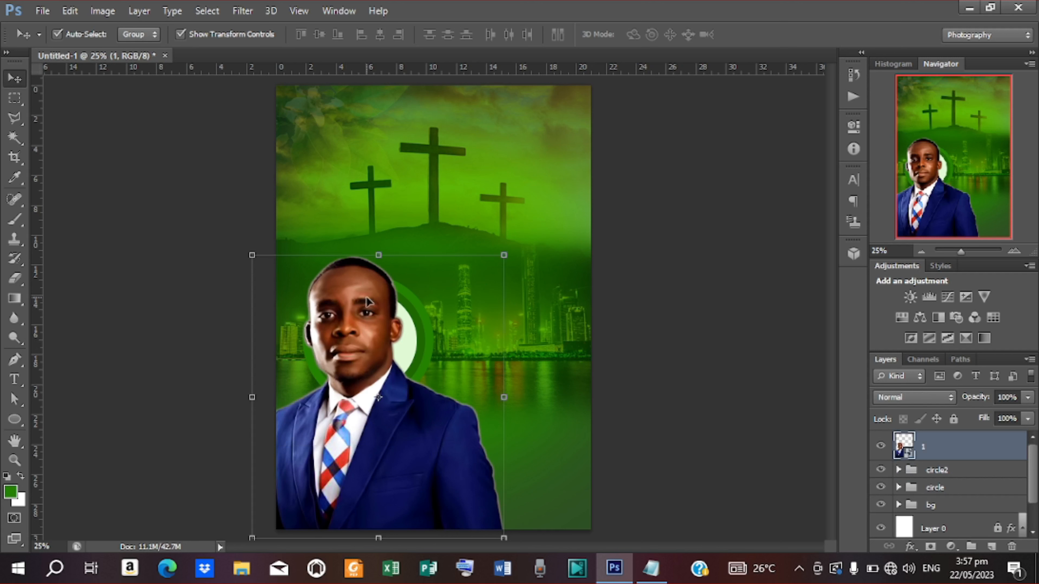
{"action": "left_click", "coordinate": [70, 11]}
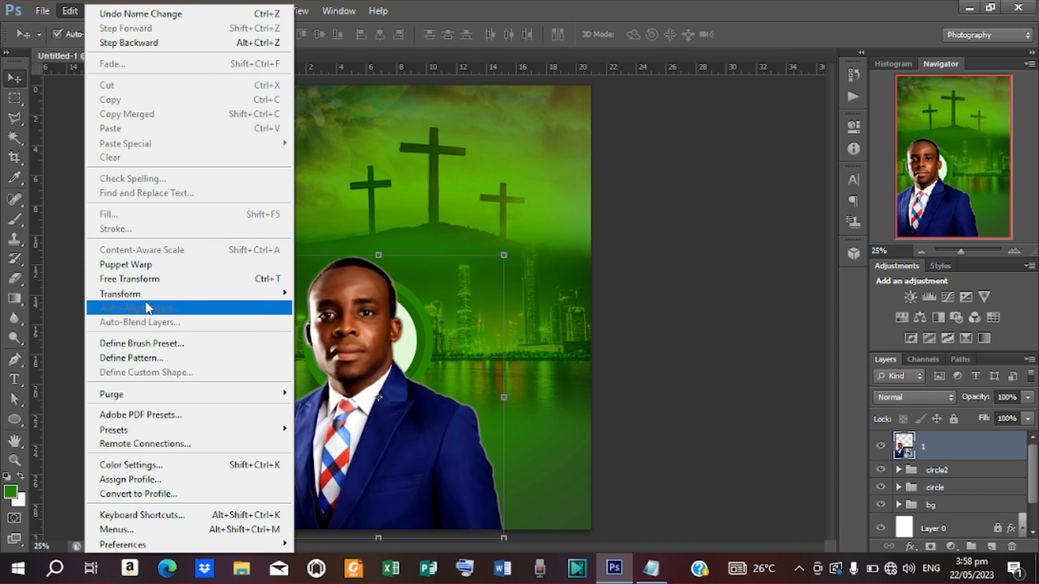
{"action": "mouse_move", "coordinate": [262, 293]}
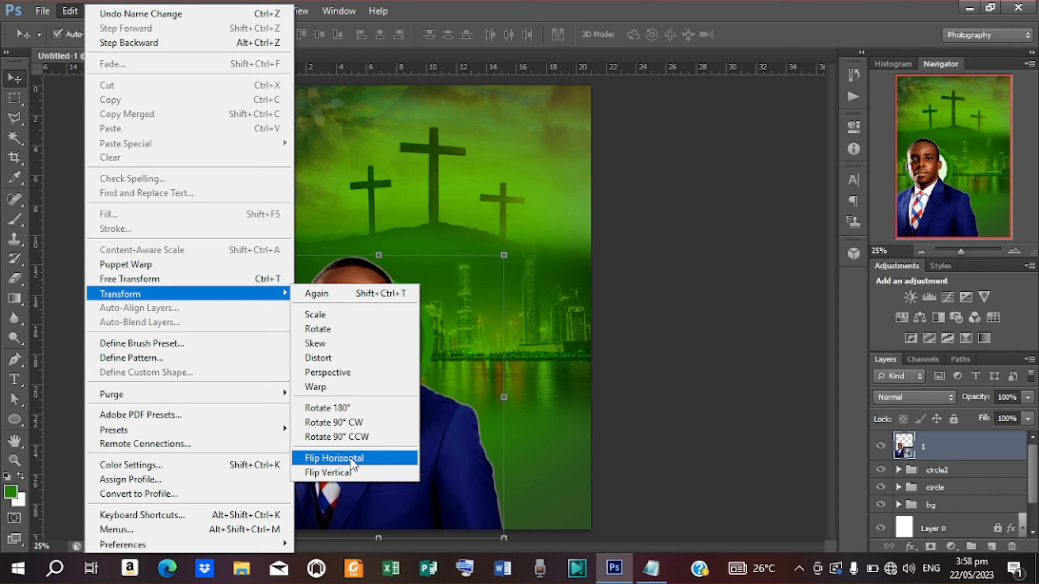
{"action": "left_click", "coordinate": [333, 458]}
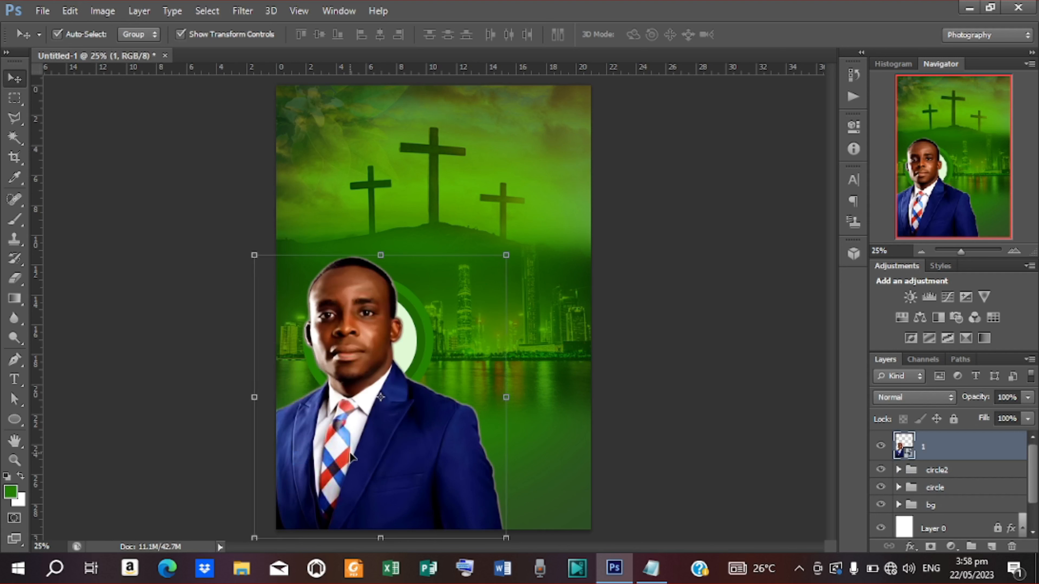
Step: Scale the portrait to about 78% and position the man's head inside the white circle of the frame
{"action": "left_click", "coordinate": [506, 254]}
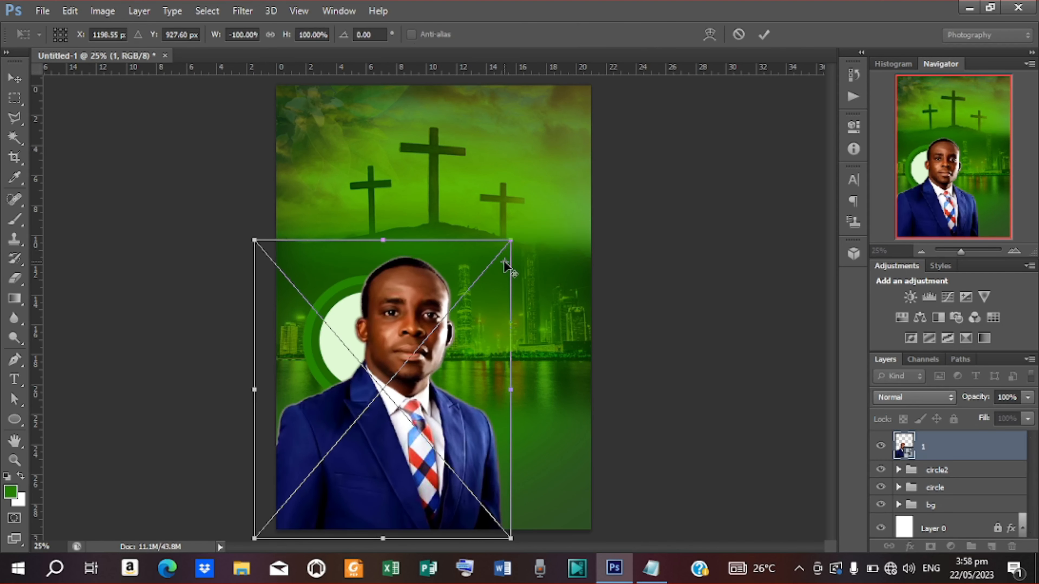
{"action": "left_click_drag", "start_coordinate": [503, 258], "coordinate": [482, 274]}
{"action": "left_click_drag", "start_coordinate": [422, 424], "coordinate": [399, 432]}
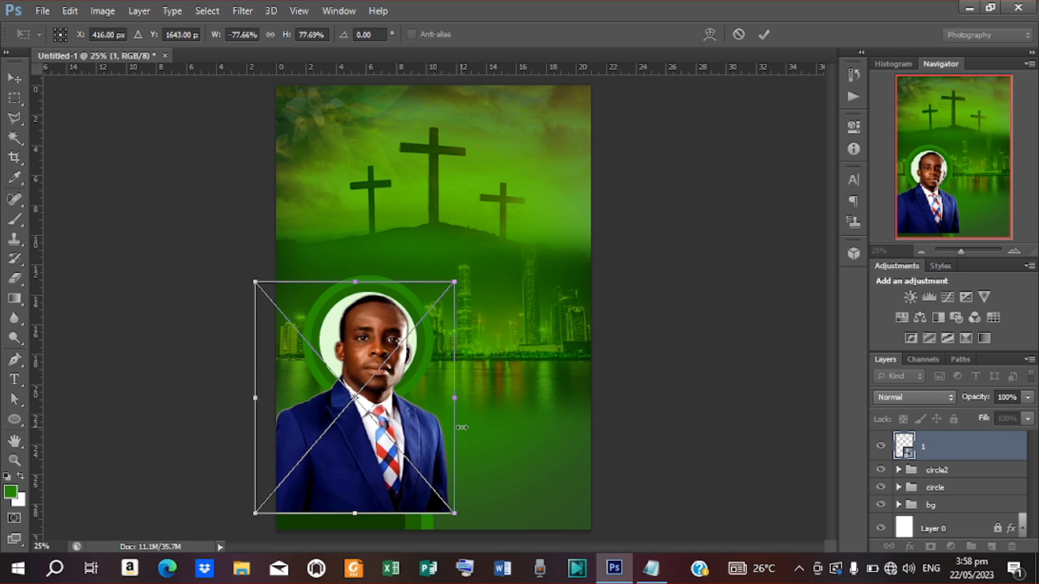
{"action": "key", "text": "Left"}
{"action": "key", "text": "Left"}
{"action": "key", "text": "Left"}
{"action": "key", "text": "Left"}
{"action": "key", "text": "Left"}
{"action": "key", "text": "Left"}
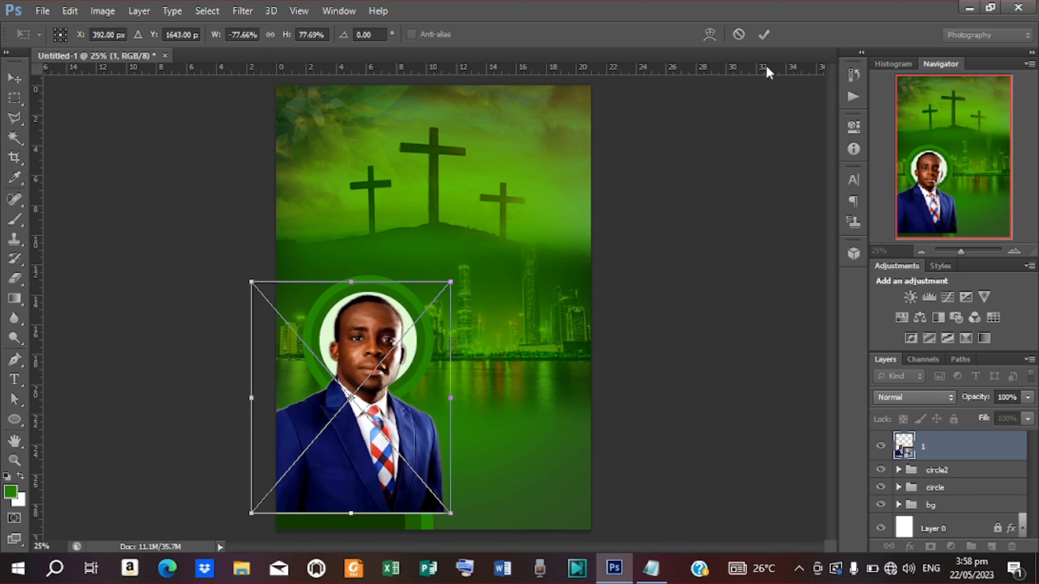
{"action": "left_click", "coordinate": [763, 35]}
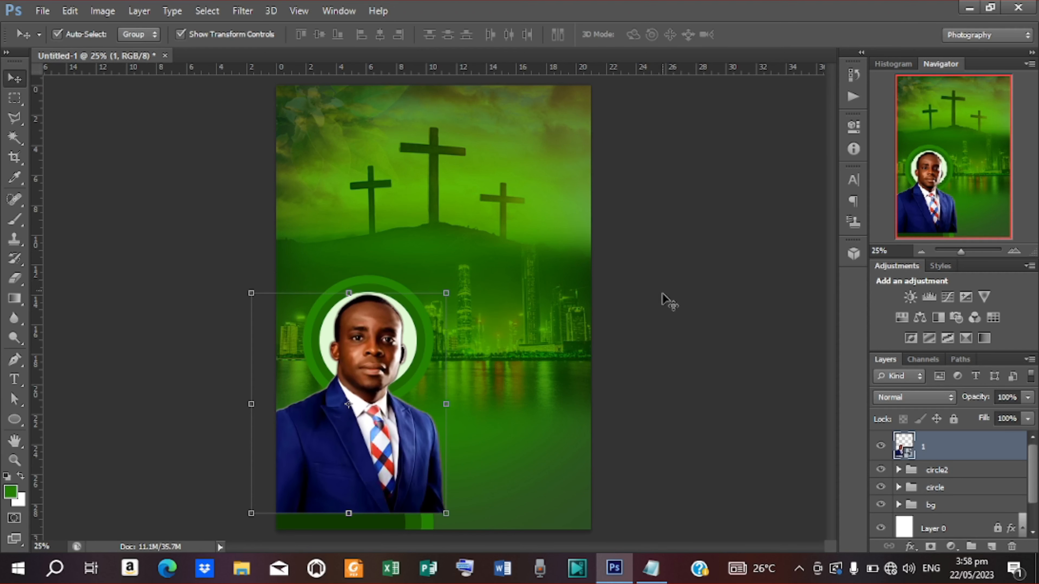
Step: Place the portrait layer between the circle2 and circle groups in the layer order
{"action": "left_click_drag", "start_coordinate": [950, 453], "coordinate": [953, 489]}
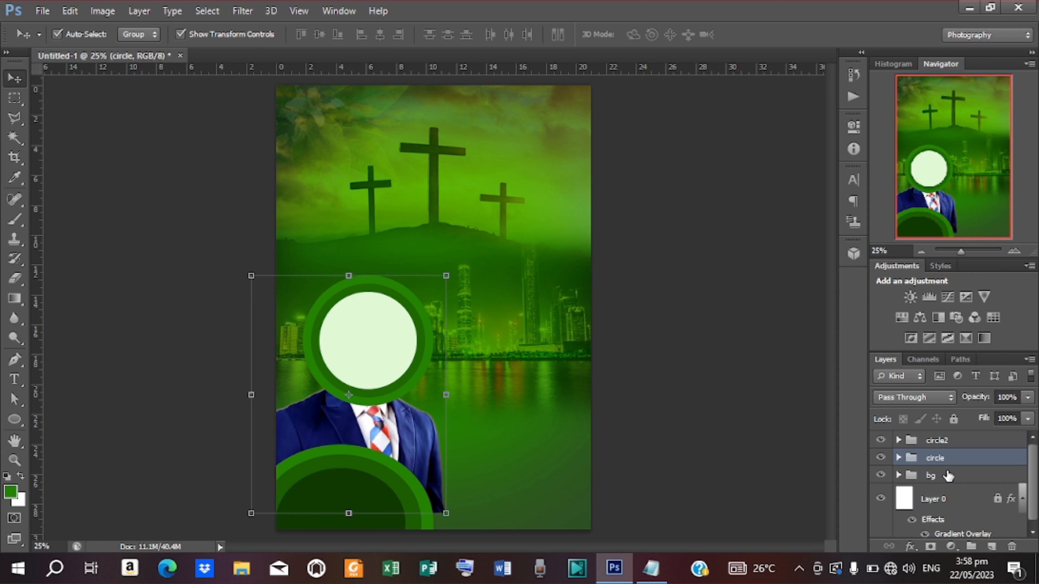
{"action": "key", "text": "ctrl+z"}
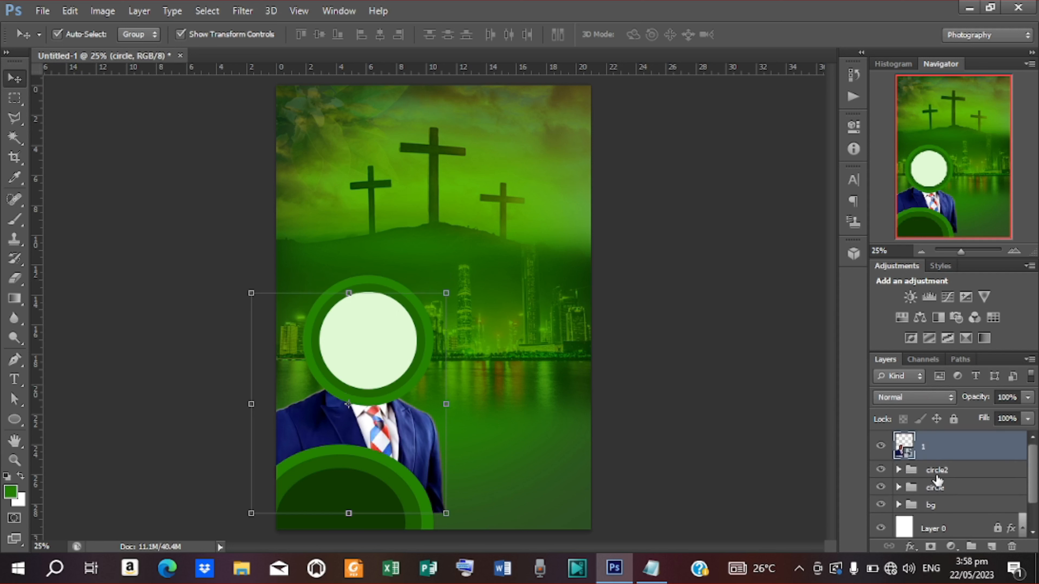
{"action": "left_click", "coordinate": [936, 474]}
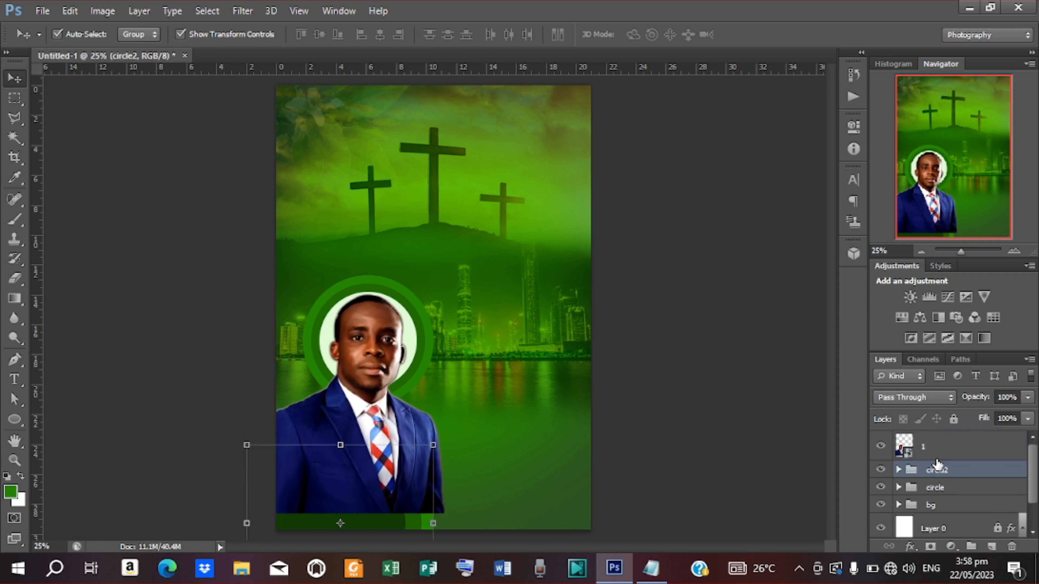
{"action": "left_click_drag", "start_coordinate": [927, 451], "coordinate": [939, 481]}
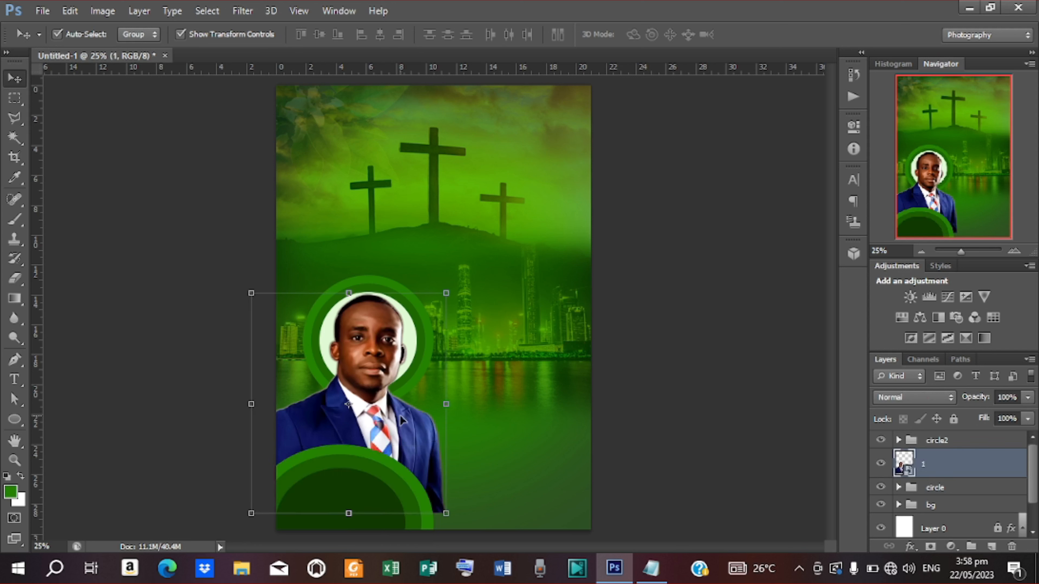
Step: Add a layer mask to the portrait and fade the suit's lower-right edge with a soft black 700 px brush at 0% hardness
{"action": "left_click", "coordinate": [738, 398]}
{"action": "left_click", "coordinate": [391, 421]}
{"action": "left_click", "coordinate": [930, 547]}
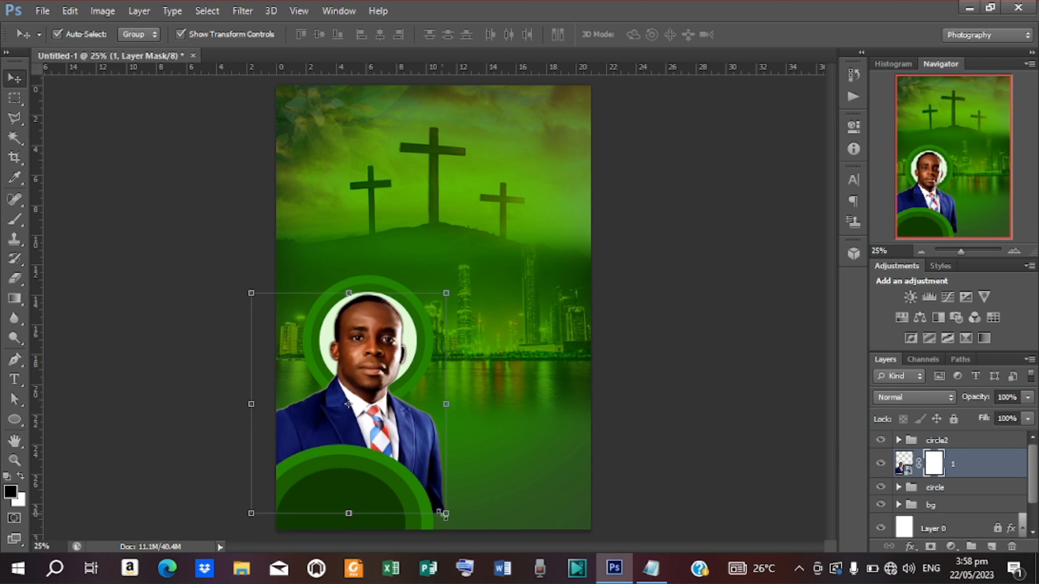
{"action": "left_click", "coordinate": [15, 221]}
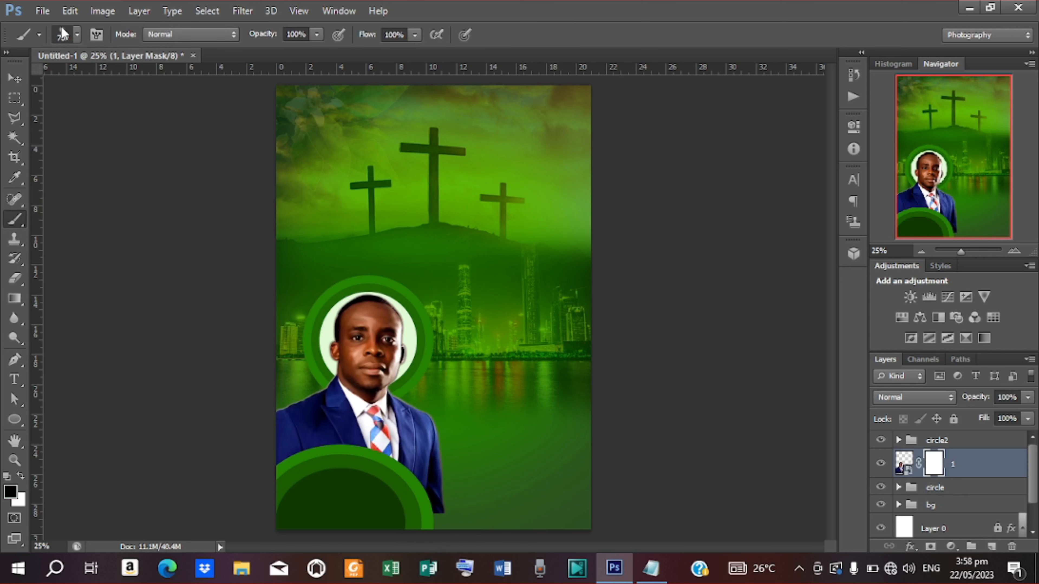
{"action": "left_click", "coordinate": [77, 35]}
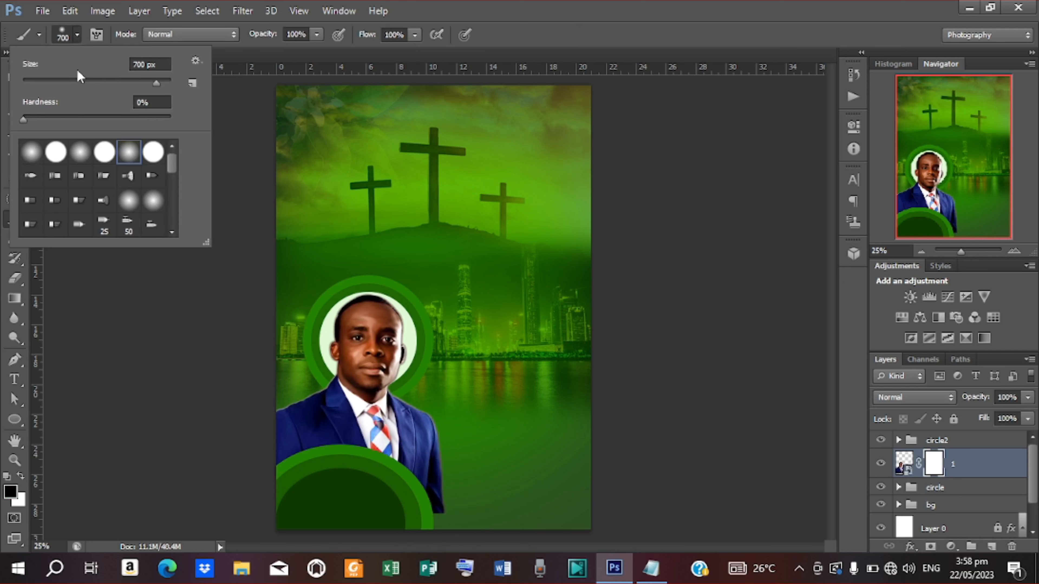
{"action": "left_click", "coordinate": [23, 119]}
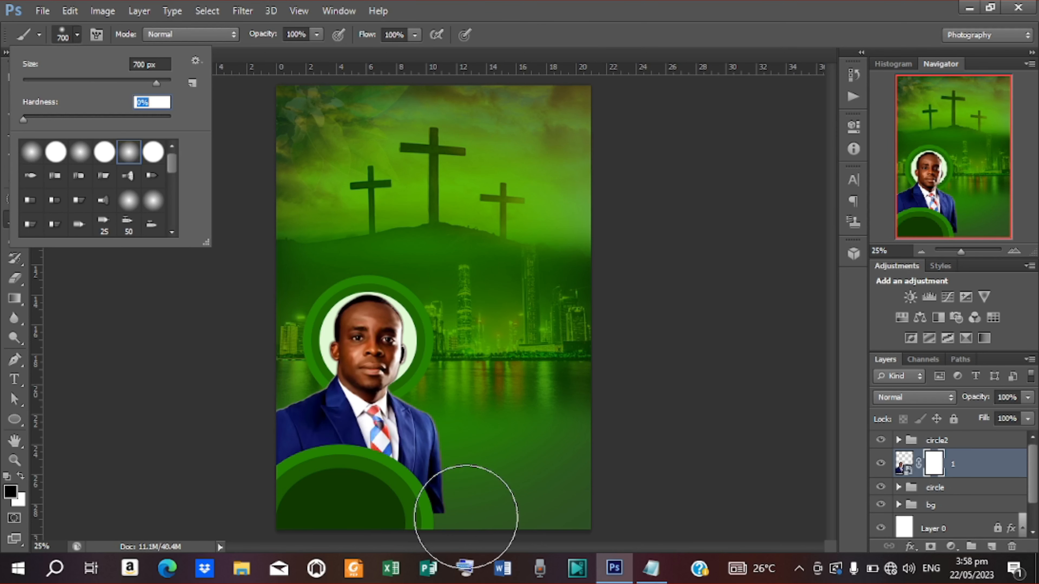
{"action": "left_click_drag", "start_coordinate": [481, 527], "coordinate": [487, 536]}
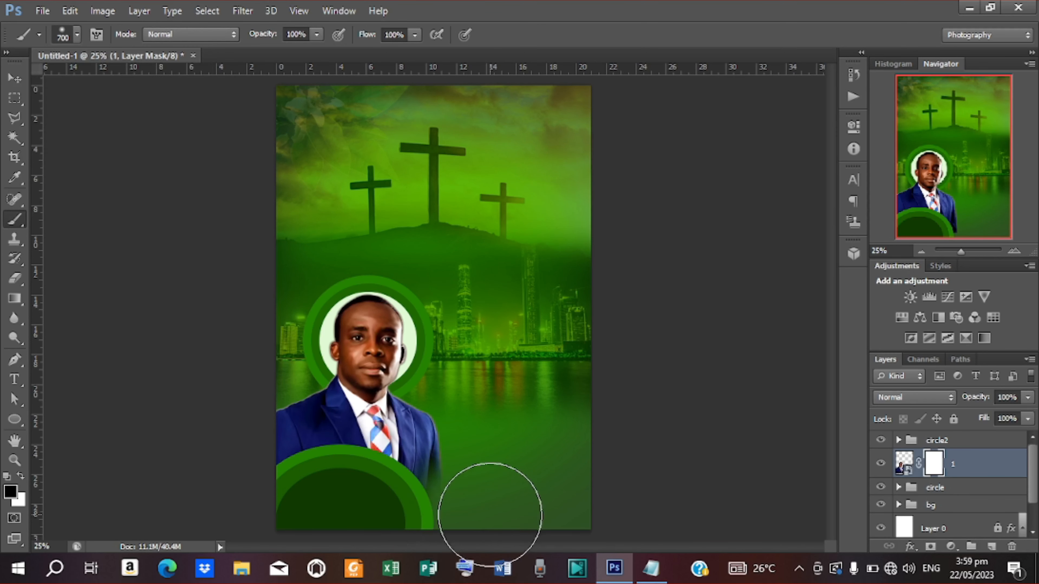
{"action": "left_click_drag", "start_coordinate": [489, 505], "coordinate": [454, 539]}
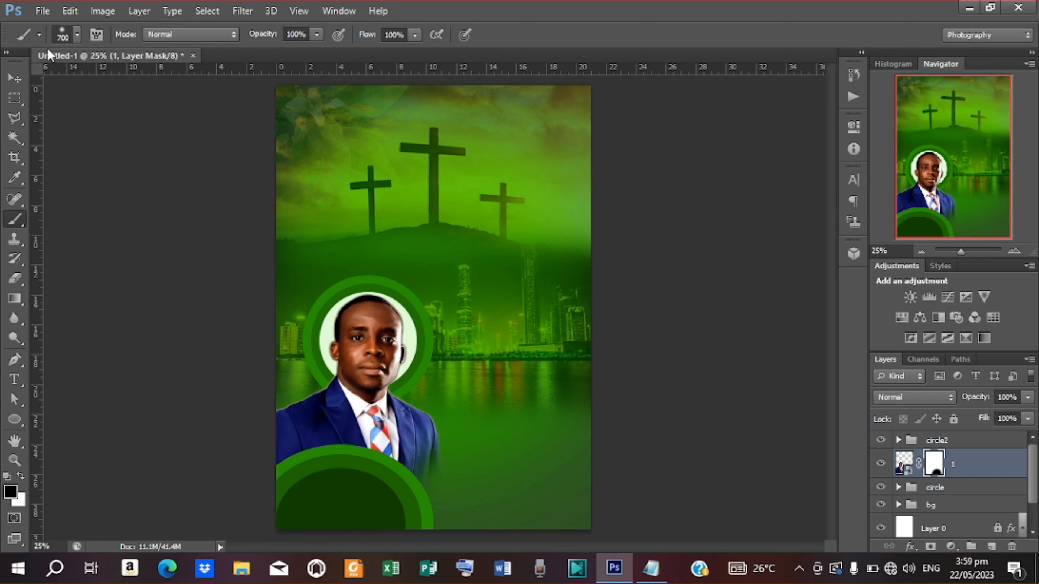
Step: Move the portrait slightly down and left, and scale the circle group behind the head about its center to about 90%
{"action": "left_click", "coordinate": [14, 78]}
{"action": "left_click_drag", "start_coordinate": [381, 382], "coordinate": [377, 383]}
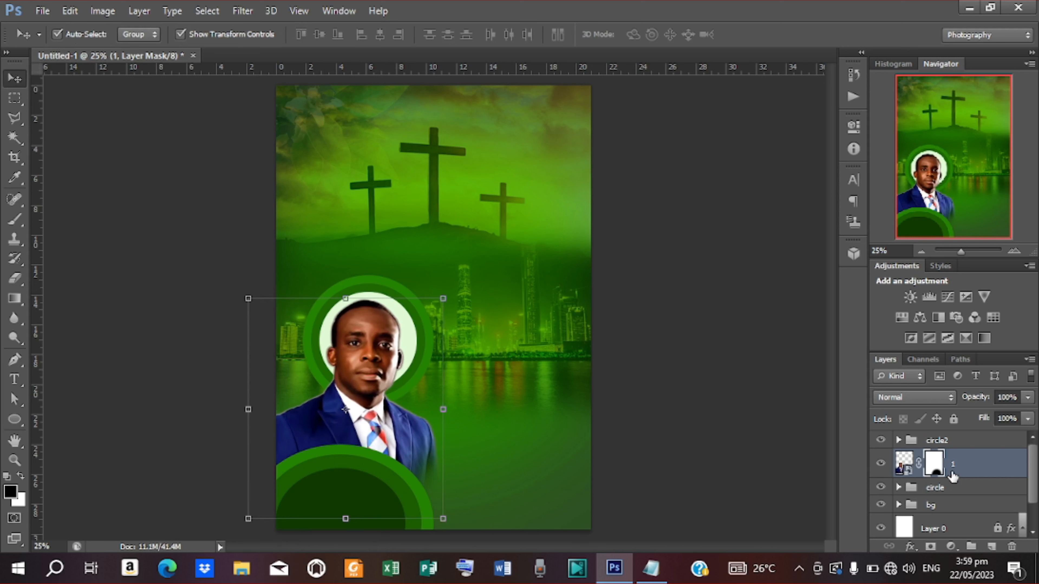
{"action": "left_click", "coordinate": [940, 487]}
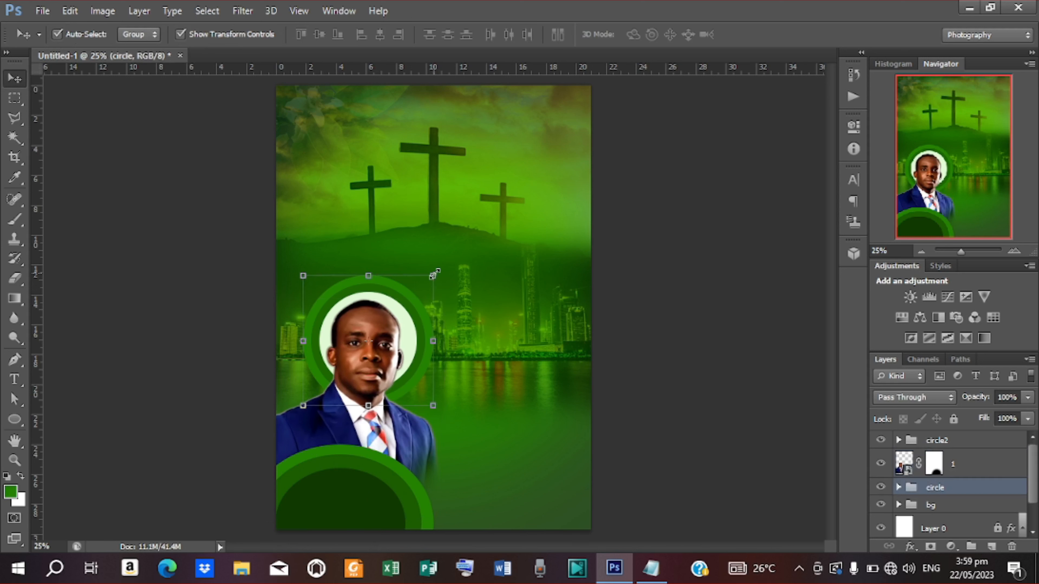
{"action": "left_click_drag", "start_coordinate": [434, 272], "coordinate": [431, 277]}
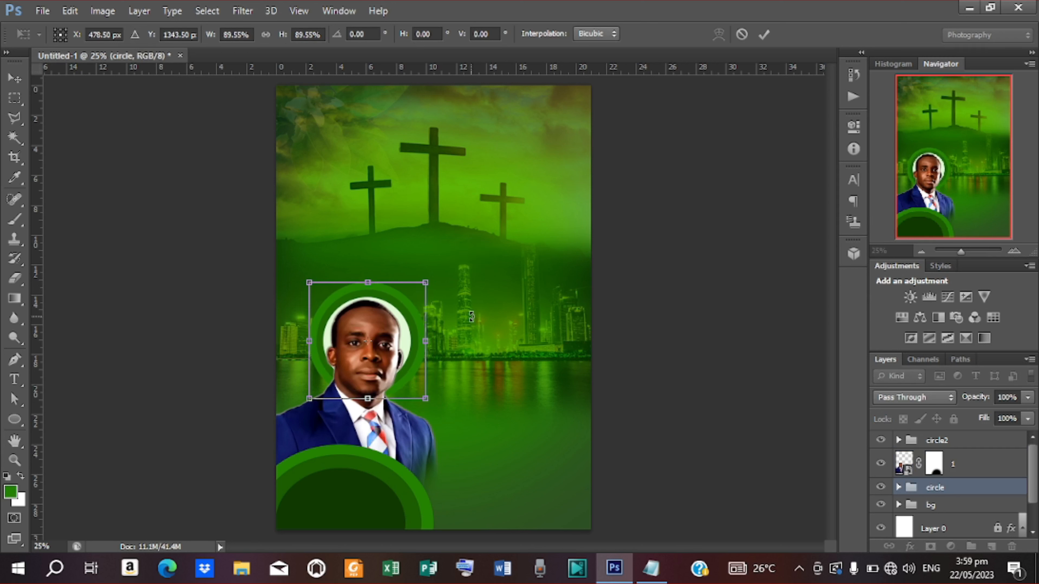
{"action": "key", "text": "Up"}
{"action": "left_click", "coordinate": [764, 35]}
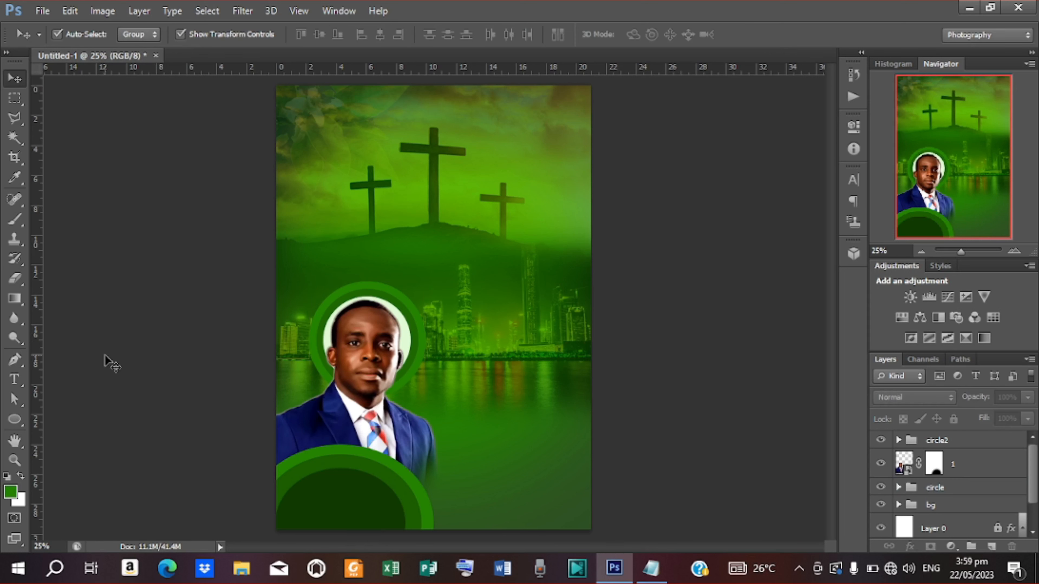
Step: Copy "THE CHURCH OF PENTECOST - GHANA PEACE AVENUE CONGREGATION" from the Notepad text file into a new two-line text layer over the crosses
{"action": "key", "text": "t"}
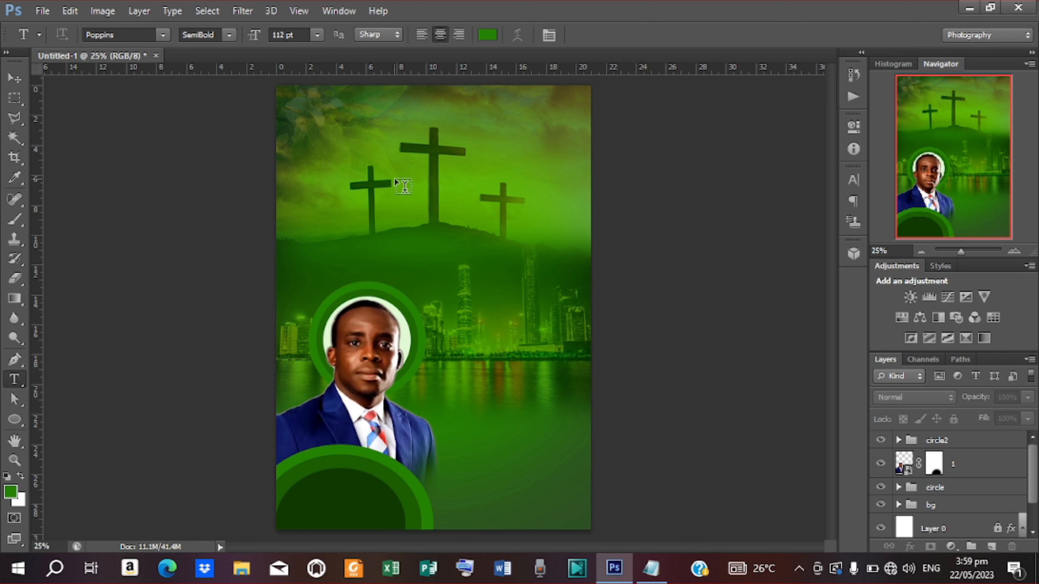
{"action": "left_click", "coordinate": [396, 182]}
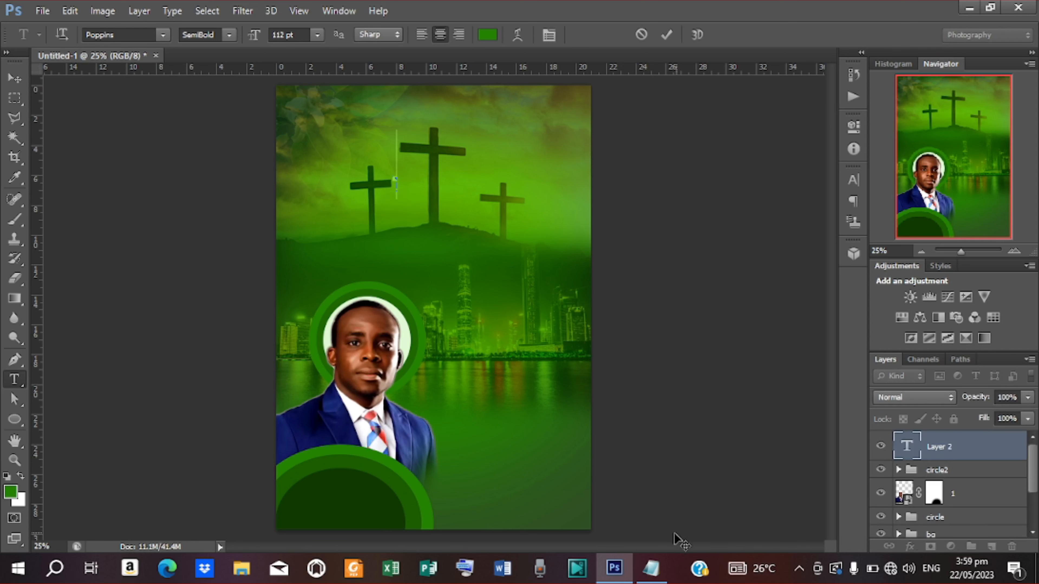
{"action": "left_click", "coordinate": [651, 568]}
{"action": "left_click_drag", "start_coordinate": [191, 254], "coordinate": [358, 287]}
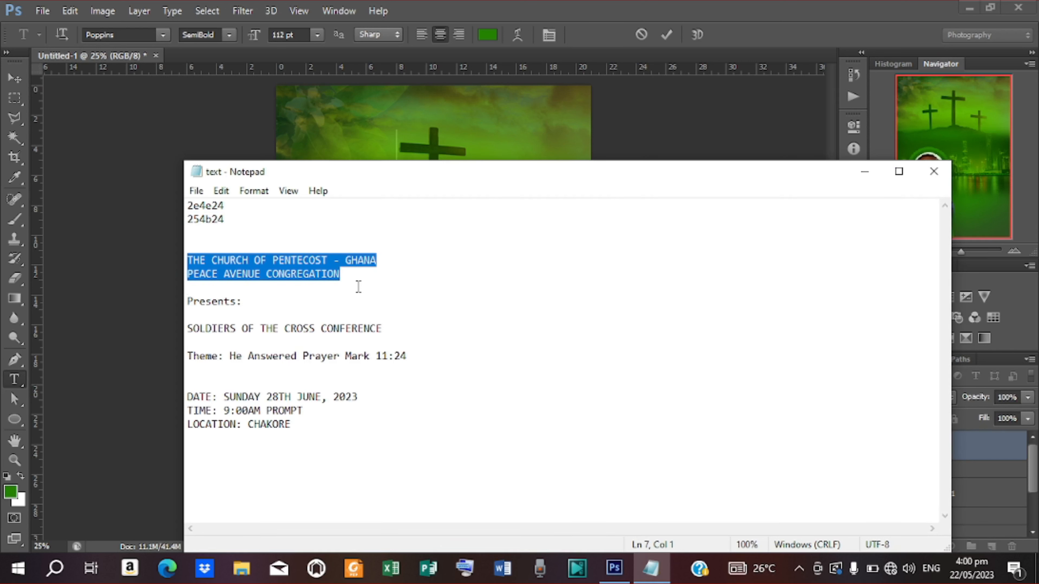
{"action": "left_click", "coordinate": [864, 172]}
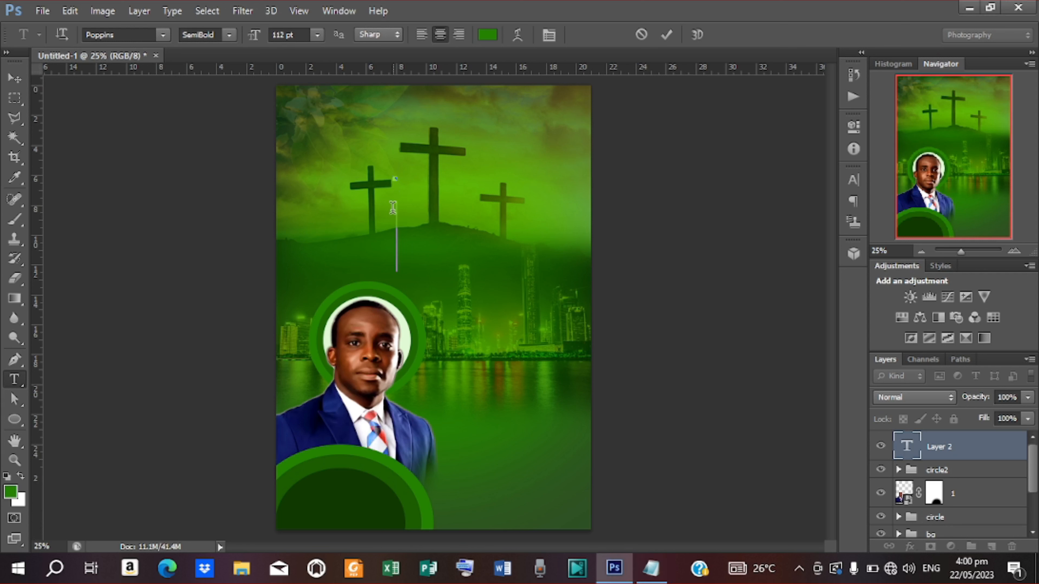
{"action": "key", "text": "ctrl+v"}
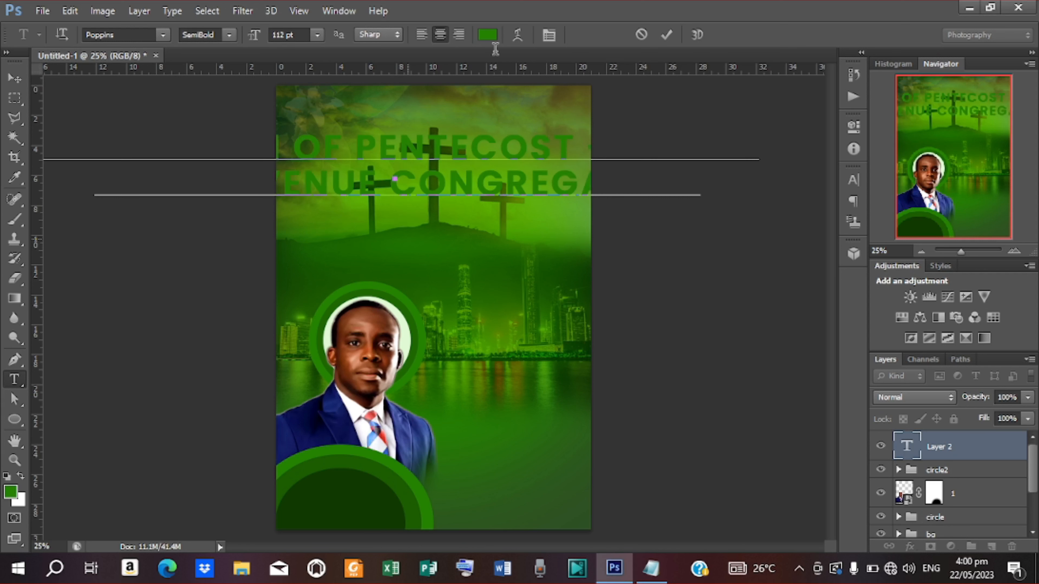
Step: Try to color the church name text white, ffffff, and commit the text layer
{"action": "left_click", "coordinate": [490, 38]}
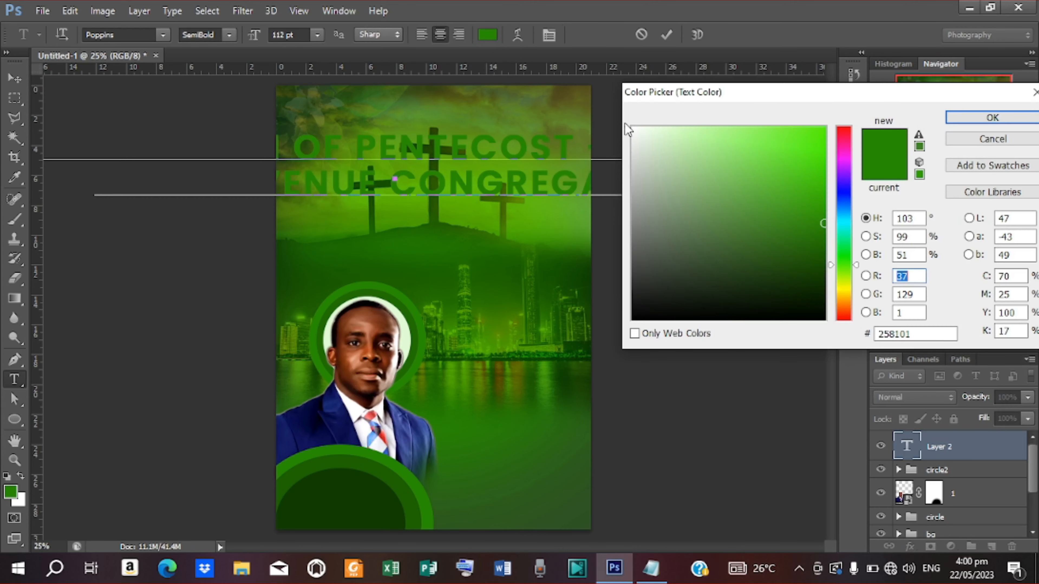
{"action": "left_click", "coordinate": [633, 128]}
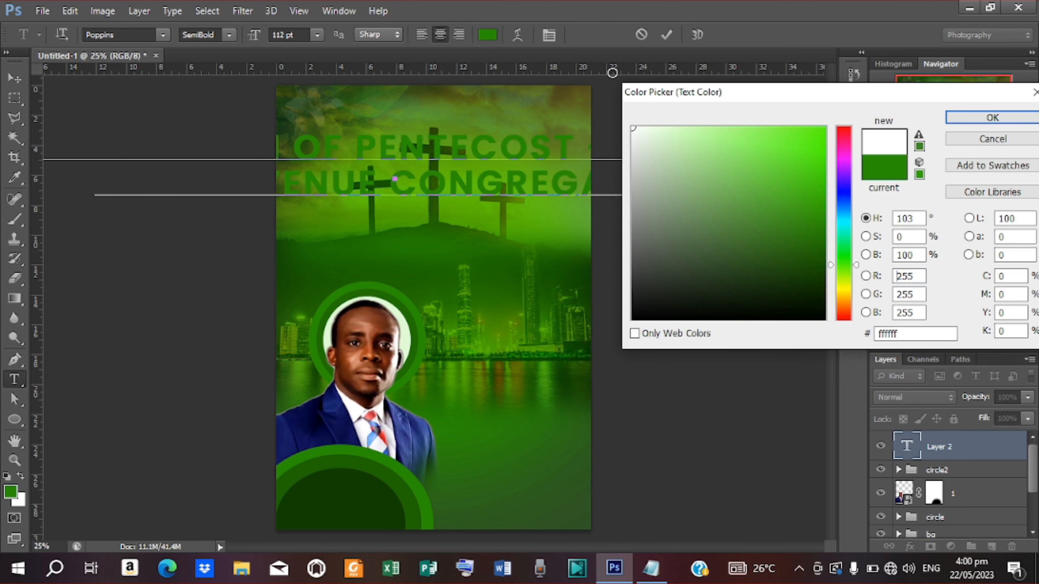
{"action": "left_click", "coordinate": [994, 117]}
{"action": "left_click", "coordinate": [671, 34]}
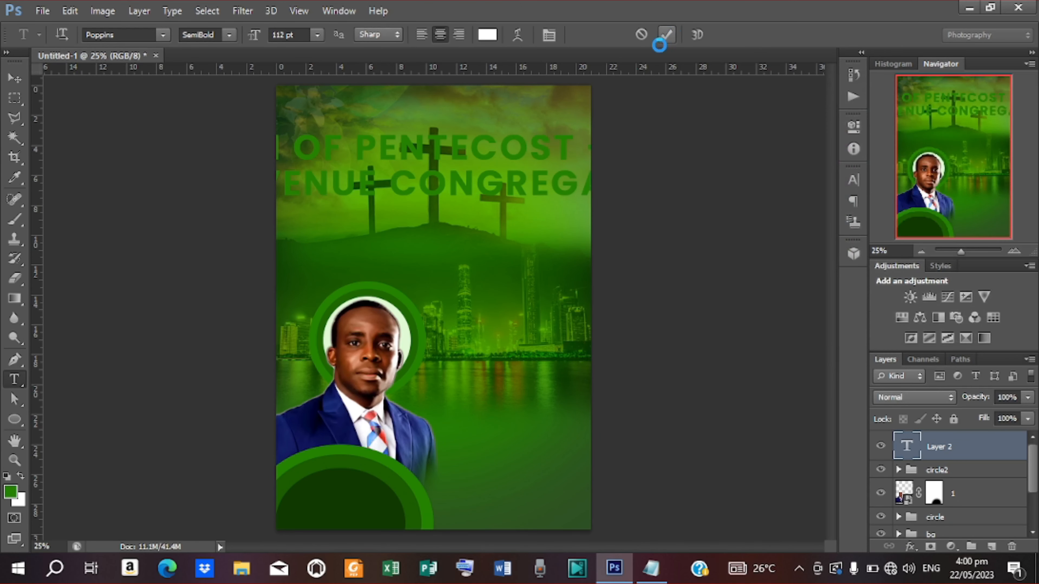
Step: Scale the church name text down to fit the flyer and place it centered just above the middle cross
{"action": "left_click", "coordinate": [13, 82]}
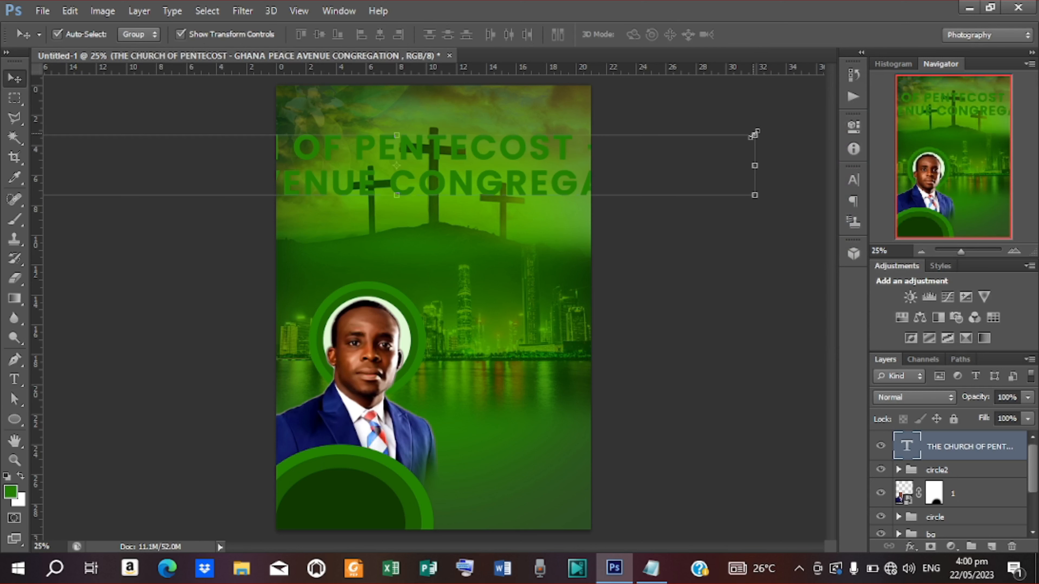
{"action": "left_click_drag", "start_coordinate": [754, 134], "coordinate": [499, 137]}
{"action": "left_click", "coordinate": [763, 34]}
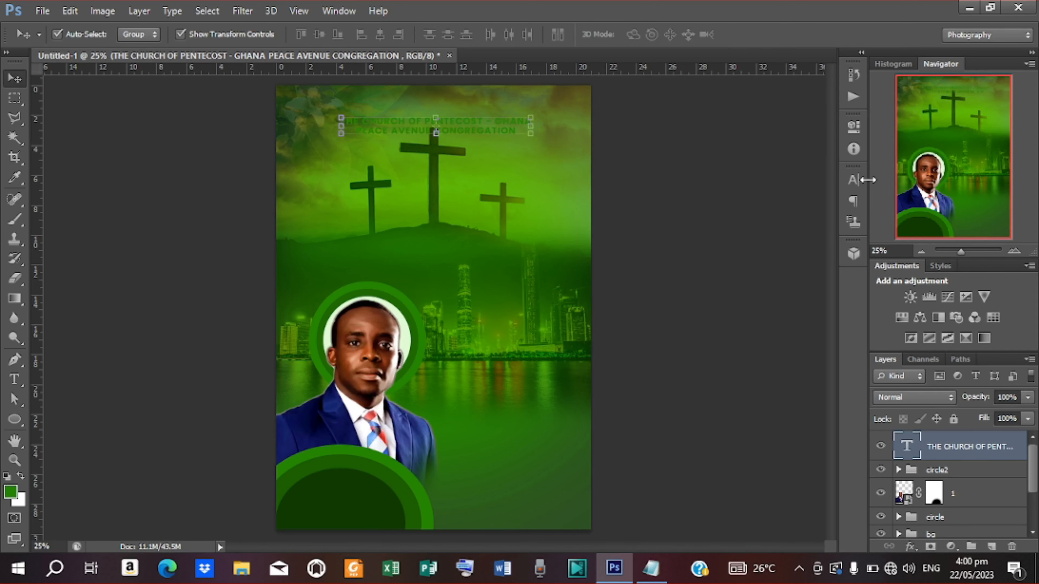
Step: Set the church name text color to white, ffffff
{"action": "left_click", "coordinate": [854, 181]}
{"action": "left_click", "coordinate": [796, 270]}
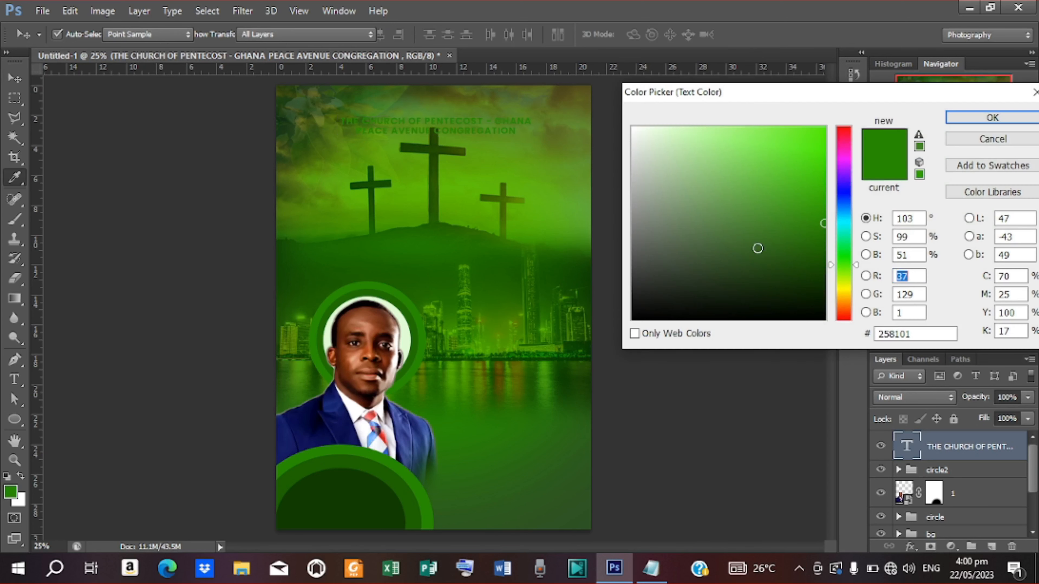
{"action": "left_click_drag", "start_coordinate": [665, 148], "coordinate": [617, 89]}
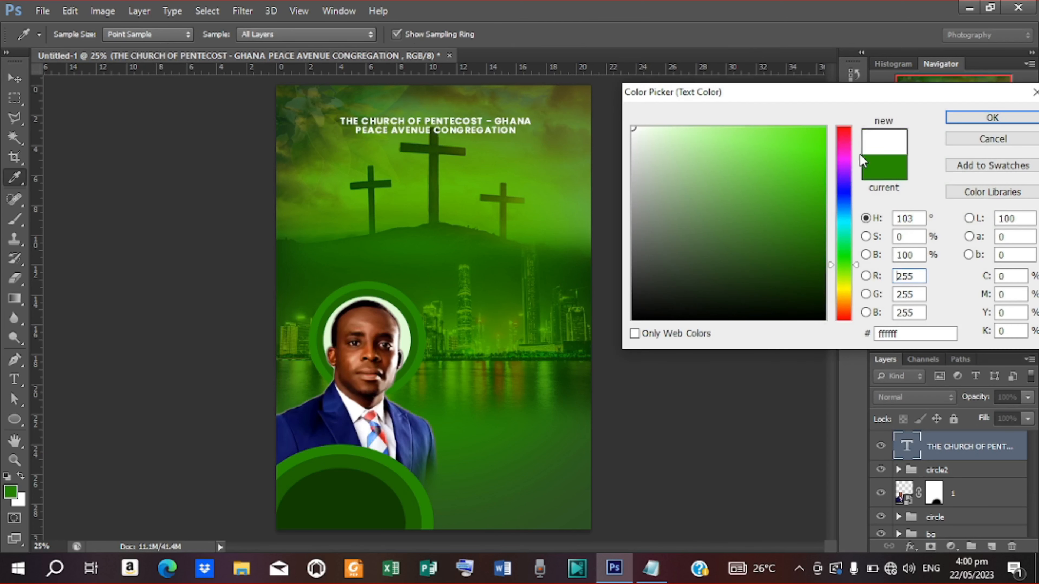
{"action": "left_click", "coordinate": [992, 117]}
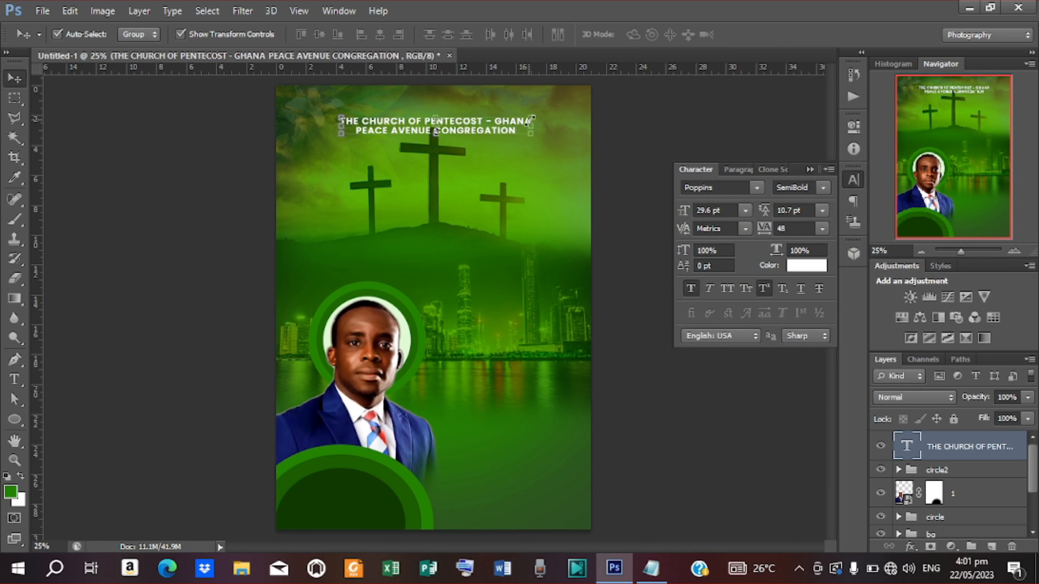
{"action": "key", "text": "ctrl+plus"}
{"action": "key", "text": "ctrl+plus"}
{"action": "key", "text": "ctrl+plus"}
{"action": "scroll", "coordinate": [531, 124], "scroll_direction": "up", "scroll_amount": 6}
{"action": "left_click", "coordinate": [808, 170]}
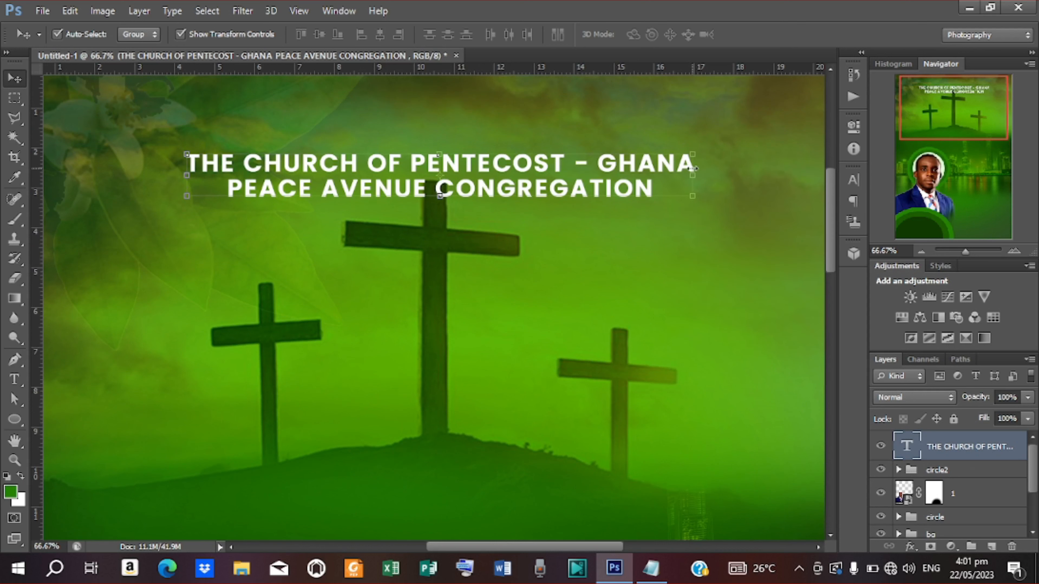
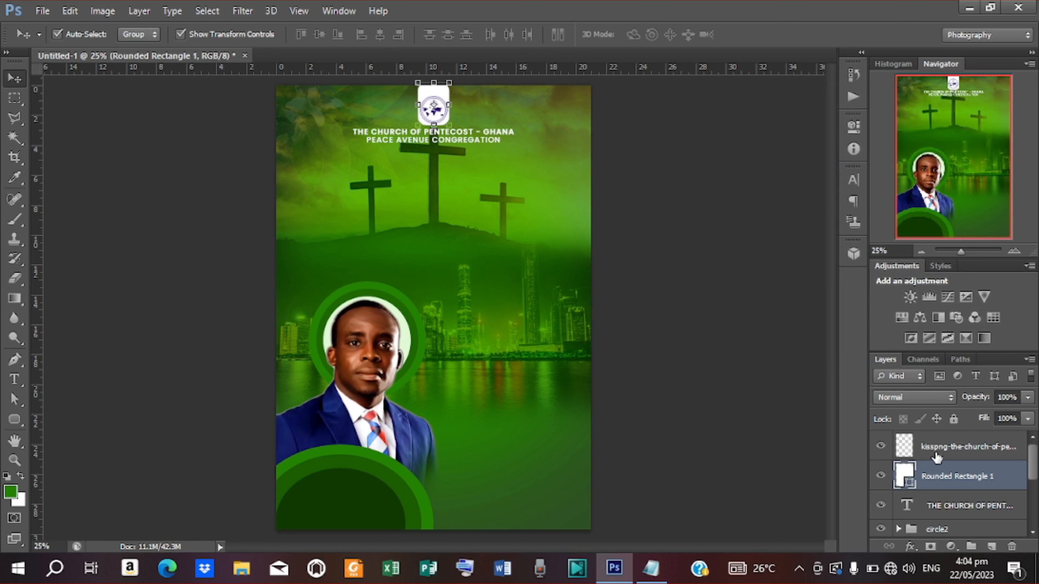
Step: Inspect the header logo, the church name text and the crosses area of the flyer up close
{"action": "left_click", "coordinate": [935, 453], "text": "ctrl"}
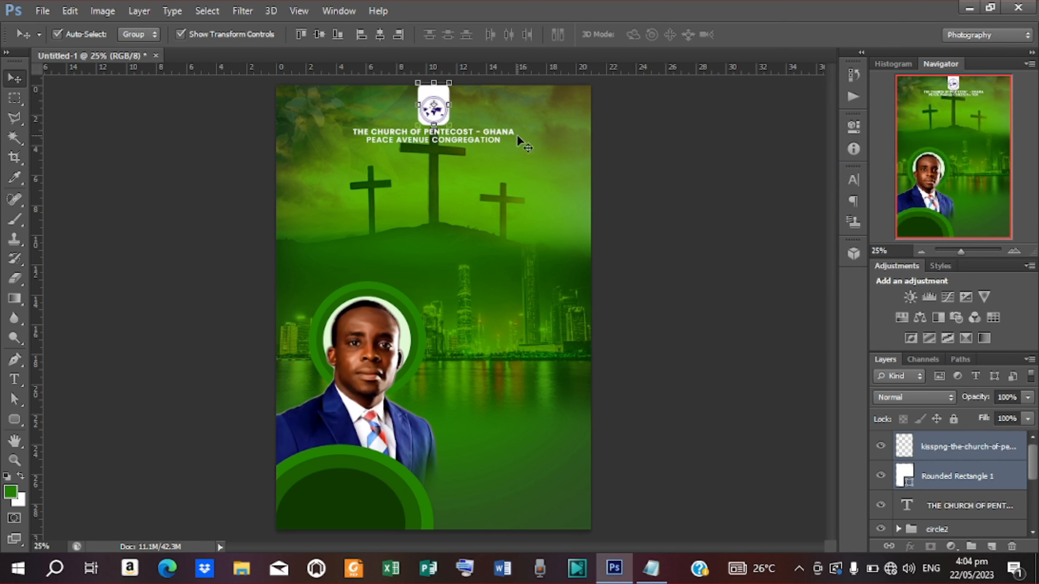
{"action": "left_click", "coordinate": [626, 185]}
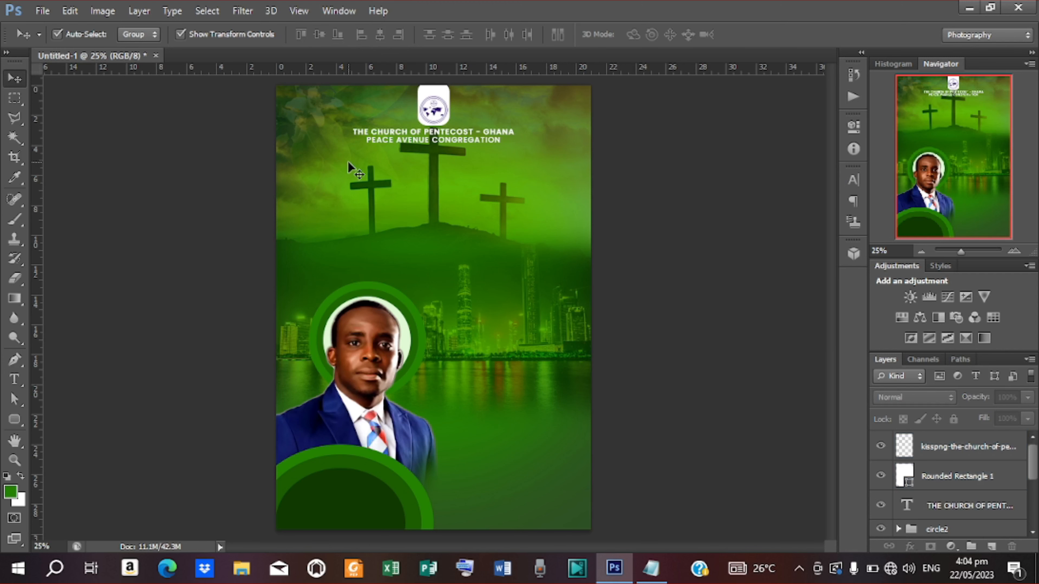
{"action": "scroll", "coordinate": [353, 168], "scroll_direction": "up", "scroll_amount": 2}
{"action": "scroll", "coordinate": [443, 280], "scroll_direction": "up", "scroll_amount": 3}
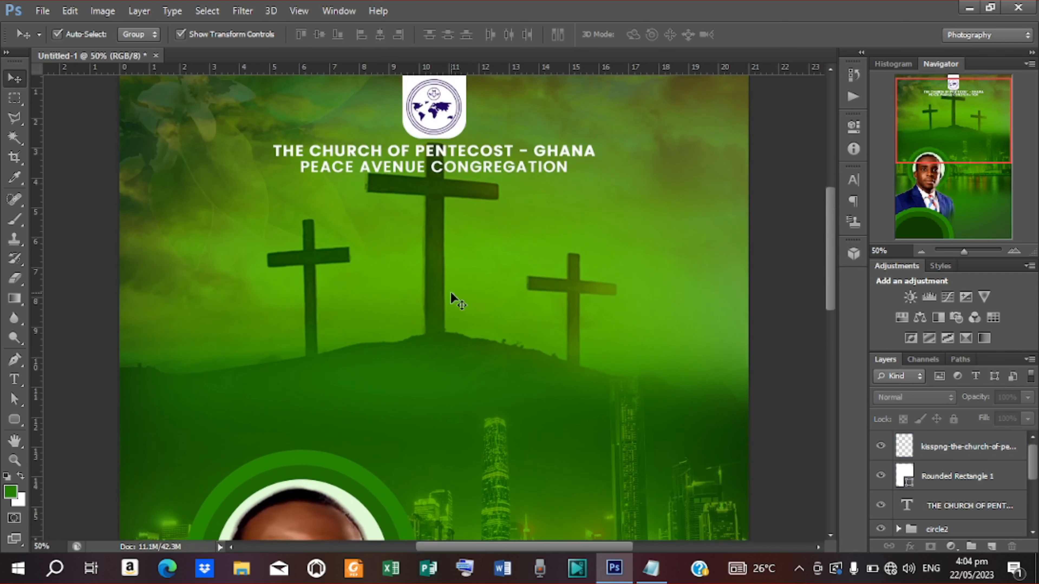
{"action": "scroll", "coordinate": [450, 291], "scroll_direction": "up", "scroll_amount": 2}
{"action": "scroll", "coordinate": [453, 298], "scroll_direction": "up", "scroll_amount": 1}
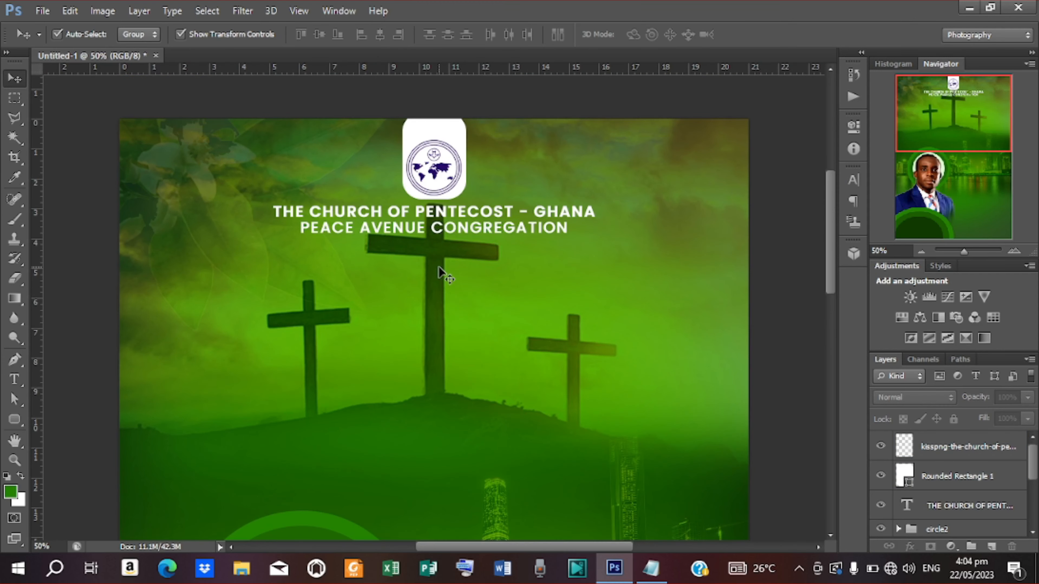
{"action": "scroll", "coordinate": [438, 266], "scroll_direction": "down", "scroll_amount": 6}
{"action": "scroll", "coordinate": [441, 255], "scroll_direction": "up", "scroll_amount": 2}
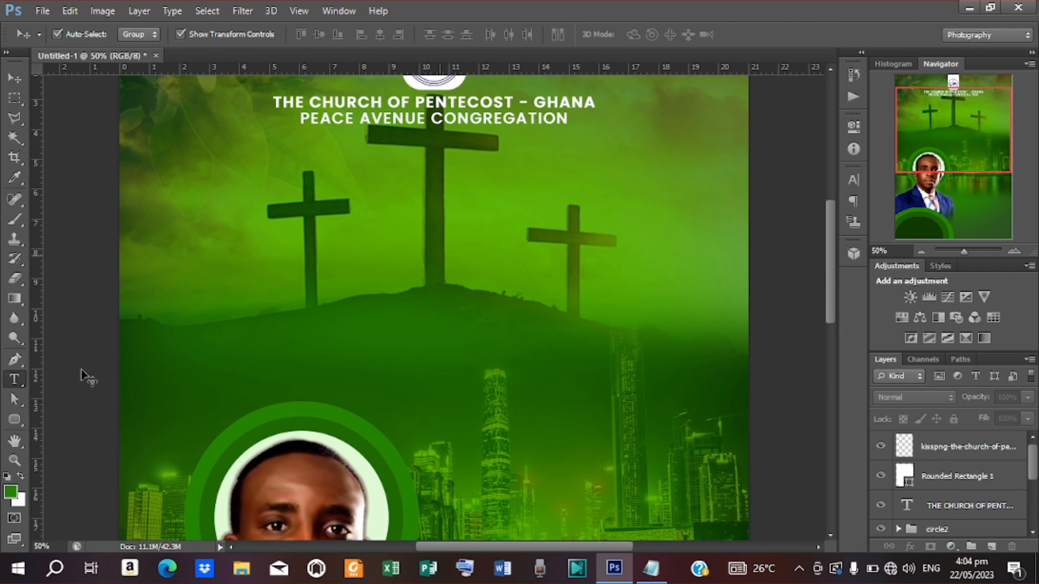
Step: Paste "Presents:" into a new text layer over the crosses and commit it
{"action": "left_click", "coordinate": [14, 379]}
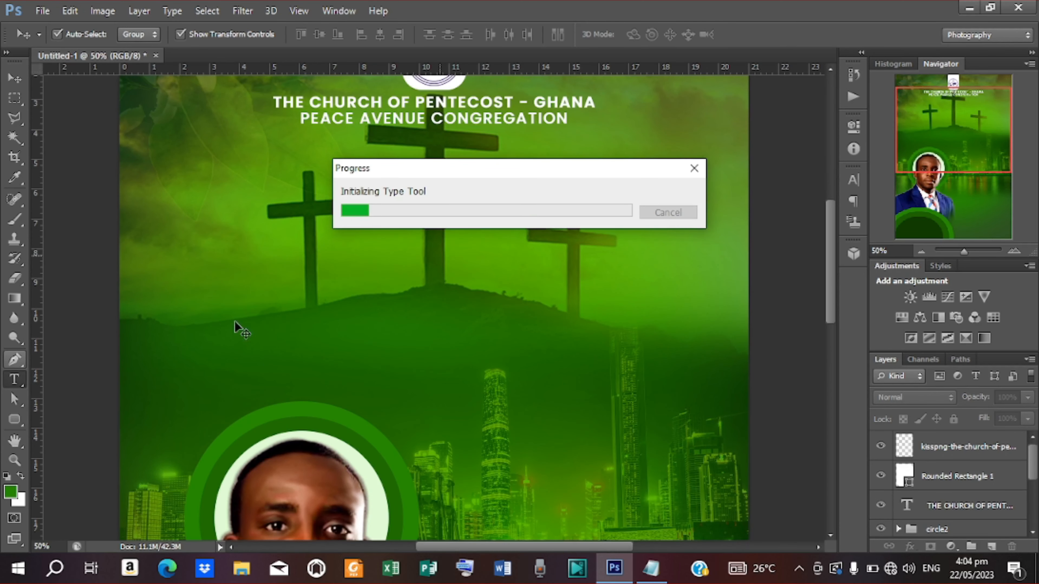
{"action": "left_click", "coordinate": [399, 207]}
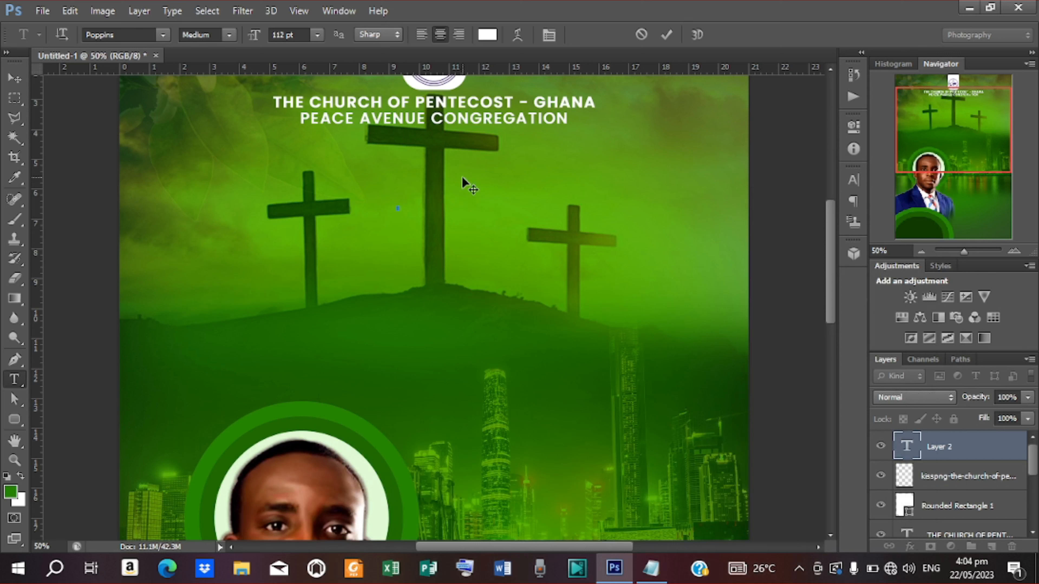
{"action": "right_click", "coordinate": [420, 170]}
{"action": "left_click", "coordinate": [457, 234]}
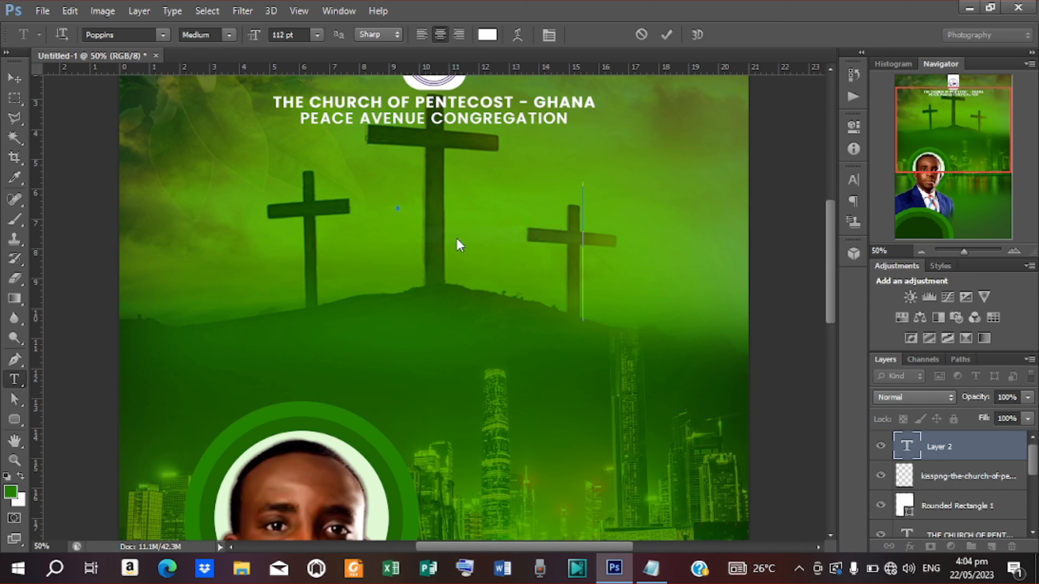
{"action": "left_click", "coordinate": [667, 35]}
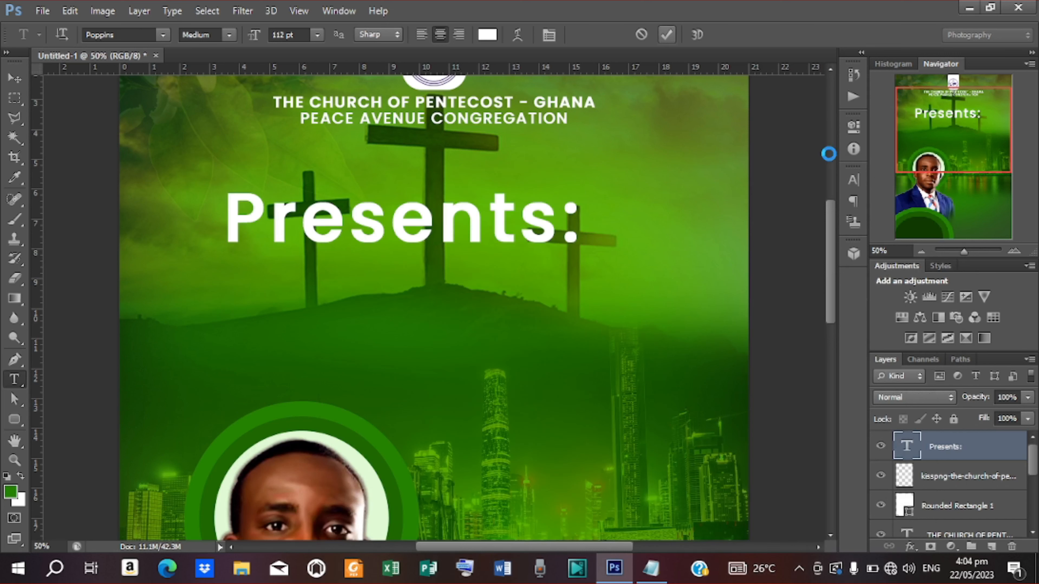
Step: Set the "Presents:" text to Poppins Light with a tracking of 328
{"action": "left_click", "coordinate": [857, 181]}
{"action": "left_click", "coordinate": [823, 187]}
{"action": "left_click", "coordinate": [802, 252]}
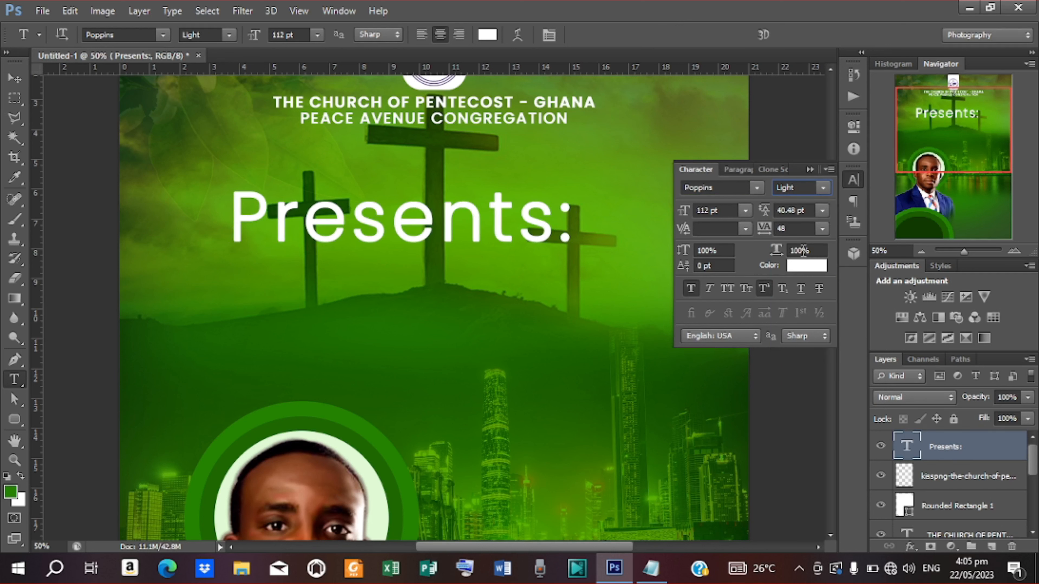
{"action": "left_click_drag", "start_coordinate": [760, 230], "coordinate": [771, 233]}
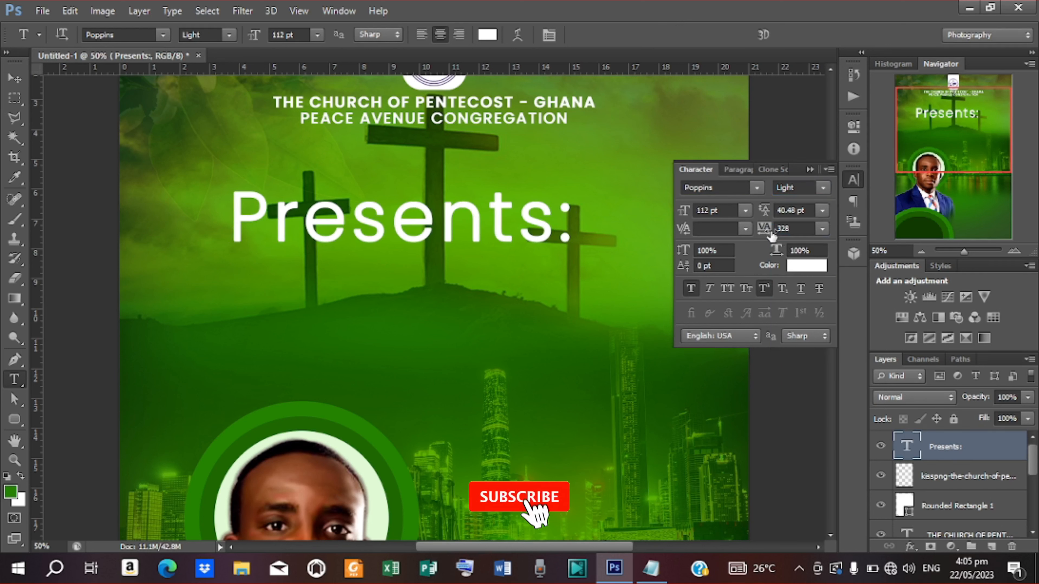
Step: Scale the "Presents:" text down to about 29% and center it over the middle cross's post
{"action": "left_click", "coordinate": [13, 78]}
{"action": "left_click_drag", "start_coordinate": [646, 193], "coordinate": [647, 192]}
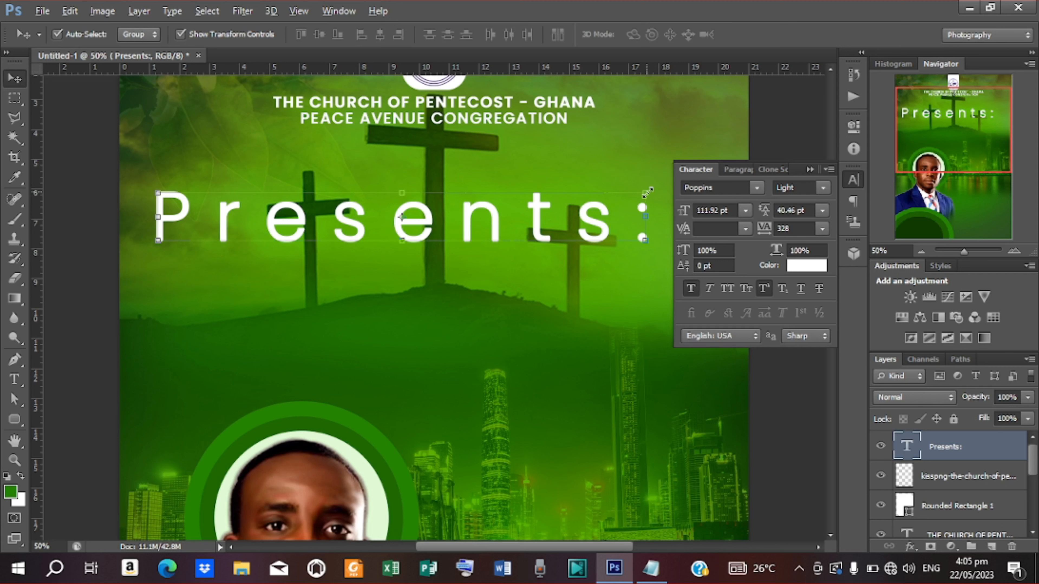
{"action": "left_click", "coordinate": [648, 193]}
{"action": "left_click_drag", "start_coordinate": [675, 111], "coordinate": [478, 230]}
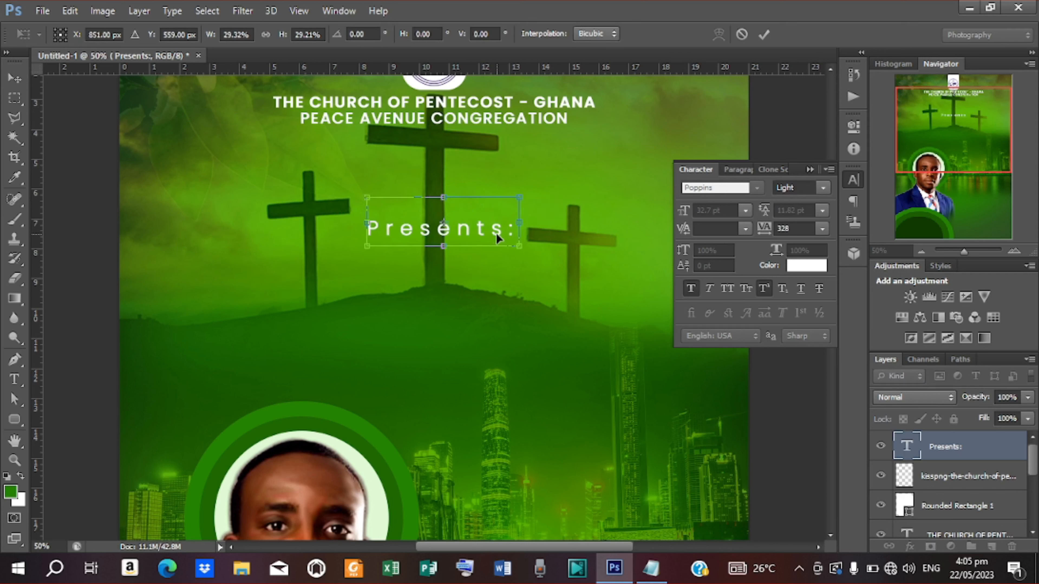
{"action": "left_click", "coordinate": [764, 33]}
{"action": "left_click", "coordinate": [809, 170]}
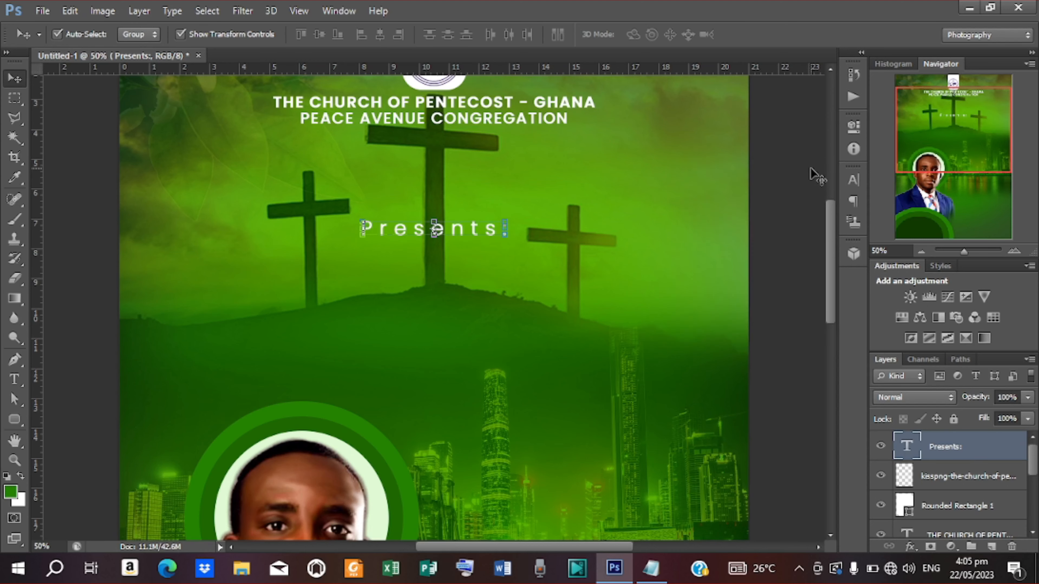
Step: Nudge the "Presents:" text straight up until it sits just below the middle cross's crossbar
{"action": "key", "text": "ctrl+minus"}
{"action": "key", "text": "ctrl+minus"}
{"action": "left_click", "coordinate": [674, 241]}
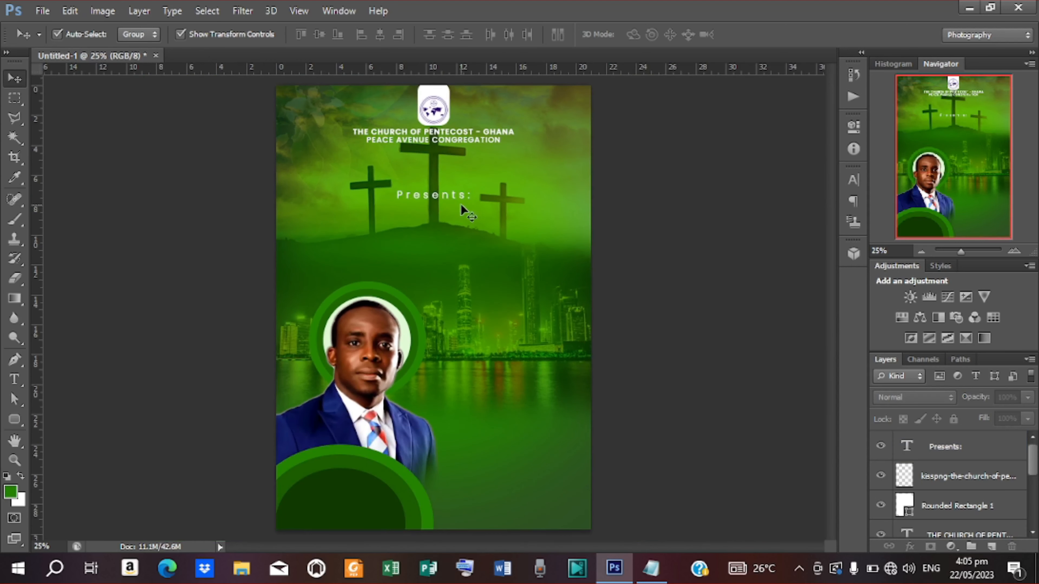
{"action": "left_click", "coordinate": [442, 196]}
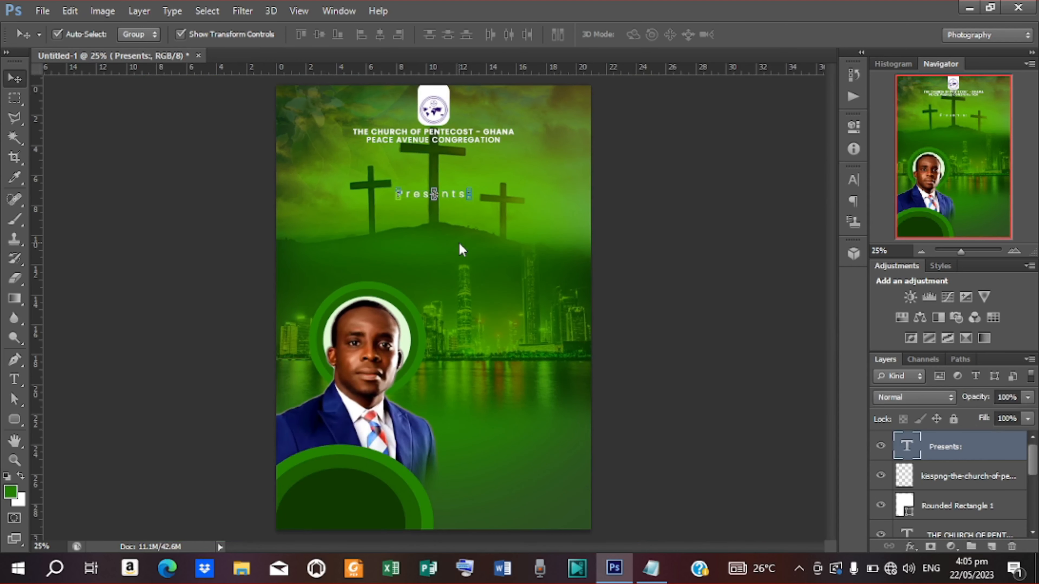
{"action": "key", "text": "shift+Up"}
{"action": "key", "text": "shift+Up"}
{"action": "key", "text": "shift+Up"}
{"action": "key", "text": "shift+Up"}
{"action": "key", "text": "shift+Up"}
{"action": "key", "text": "shift+Up"}
{"action": "key", "text": "shift+Up"}
{"action": "key", "text": "shift+Up"}
{"action": "key", "text": "shift+Up"}
{"action": "key", "text": "shift+Up"}
{"action": "key", "text": "shift+Up"}
{"action": "key", "text": "shift+Up"}
{"action": "key", "text": "shift+Up"}
{"action": "key", "text": "shift+Up"}
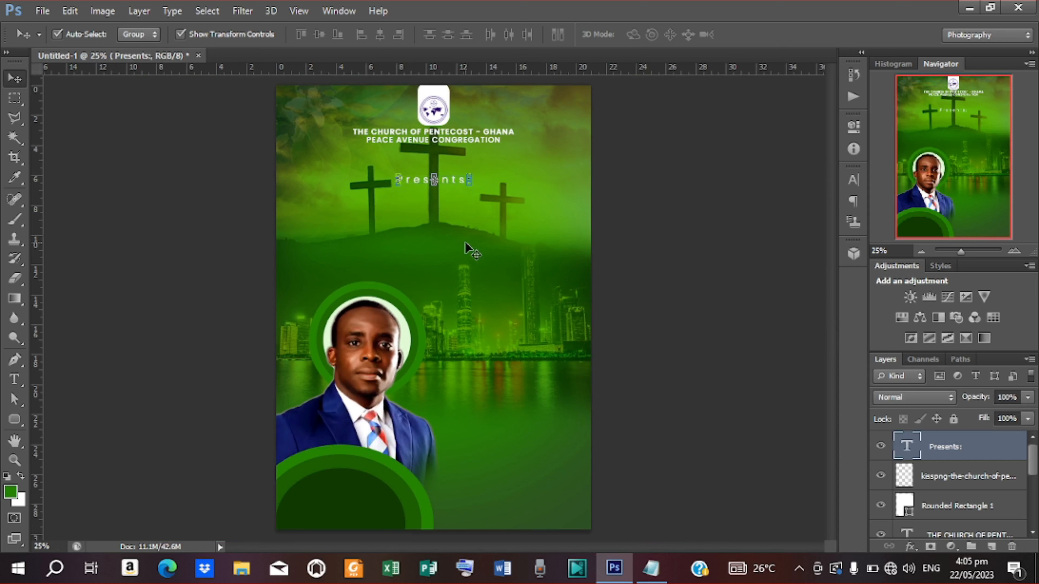
{"action": "key", "text": "shift+Up"}
{"action": "key", "text": "shift+Up"}
{"action": "key", "text": "shift+Up"}
{"action": "key", "text": "shift+Up"}
{"action": "key", "text": "shift+Up"}
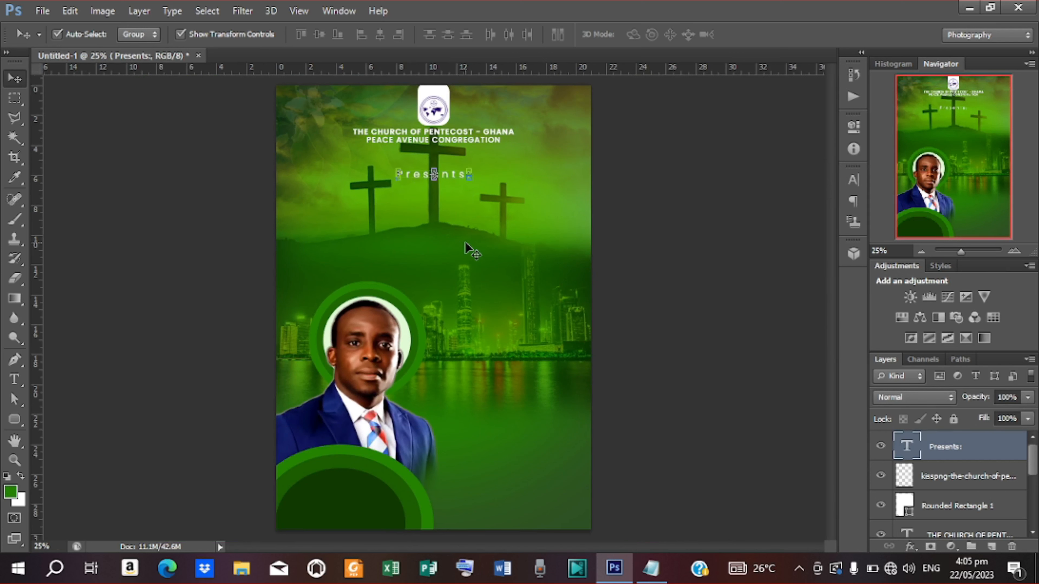
{"action": "key", "text": "shift+Up"}
{"action": "key", "text": "shift+Up"}
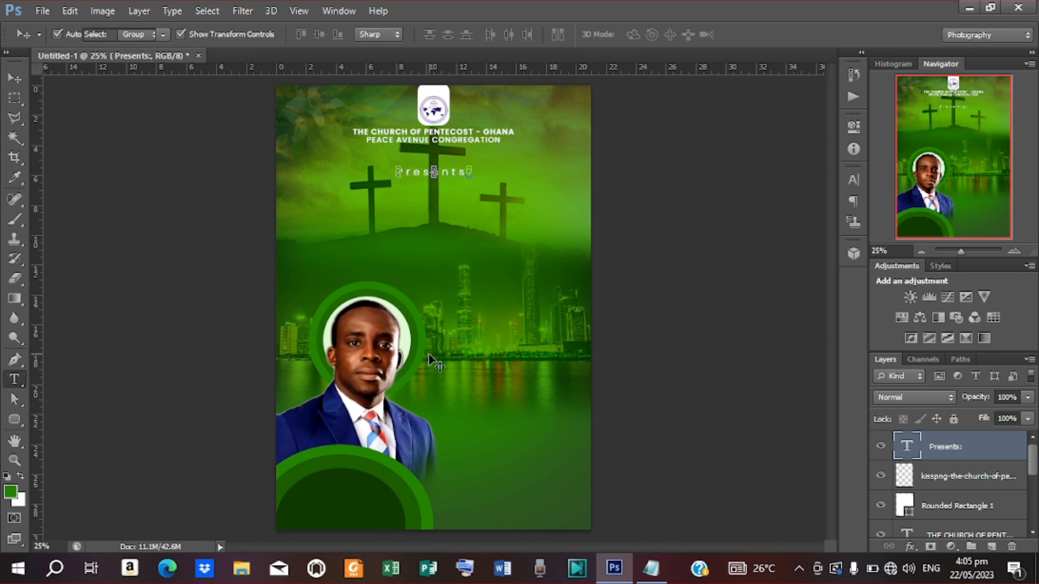
Step: Copy "SOLDIERS" from the Notepad text file into a new text layer below "Presents:" in the flyer and commit it
{"action": "key", "text": "t"}
{"action": "left_click", "coordinate": [368, 240]}
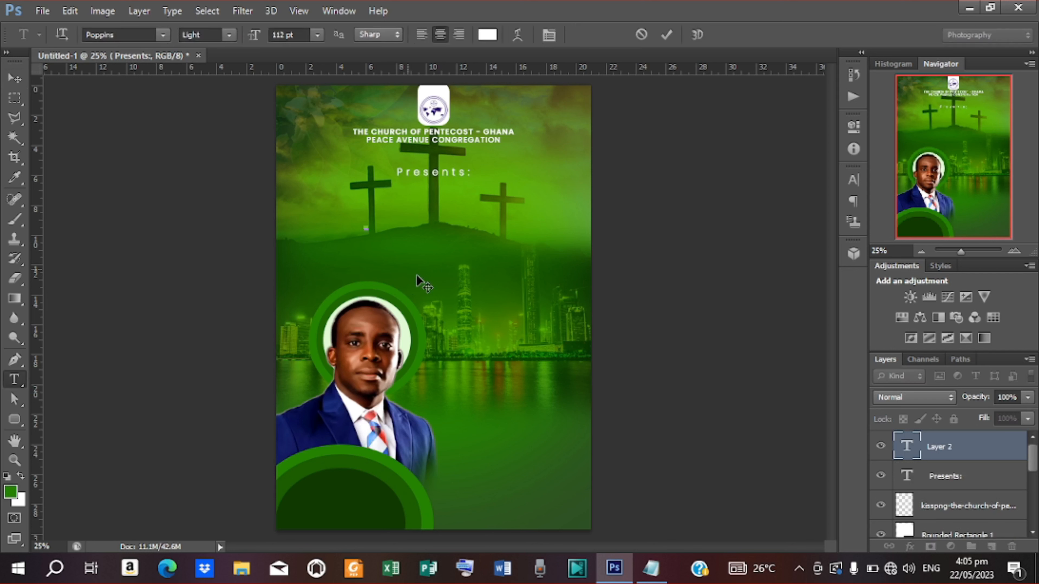
{"action": "left_click", "coordinate": [653, 567]}
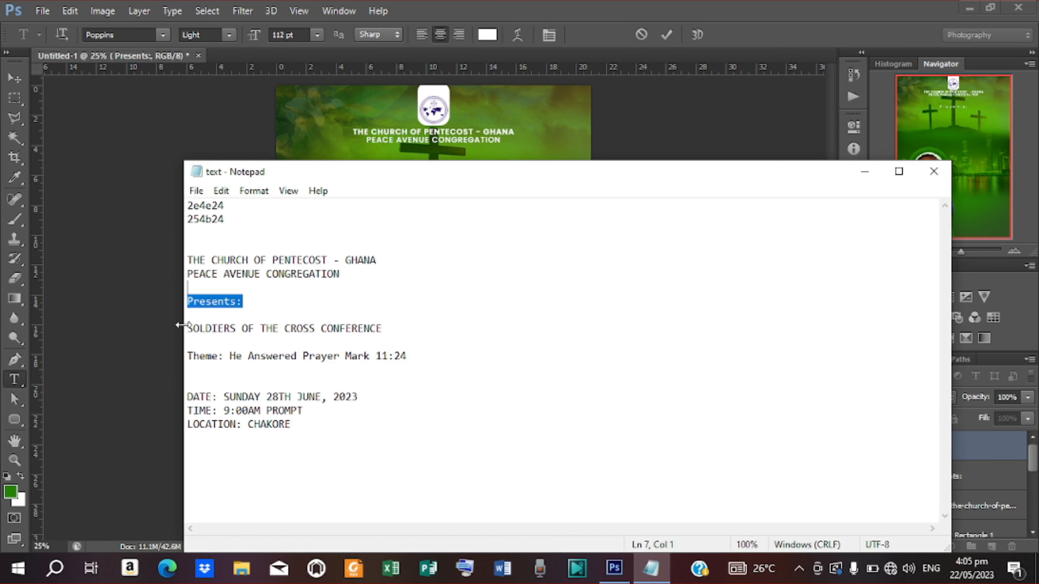
{"action": "left_click_drag", "start_coordinate": [187, 328], "coordinate": [238, 329]}
{"action": "key", "text": "ctrl+c"}
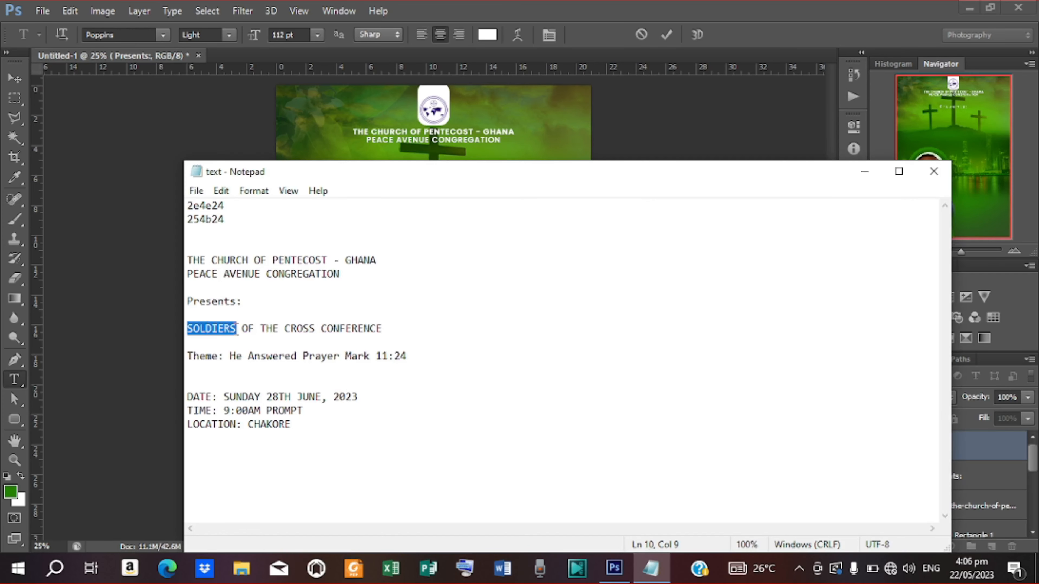
{"action": "left_click", "coordinate": [864, 171]}
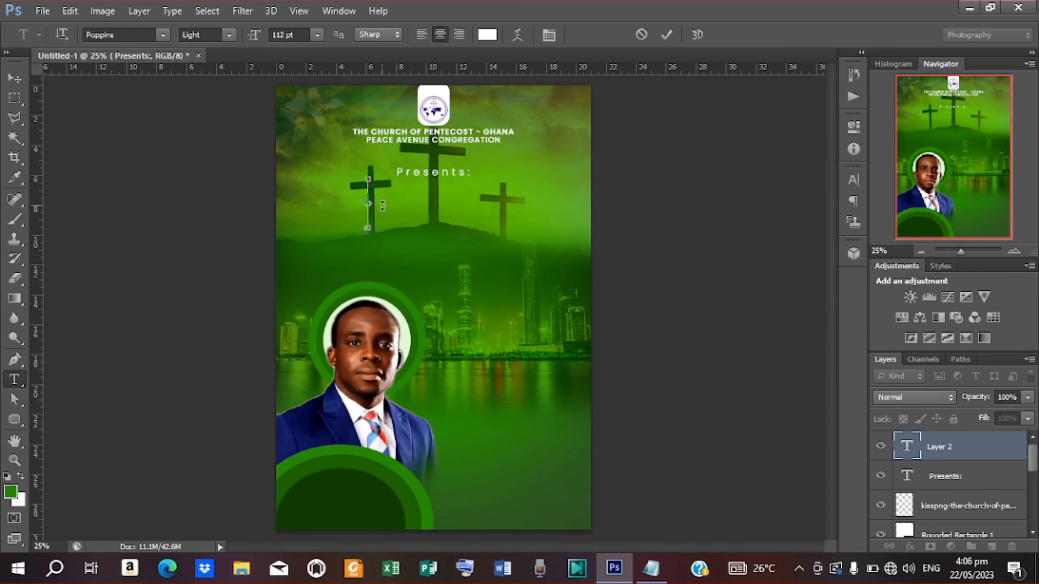
{"action": "key", "text": "ctrl+v"}
{"action": "left_click", "coordinate": [666, 35]}
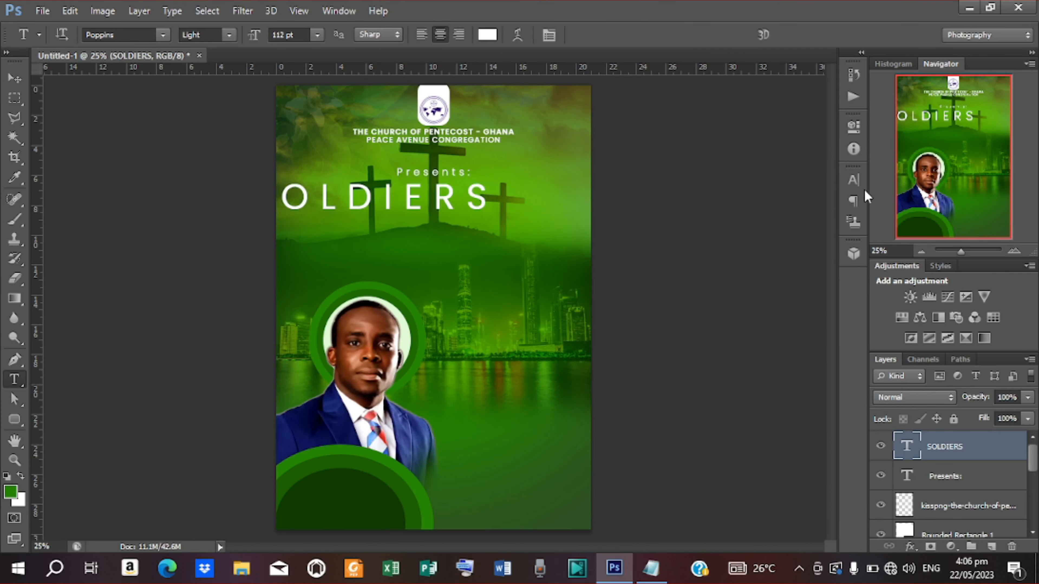
Step: Set the "SOLDIERS" text to Poppins Black with a tracking of 25
{"action": "left_click", "coordinate": [853, 180]}
{"action": "left_click", "coordinate": [822, 229]}
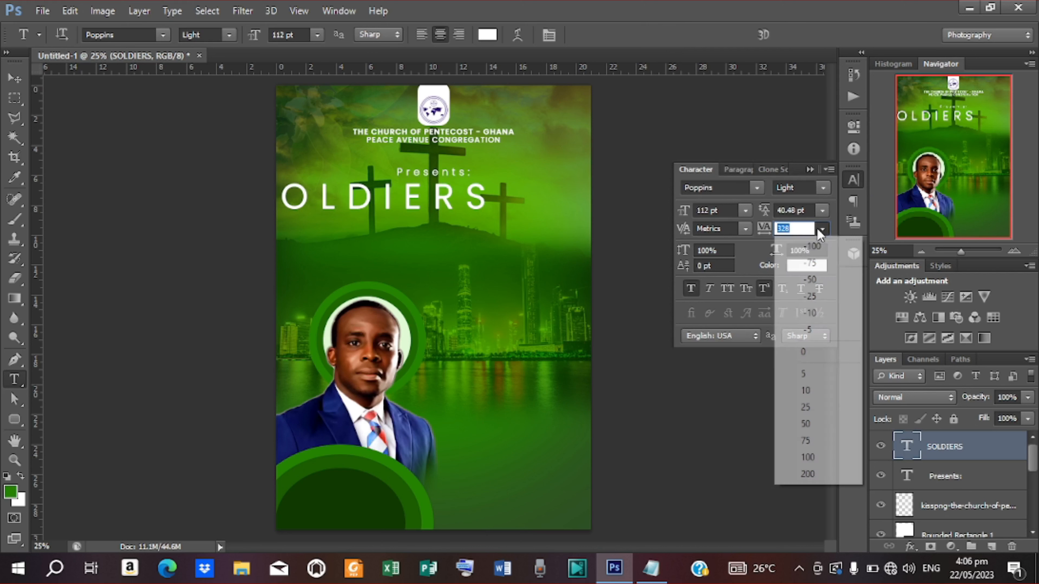
{"action": "left_click", "coordinate": [807, 392]}
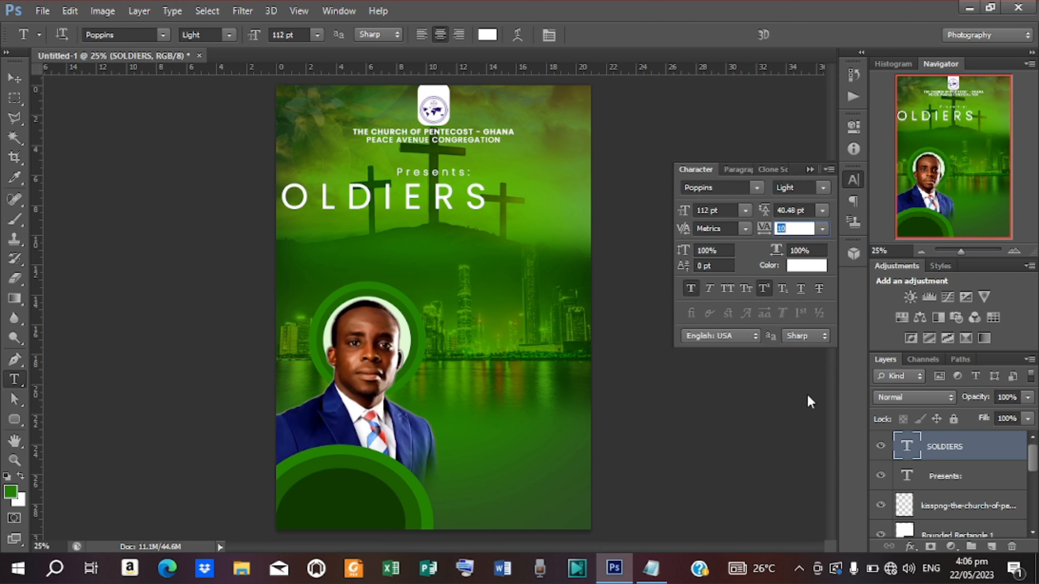
{"action": "left_click", "coordinate": [818, 188]}
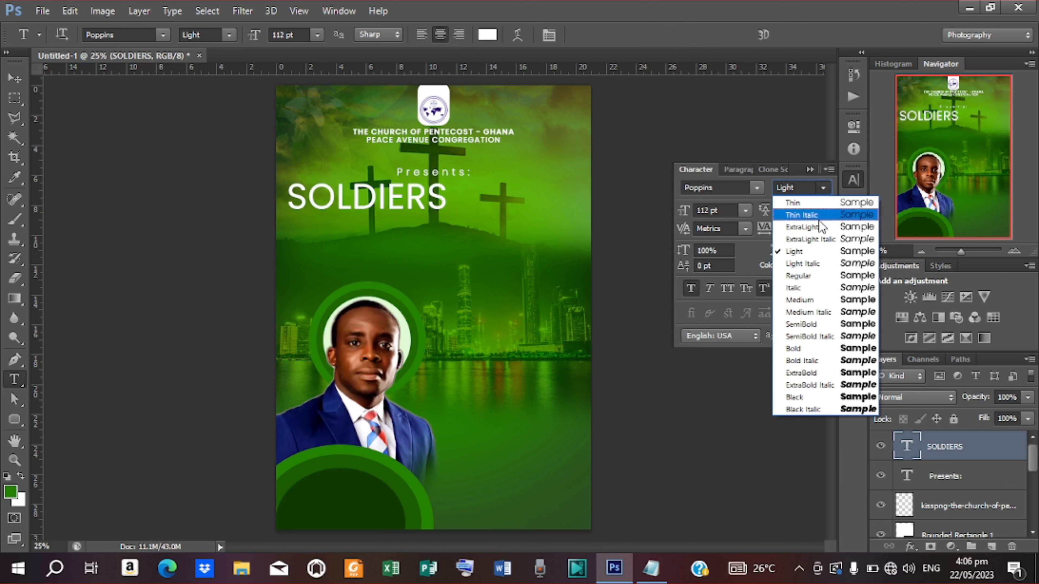
{"action": "left_click", "coordinate": [804, 395]}
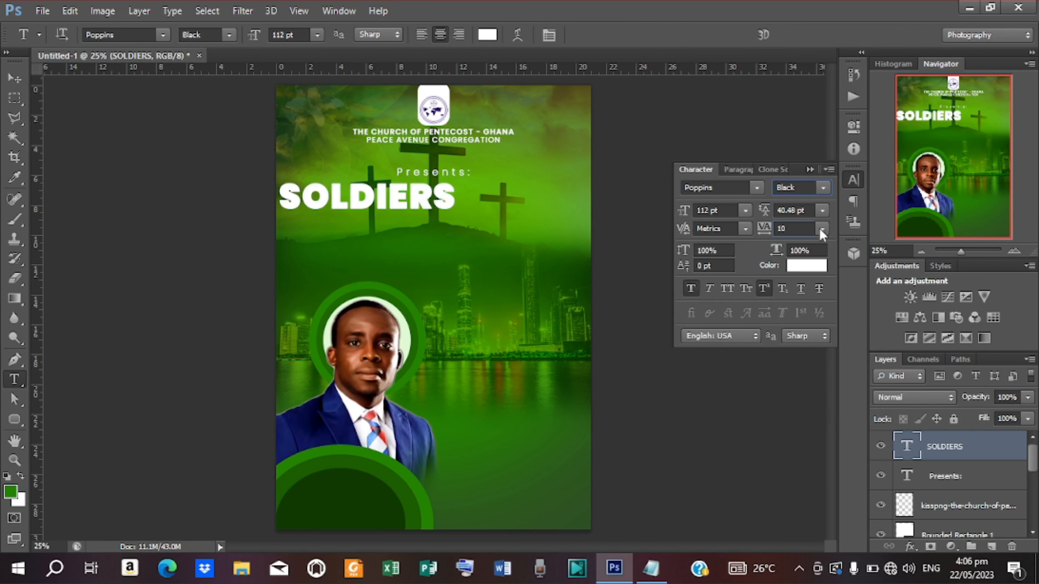
{"action": "left_click", "coordinate": [821, 228]}
{"action": "left_click", "coordinate": [809, 404]}
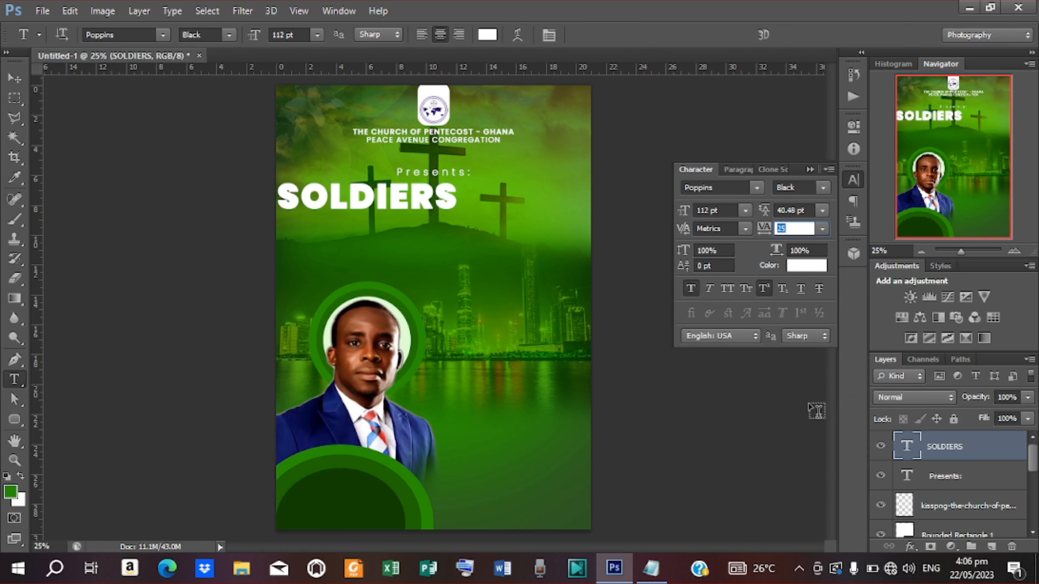
{"action": "left_click", "coordinate": [15, 77]}
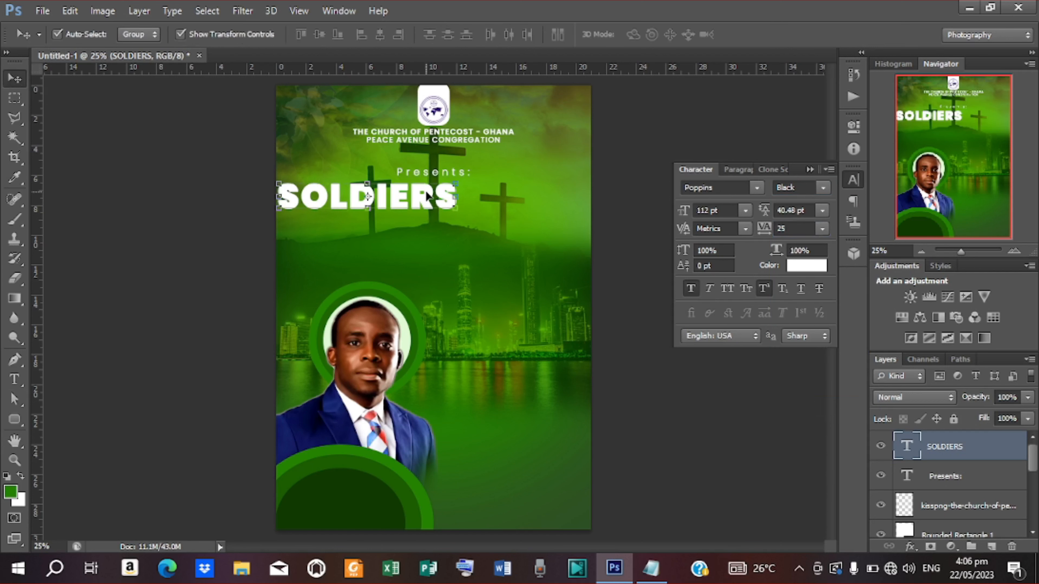
Step: Enlarge the "SOLDIERS" text to about 146 pt with slightly narrowed proportions and center it below "Presents:" at the middle cross's base
{"action": "left_click", "coordinate": [459, 209]}
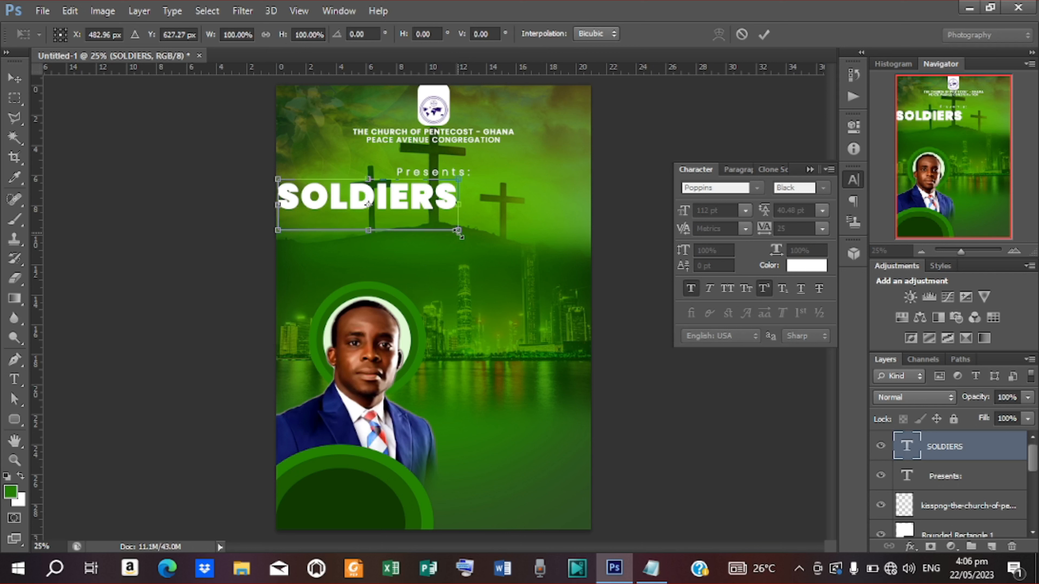
{"action": "left_click_drag", "start_coordinate": [459, 233], "coordinate": [510, 244]}
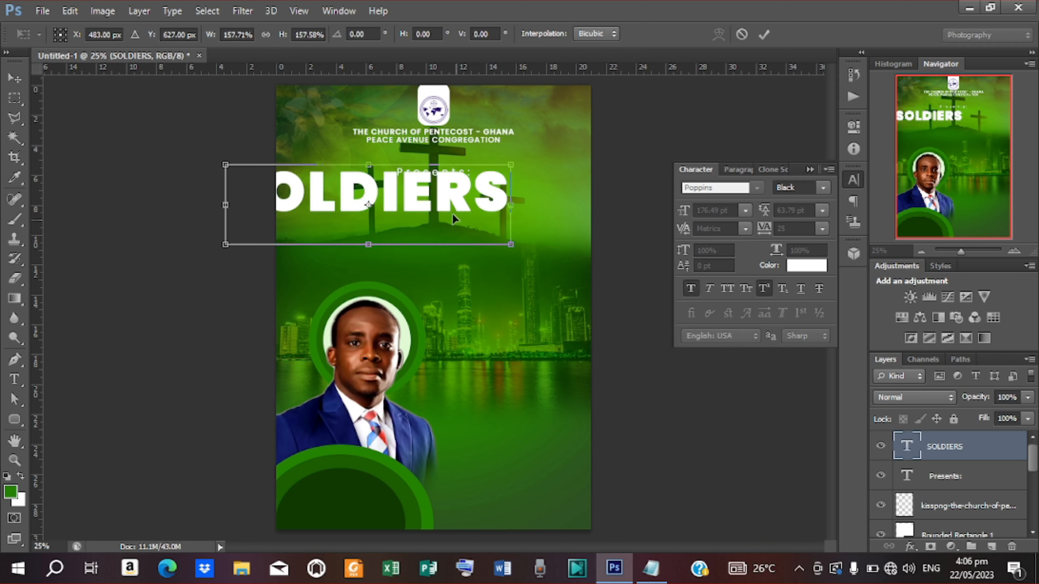
{"action": "left_click_drag", "start_coordinate": [451, 212], "coordinate": [517, 250]}
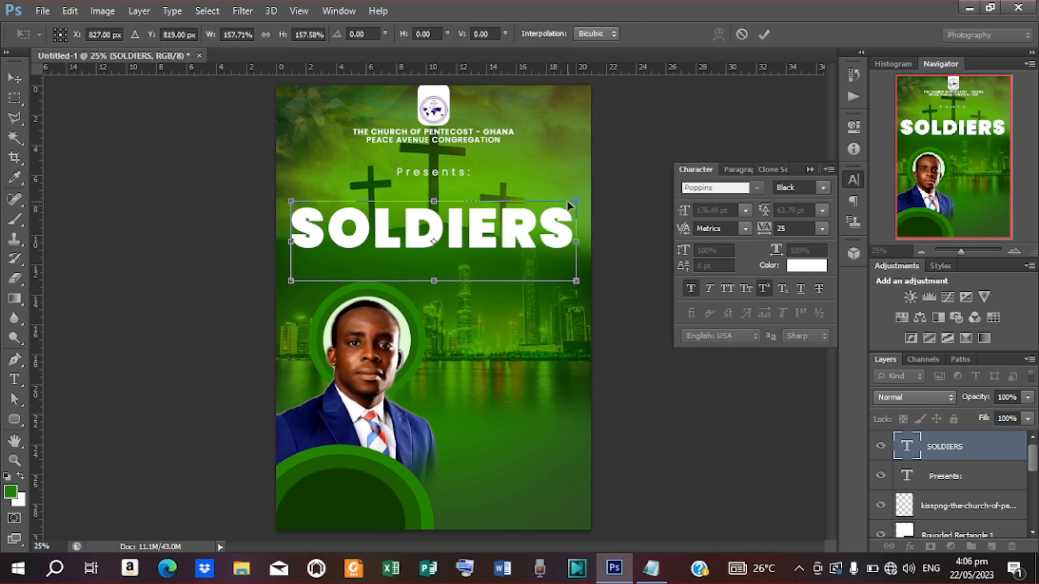
{"action": "left_click_drag", "start_coordinate": [577, 200], "coordinate": [526, 215]}
{"action": "left_click_drag", "start_coordinate": [433, 267], "coordinate": [433, 273]}
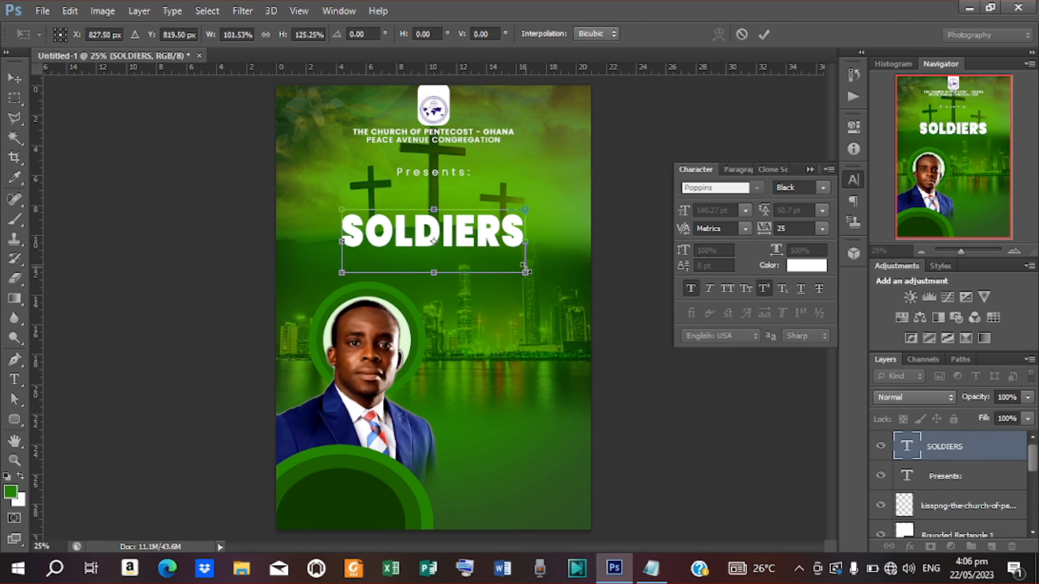
{"action": "left_click", "coordinate": [763, 34]}
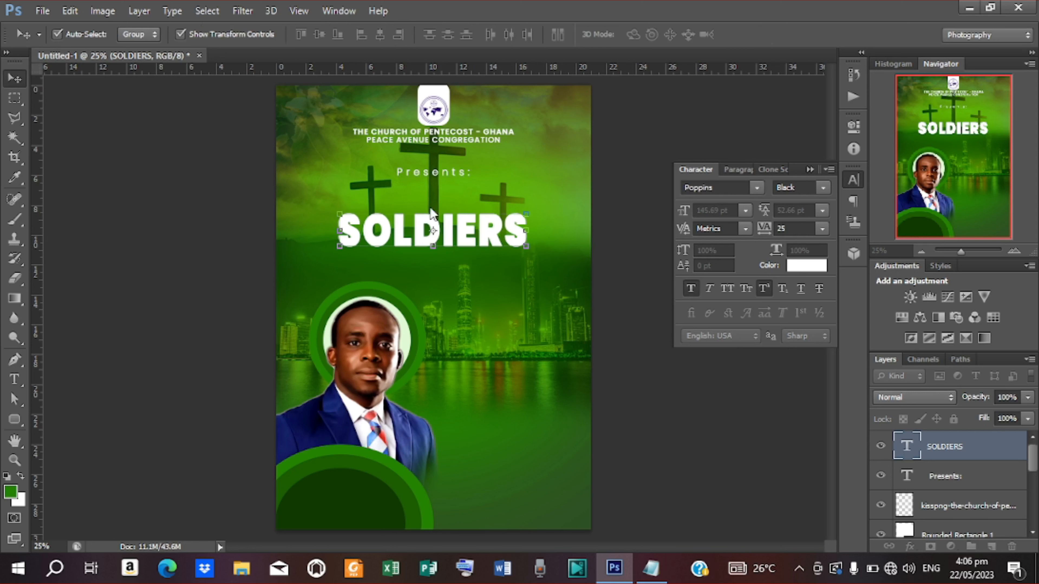
Step: Open the Poppins font style choices for the "SOLDIERS" text
{"action": "left_click", "coordinate": [23, 452]}
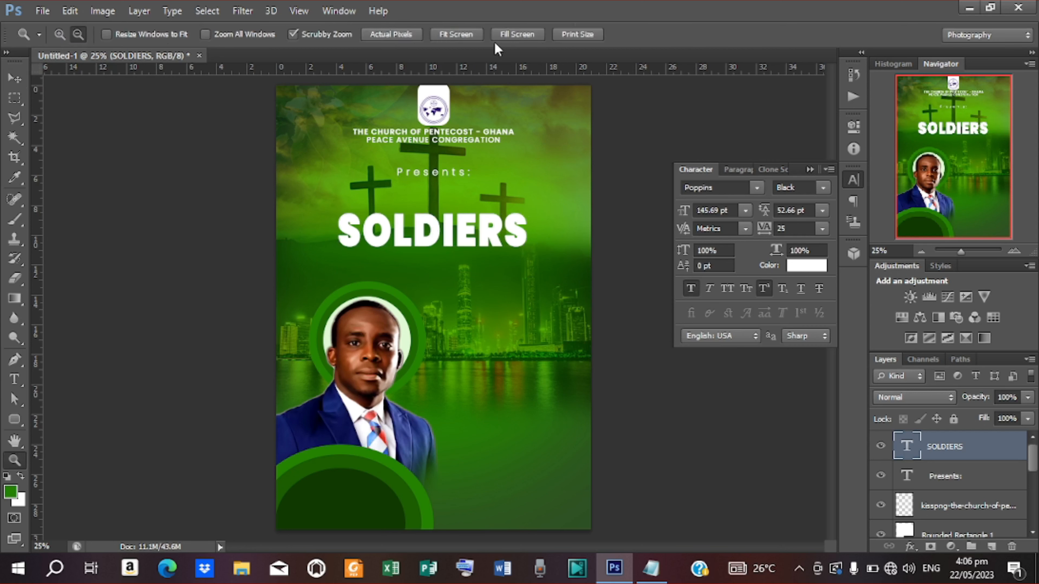
{"action": "left_click", "coordinate": [460, 33]}
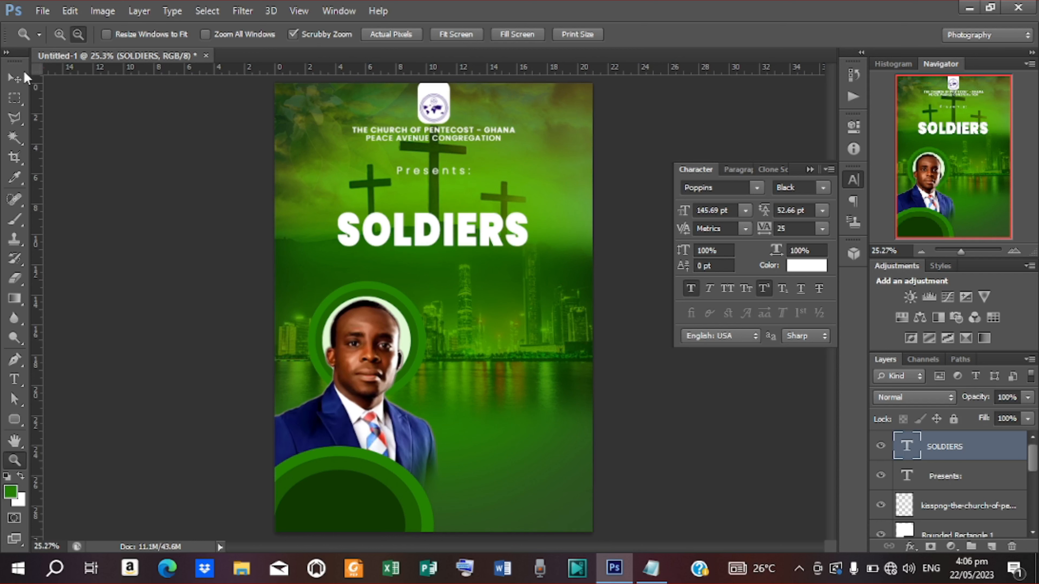
{"action": "left_click", "coordinate": [14, 78]}
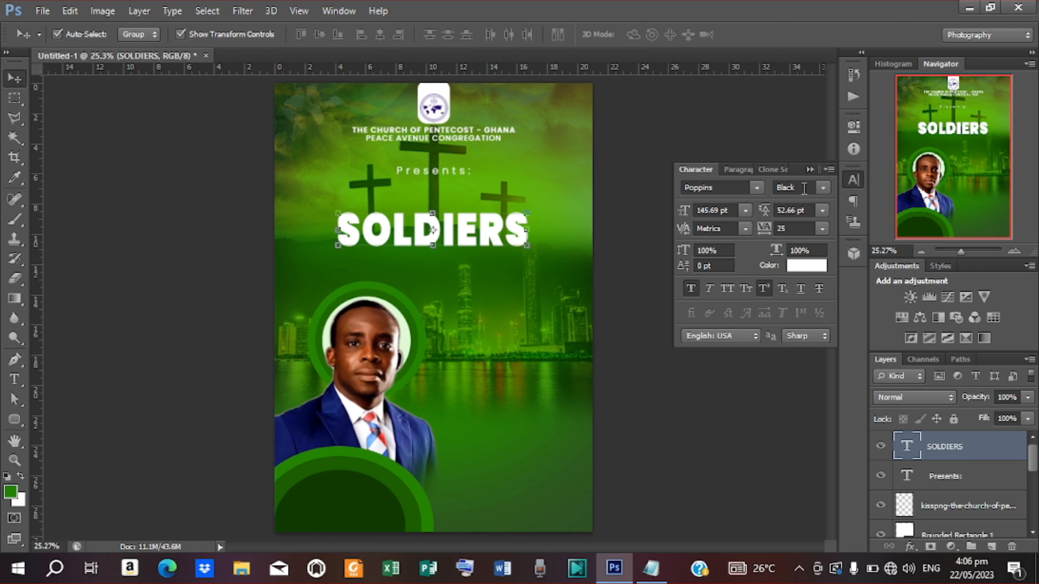
{"action": "left_click", "coordinate": [823, 187]}
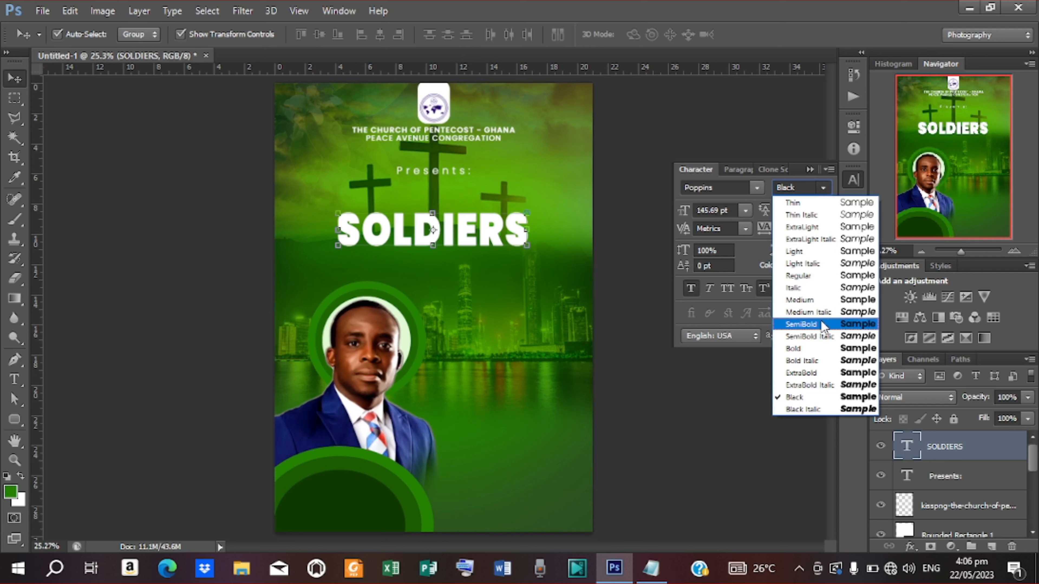
Step: Set the SOLDIERS text's font style to ExtraBold and scale it up to about 105%
{"action": "left_click", "coordinate": [804, 374]}
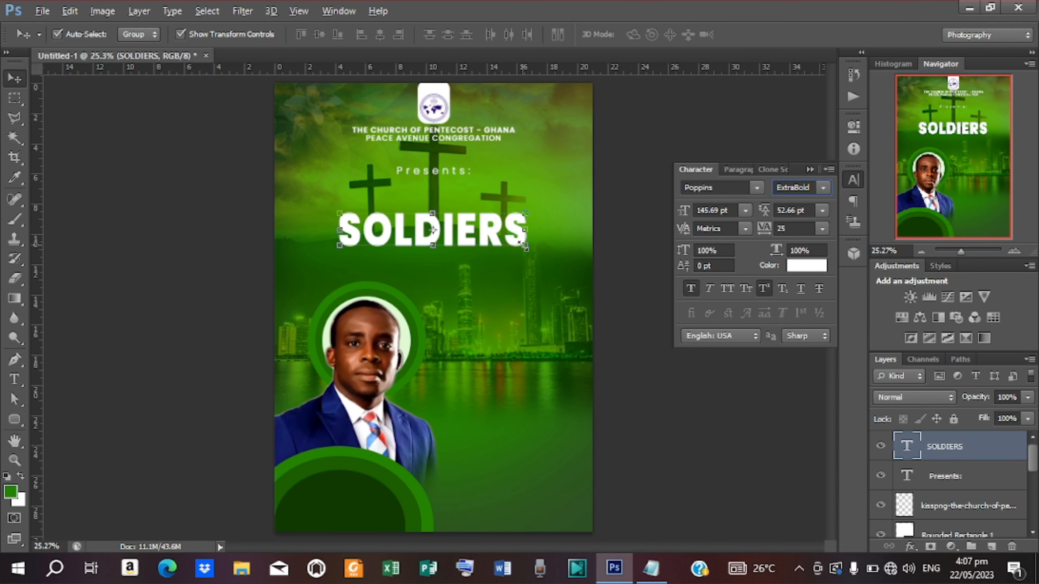
{"action": "left_click", "coordinate": [523, 245]}
{"action": "left_click_drag", "start_coordinate": [529, 272], "coordinate": [533, 275]}
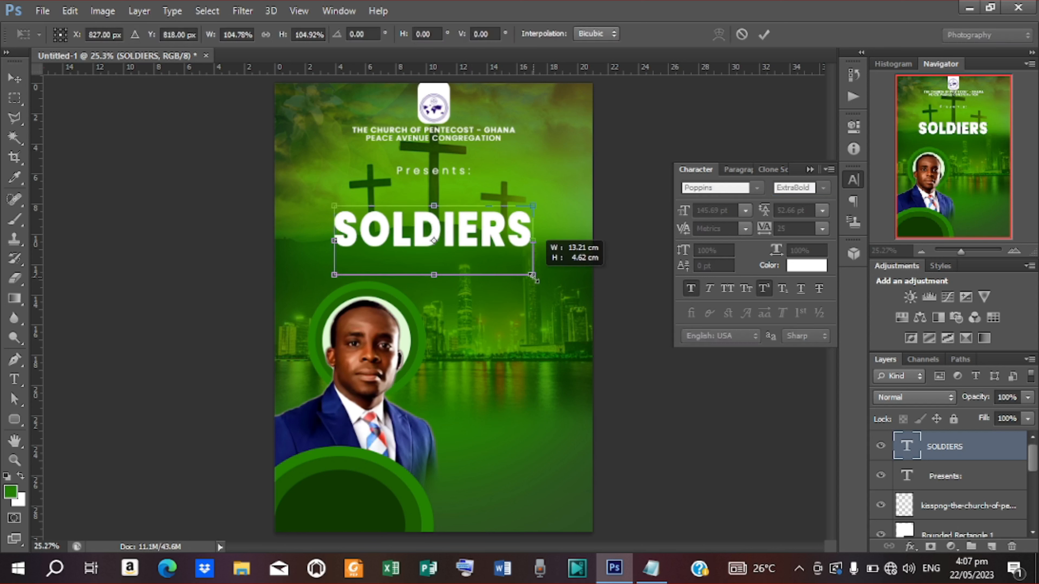
{"action": "left_click", "coordinate": [763, 35]}
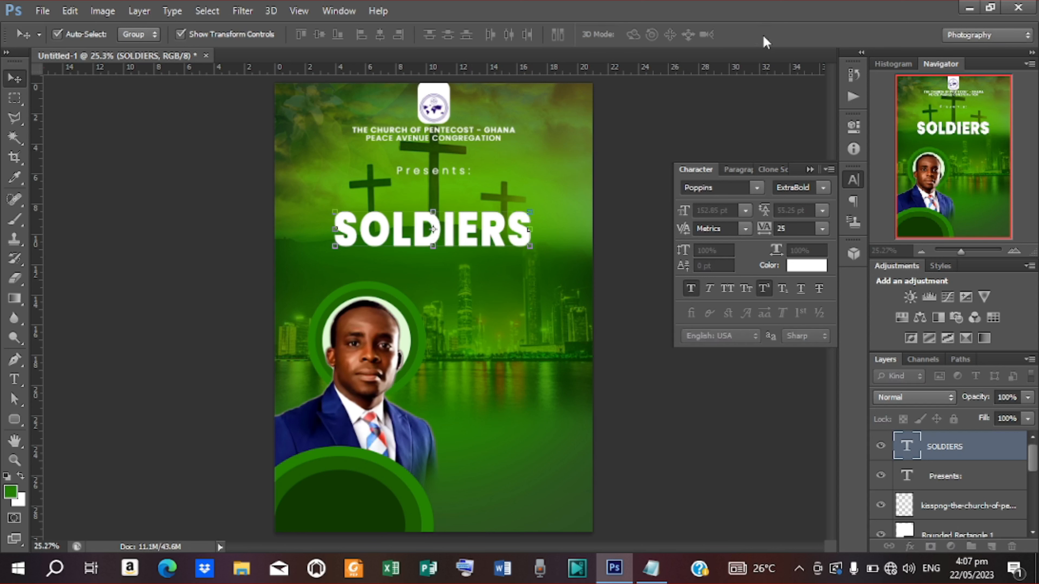
Step: Center the SOLDIERS text horizontally on the canvas and clear the selection
{"action": "key", "text": "ctrl+a"}
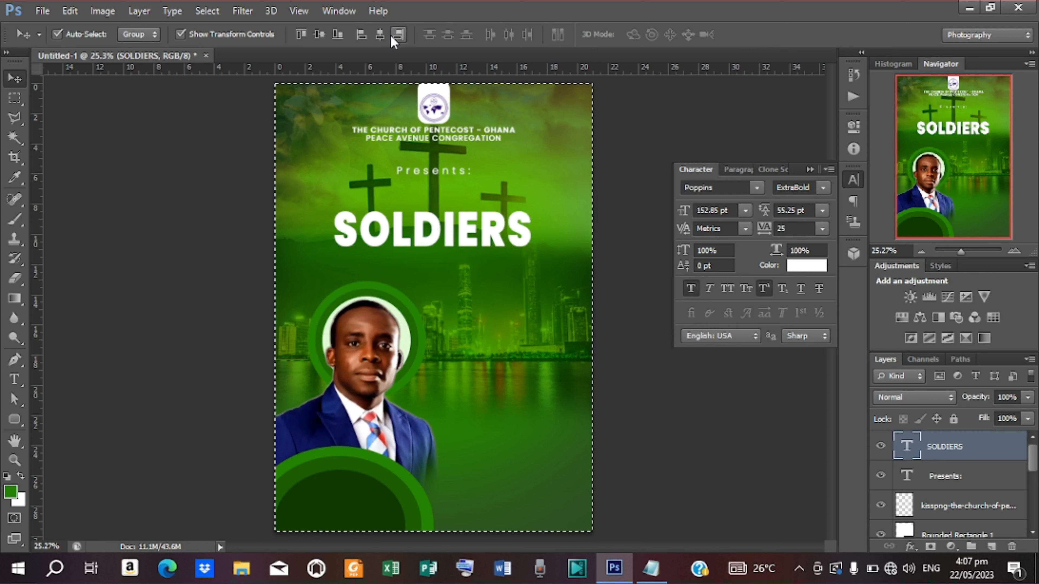
{"action": "left_click", "coordinate": [382, 33]}
{"action": "key", "text": "ctrl+d"}
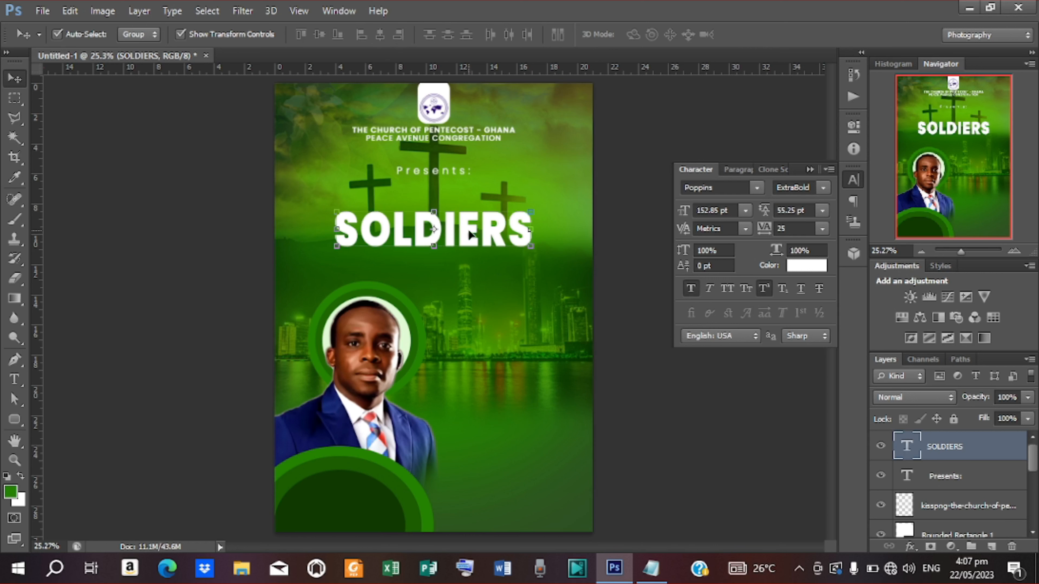
Step: Nudge the SOLDIERS text upward so it sits closer beneath the Presents: line
{"action": "key", "text": "shift+Up"}
{"action": "key", "text": "shift+Up"}
{"action": "key", "text": "shift+Up"}
{"action": "key", "text": "shift+Up"}
{"action": "key", "text": "shift+Up"}
{"action": "key", "text": "shift+Up"}
{"action": "key", "text": "shift+Up"}
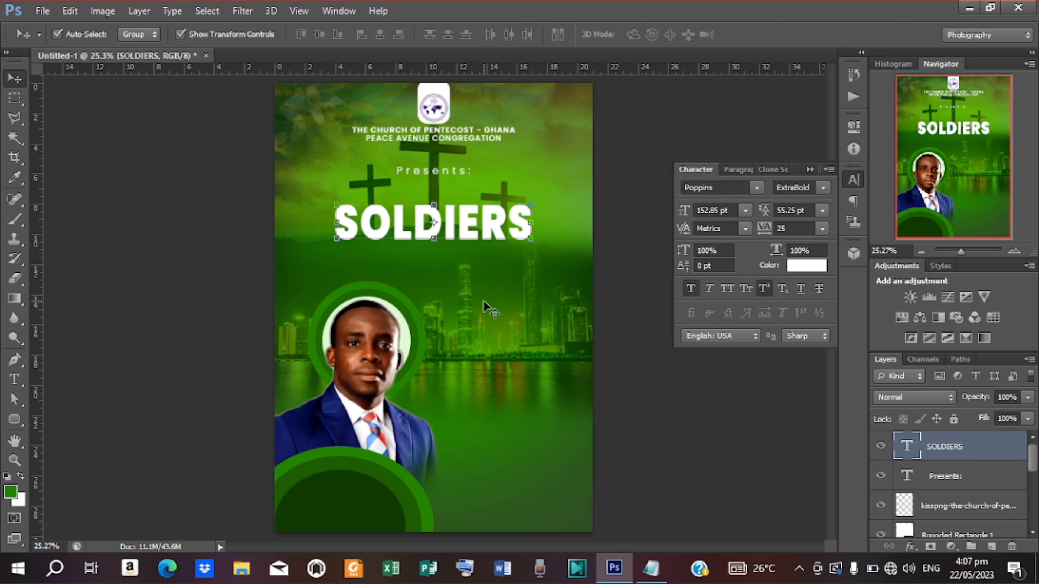
{"action": "key", "text": "shift+Up"}
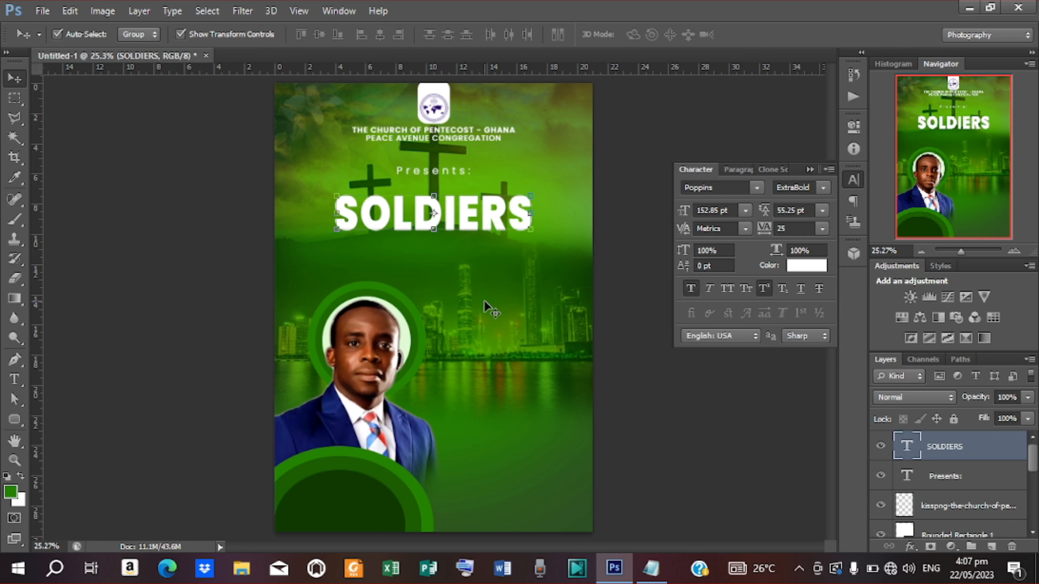
Step: Add a linear Gradient Overlay to the SOLDIERS layer and set its first color stop to suit blue 273680
{"action": "right_click", "coordinate": [947, 456]}
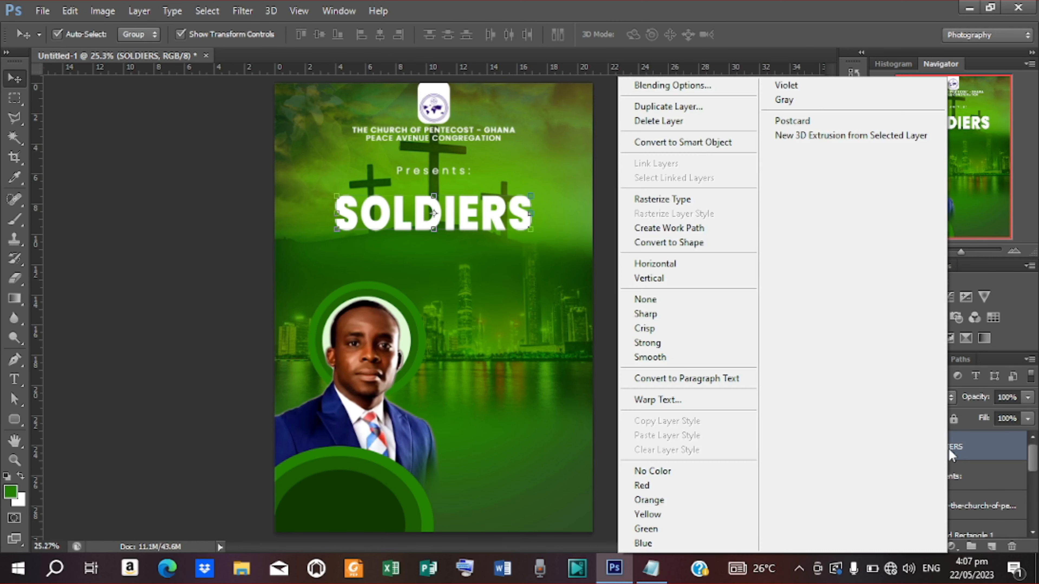
{"action": "left_click", "coordinate": [667, 85]}
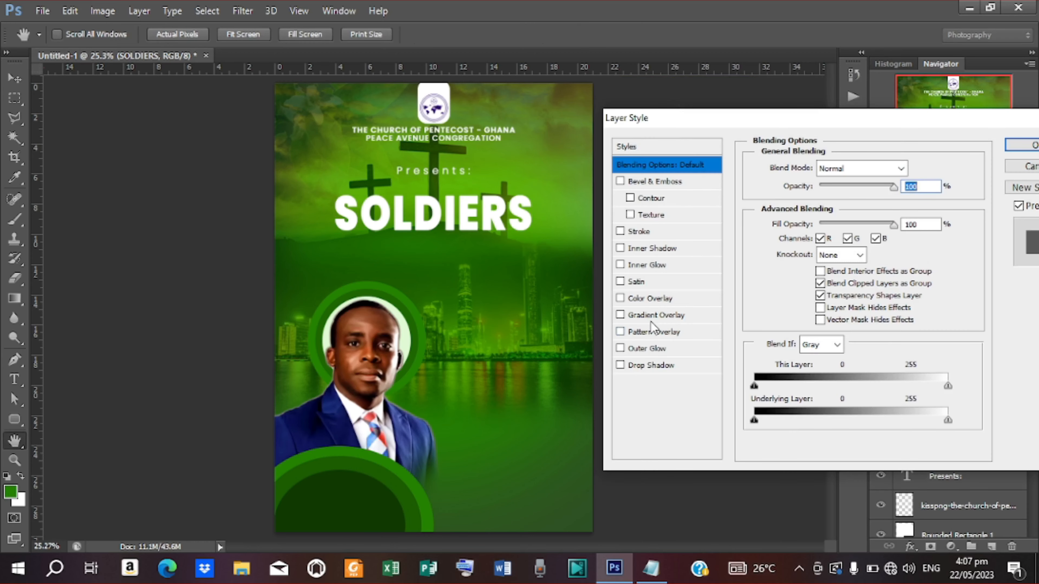
{"action": "left_click", "coordinate": [652, 316]}
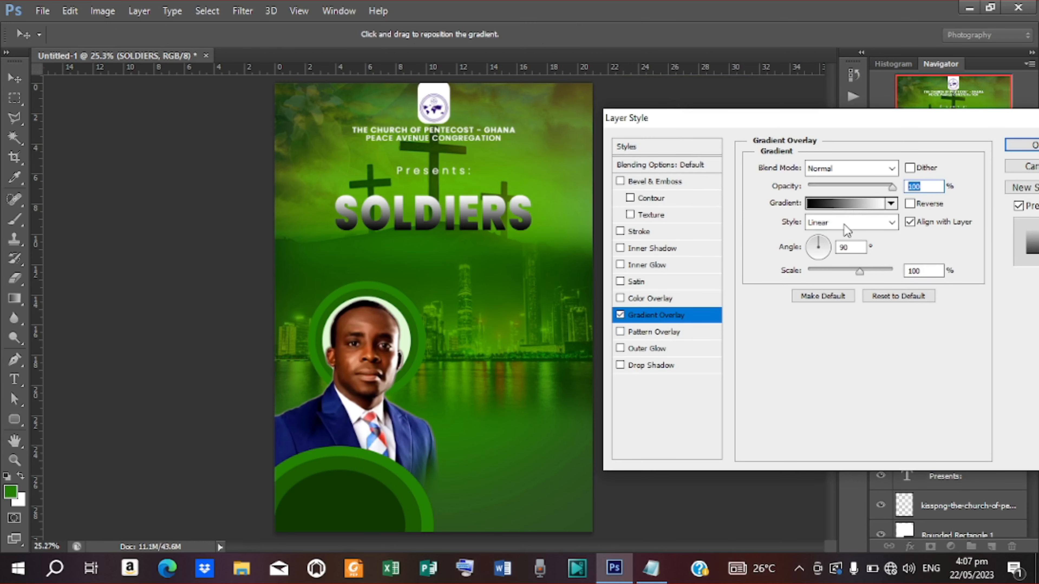
{"action": "left_click", "coordinate": [843, 204]}
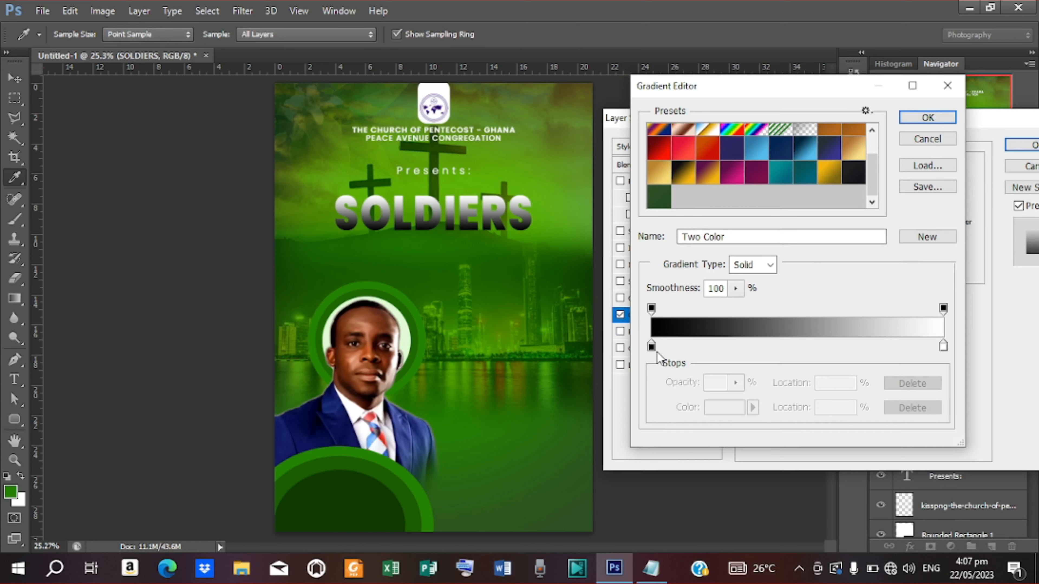
{"action": "left_click", "coordinate": [651, 347]}
{"action": "double_click", "coordinate": [651, 347]}
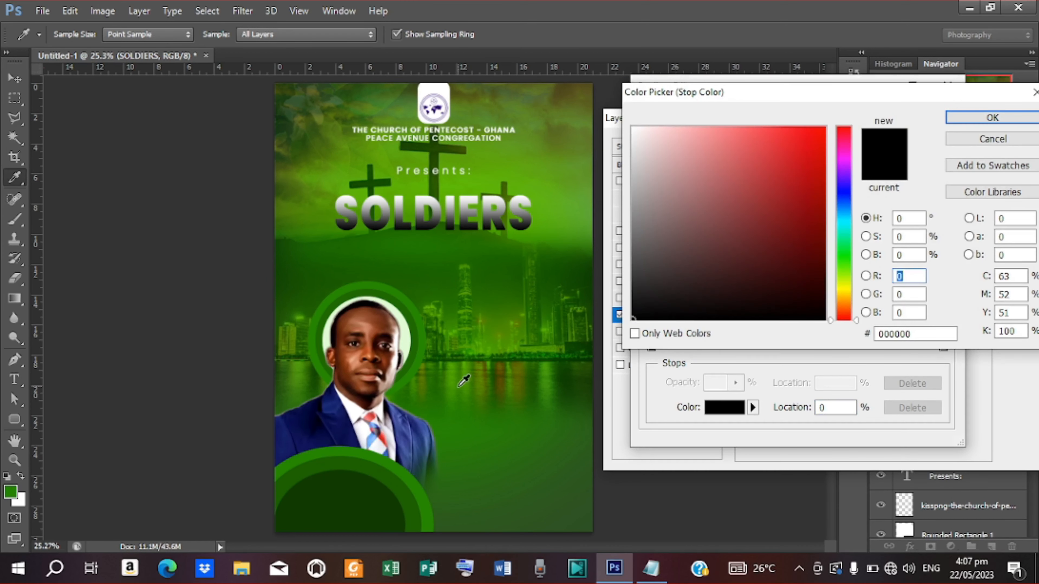
{"action": "left_click", "coordinate": [418, 420]}
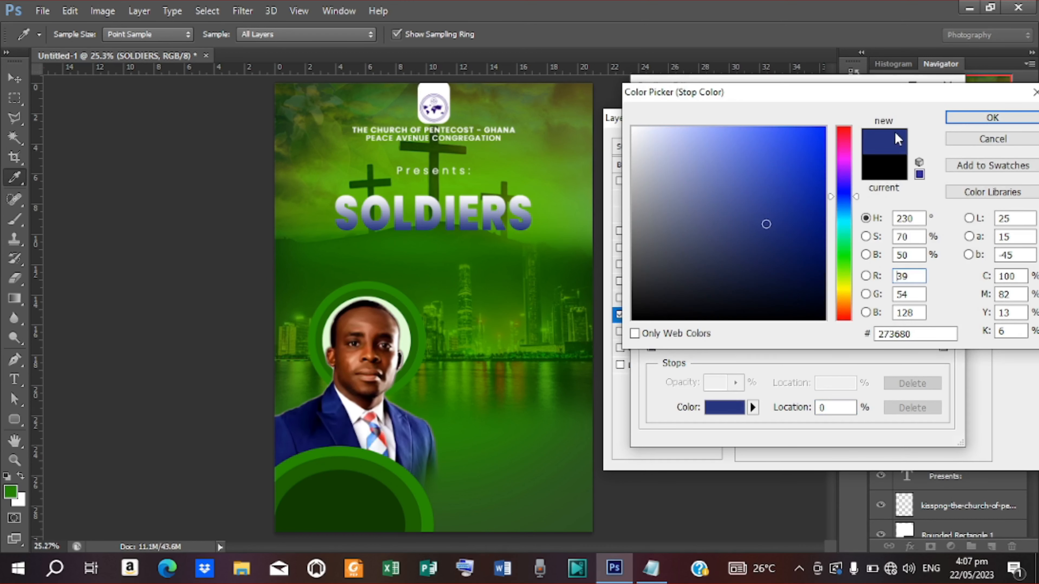
{"action": "left_click", "coordinate": [982, 118]}
Step: Set the gradient's end color stop to the darker suit blue 11185d and accept the gradient
{"action": "left_click", "coordinate": [943, 346]}
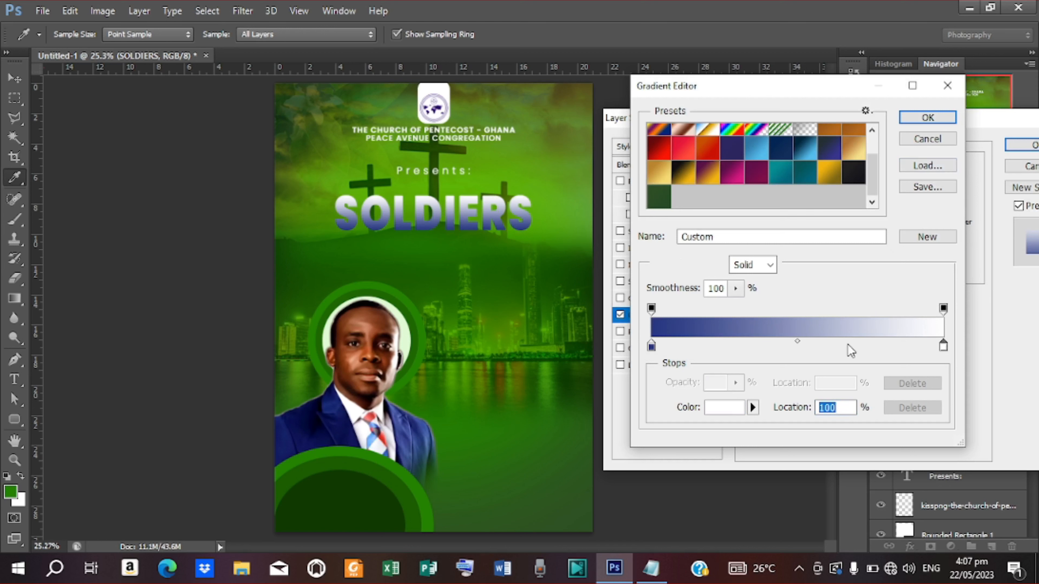
{"action": "left_click", "coordinate": [724, 407]}
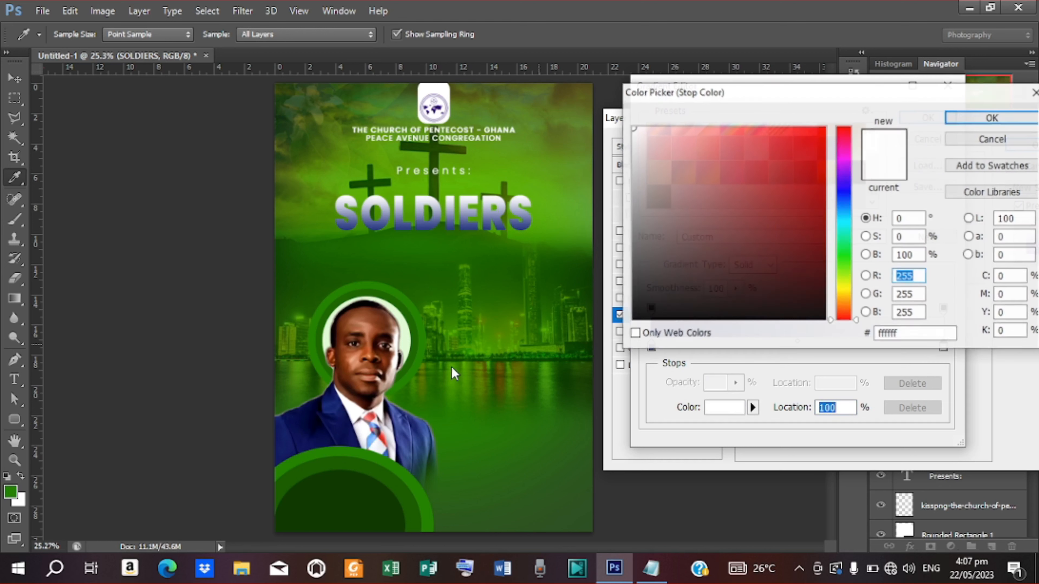
{"action": "left_click", "coordinate": [336, 414]}
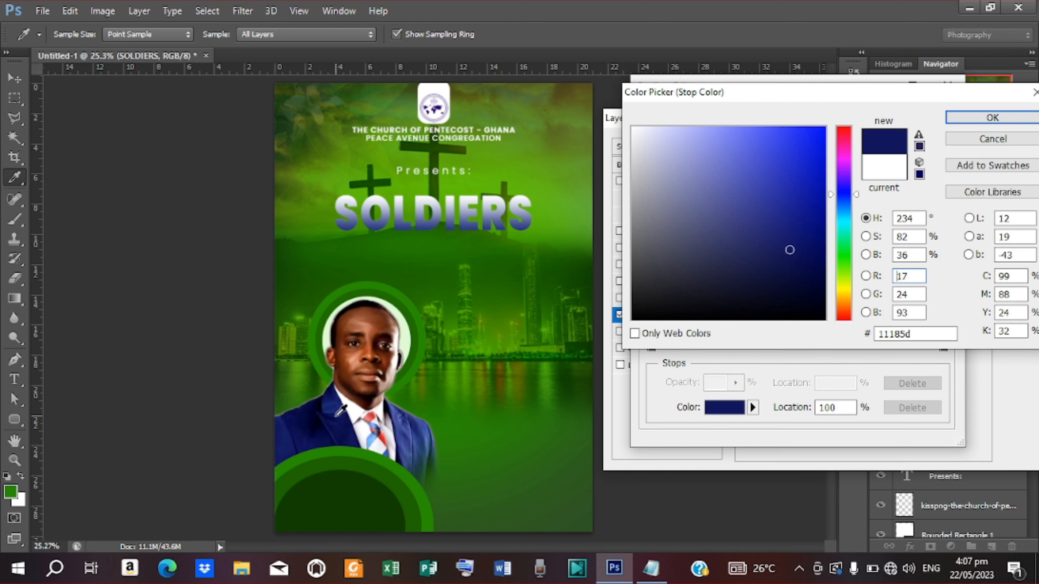
{"action": "left_click", "coordinate": [988, 119]}
{"action": "left_click", "coordinate": [927, 116]}
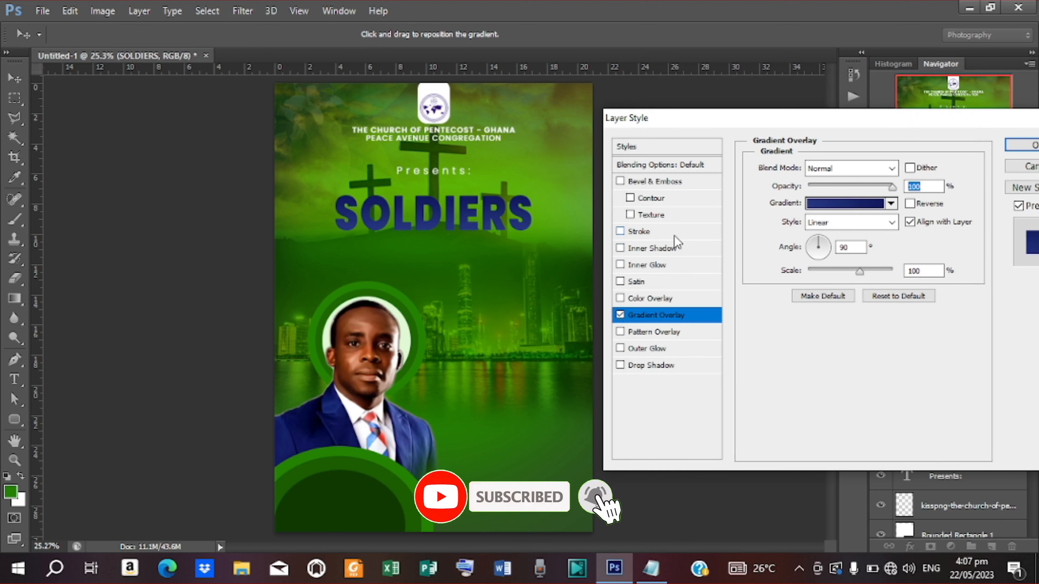
Step: Add a Bevel & Emboss effect to the SOLDIERS layer with the Stroke Emboss style
{"action": "left_click", "coordinate": [647, 180]}
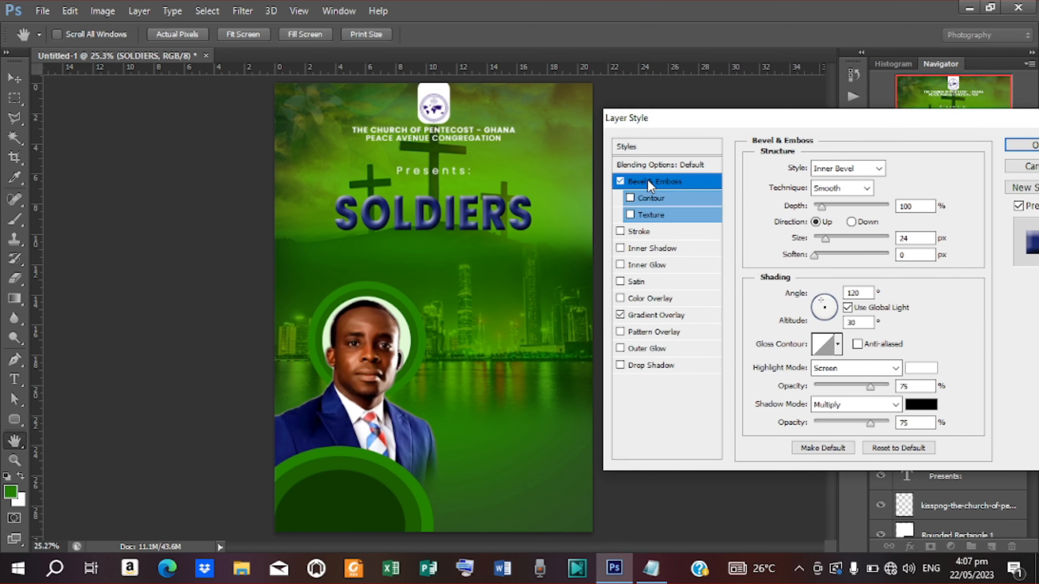
{"action": "left_click", "coordinate": [879, 169]}
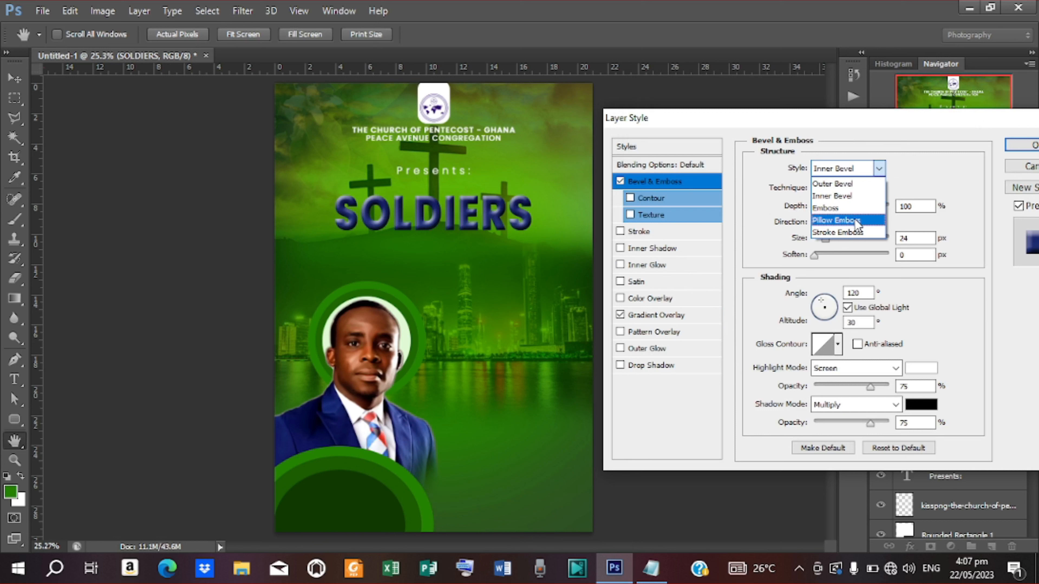
{"action": "left_click", "coordinate": [847, 234]}
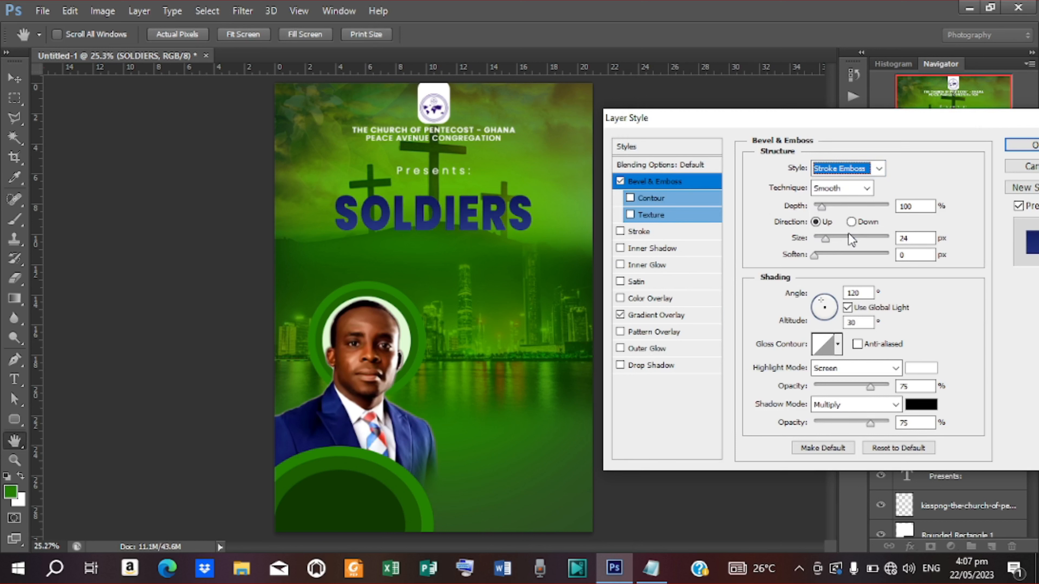
Step: Add a Drop Shadow with a distance of 10 px and a size of 16 px, and apply the layer styles
{"action": "left_click", "coordinate": [655, 366]}
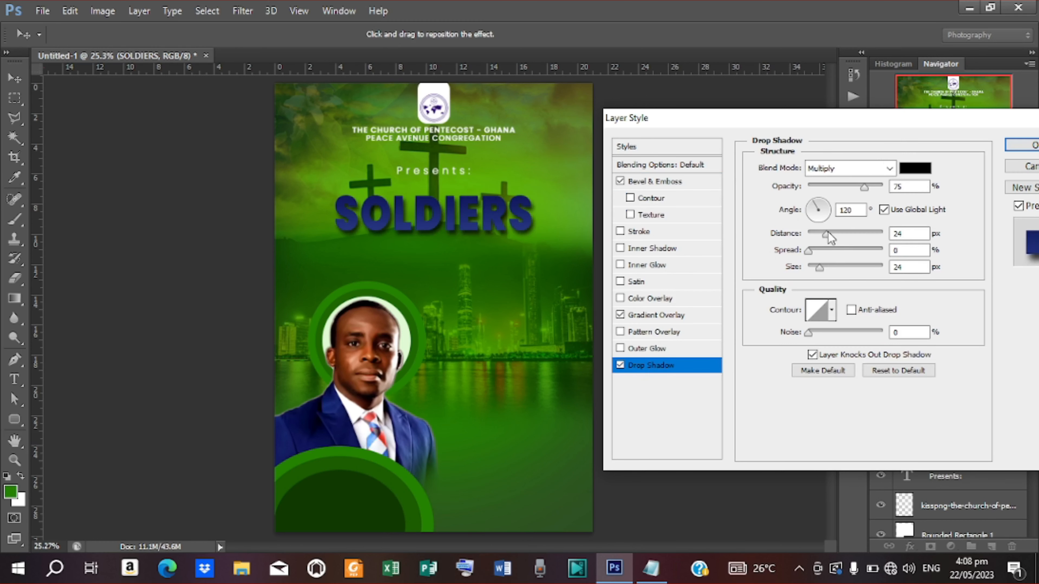
{"action": "left_click_drag", "start_coordinate": [826, 234], "coordinate": [818, 273]}
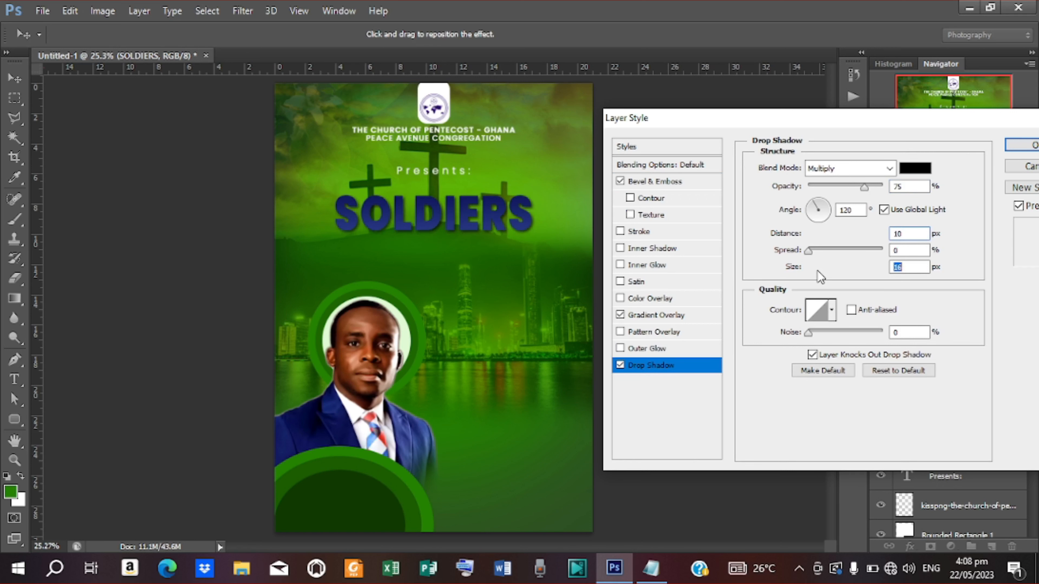
{"action": "left_click", "coordinate": [1023, 151]}
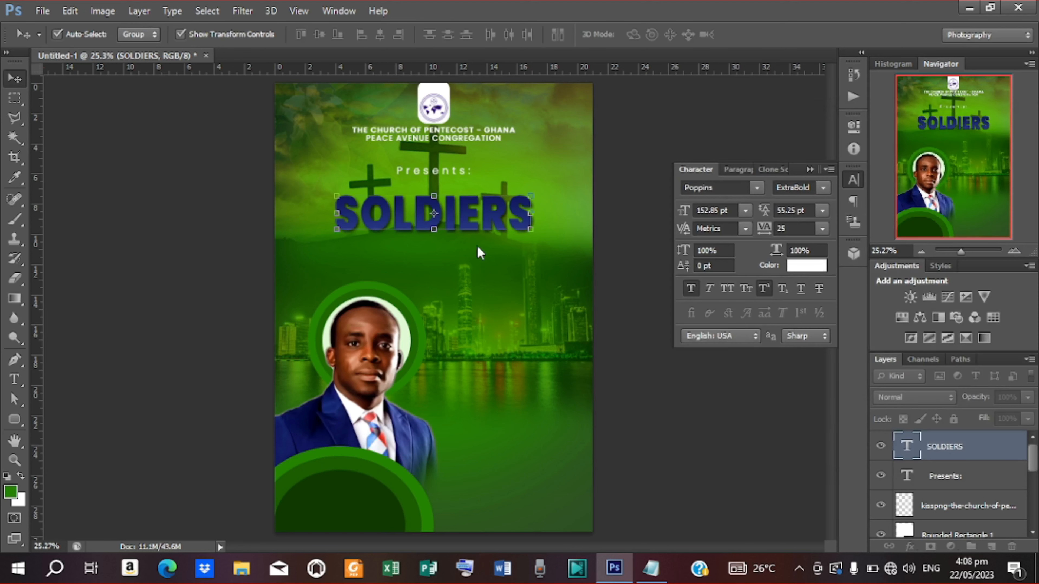
Step: Duplicate the SOLDIERS text directly below the original and replace the copy's wording with CROSS CONFERENCE, copied from the Notepad file
{"action": "left_click", "coordinate": [470, 223]}
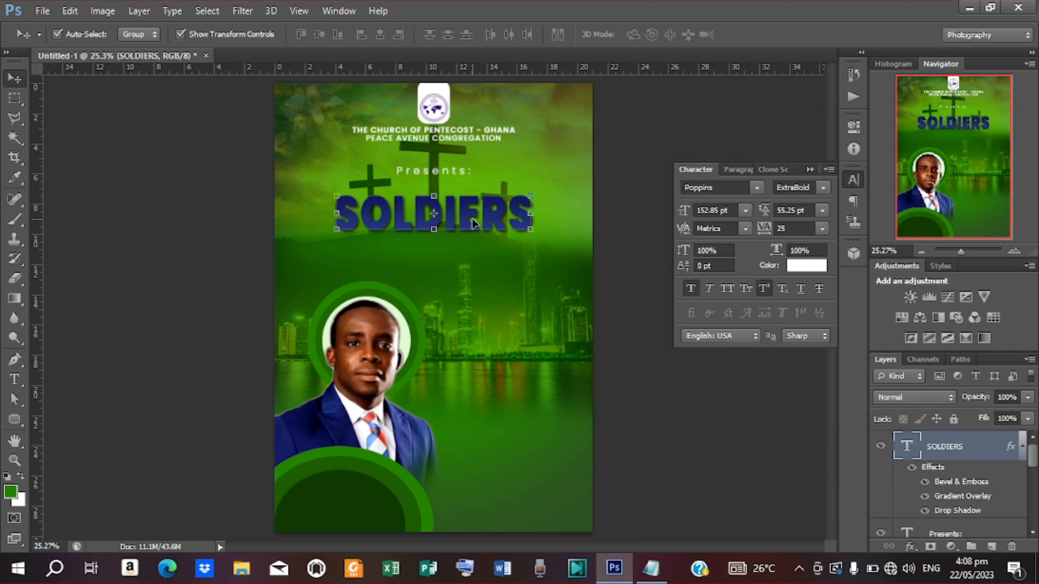
{"action": "left_click_drag", "start_coordinate": [472, 223], "coordinate": [469, 257]}
{"action": "key", "text": "t"}
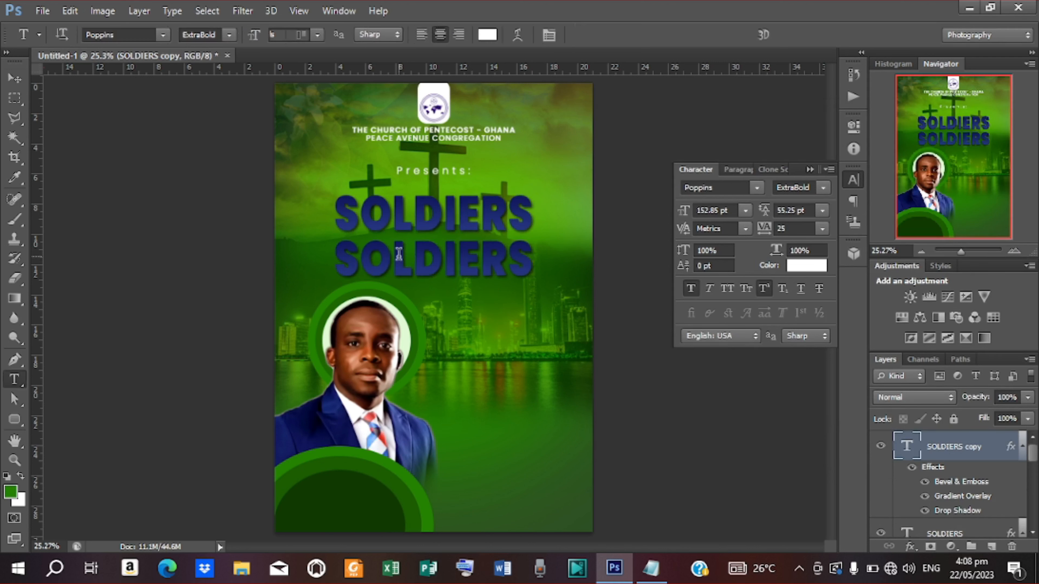
{"action": "left_click", "coordinate": [343, 253]}
{"action": "key", "text": "ctrl+a"}
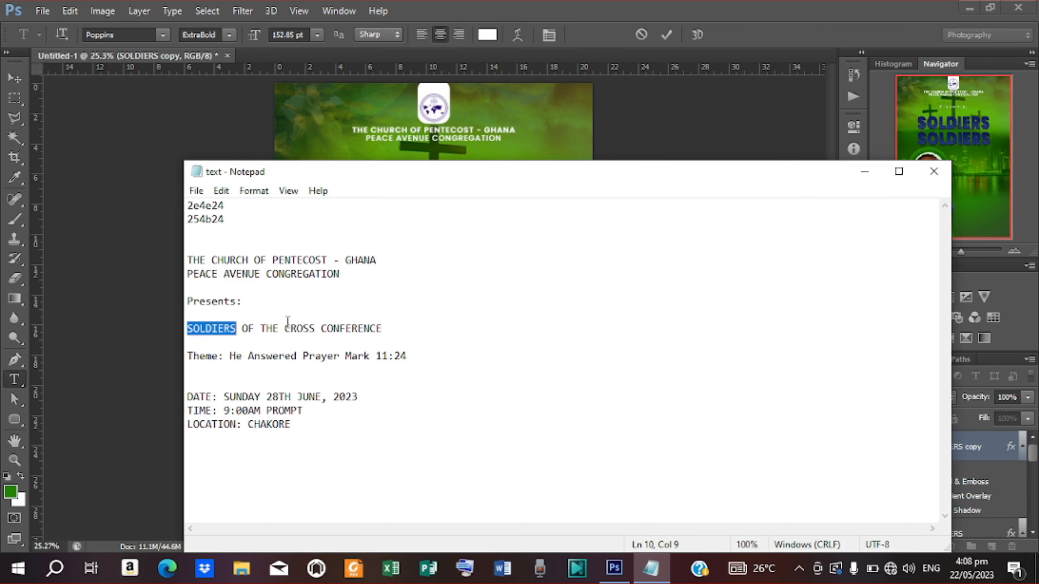
{"action": "left_click_drag", "start_coordinate": [286, 330], "coordinate": [350, 340]}
{"action": "key", "text": "ctrl+c"}
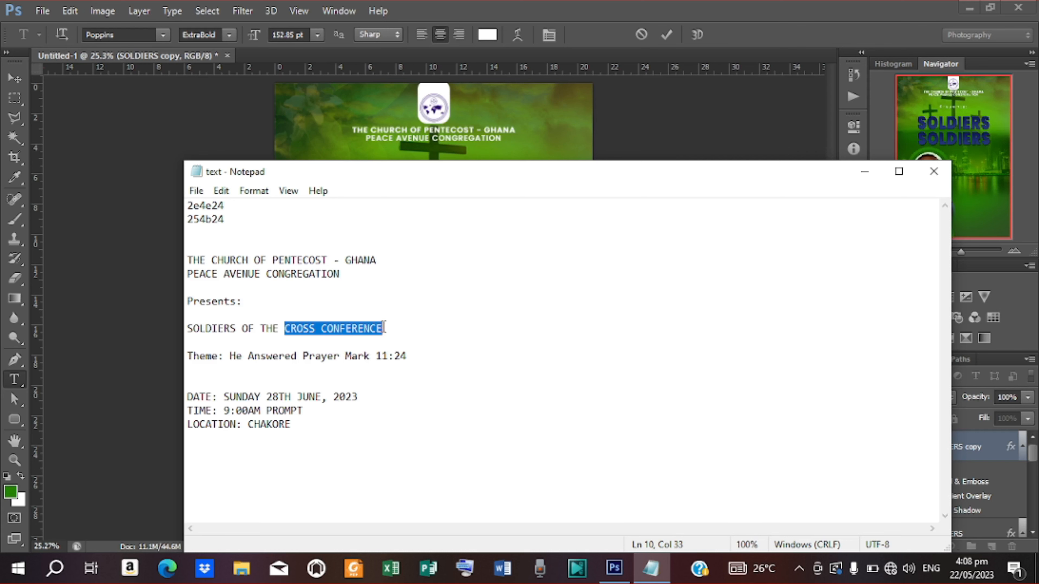
{"action": "left_click", "coordinate": [865, 171]}
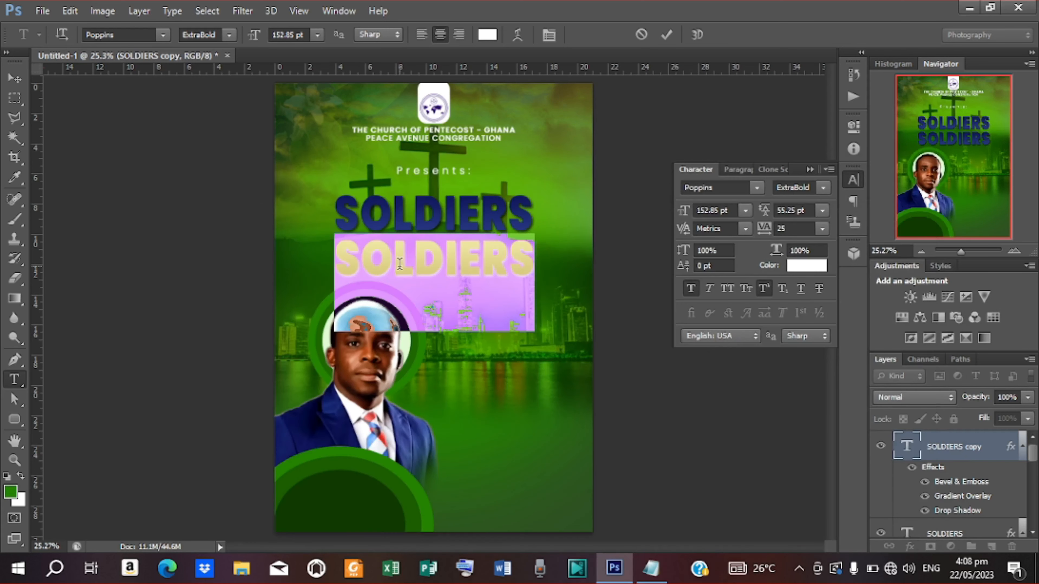
{"action": "key", "text": "ctrl+v"}
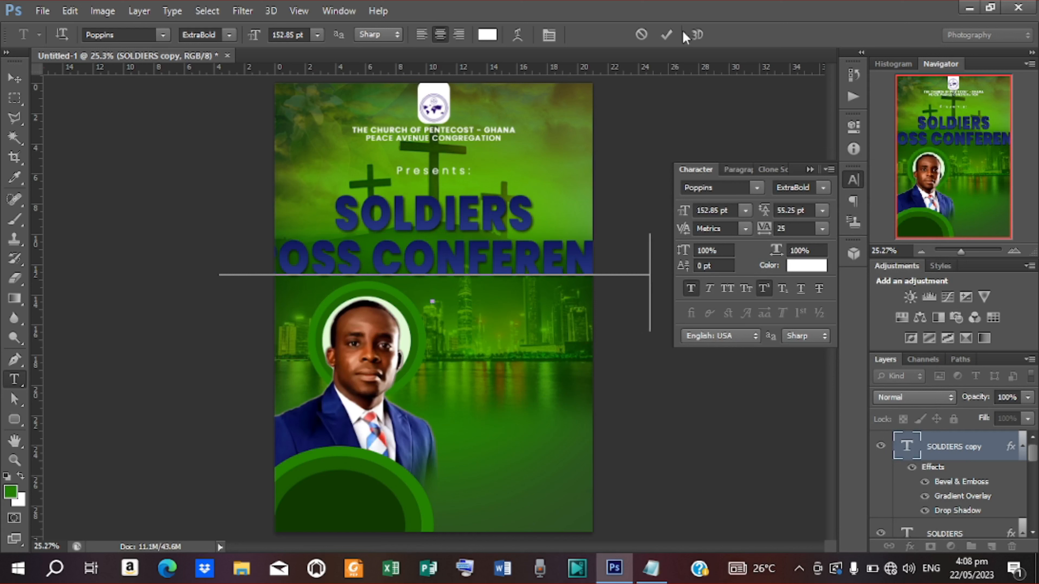
{"action": "left_click", "coordinate": [666, 34]}
Step: Scale the CROSS CONFERENCE text to about 49% width and 88% height, and set its tracking to 10
{"action": "key", "text": "v"}
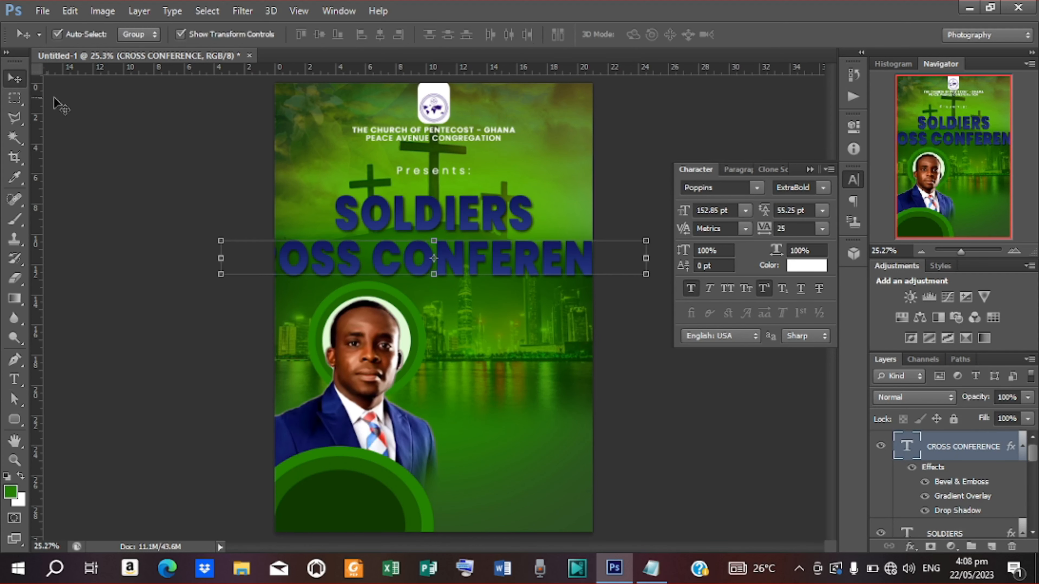
{"action": "left_click", "coordinate": [646, 258]}
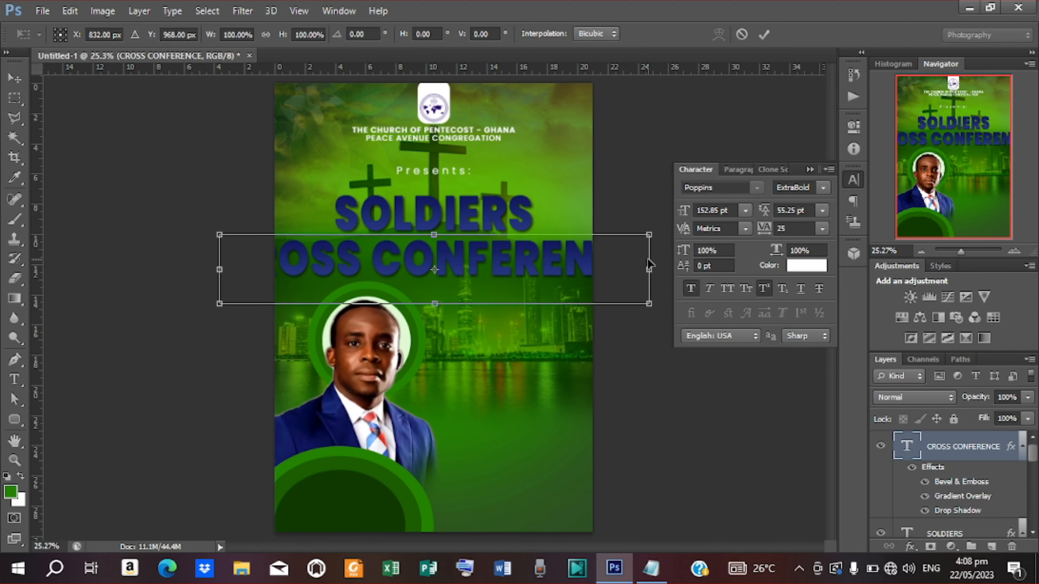
{"action": "left_click_drag", "start_coordinate": [650, 273], "coordinate": [540, 245]}
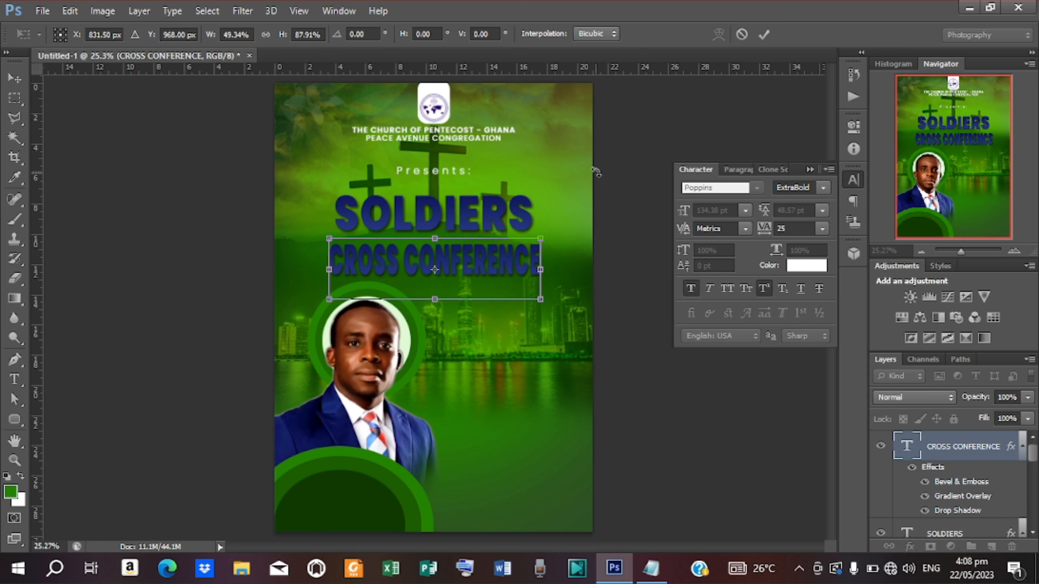
{"action": "left_click", "coordinate": [764, 34]}
{"action": "left_click", "coordinate": [822, 228]}
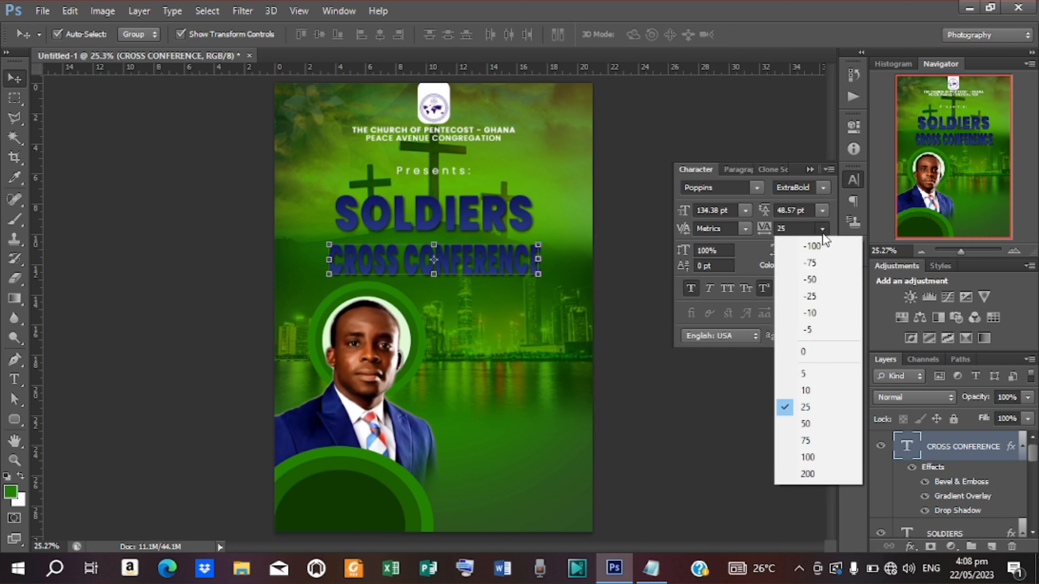
{"action": "left_click", "coordinate": [805, 390]}
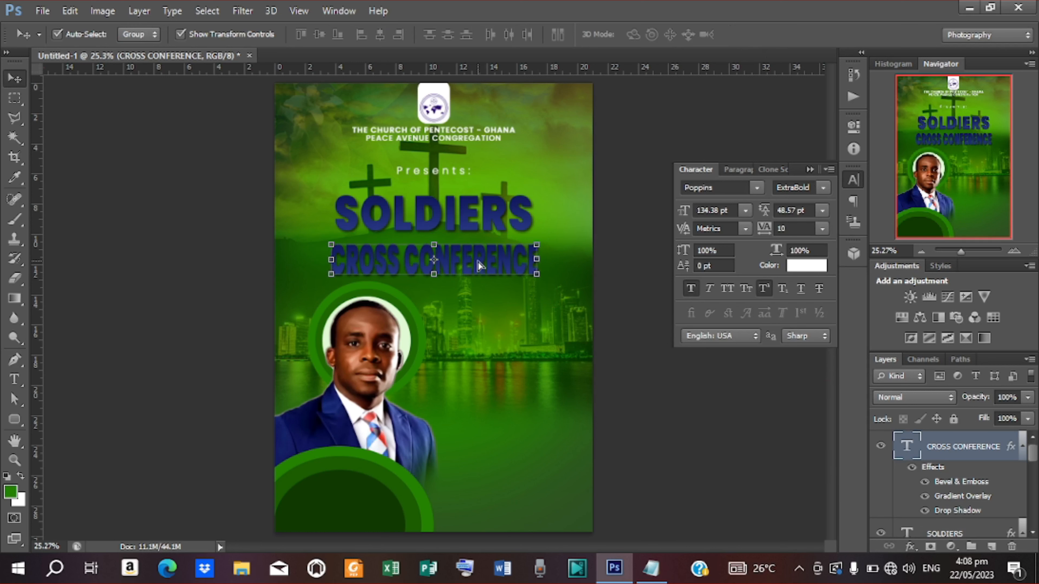
Step: Move the CROSS CONFERENCE text slightly closer beneath SOLDIERS and center it horizontally on the canvas
{"action": "left_click_drag", "start_coordinate": [479, 265], "coordinate": [477, 264]}
{"action": "key", "text": "ctrl+a"}
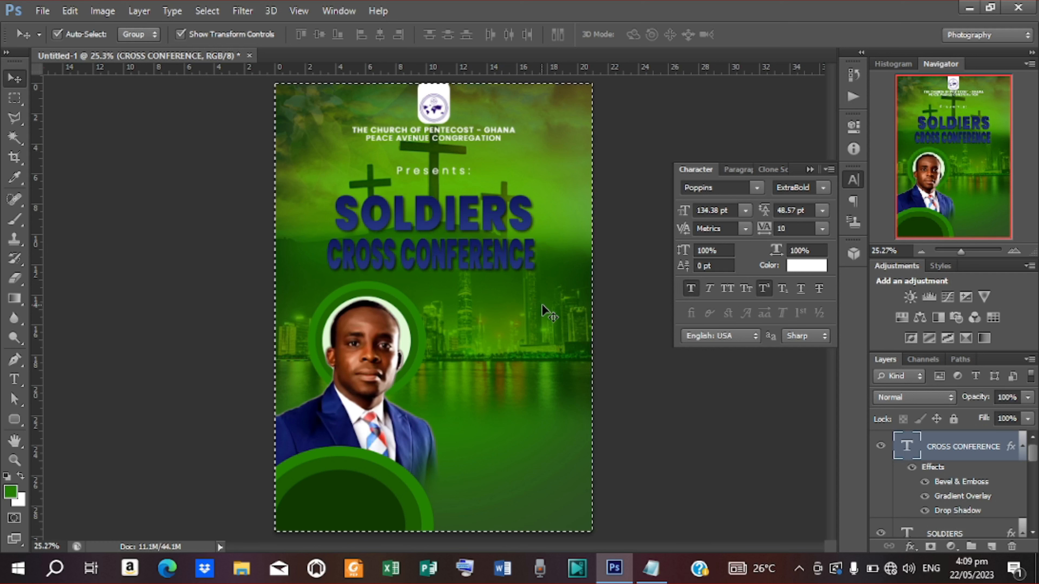
{"action": "left_click", "coordinate": [386, 32]}
{"action": "key", "text": "ctrl+d"}
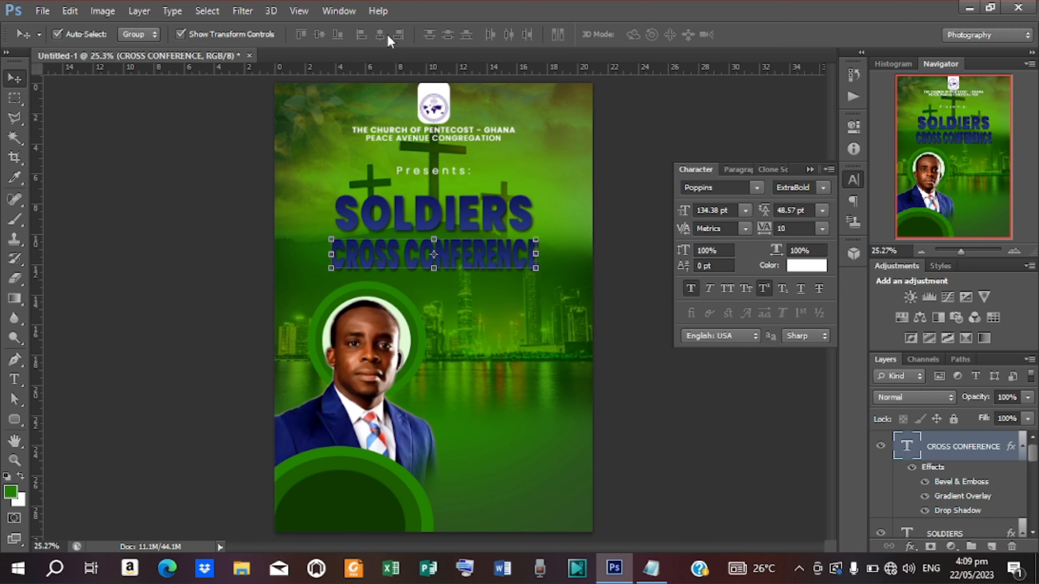
{"action": "key", "text": "Down"}
{"action": "key", "text": "Down"}
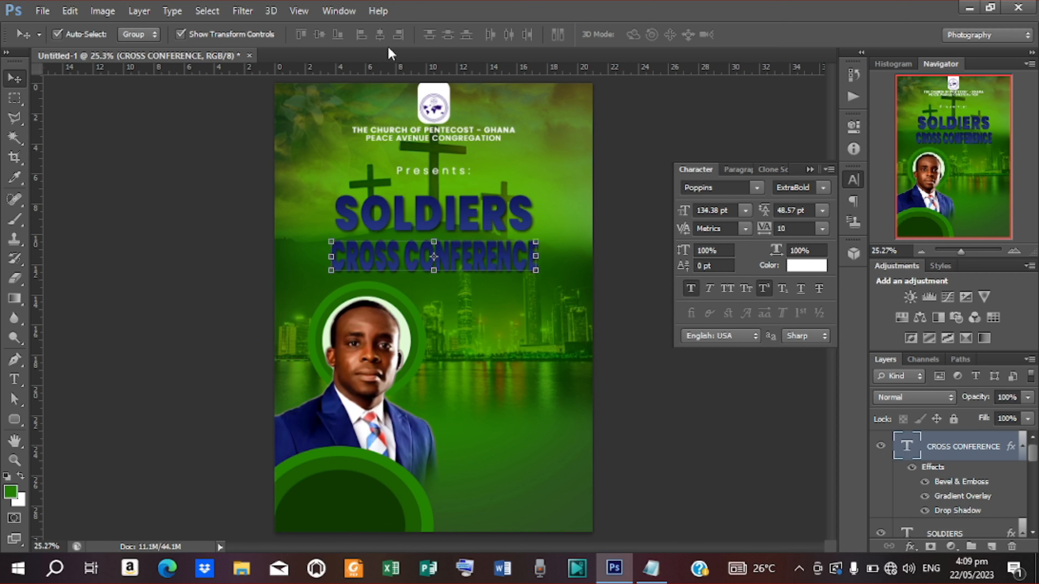
{"action": "key", "text": "Up"}
{"action": "key", "text": "Up"}
Step: Draw a rounded rectangle about 417 by 84 px and place it between the SOLDIERS and CROSS CONFERENCE lines
{"action": "left_click", "coordinate": [14, 419]}
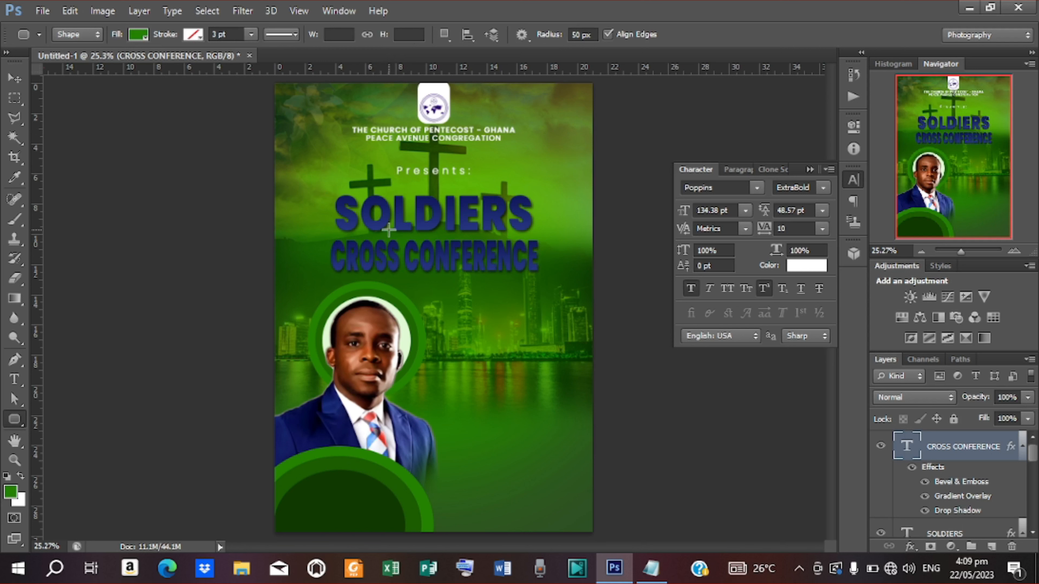
{"action": "left_click_drag", "start_coordinate": [388, 231], "coordinate": [467, 246]}
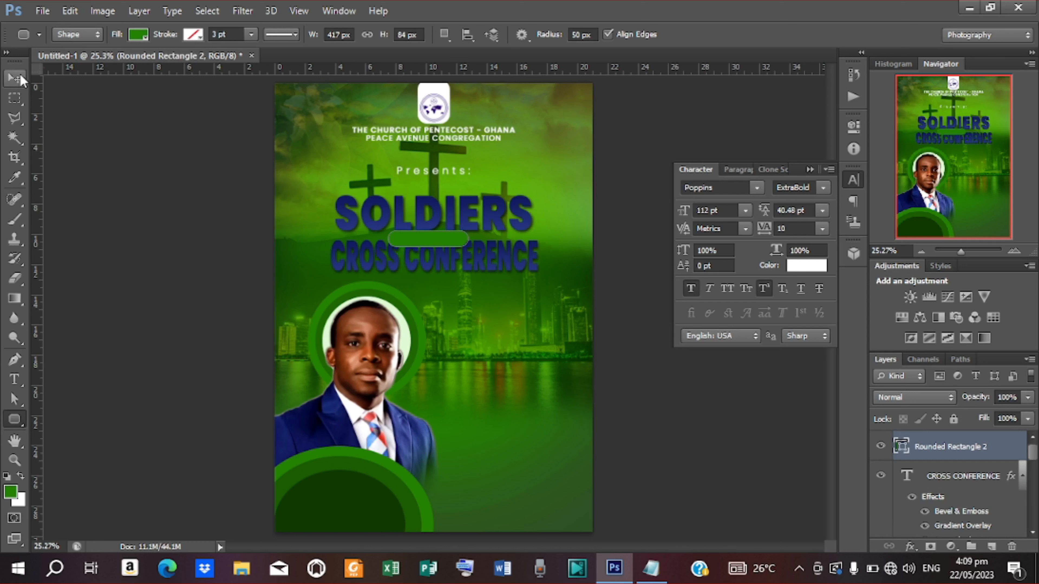
{"action": "left_click", "coordinate": [15, 78]}
{"action": "left_click_drag", "start_coordinate": [448, 240], "coordinate": [448, 238]}
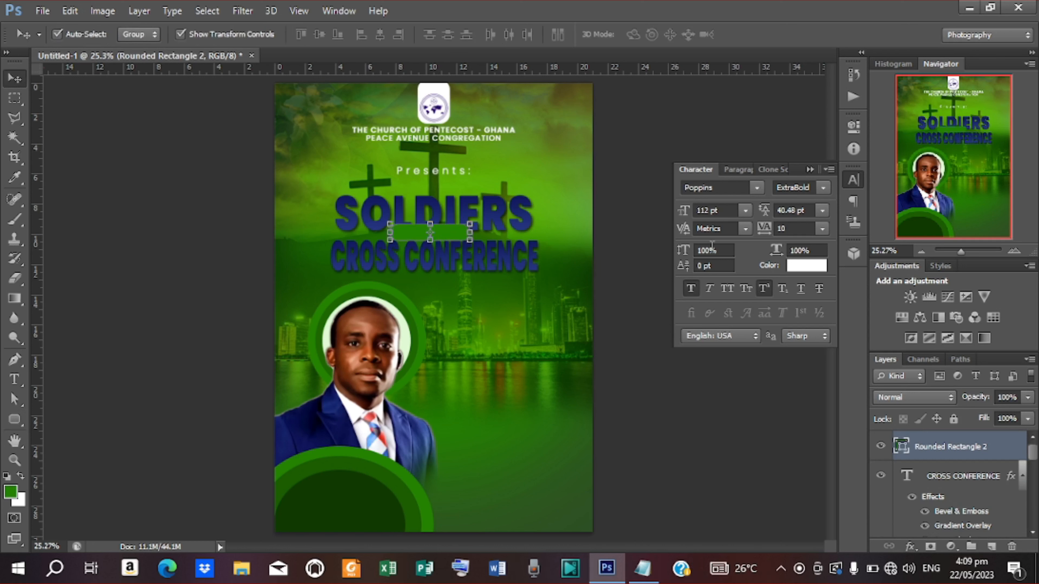
Step: Recolor the rounded rectangle to dark green 103900, sampled from the inner circle at the flyer's lower edge
{"action": "double_click", "coordinate": [900, 448]}
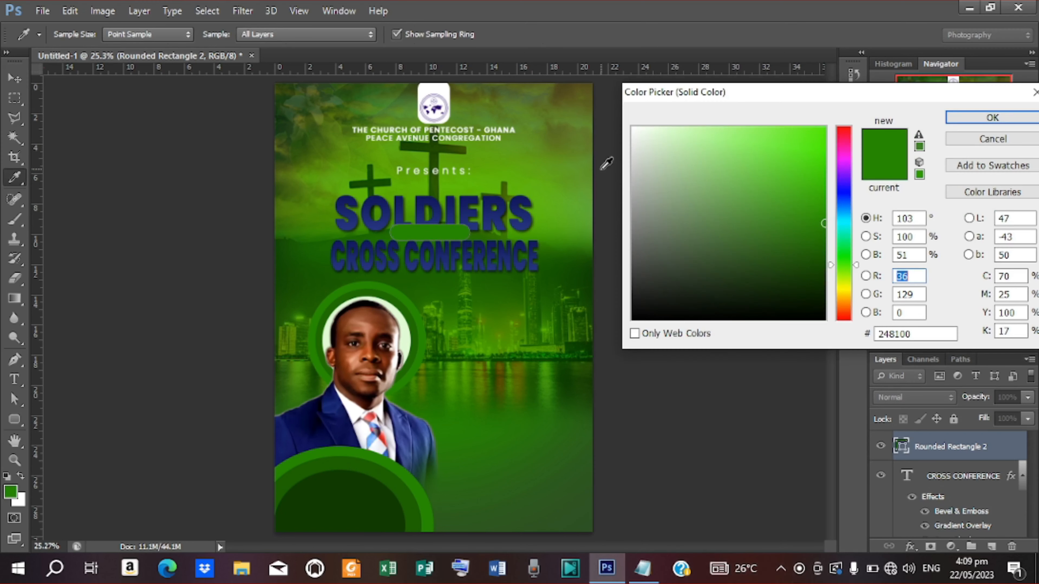
{"action": "left_click", "coordinate": [633, 185]}
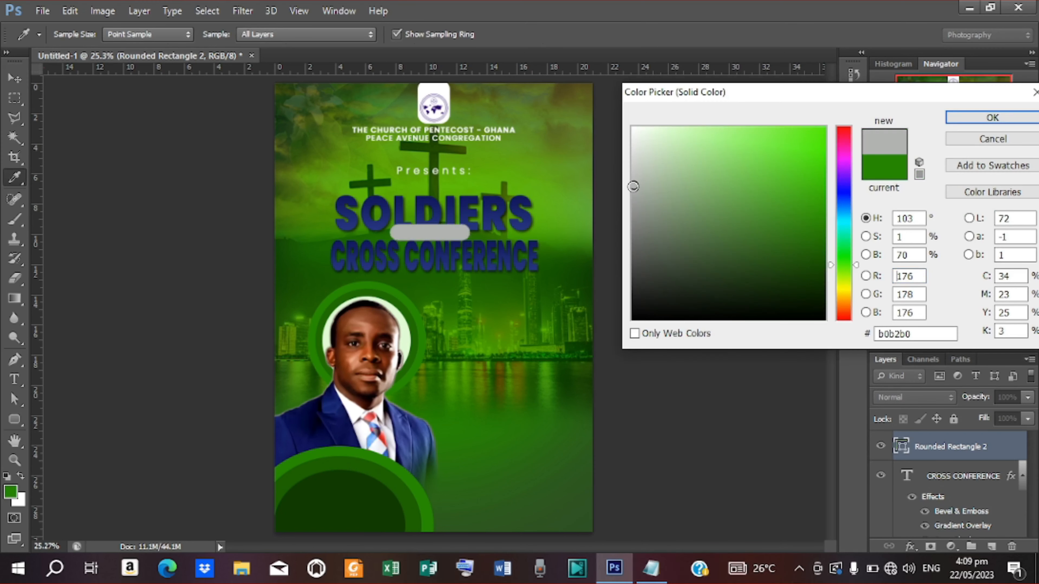
{"action": "left_click", "coordinate": [370, 502]}
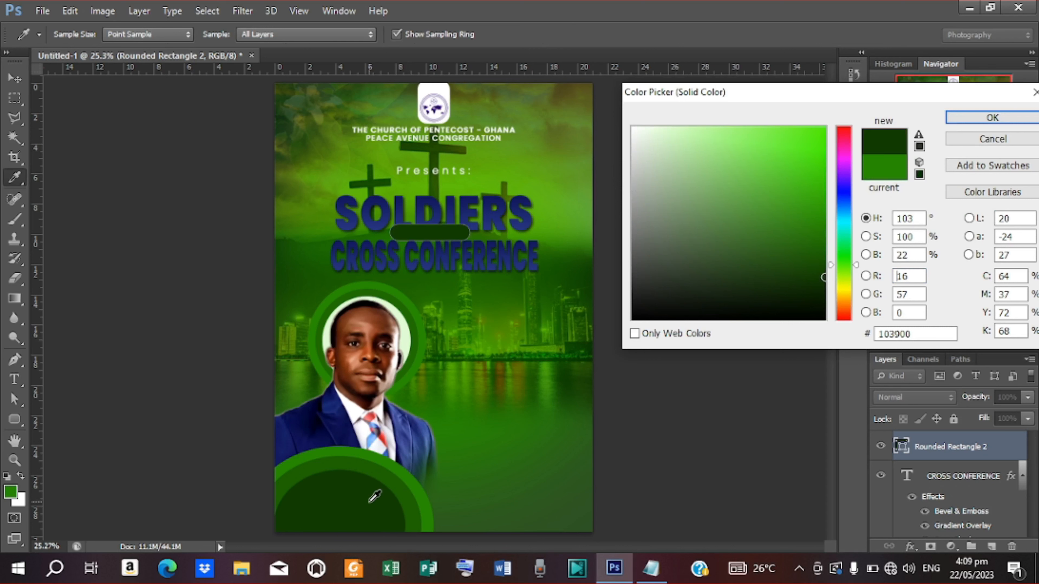
{"action": "left_click", "coordinate": [988, 117]}
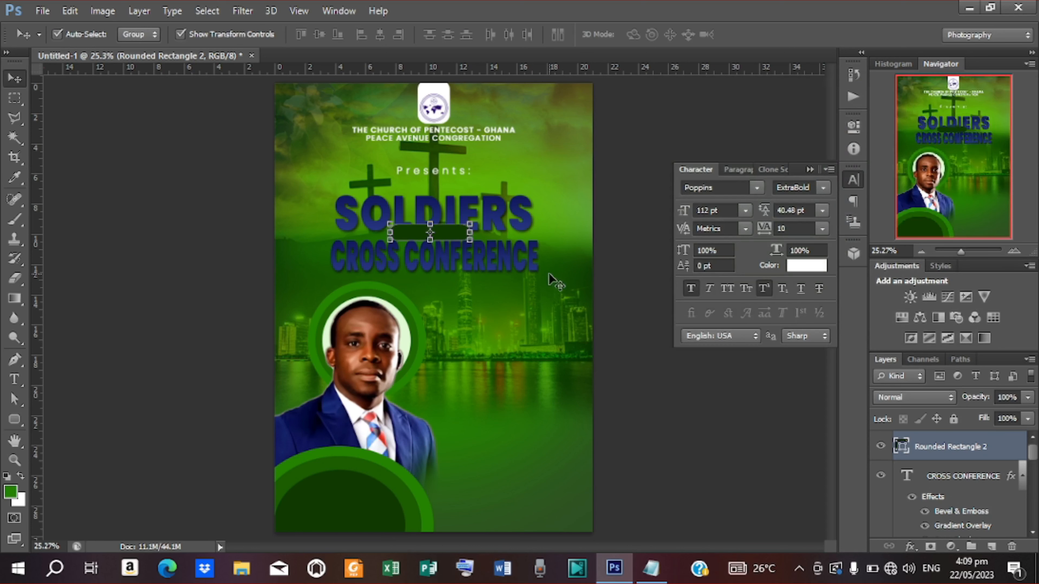
{"action": "left_click", "coordinate": [637, 283]}
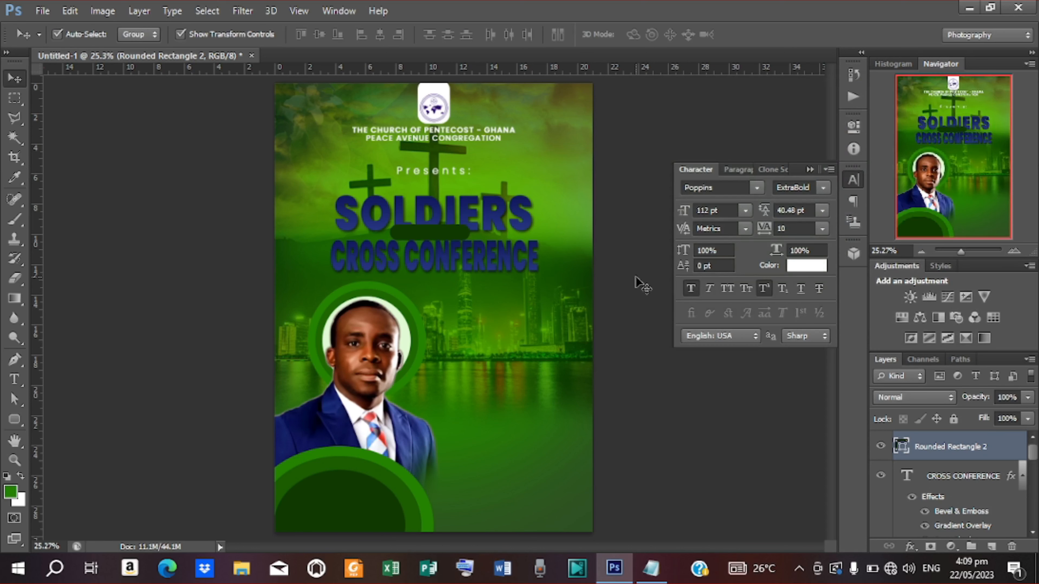
{"action": "left_click", "coordinate": [447, 235]}
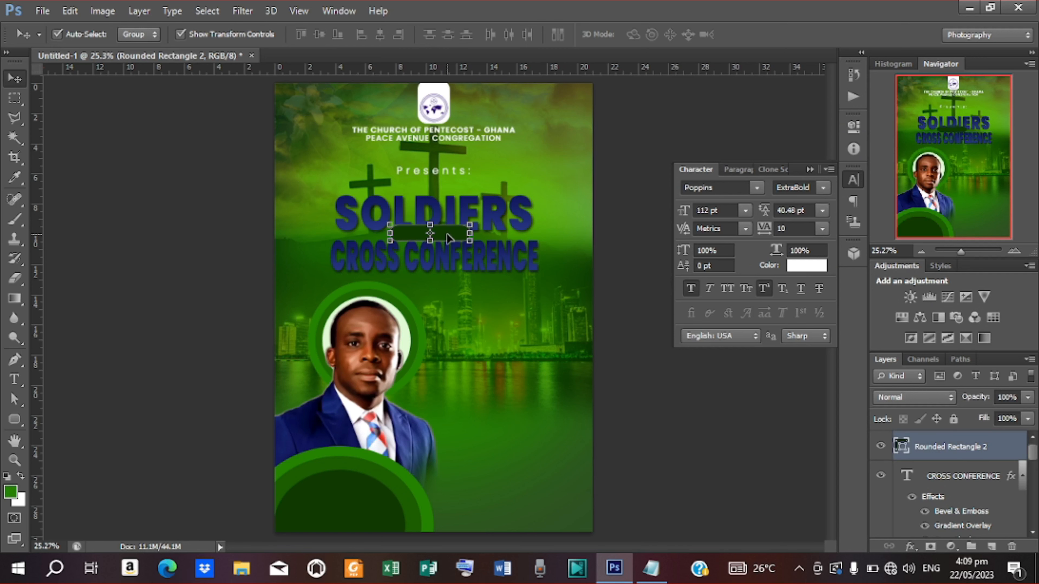
Step: Switch to the Notepad text file and remove OF THE from the conference title line
{"action": "left_click", "coordinate": [650, 568]}
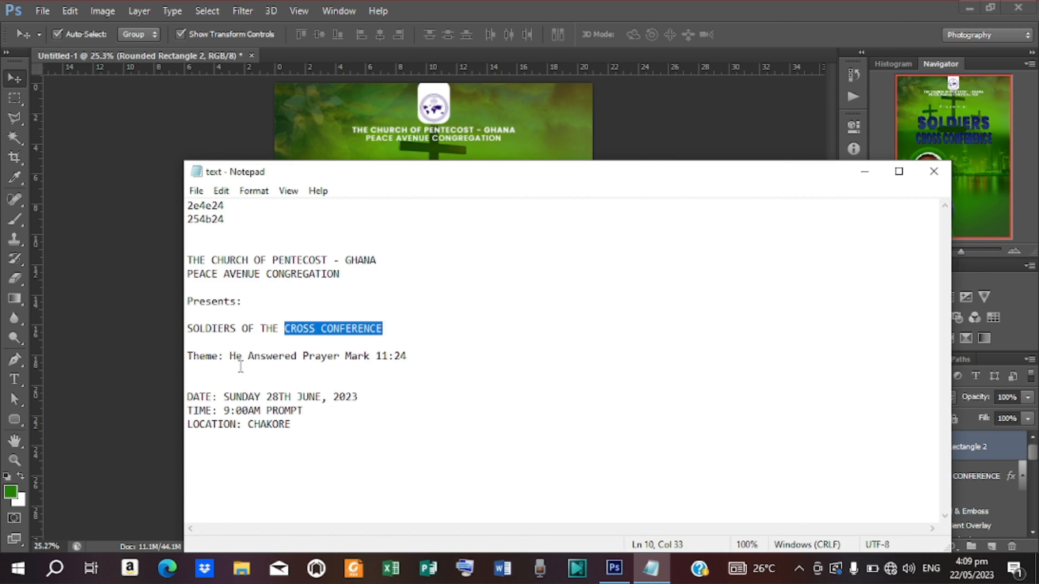
{"action": "left_click_drag", "start_coordinate": [246, 328], "coordinate": [263, 330]}
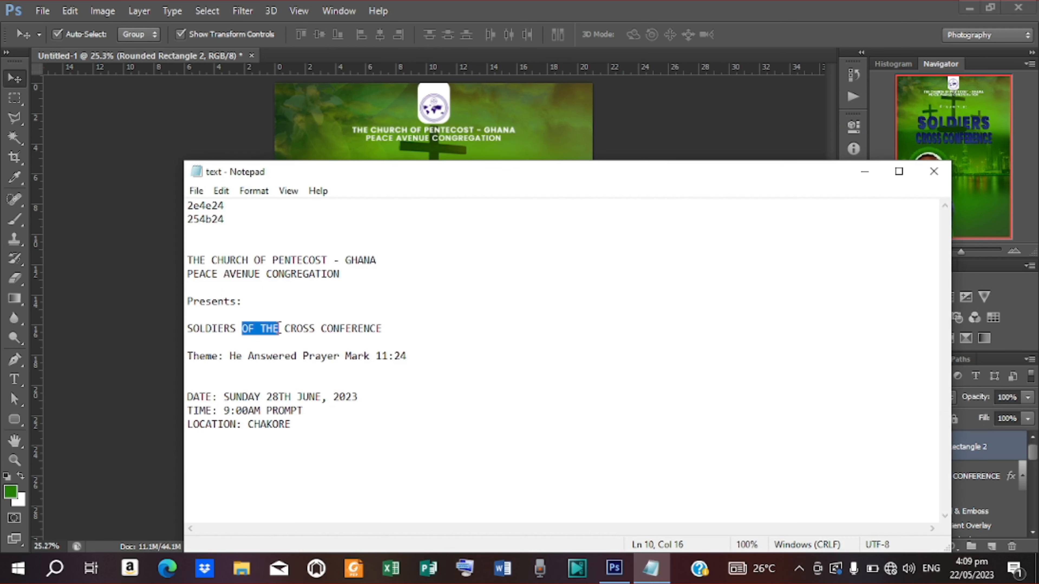
{"action": "key", "text": "BackSpace"}
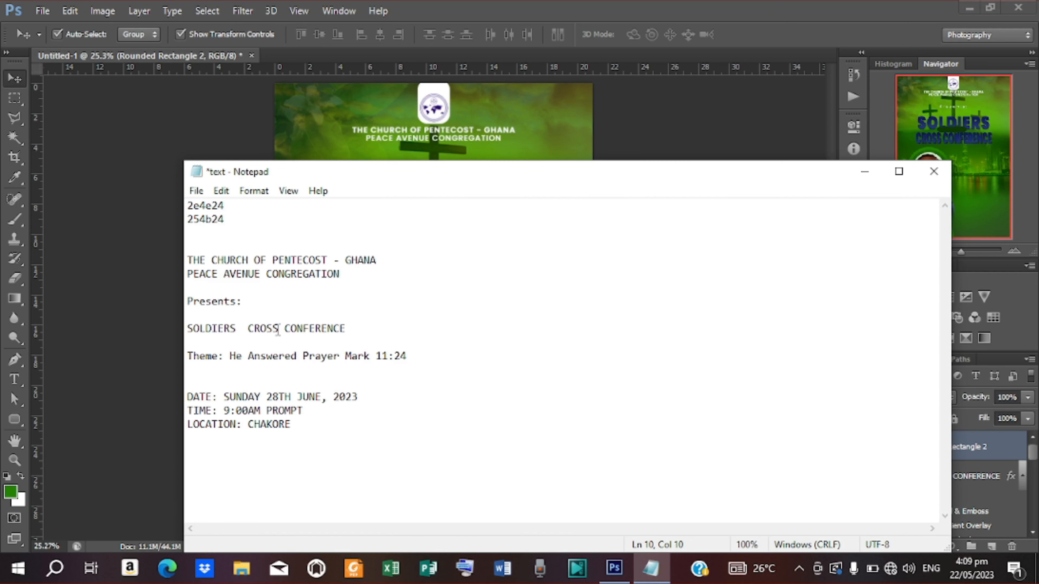
{"action": "left_click", "coordinate": [864, 171]}
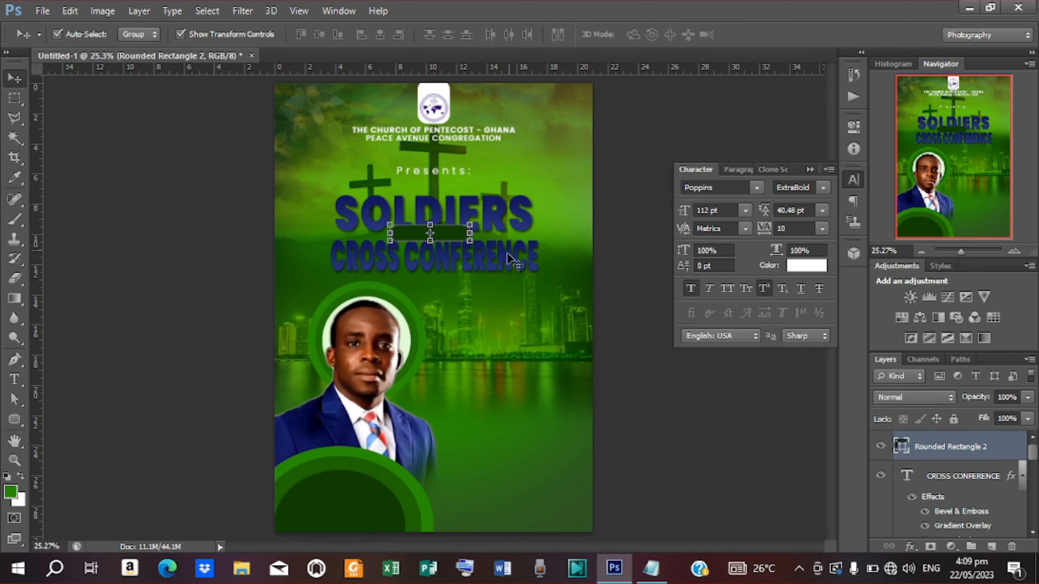
Step: Add a new white text layer reading "of the" just below the middle of the CROSS CONFERENCE line
{"action": "key", "text": "t"}
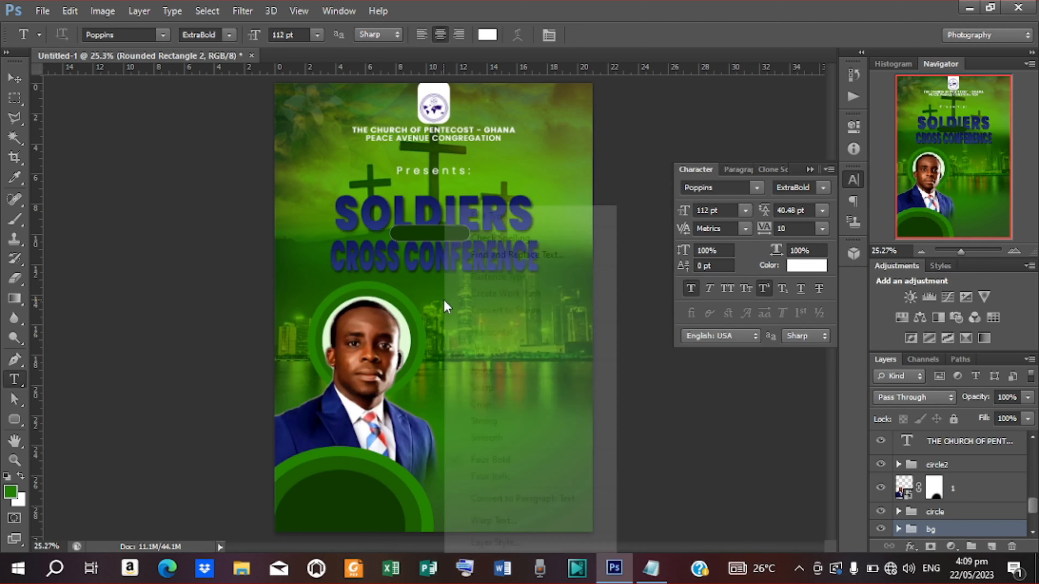
{"action": "right_click", "coordinate": [444, 301]}
{"action": "left_click", "coordinate": [425, 301]}
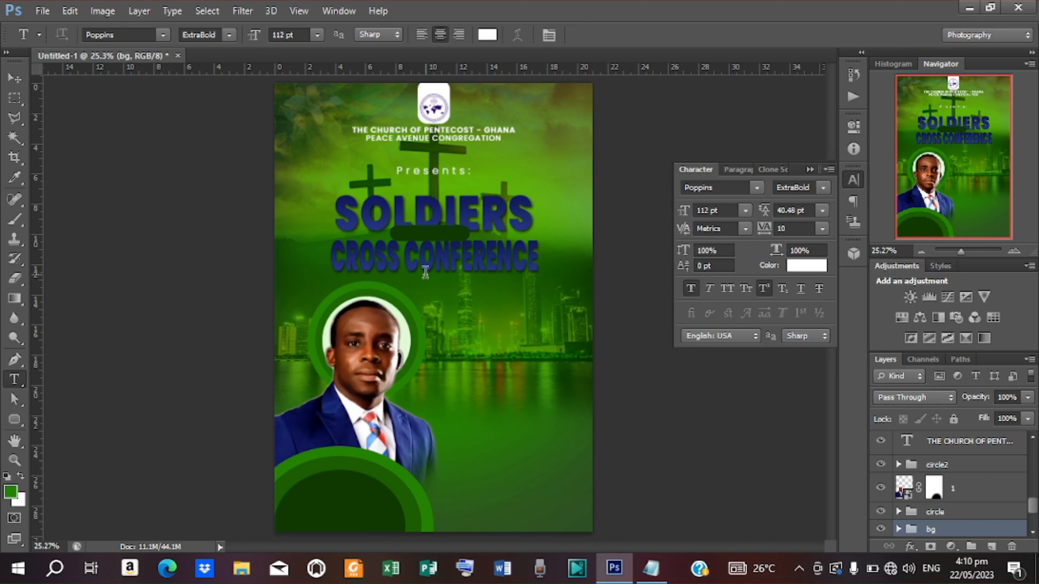
{"action": "left_click", "coordinate": [435, 298]}
{"action": "type", "text": "01"}
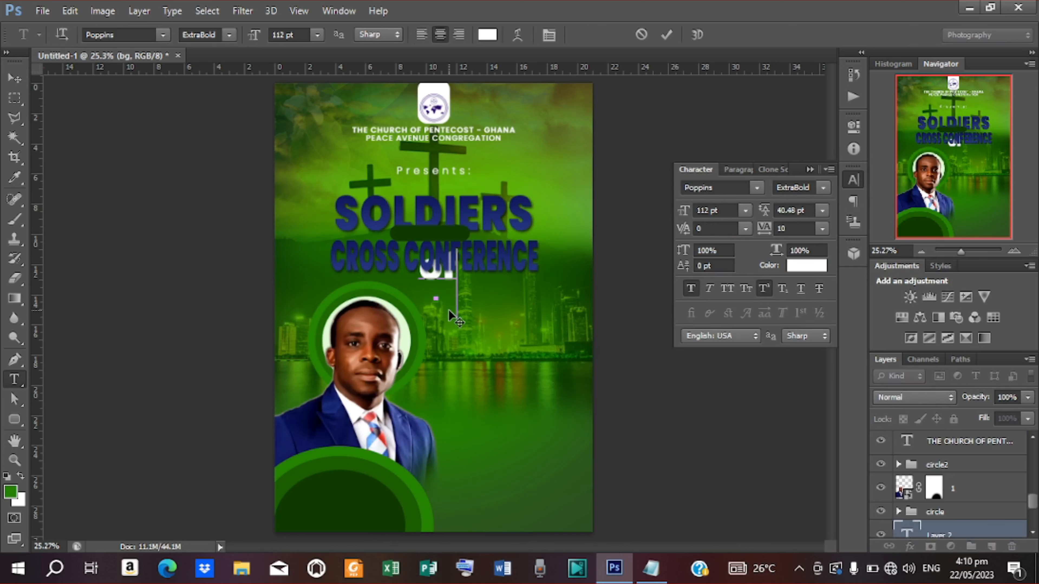
{"action": "type", "text": " the"}
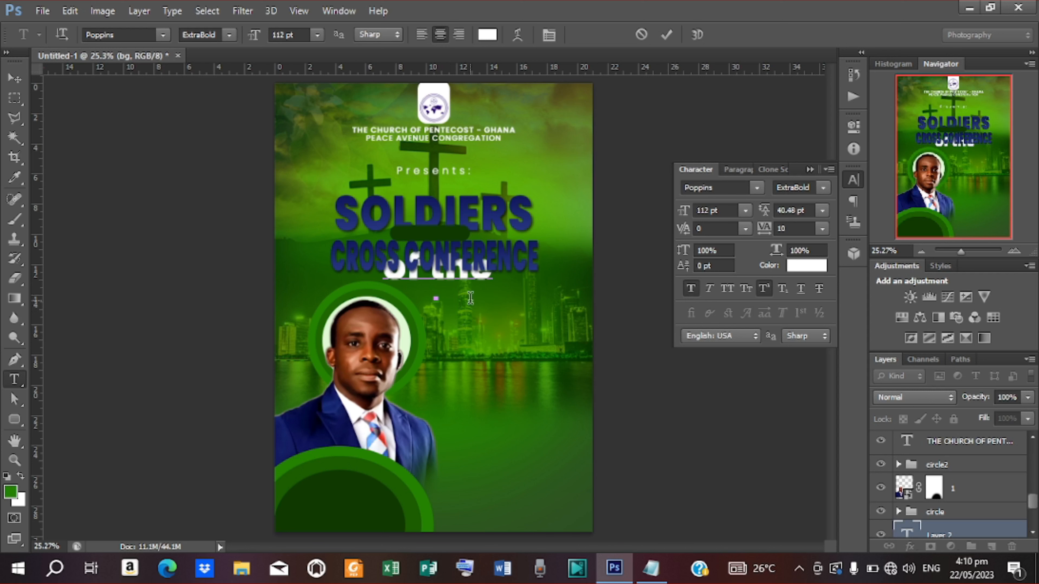
{"action": "left_click", "coordinate": [666, 35]}
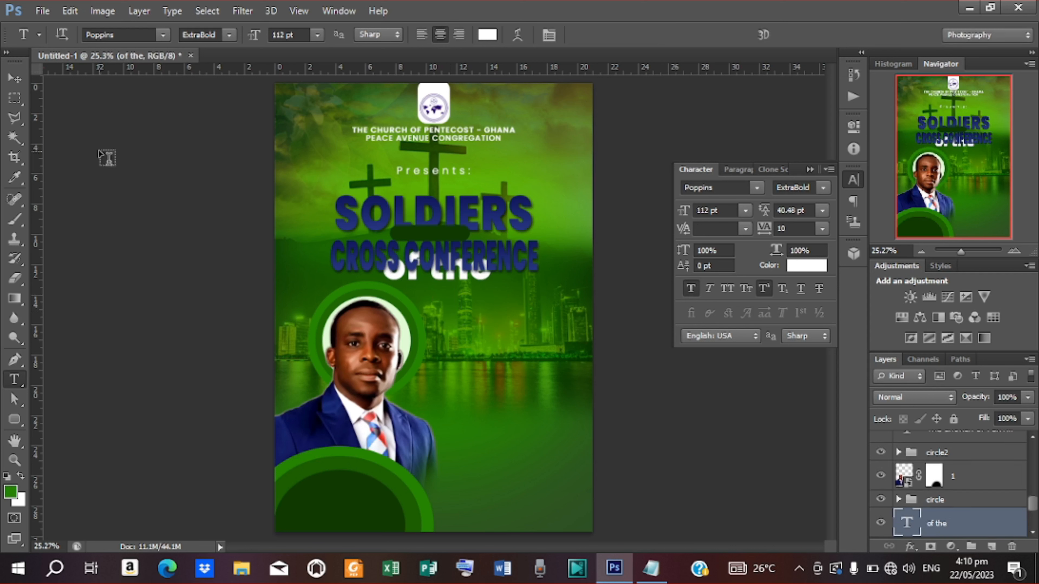
Step: Move the "of the" layer above Rounded Rectangle 2 and position its text over the dark green rectangle
{"action": "left_click", "coordinate": [15, 78]}
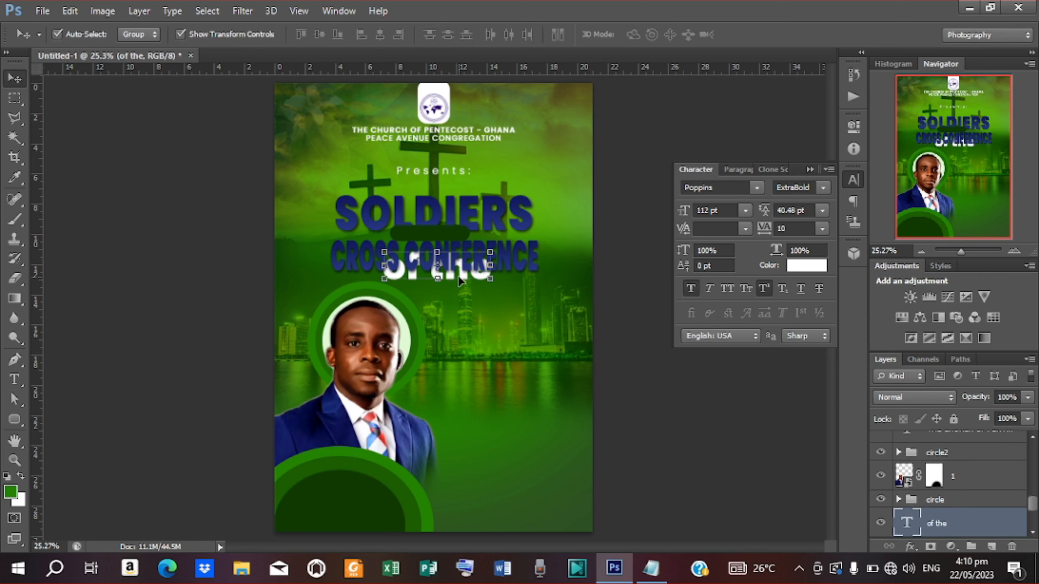
{"action": "left_click_drag", "start_coordinate": [459, 282], "coordinate": [452, 306]}
{"action": "left_click_drag", "start_coordinate": [958, 528], "coordinate": [965, 442]}
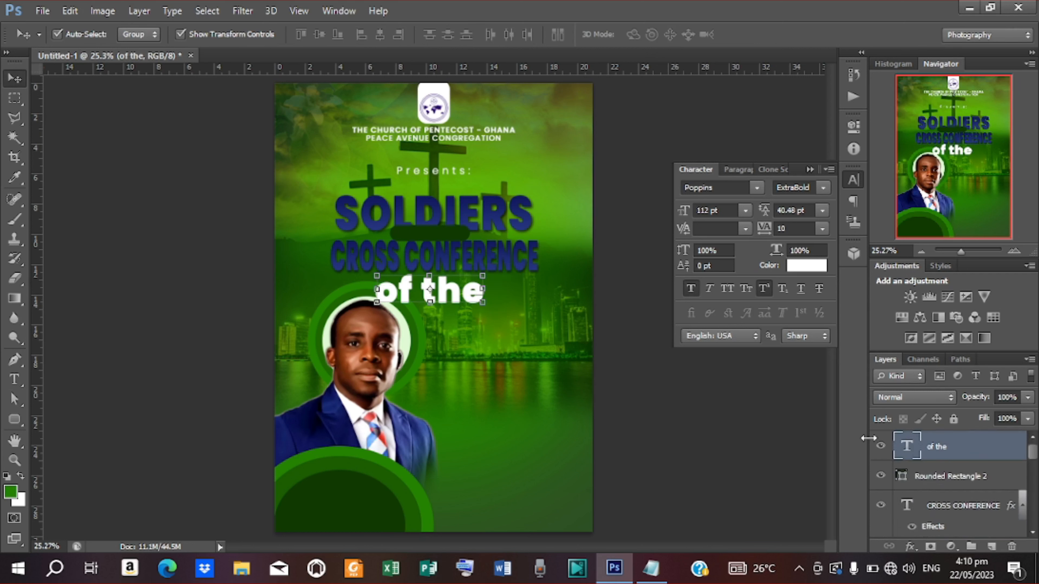
{"action": "left_click_drag", "start_coordinate": [446, 294], "coordinate": [446, 235]}
Step: Set the "of the" text's font style to Regular and scale it to about 43% around its center
{"action": "left_click", "coordinate": [824, 188]}
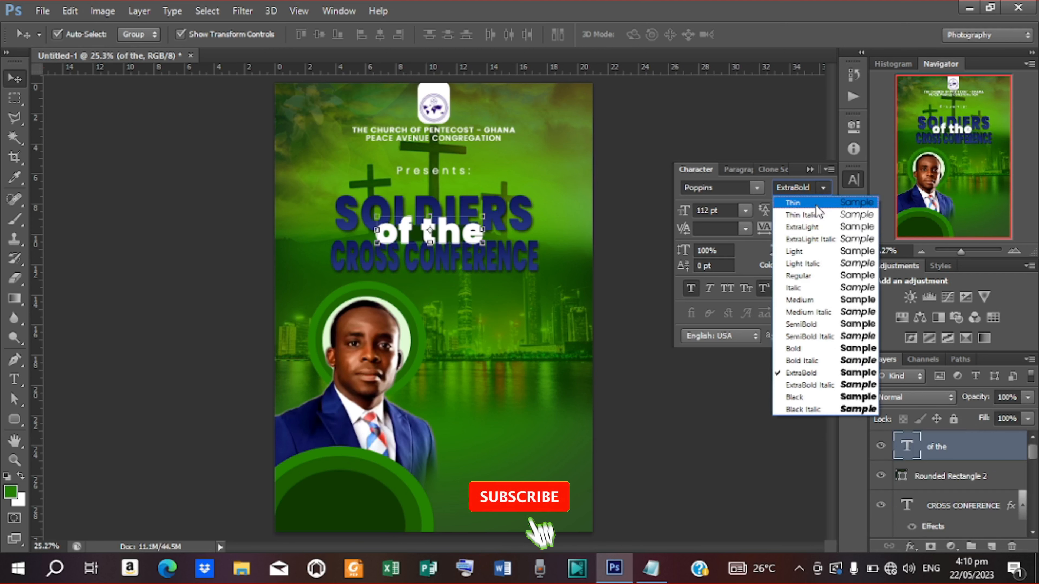
{"action": "left_click", "coordinate": [817, 203]}
{"action": "left_click", "coordinate": [818, 190]}
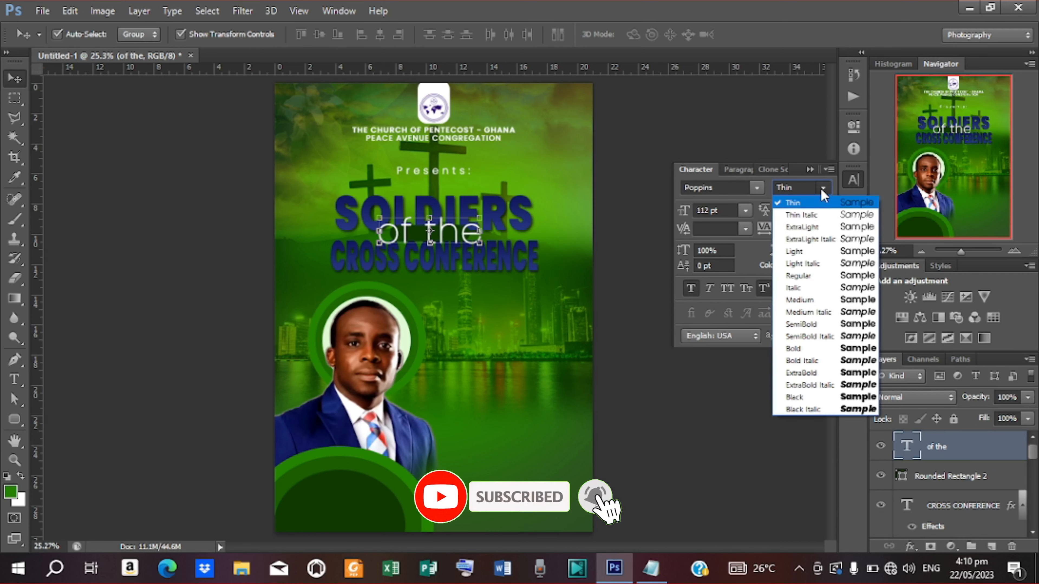
{"action": "left_click", "coordinate": [810, 277]}
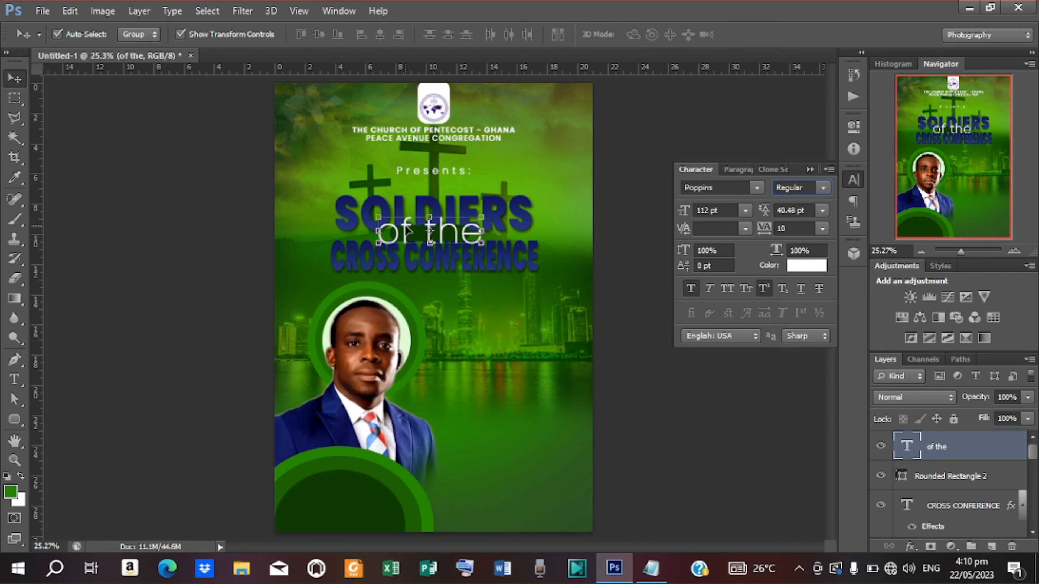
{"action": "left_click", "coordinate": [483, 216]}
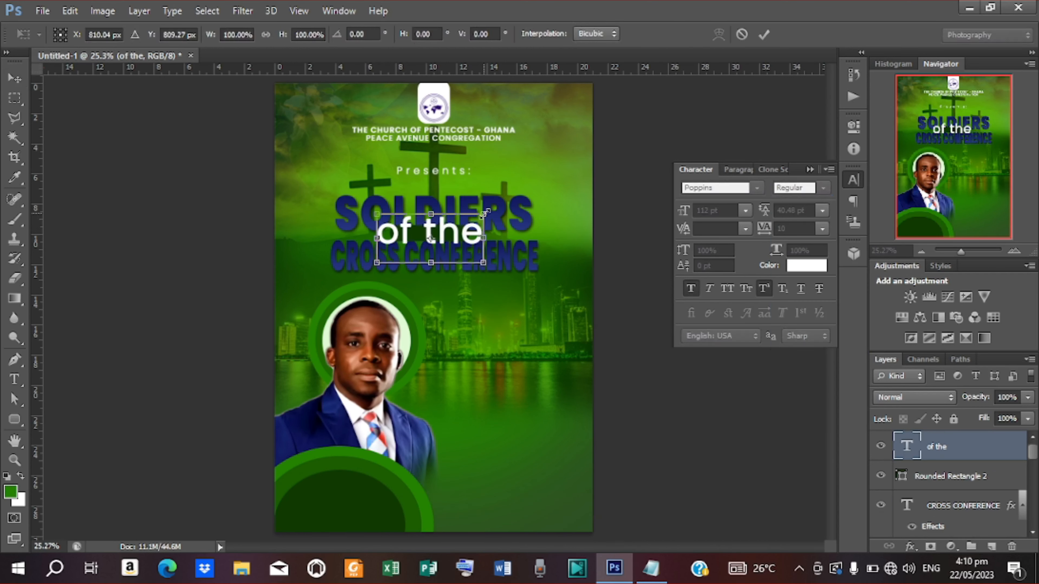
{"action": "left_click_drag", "start_coordinate": [486, 212], "coordinate": [460, 240]}
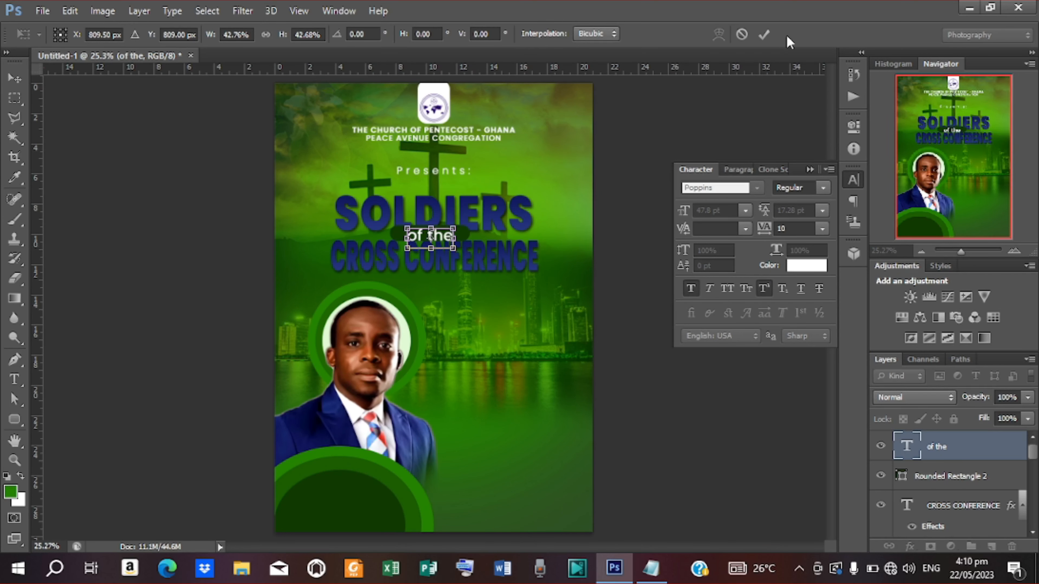
{"action": "left_click", "coordinate": [764, 34]}
Step: Nudge the "of the" text upward until it is vertically centered inside the dark green rounded rectangle
{"action": "key", "text": "ctrl+plus"}
{"action": "key", "text": "ctrl+plus"}
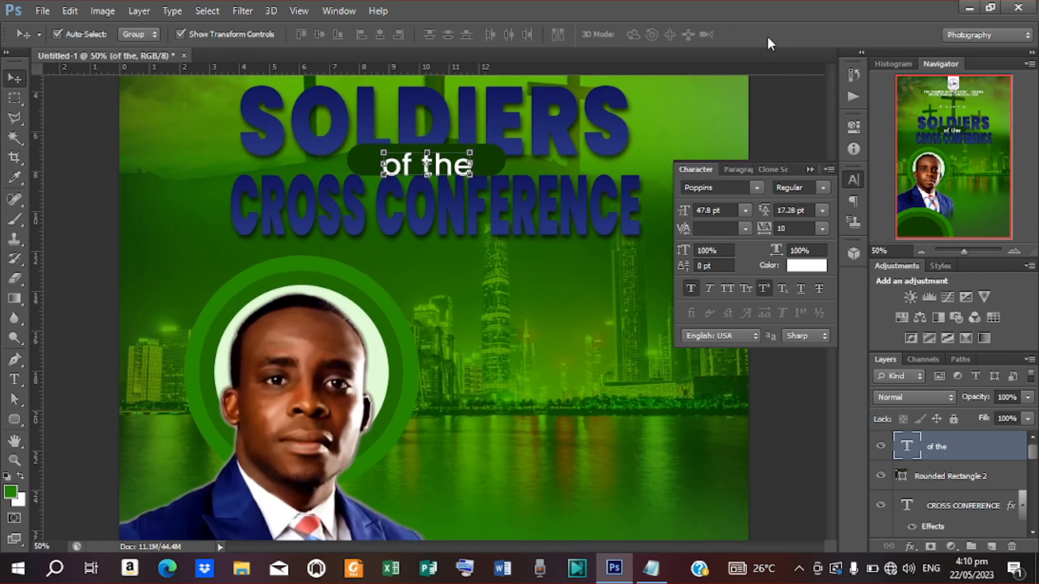
{"action": "key", "text": "ctrl+plus"}
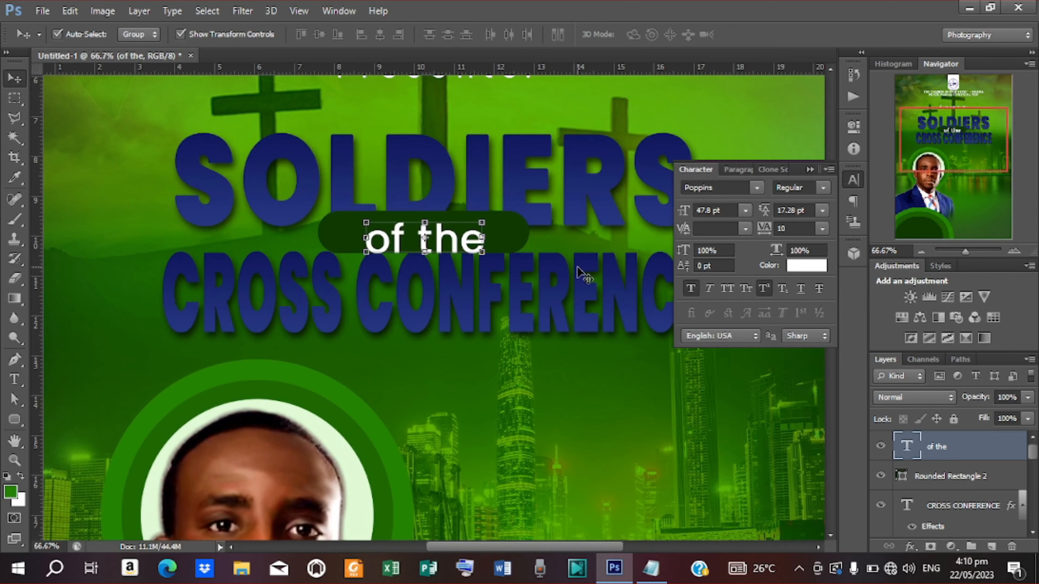
{"action": "key", "text": "Up"}
{"action": "key", "text": "Up"}
{"action": "key", "text": "Up"}
{"action": "key", "text": "Up"}
{"action": "key", "text": "Up"}
{"action": "key", "text": "Up"}
{"action": "key", "text": "Up"}
{"action": "key", "text": "Up"}
{"action": "key", "text": "Up"}
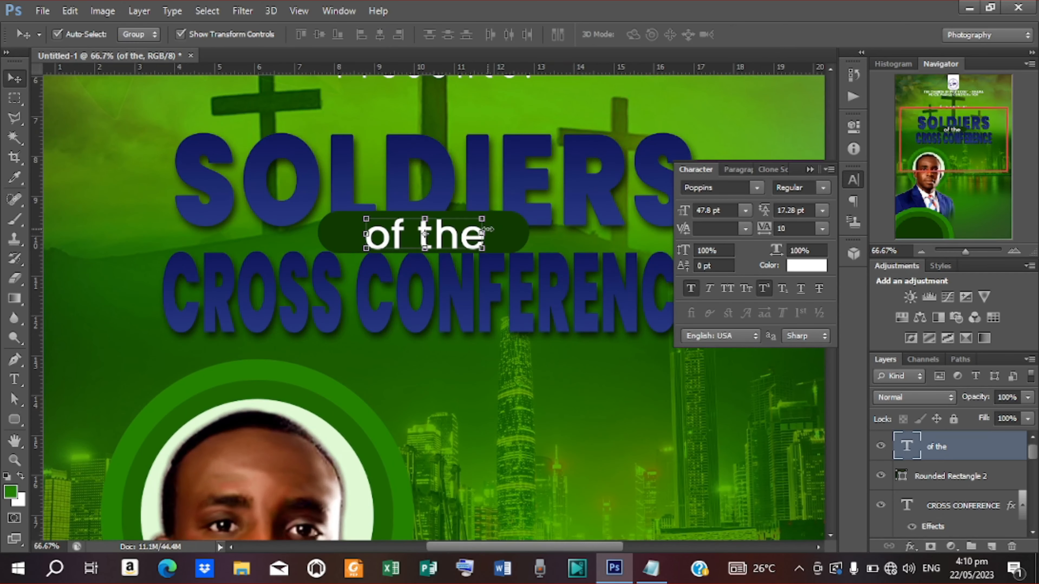
Step: Narrow the dark green rounded rectangle evenly from both sides so it fits closely around the "of the" text
{"action": "left_click", "coordinate": [508, 242]}
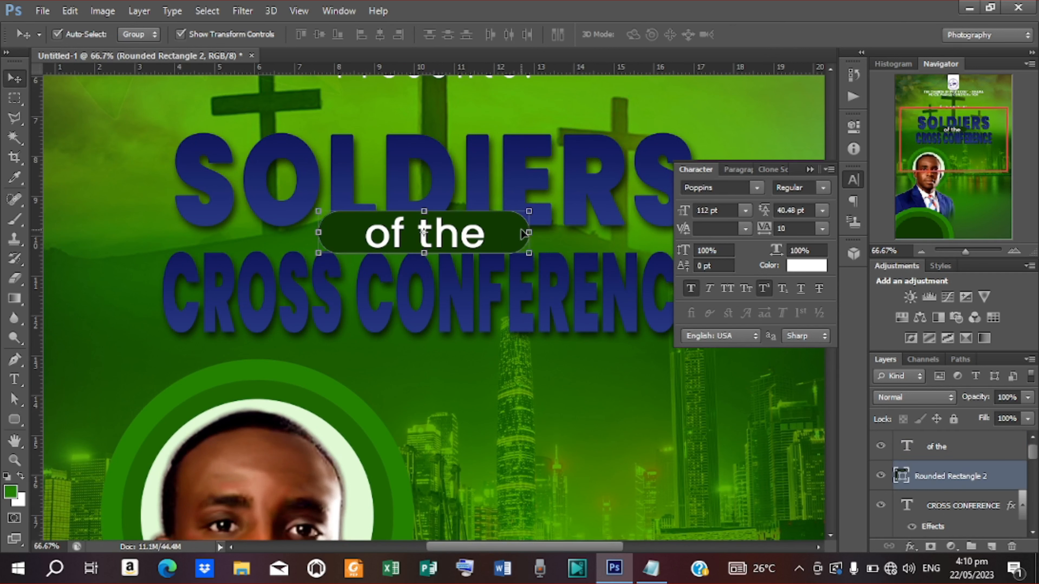
{"action": "left_click_drag", "start_coordinate": [528, 232], "coordinate": [494, 237]}
{"action": "left_click", "coordinate": [764, 34]}
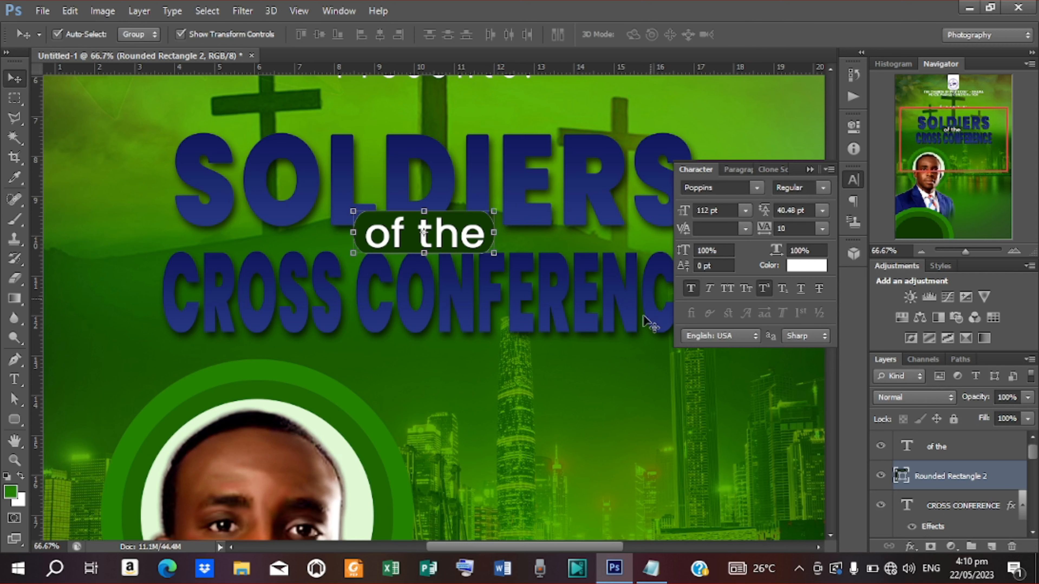
{"action": "left_click", "coordinate": [626, 381]}
{"action": "key", "text": "ctrl+minus"}
{"action": "key", "text": "ctrl+minus"}
{"action": "key", "text": "ctrl+minus"}
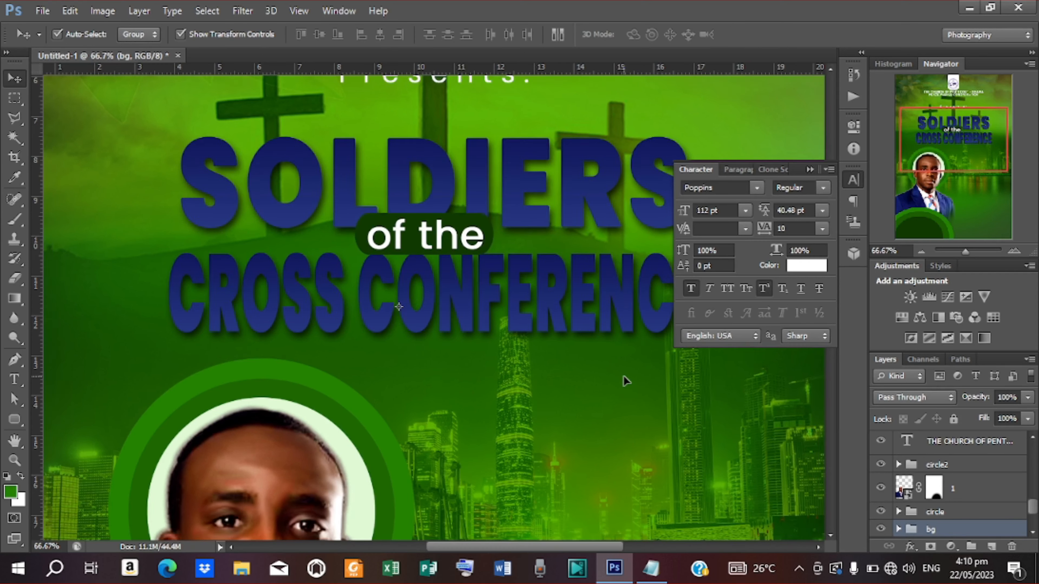
{"action": "key", "text": "ctrl+minus"}
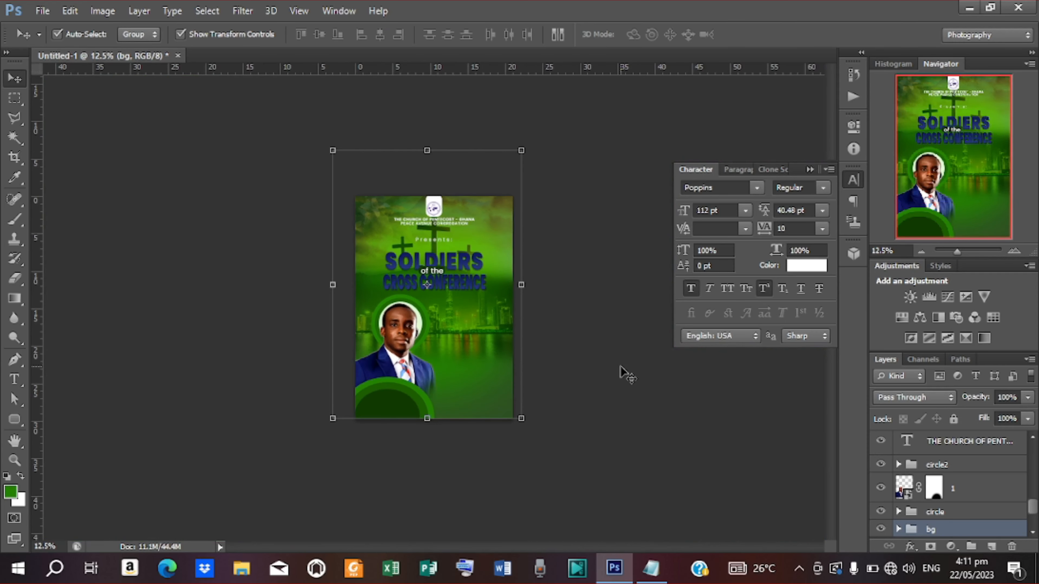
Step: Copy "Theme:" from the Notepad text file and paste it into the flyer as a new text layer near the CROSS CONFERENCE line
{"action": "key", "text": "ctrl+plus"}
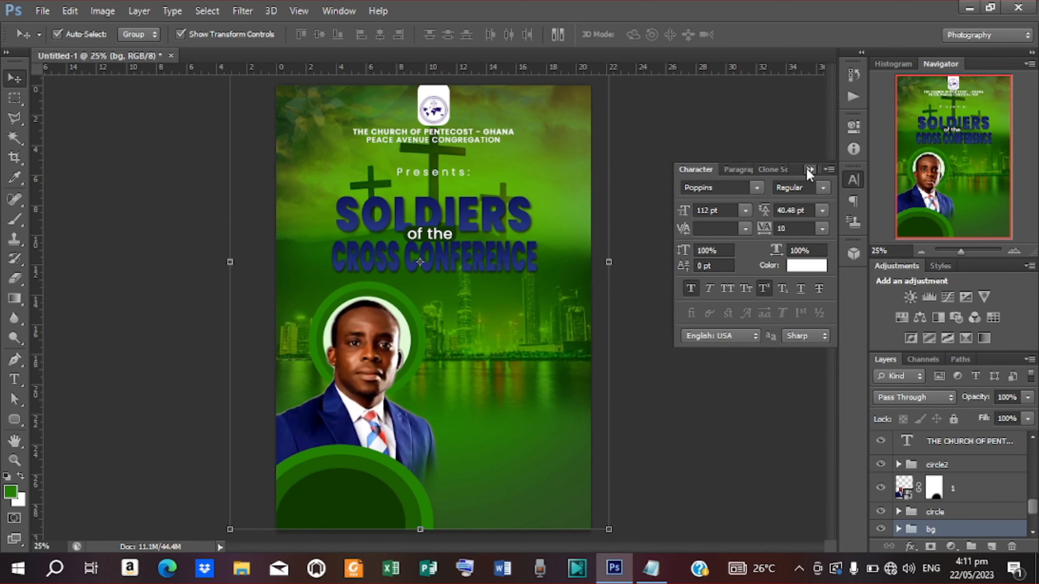
{"action": "left_click", "coordinate": [809, 170]}
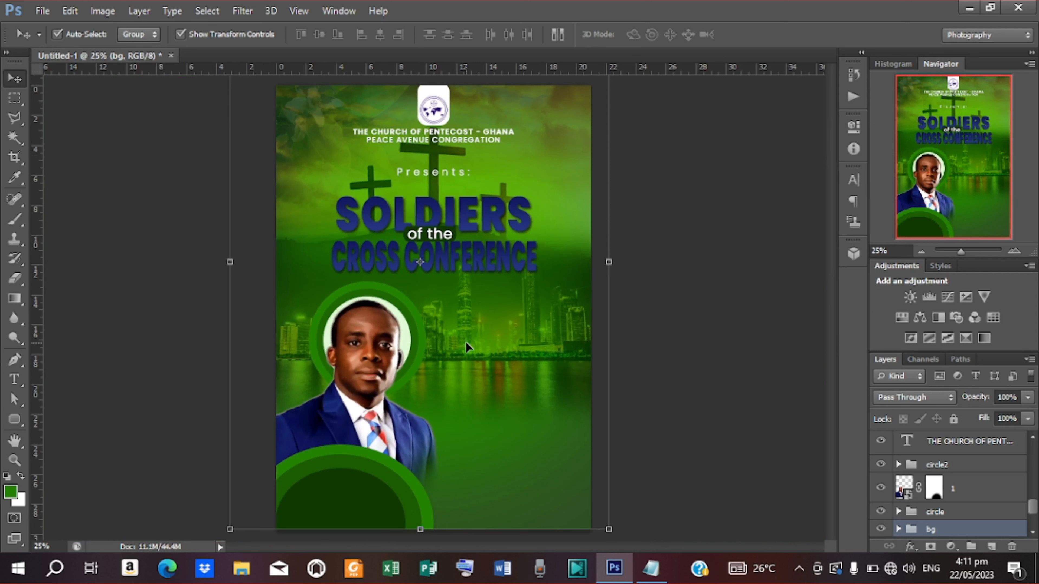
{"action": "key", "text": "t"}
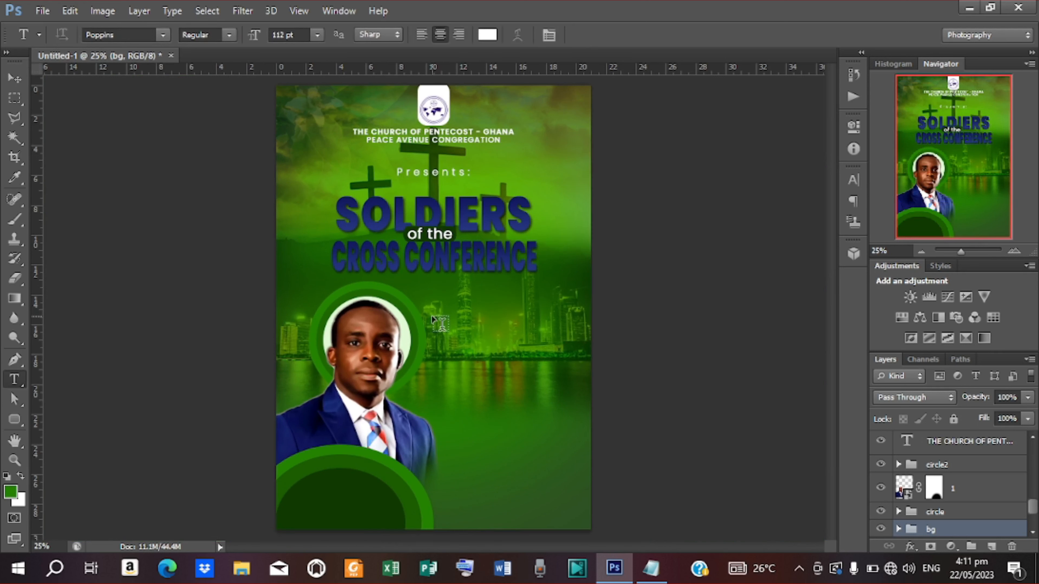
{"action": "left_click", "coordinate": [424, 299]}
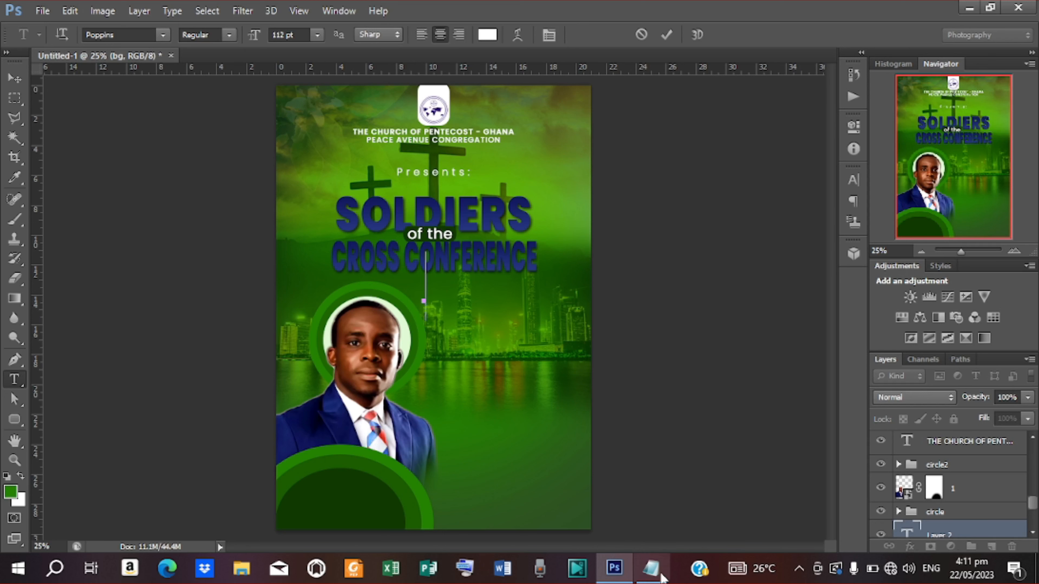
{"action": "left_click", "coordinate": [651, 569]}
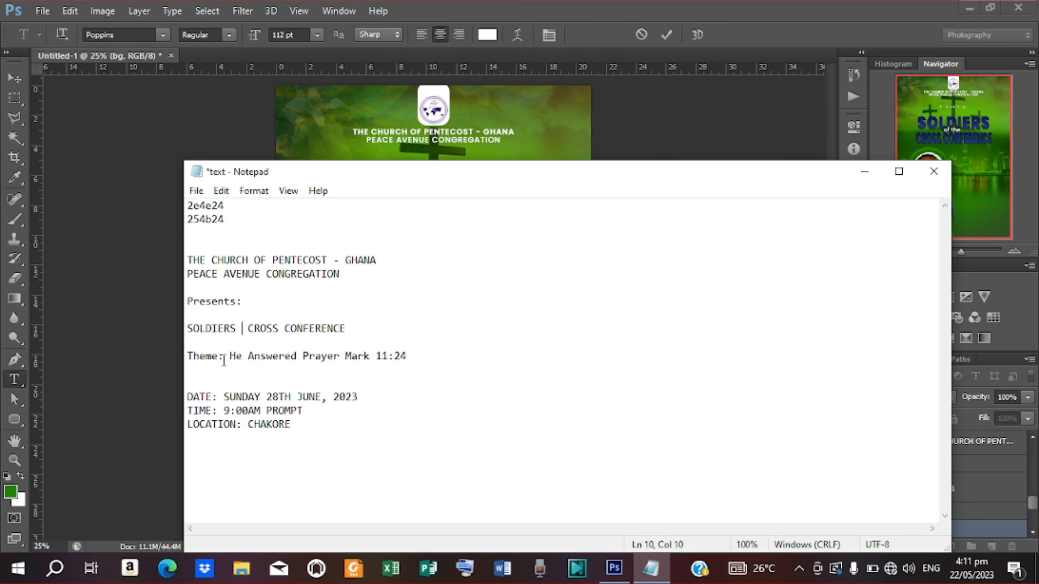
{"action": "left_click_drag", "start_coordinate": [223, 360], "coordinate": [179, 362]}
{"action": "key", "text": "ctrl+c"}
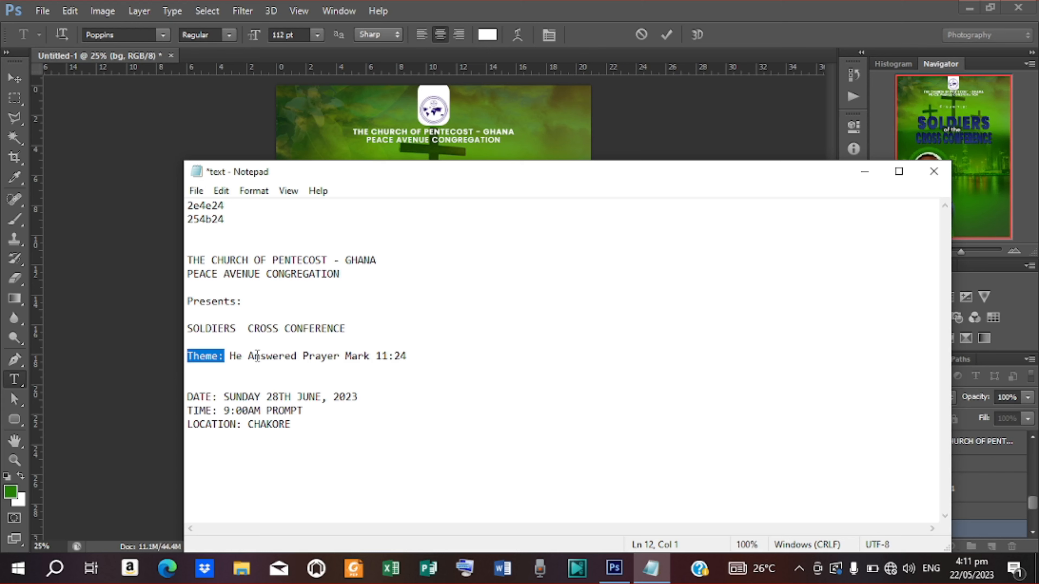
{"action": "left_click", "coordinate": [865, 171]}
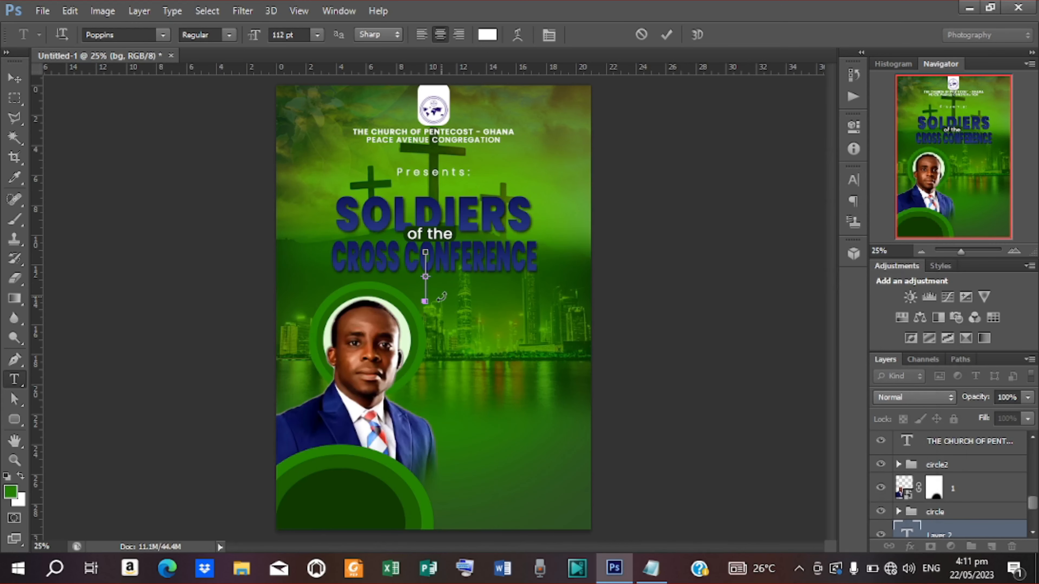
{"action": "key", "text": "ctrl+v"}
{"action": "left_click", "coordinate": [666, 34]}
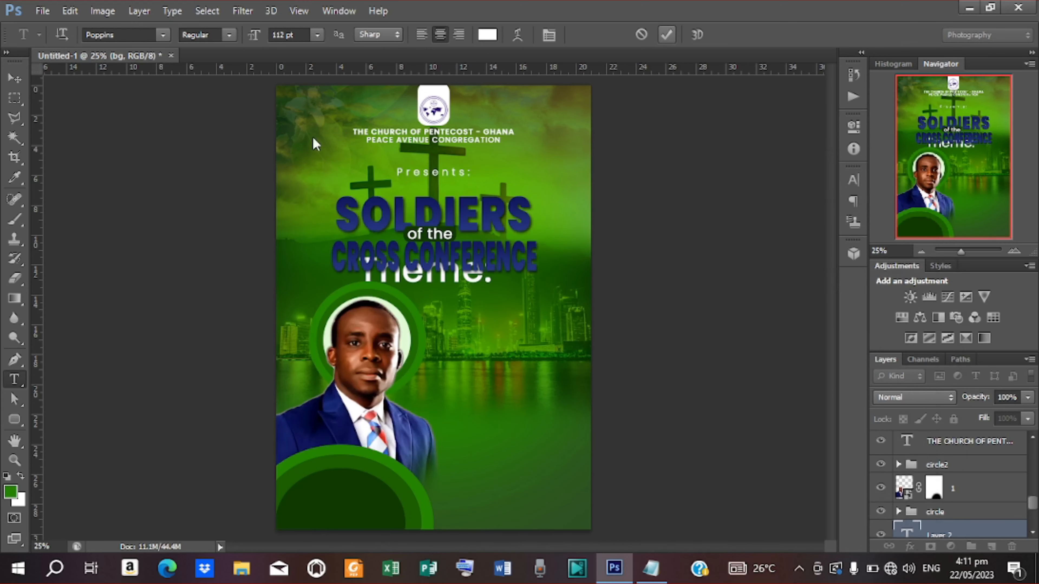
Step: Position the "Theme:" text just below CROSS CONFERENCE and move its layer above the "of the" layer
{"action": "left_click", "coordinate": [15, 77]}
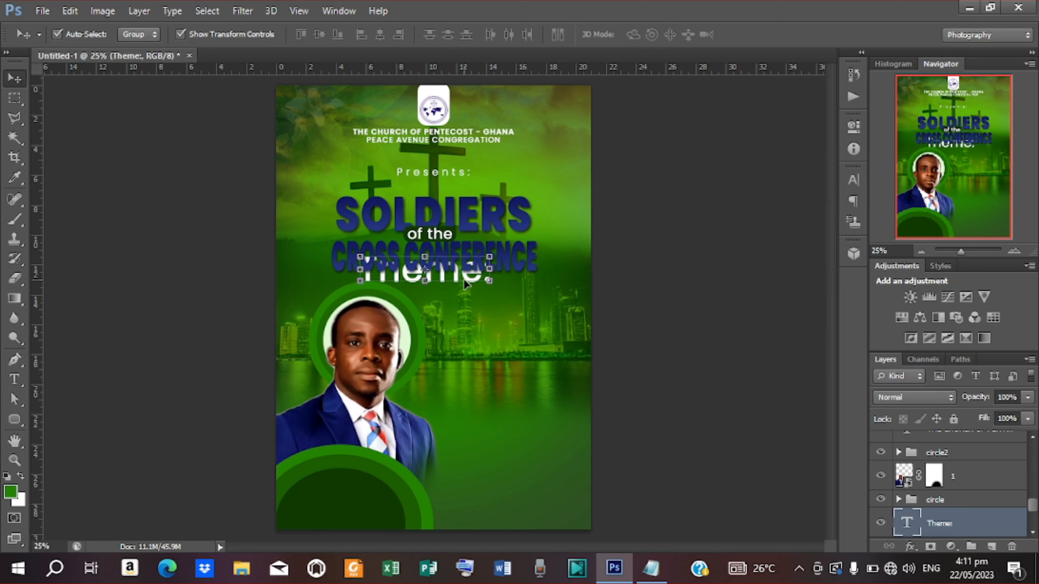
{"action": "left_click_drag", "start_coordinate": [465, 282], "coordinate": [514, 304]}
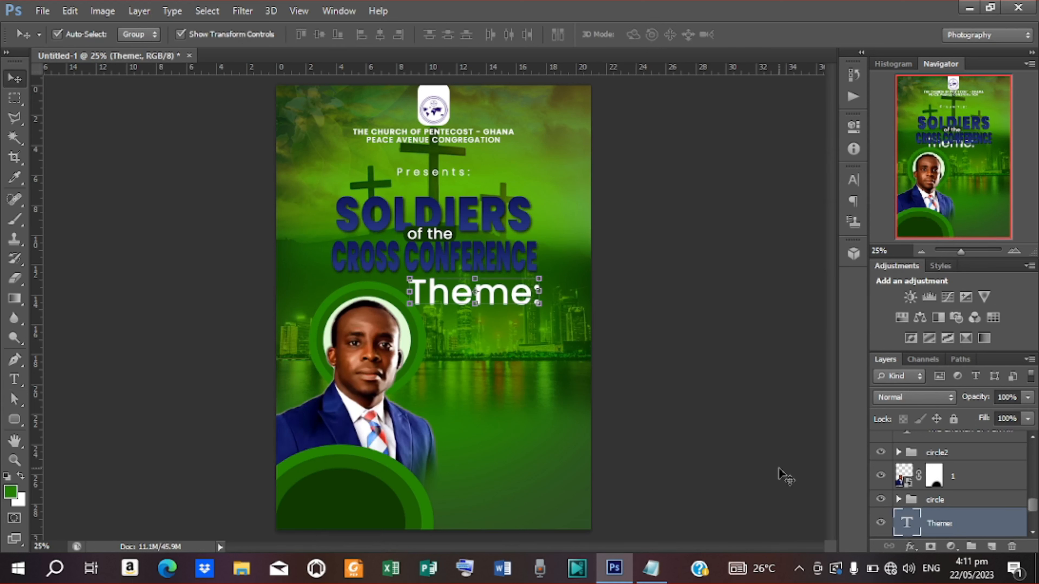
{"action": "left_click_drag", "start_coordinate": [928, 521], "coordinate": [943, 439]}
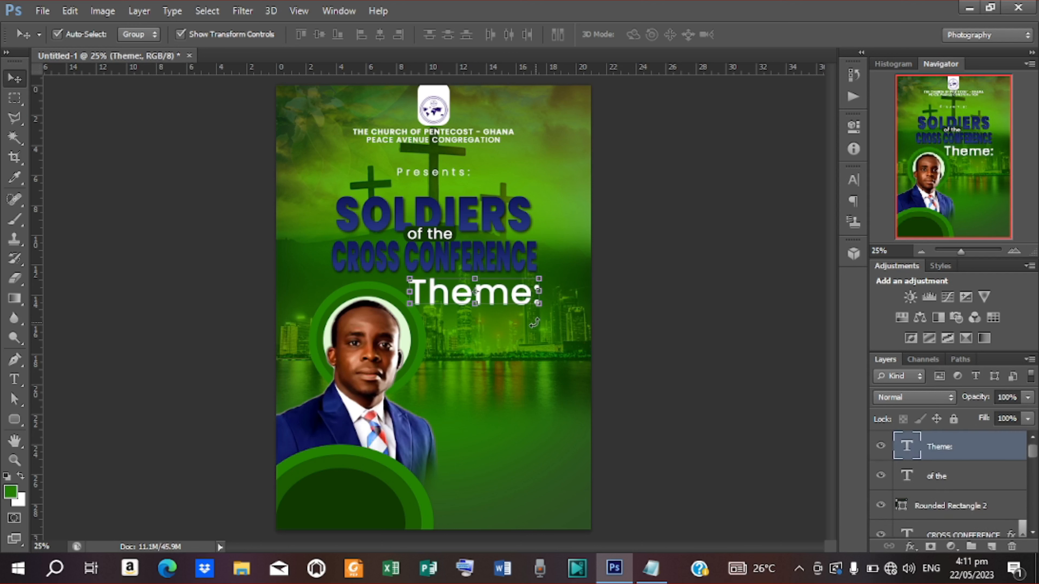
Step: Scale the "Theme:" text to about 29% and place it beside the top of the portrait circle
{"action": "left_click_drag", "start_coordinate": [515, 302], "coordinate": [474, 298]}
{"action": "left_click", "coordinate": [521, 279]}
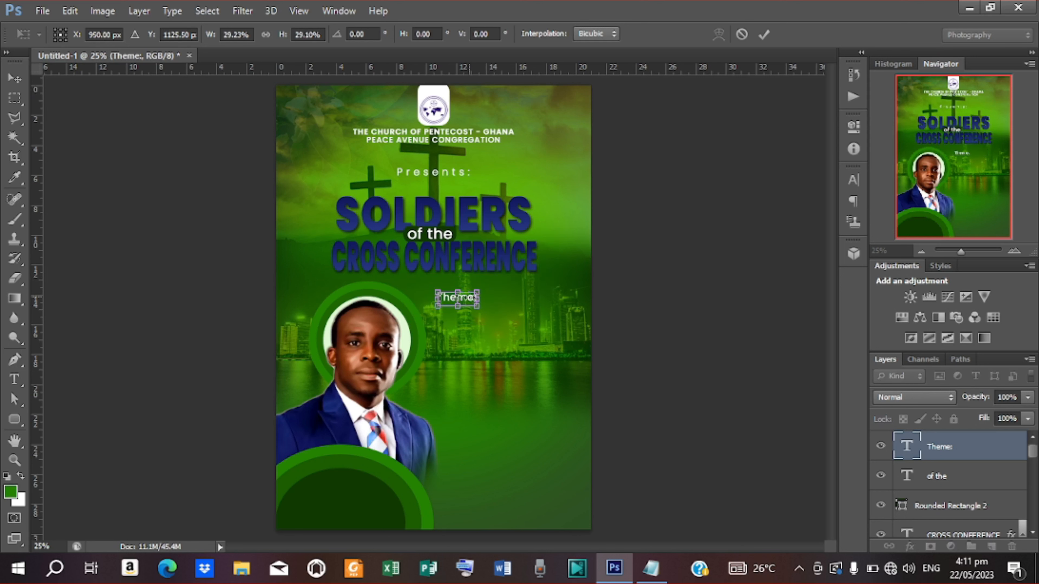
{"action": "left_click", "coordinate": [764, 34]}
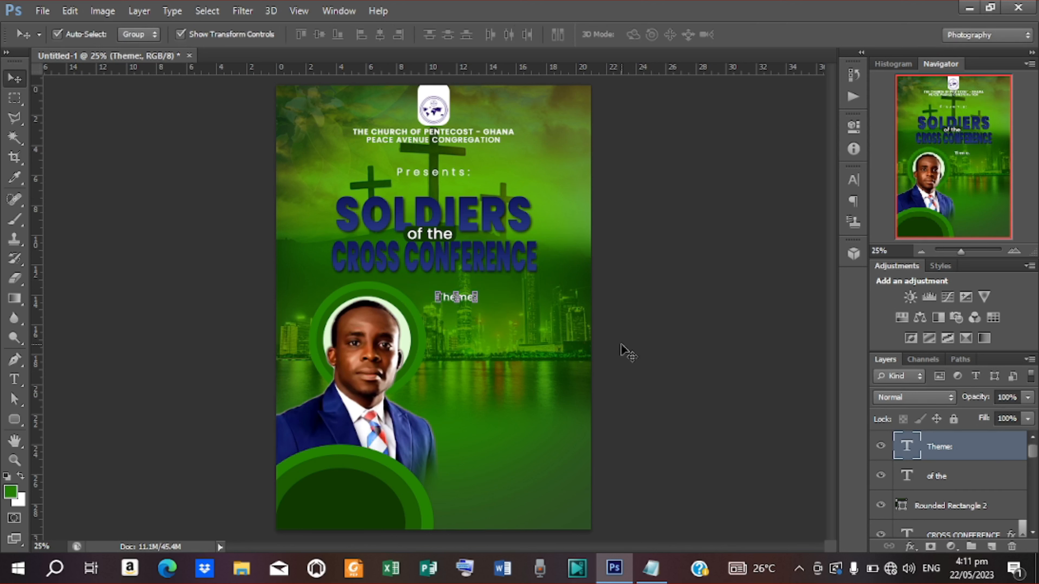
Step: Nudge the "Theme:" text left and up until it sits centered closely beneath the CROSS CONFERENCE line
{"action": "left_click", "coordinate": [656, 355]}
{"action": "left_click", "coordinate": [454, 300]}
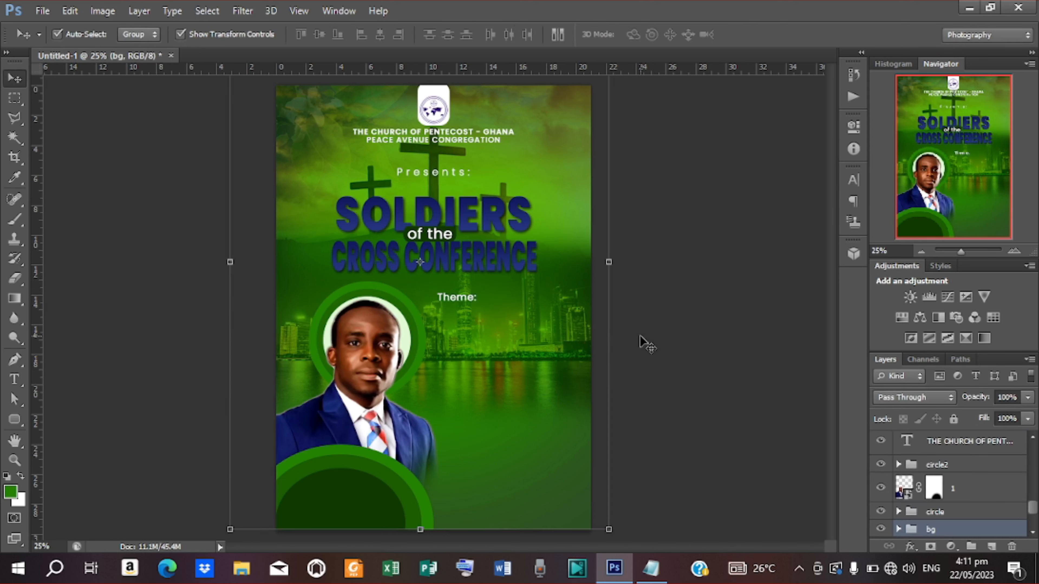
{"action": "left_click", "coordinate": [460, 299]}
{"action": "key", "text": "shift+Left"}
{"action": "key", "text": "shift+Left"}
{"action": "key", "text": "shift+Left"}
{"action": "key", "text": "shift+Left"}
{"action": "key", "text": "shift+Left"}
{"action": "key", "text": "shift+Left"}
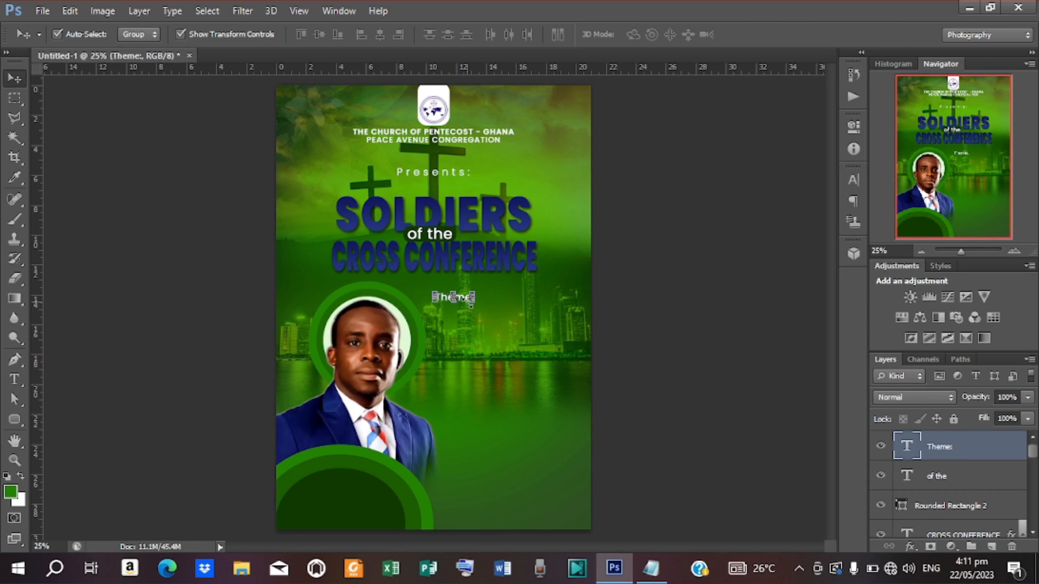
{"action": "key", "text": "shift+Left"}
{"action": "key", "text": "shift+Left"}
{"action": "key", "text": "shift+Left"}
{"action": "key", "text": "shift+Left"}
{"action": "key", "text": "shift+Left"}
{"action": "key", "text": "shift+Left"}
{"action": "key", "text": "shift+Left"}
{"action": "key", "text": "shift+Left"}
{"action": "key", "text": "shift+Left"}
{"action": "key", "text": "shift+Left"}
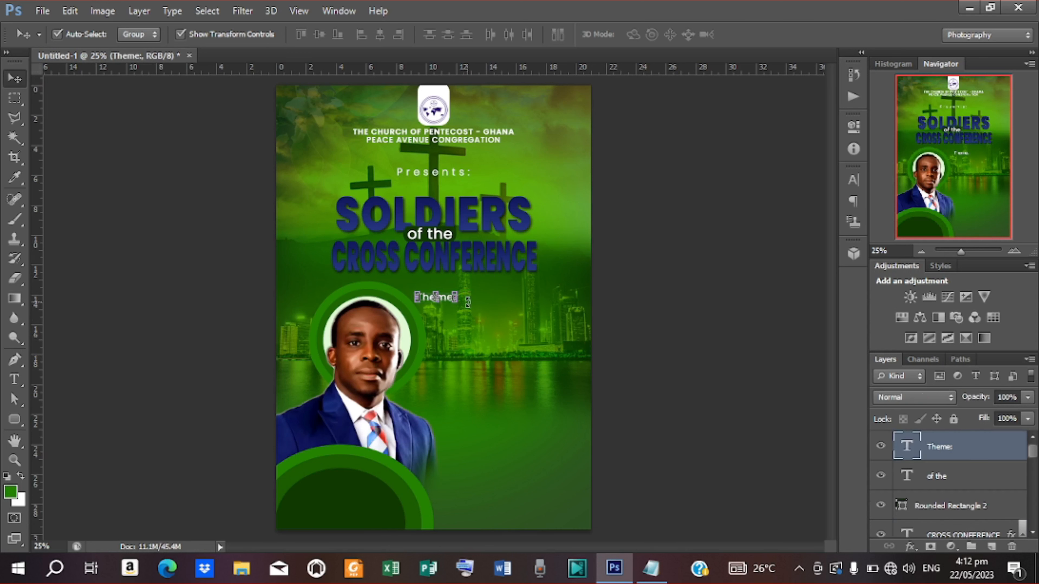
{"action": "key", "text": "shift+Up"}
{"action": "key", "text": "shift+Up"}
{"action": "key", "text": "shift+Up"}
{"action": "key", "text": "shift+Up"}
{"action": "key", "text": "shift+Up"}
{"action": "key", "text": "shift+Up"}
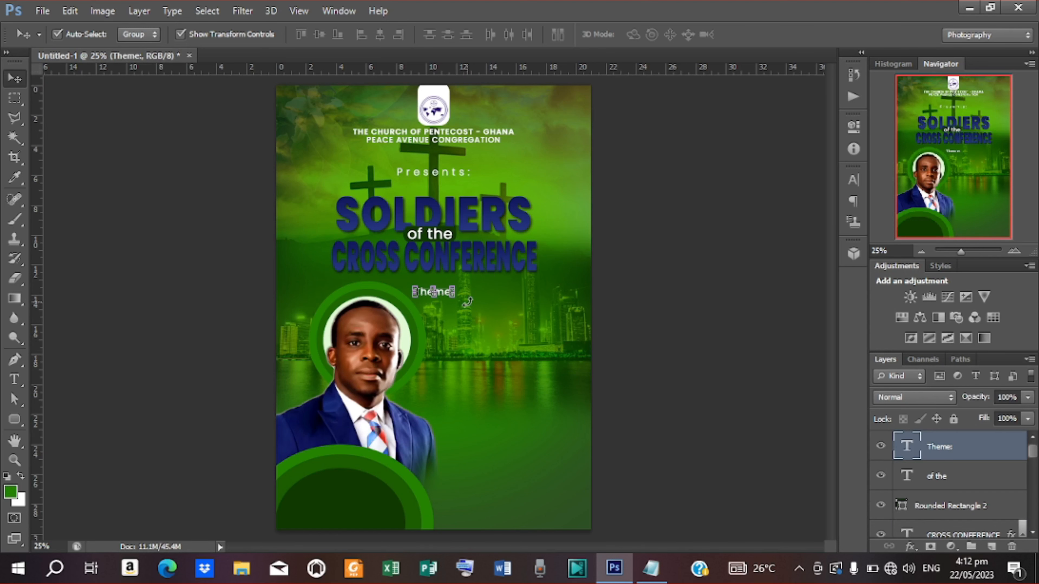
{"action": "key", "text": "shift+Up"}
{"action": "key", "text": "shift+Left"}
{"action": "key", "text": "shift+Left"}
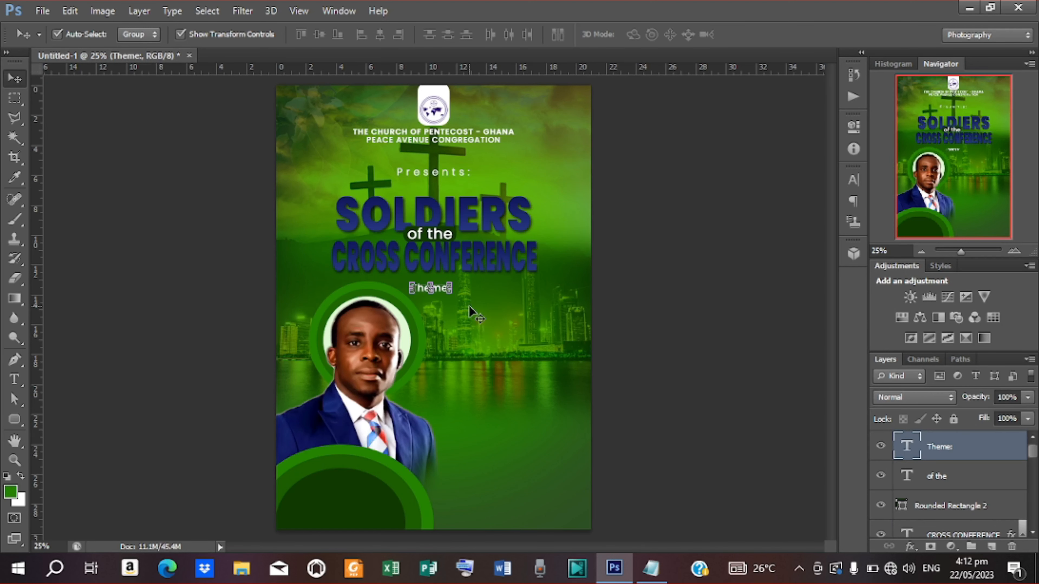
Step: Copy "He Answered Prayer" from the Notepad text file and paste it into the flyer as a new text layer near "Theme:"
{"action": "left_click", "coordinate": [650, 568]}
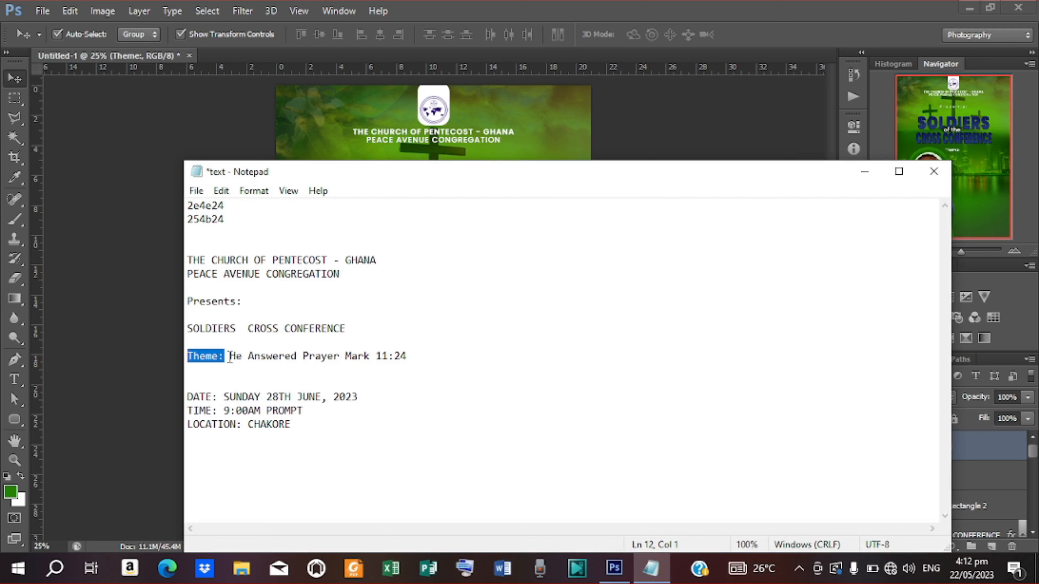
{"action": "left_click_drag", "start_coordinate": [230, 357], "coordinate": [342, 352]}
{"action": "key", "text": "ctrl+c"}
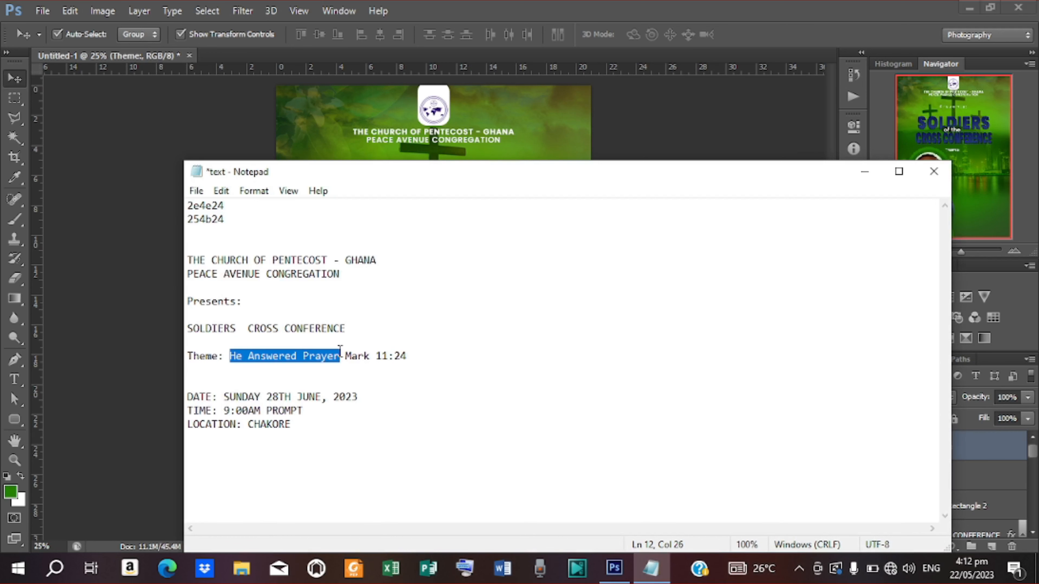
{"action": "left_click", "coordinate": [863, 172]}
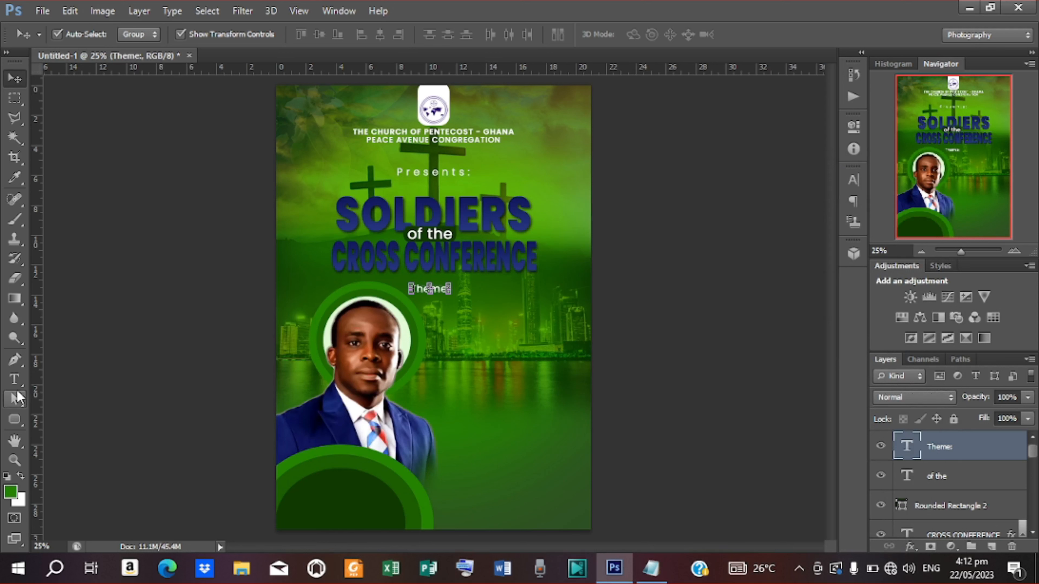
{"action": "left_click", "coordinate": [14, 380]}
{"action": "left_click", "coordinate": [471, 303]}
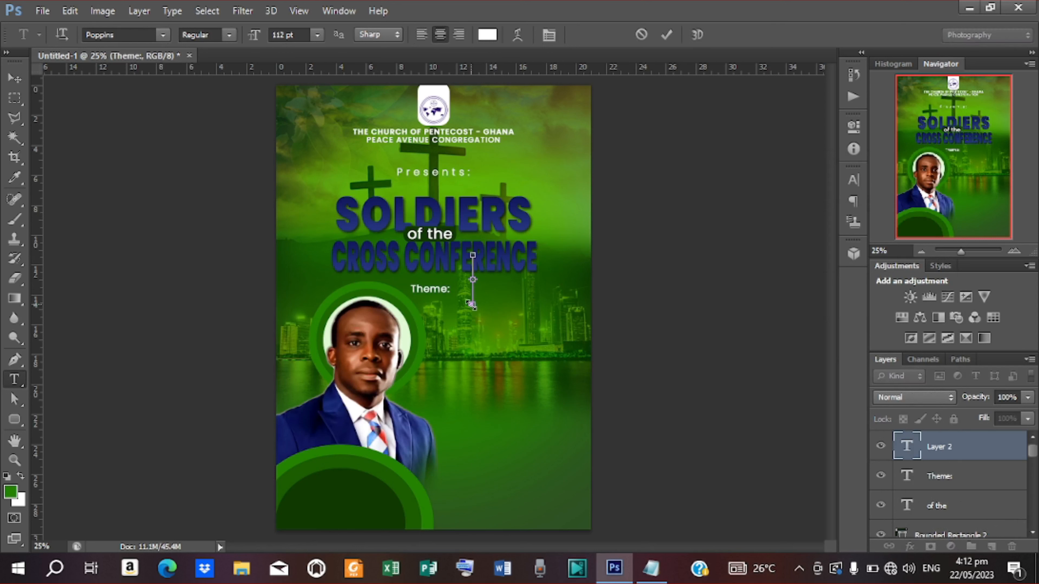
{"action": "key", "text": "ctrl+v"}
{"action": "left_click", "coordinate": [667, 35]}
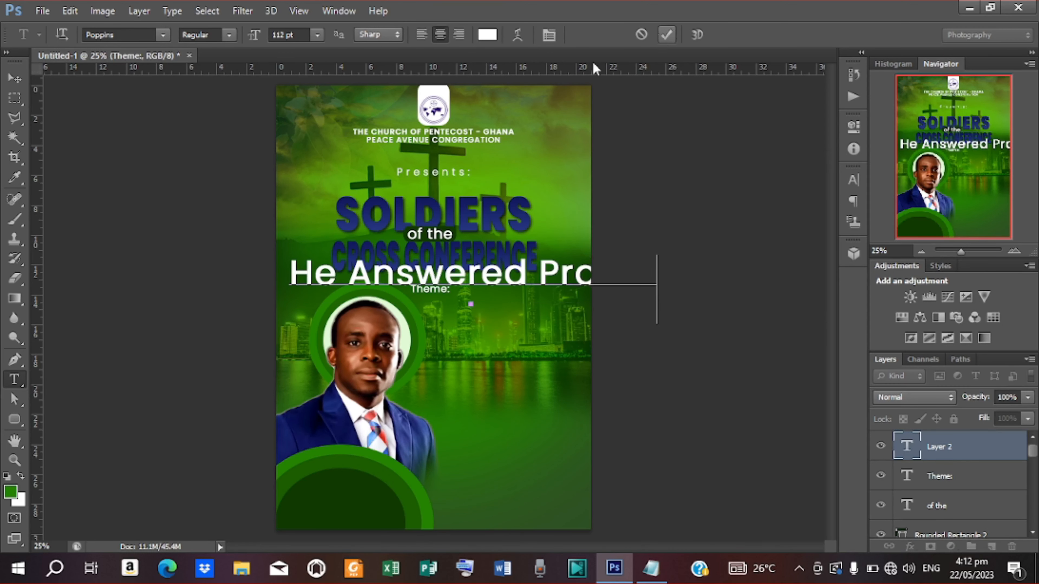
Step: Scale the "He Answered Prayer" text to about 37% and position it just below and to the right of "Theme:"
{"action": "left_click", "coordinate": [14, 78]}
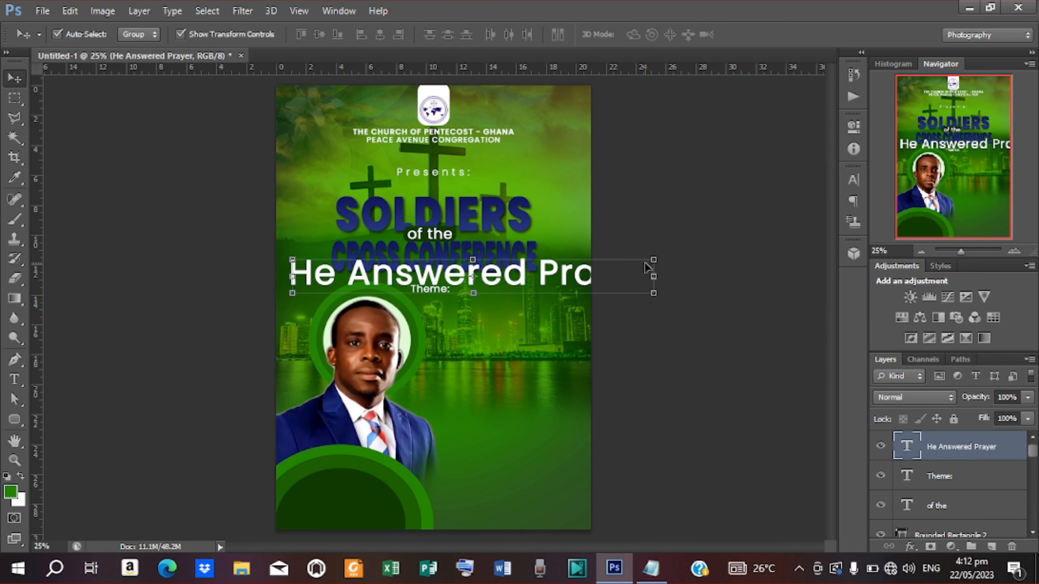
{"action": "left_click", "coordinate": [655, 259]}
{"action": "left_click_drag", "start_coordinate": [656, 256], "coordinate": [530, 305]}
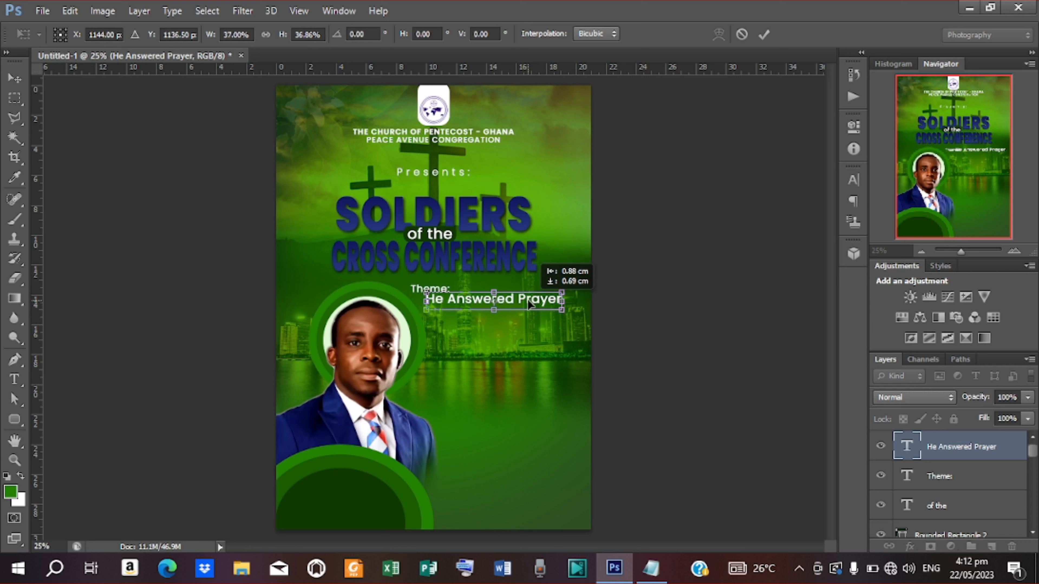
{"action": "left_click", "coordinate": [764, 34]}
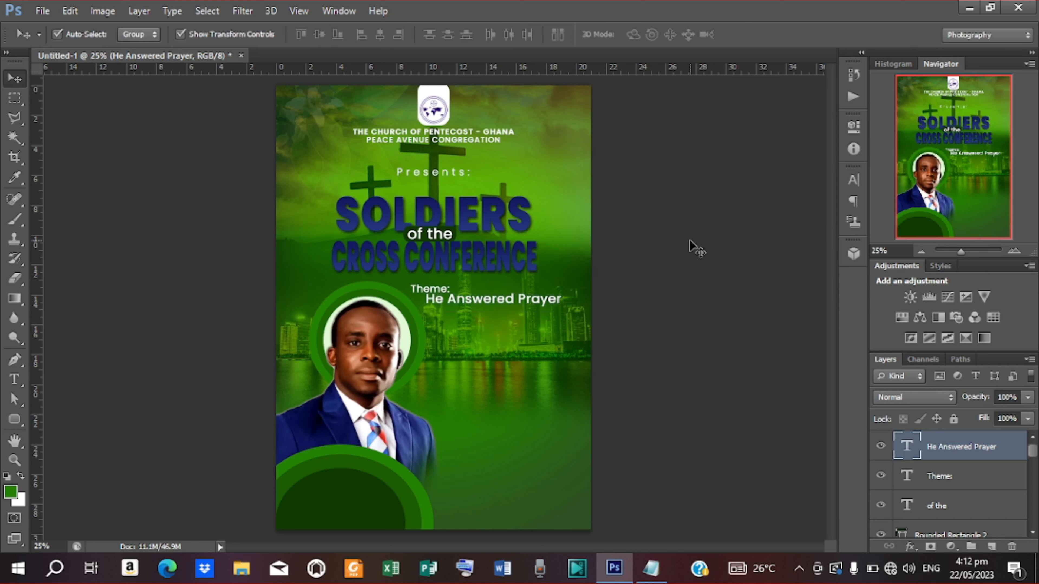
{"action": "left_click", "coordinate": [603, 289]}
{"action": "left_click", "coordinate": [547, 306]}
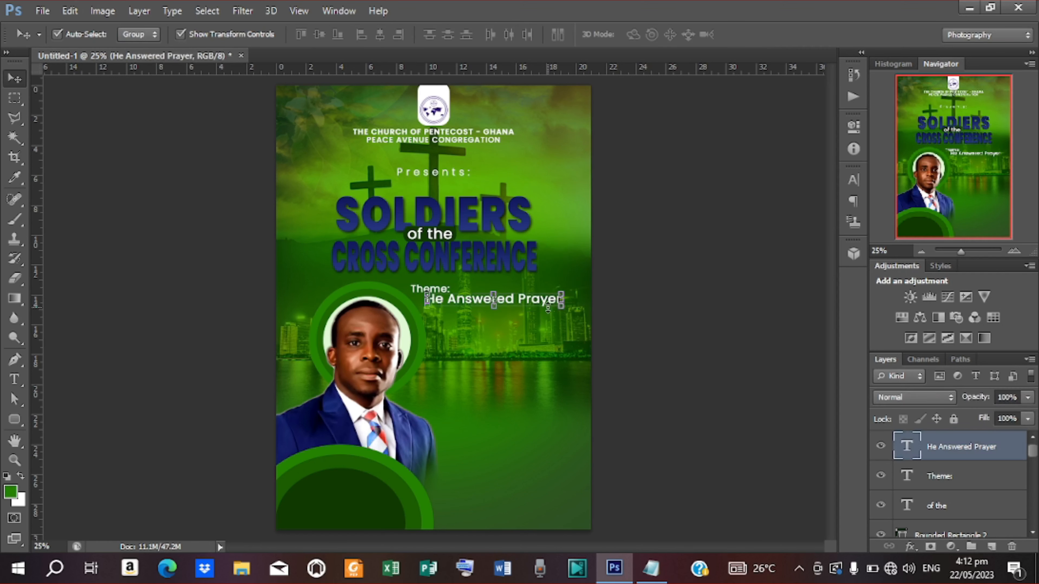
{"action": "left_click", "coordinate": [653, 291]}
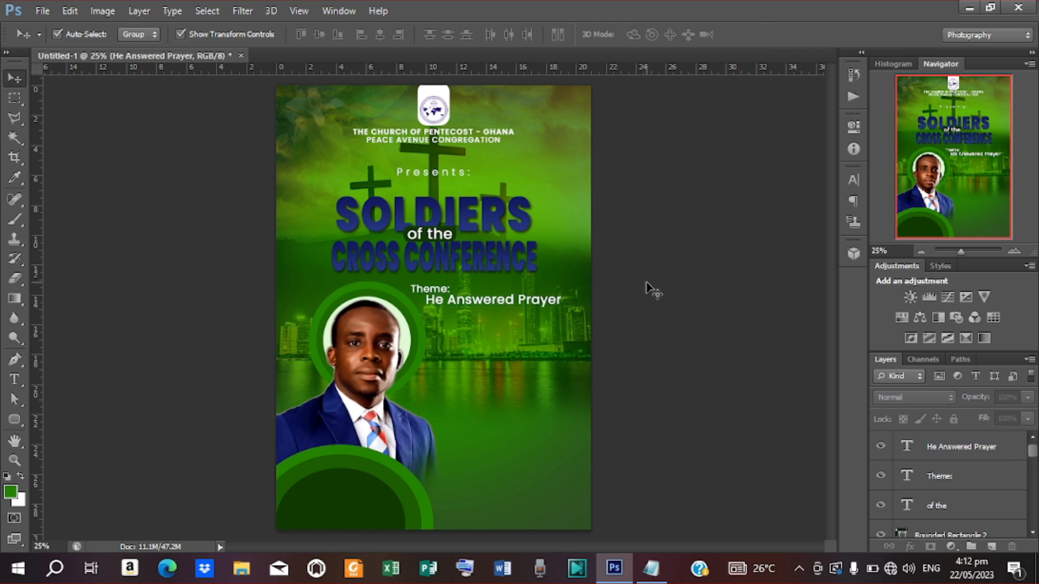
Step: Duplicate the "Theme:" text layer and move the copy below the end of "He Answered Prayer"
{"action": "left_click", "coordinate": [433, 286]}
{"action": "key", "text": "ctrl+j"}
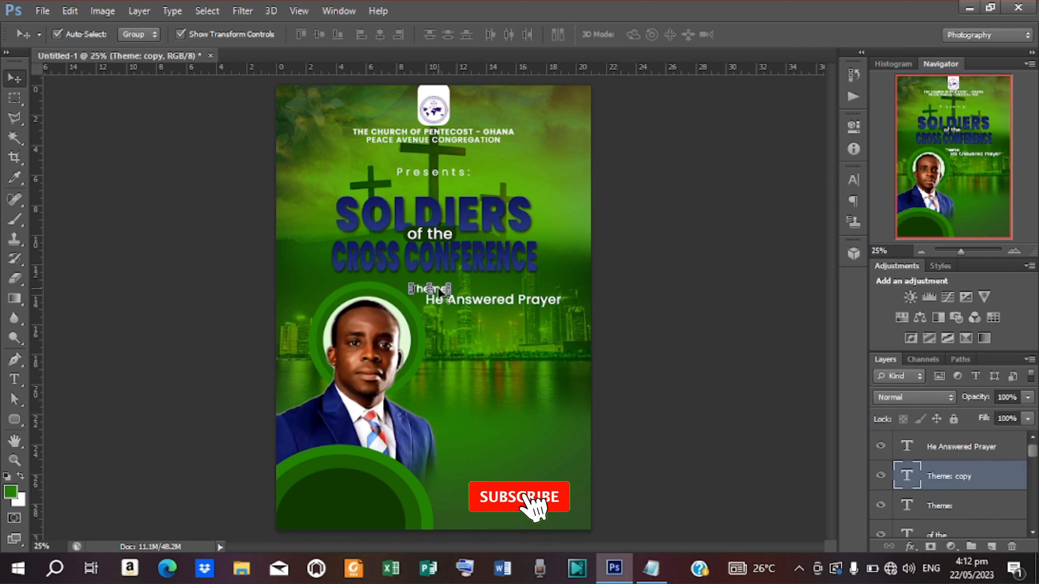
{"action": "key", "text": "ctrl+t"}
{"action": "left_click_drag", "start_coordinate": [436, 289], "coordinate": [610, 340]}
{"action": "left_click", "coordinate": [763, 35]}
Step: Replace the duplicated "Theme:" text below "He Answered Prayer" with "Mark 11:24" copied from the Notepad text file
{"action": "key", "text": "t"}
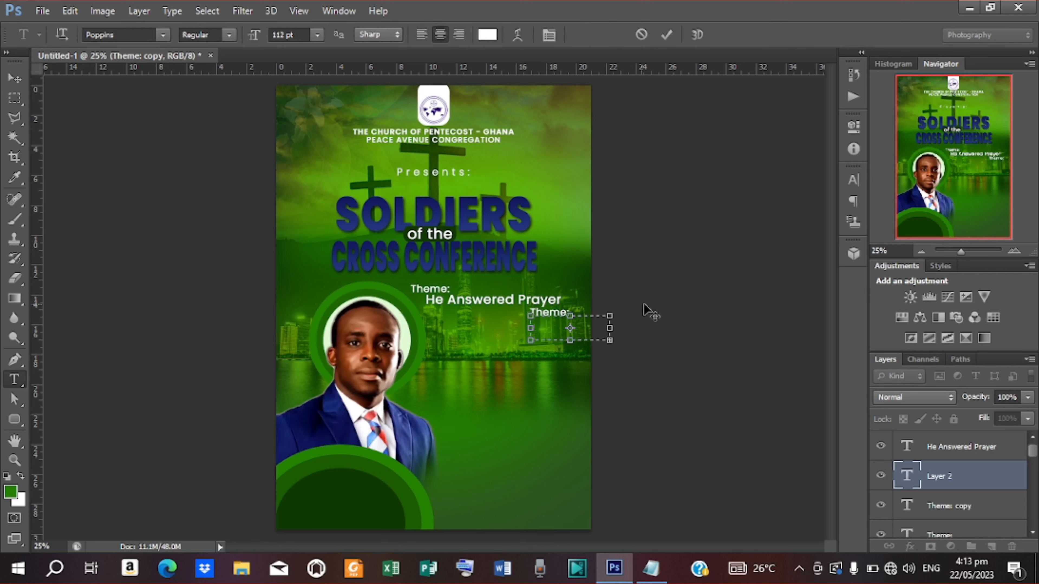
{"action": "left_click", "coordinate": [667, 35]}
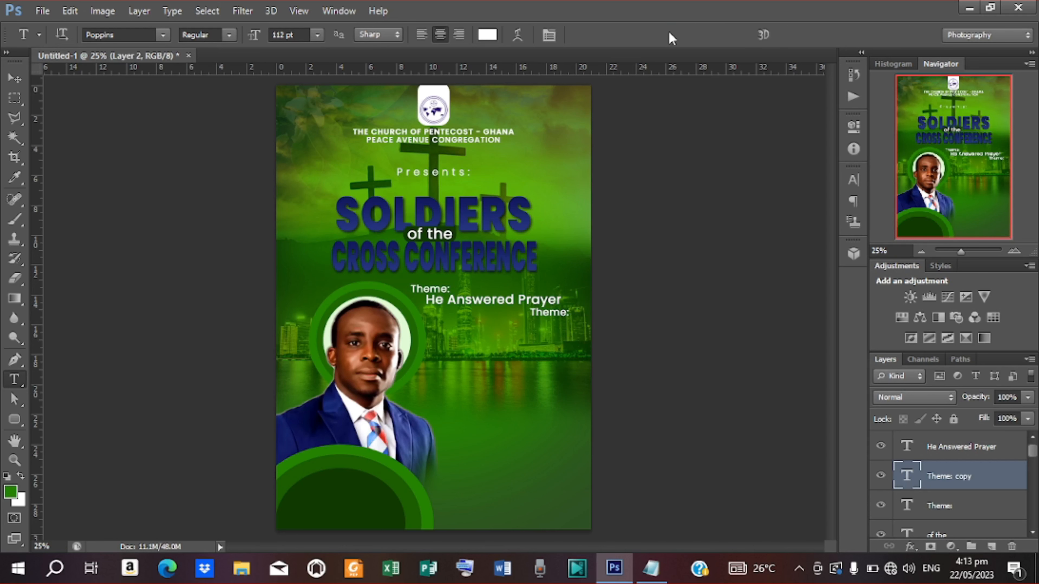
{"action": "left_click_drag", "start_coordinate": [533, 314], "coordinate": [597, 316]}
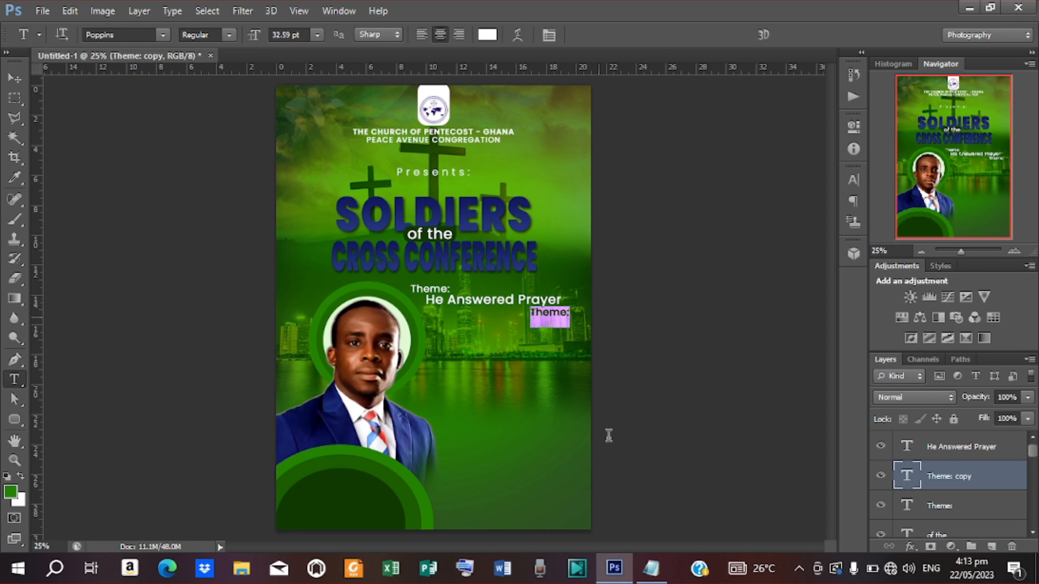
{"action": "left_click", "coordinate": [650, 568]}
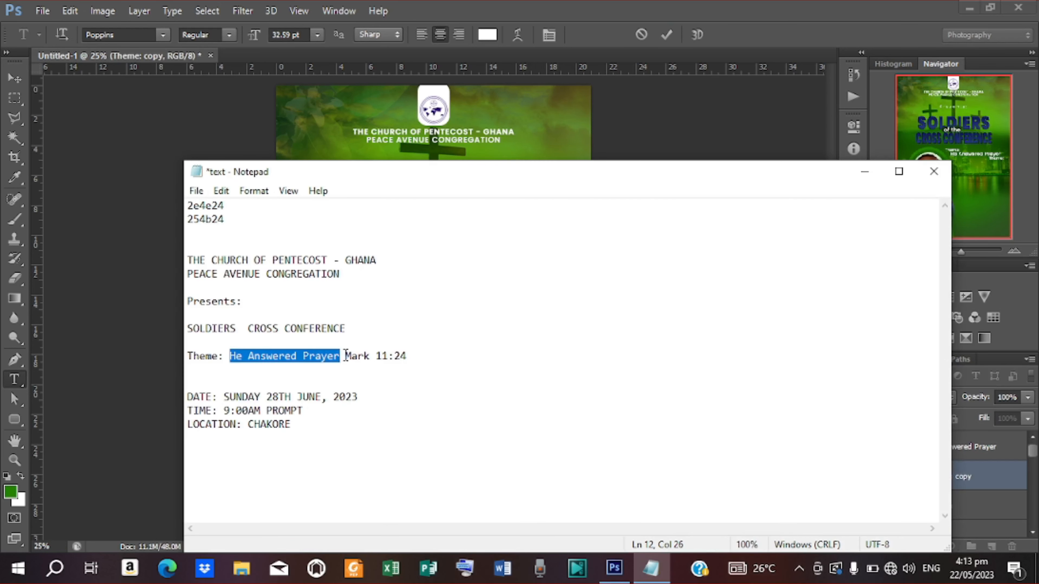
{"action": "left_click_drag", "start_coordinate": [346, 355], "coordinate": [447, 362]}
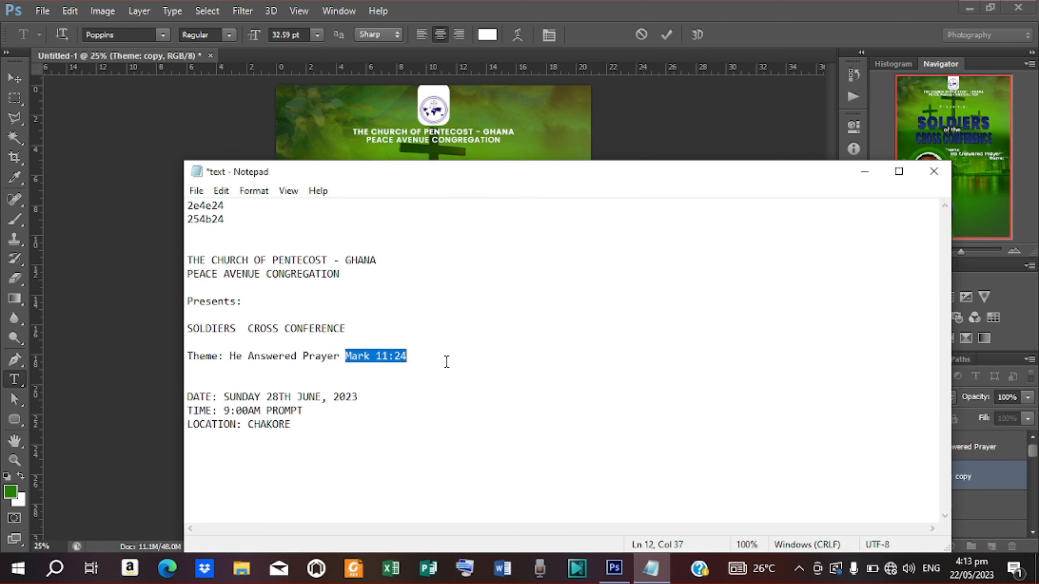
{"action": "left_click", "coordinate": [865, 180]}
{"action": "key", "text": "ctrl+v"}
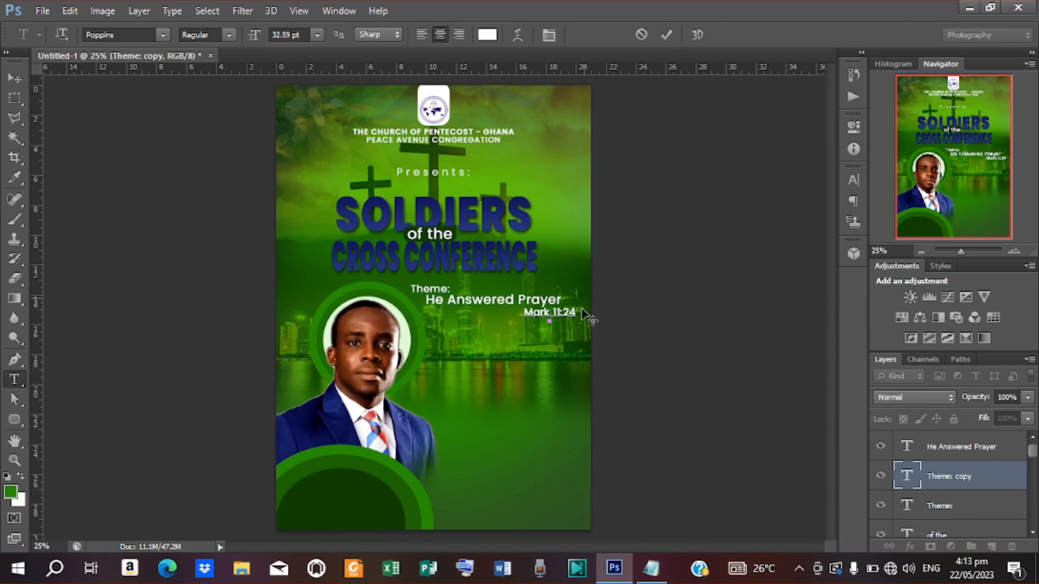
Step: Finish the "Mark 11:24" text and paste "SUNDAY" from the Notepad text file as a new text layer below it
{"action": "left_click", "coordinate": [667, 35]}
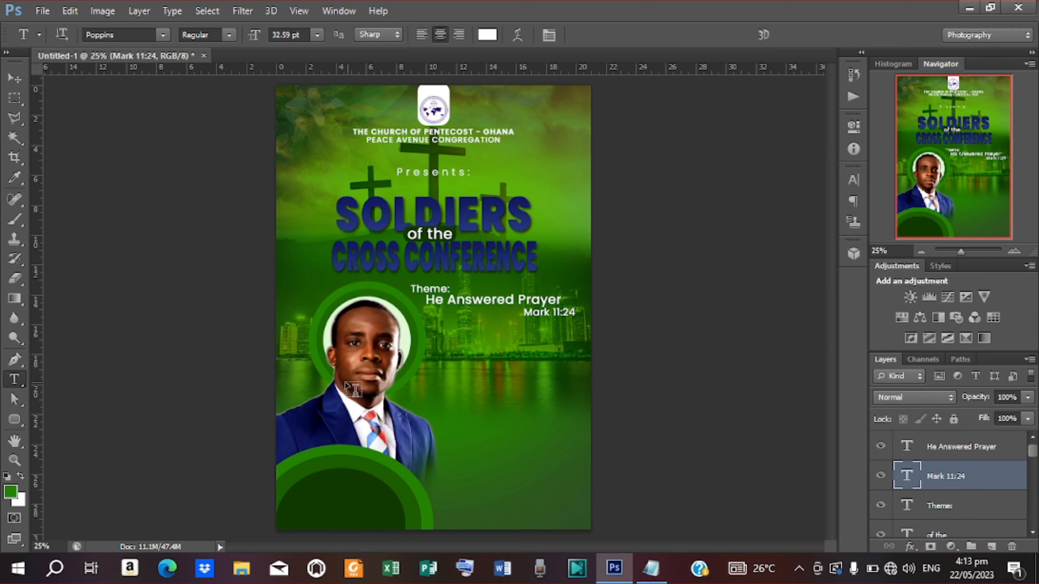
{"action": "left_click", "coordinate": [444, 380]}
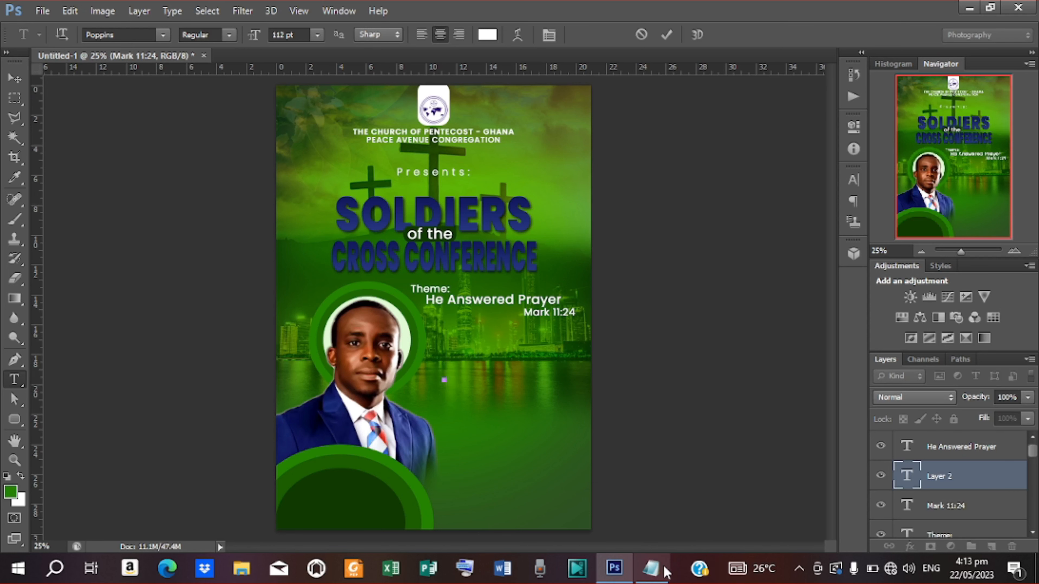
{"action": "left_click", "coordinate": [650, 568]}
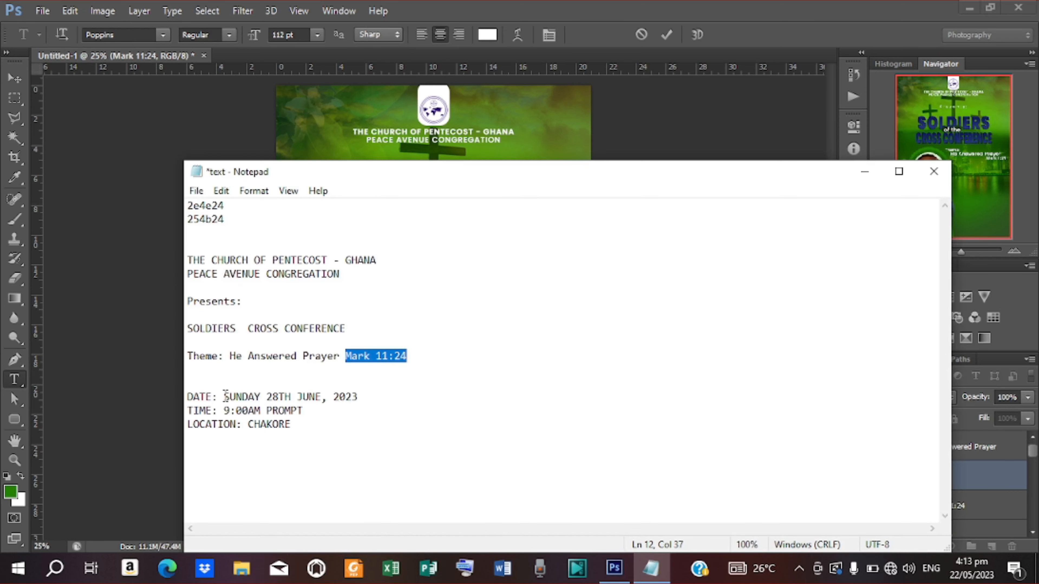
{"action": "left_click_drag", "start_coordinate": [224, 396], "coordinate": [258, 396]}
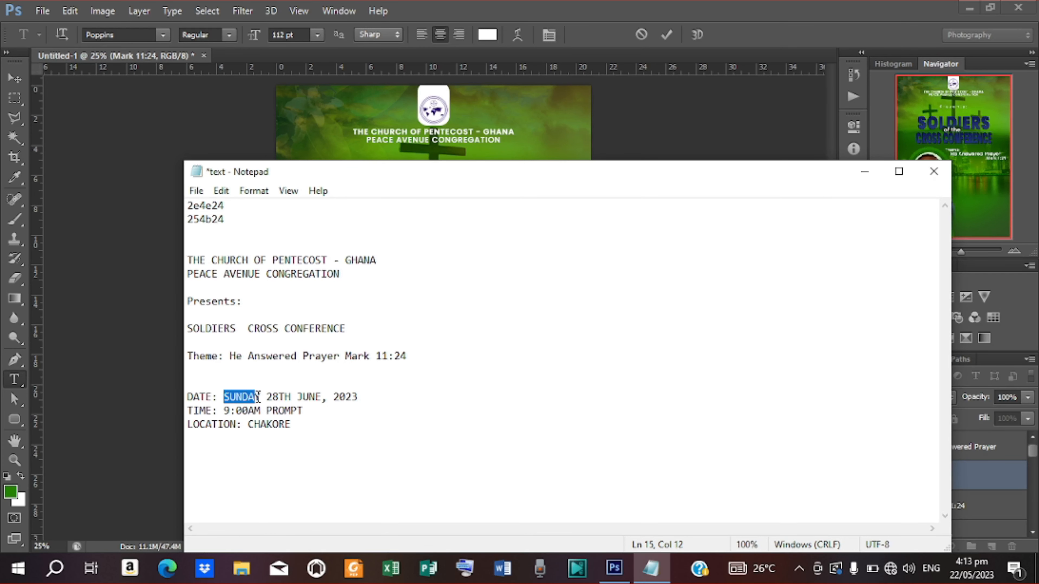
{"action": "left_click", "coordinate": [873, 181]}
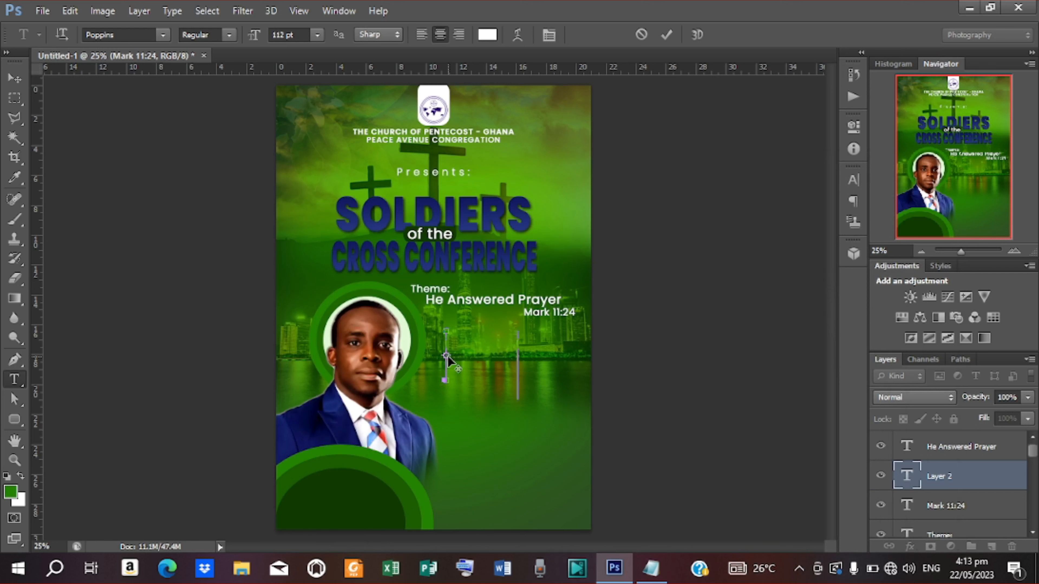
{"action": "key", "text": "ctrl+v"}
{"action": "left_click", "coordinate": [666, 34]}
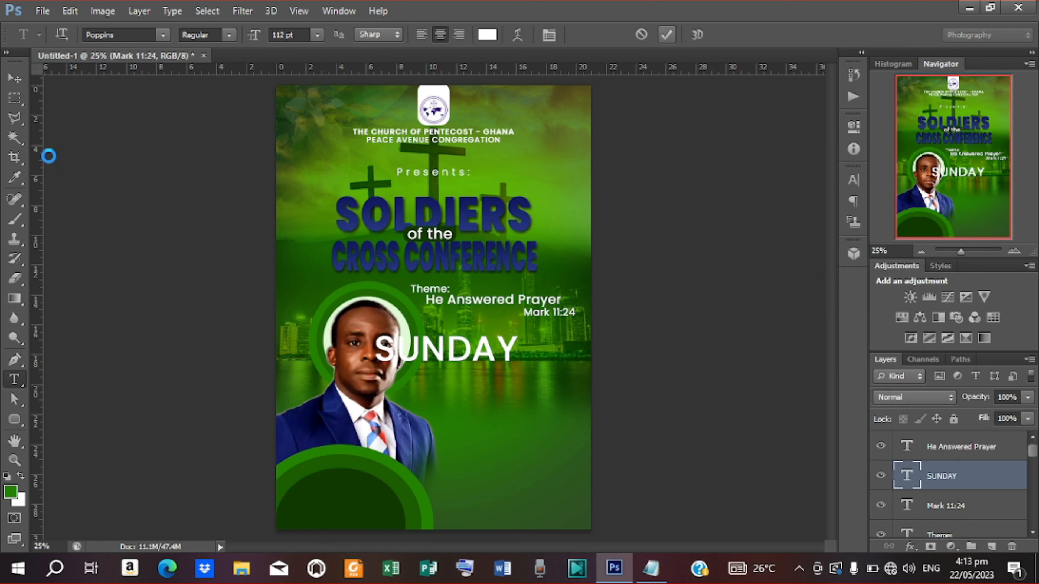
Step: Scale the "SUNDAY" text to about 47% and position it below "Mark 11:24", clear of the man's portrait
{"action": "left_click", "coordinate": [14, 79]}
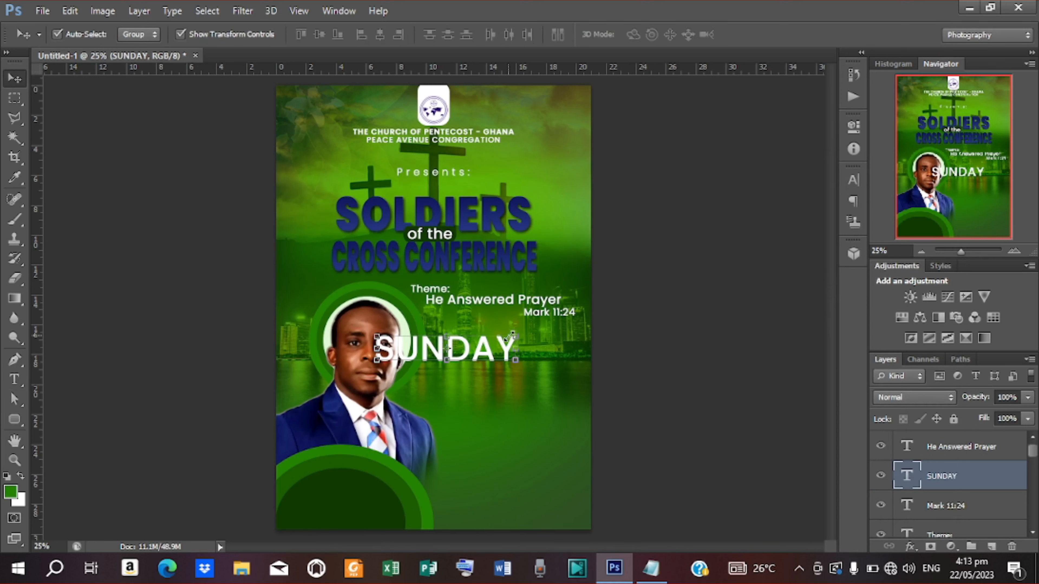
{"action": "left_click", "coordinate": [513, 334]}
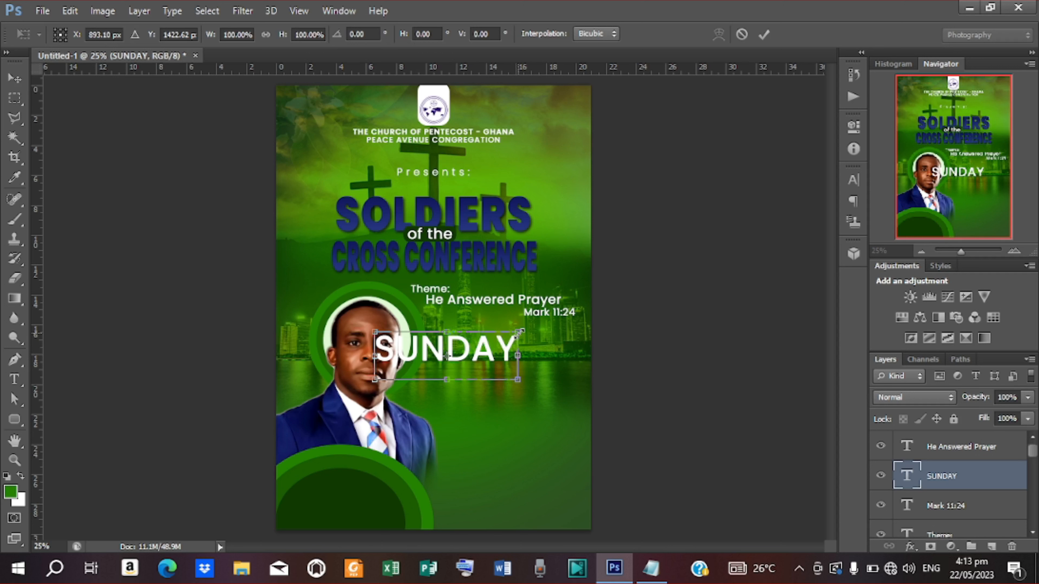
{"action": "mouse_move", "coordinate": [519, 332]}
{"action": "left_mouse_down"}
{"action": "mouse_move", "coordinate": [480, 353]}
{"action": "mouse_move", "coordinate": [529, 385]}
{"action": "mouse_move", "coordinate": [523, 350]}
{"action": "left_mouse_up"}
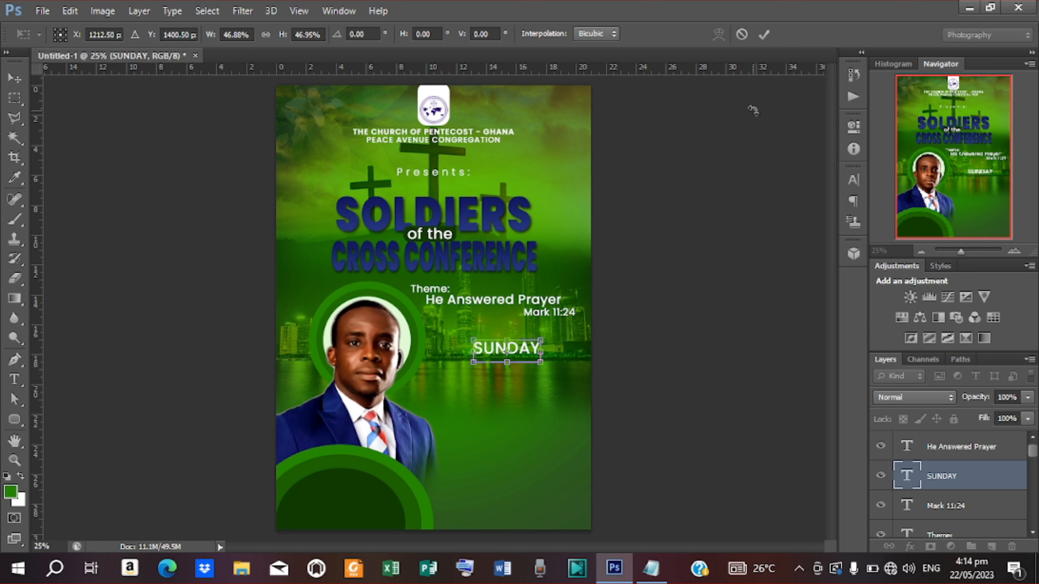
{"action": "left_click", "coordinate": [764, 34]}
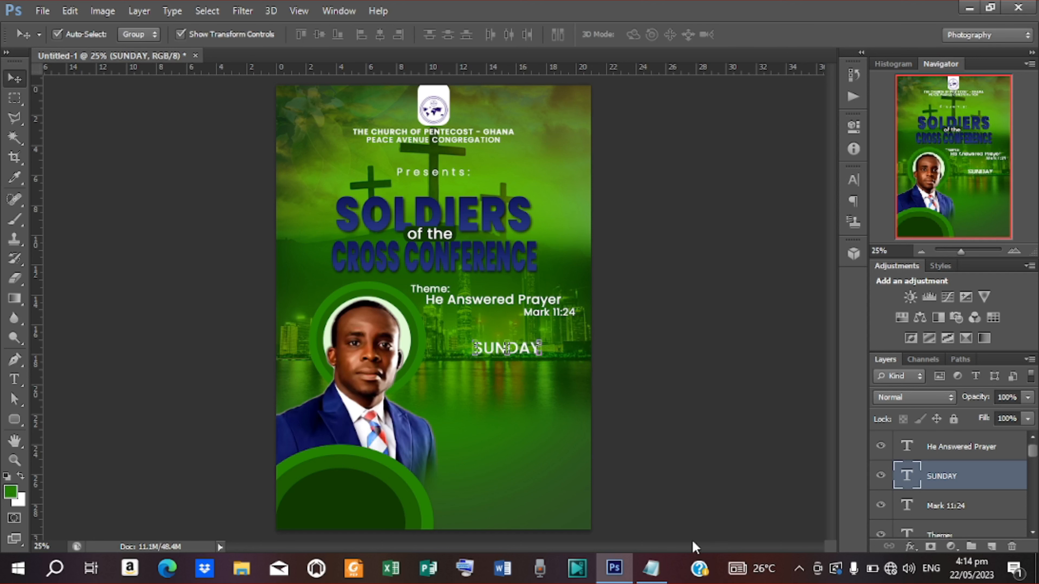
Step: Duplicate the "SUNDAY" text layer and move the copy straight down to sit directly beneath the original
{"action": "key", "text": "ctrl+j"}
{"action": "key", "text": "shift+Down"}
{"action": "key", "text": "shift+Down"}
{"action": "key", "text": "shift+Down"}
{"action": "key", "text": "shift+Down"}
{"action": "key", "text": "shift+Down"}
{"action": "key", "text": "shift+Down"}
{"action": "key", "text": "shift+Down"}
{"action": "key", "text": "shift+Down"}
{"action": "key", "text": "shift+Down"}
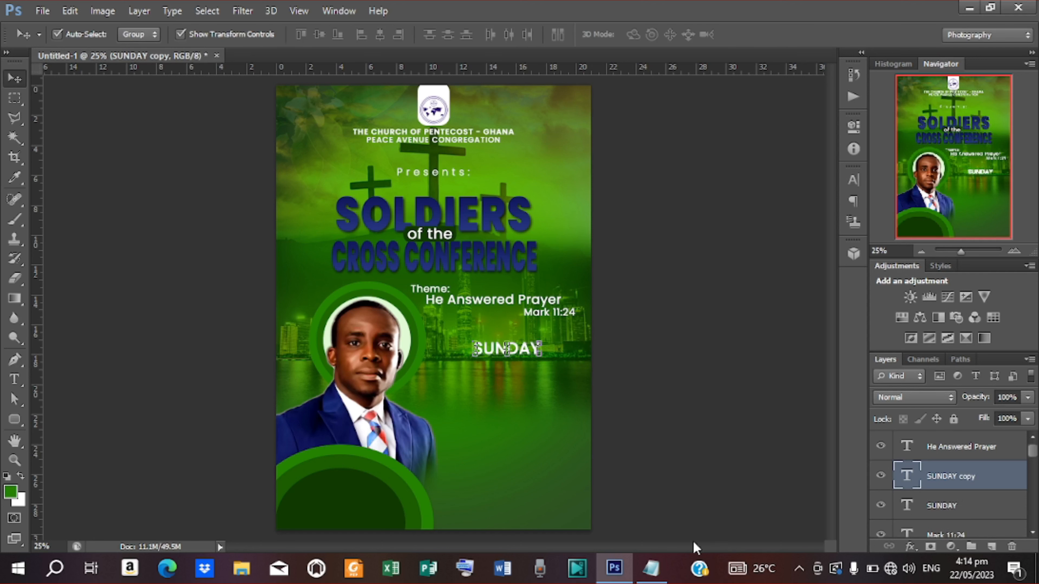
{"action": "key", "text": "shift+Down"}
{"action": "key", "text": "shift+Down"}
{"action": "key", "text": "shift+Down"}
{"action": "key", "text": "shift+Down"}
{"action": "key", "text": "shift+Down"}
{"action": "key", "text": "shift+Down"}
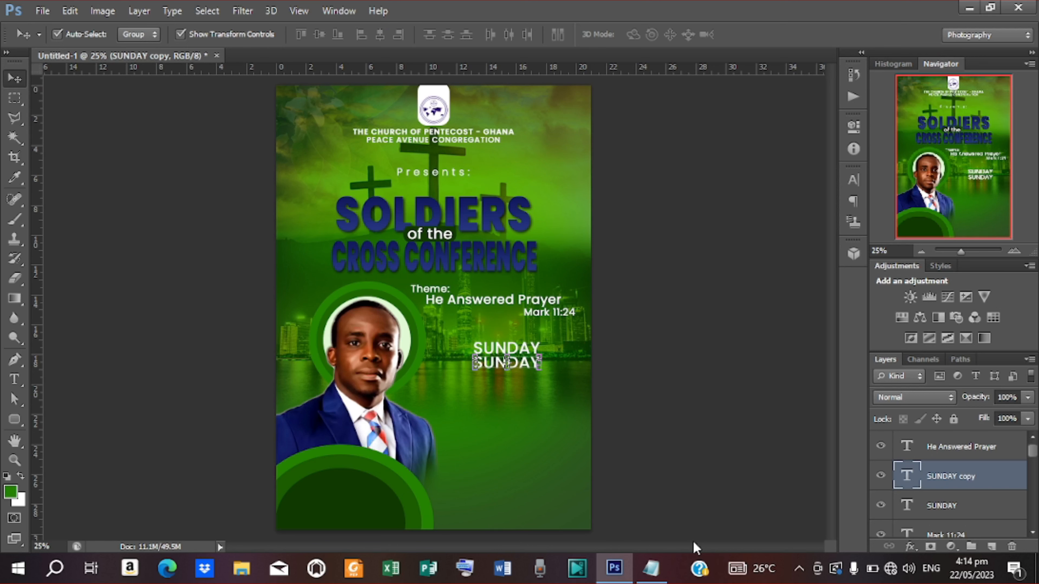
Step: Replace the duplicated "SUNDAY" text with "28TH" copied from the date line in the Notepad text file
{"action": "left_click", "coordinate": [651, 568]}
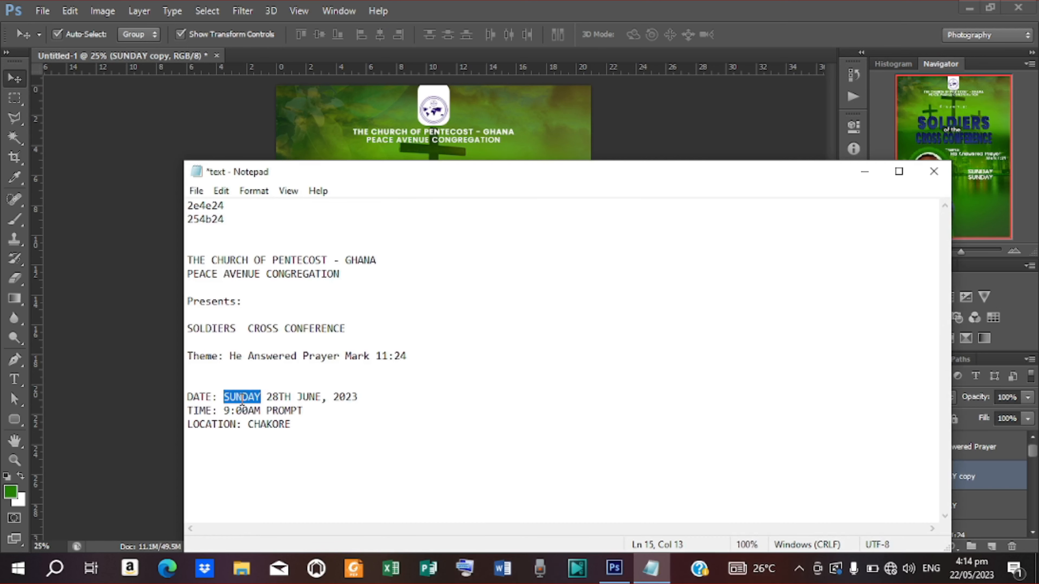
{"action": "left_click_drag", "start_coordinate": [266, 397], "coordinate": [288, 397]}
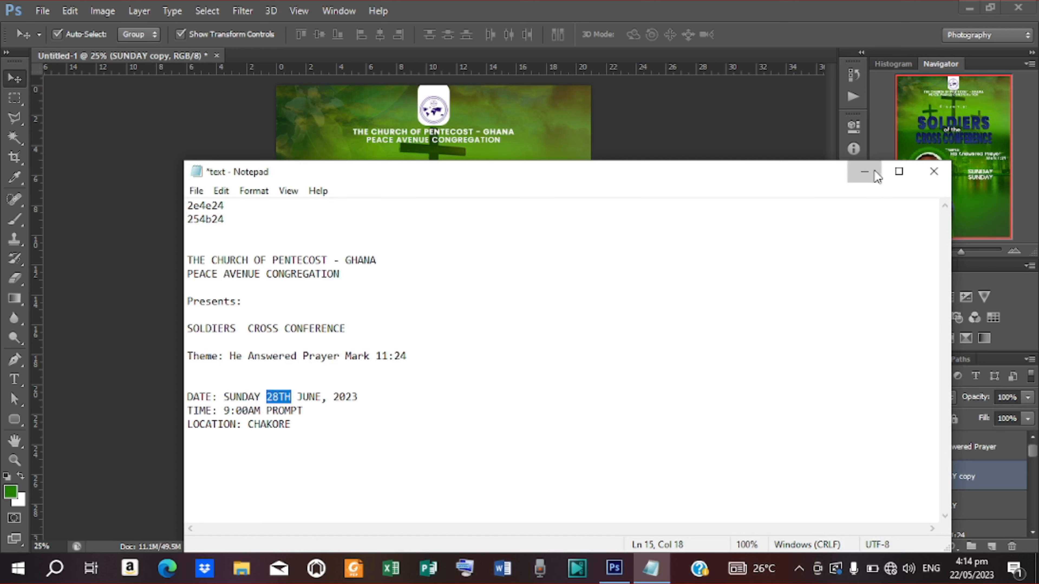
{"action": "left_click", "coordinate": [864, 171]}
{"action": "key", "text": "t"}
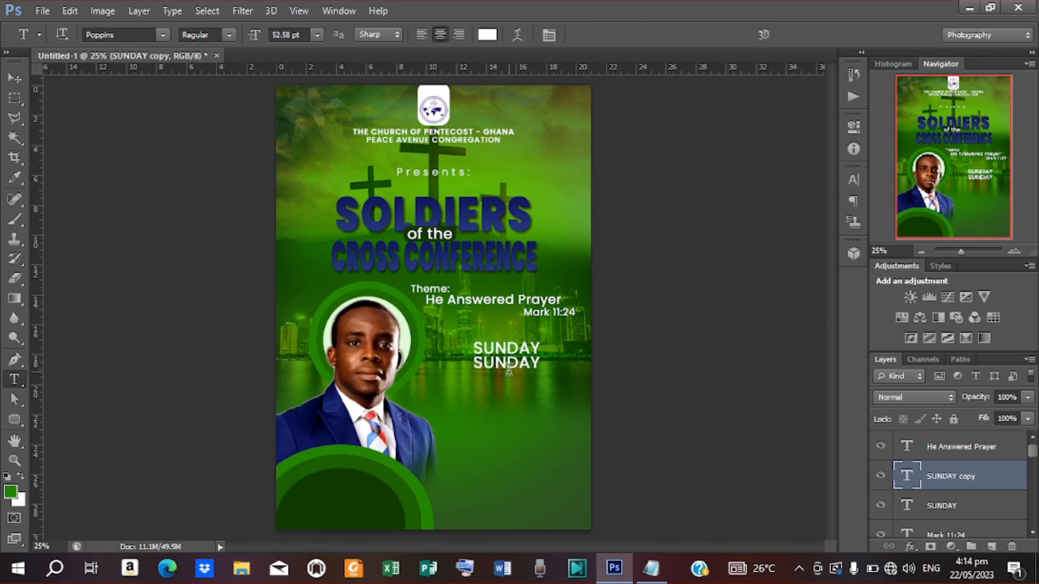
{"action": "left_click_drag", "start_coordinate": [472, 363], "coordinate": [552, 370]}
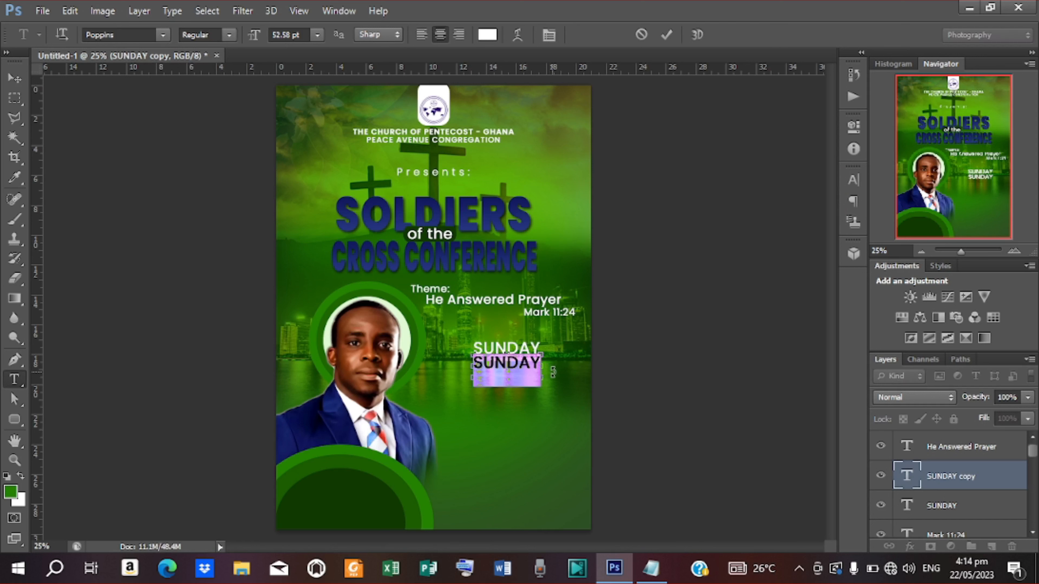
{"action": "type", "text": "28TH"}
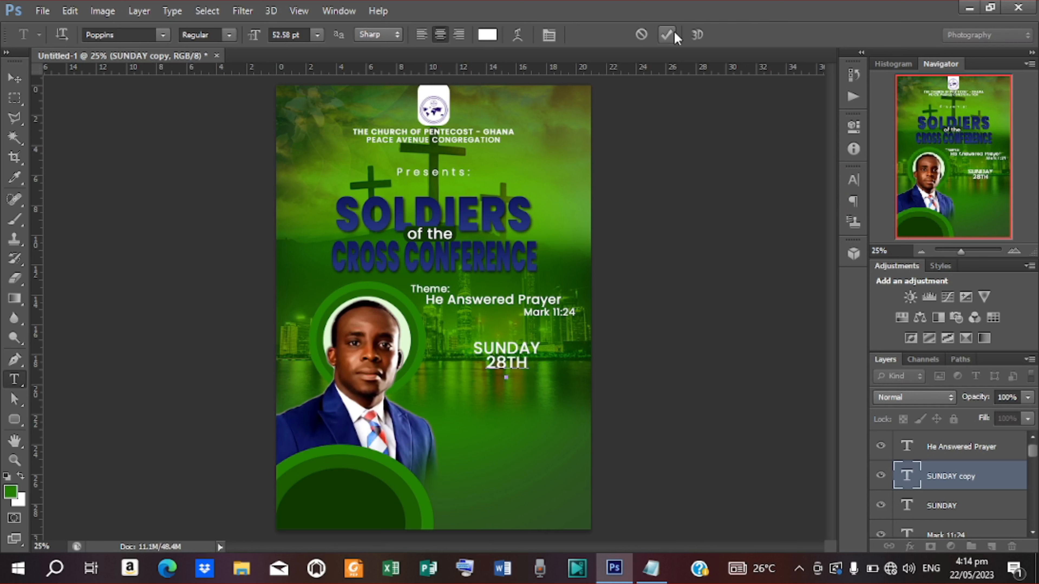
Step: Stretch the "28TH" text horizontally to about 156% so it matches the width of "SUNDAY"
{"action": "left_click", "coordinate": [14, 79]}
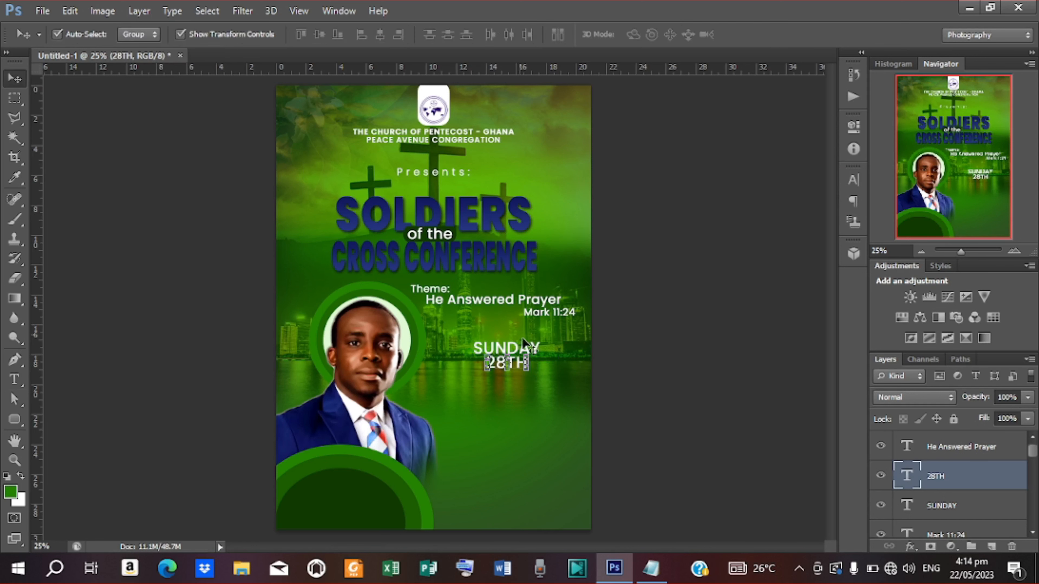
{"action": "left_click_drag", "start_coordinate": [529, 364], "coordinate": [475, 366]}
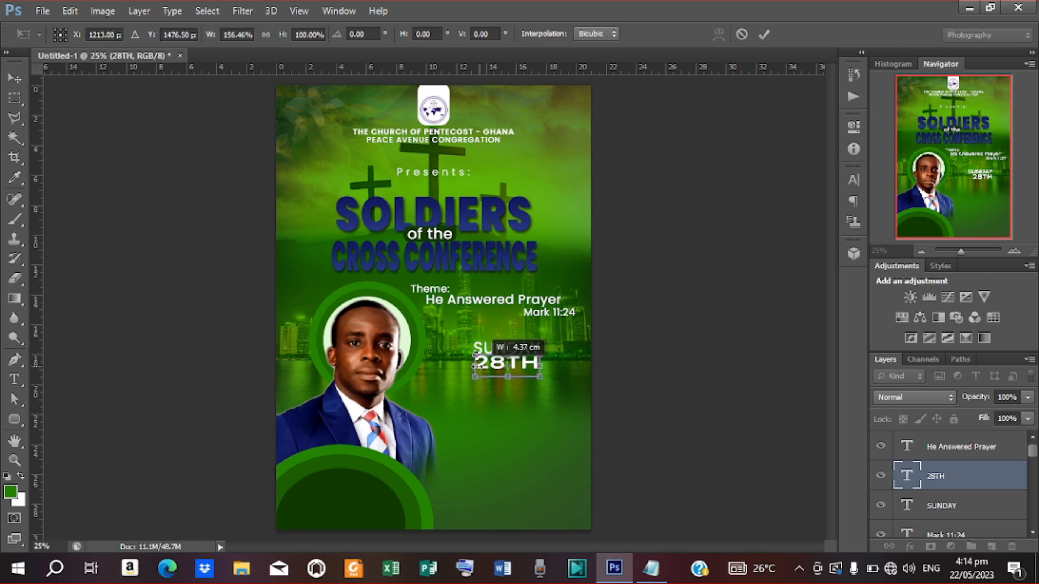
{"action": "left_click", "coordinate": [763, 34]}
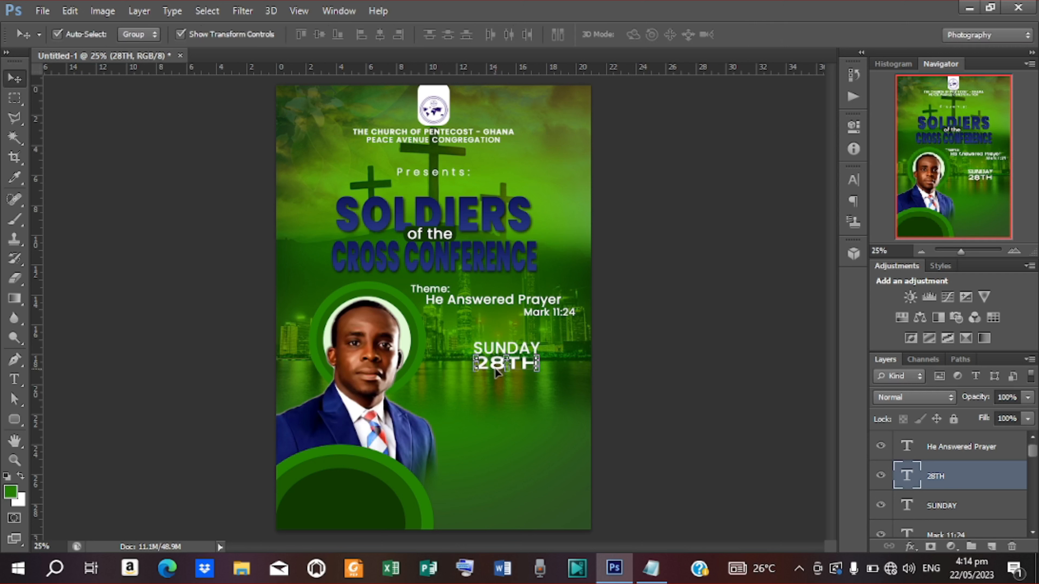
Step: Duplicate the "28TH" text layer and move the copy straight down to form the line beneath it
{"action": "key", "text": "ctrl+j"}
{"action": "key", "text": "shift+Down"}
{"action": "key", "text": "shift+Down"}
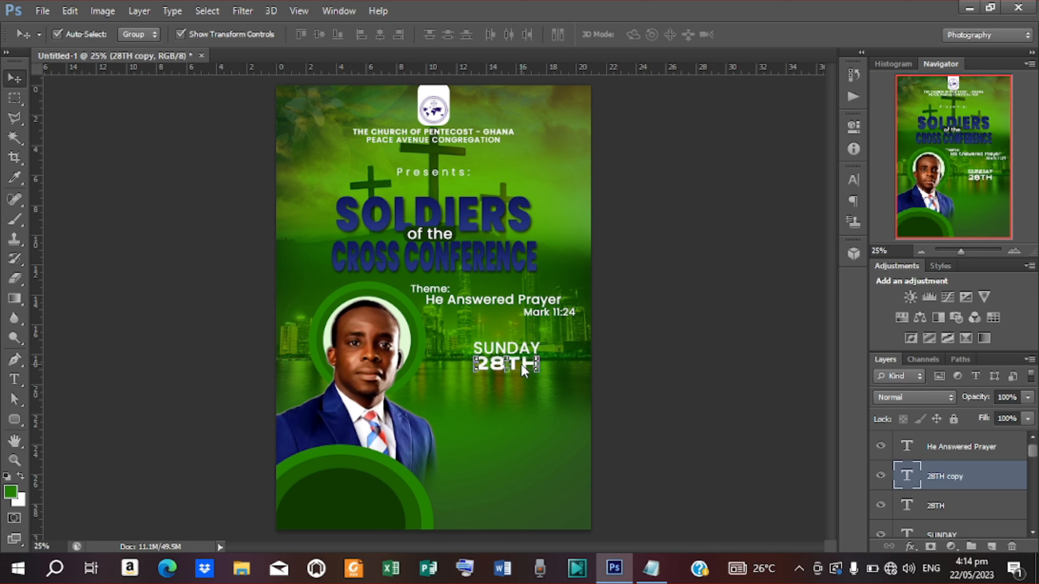
{"action": "key", "text": "shift+Down"}
{"action": "key", "text": "shift+Down"}
{"action": "key", "text": "shift+Down"}
{"action": "key", "text": "shift+Down"}
{"action": "key", "text": "shift+Down"}
{"action": "key", "text": "shift+Down"}
{"action": "key", "text": "shift+Down"}
{"action": "key", "text": "shift+Down"}
{"action": "key", "text": "shift+Down"}
{"action": "key", "text": "shift+Down"}
{"action": "key", "text": "shift+Down"}
{"action": "key", "text": "shift+Down"}
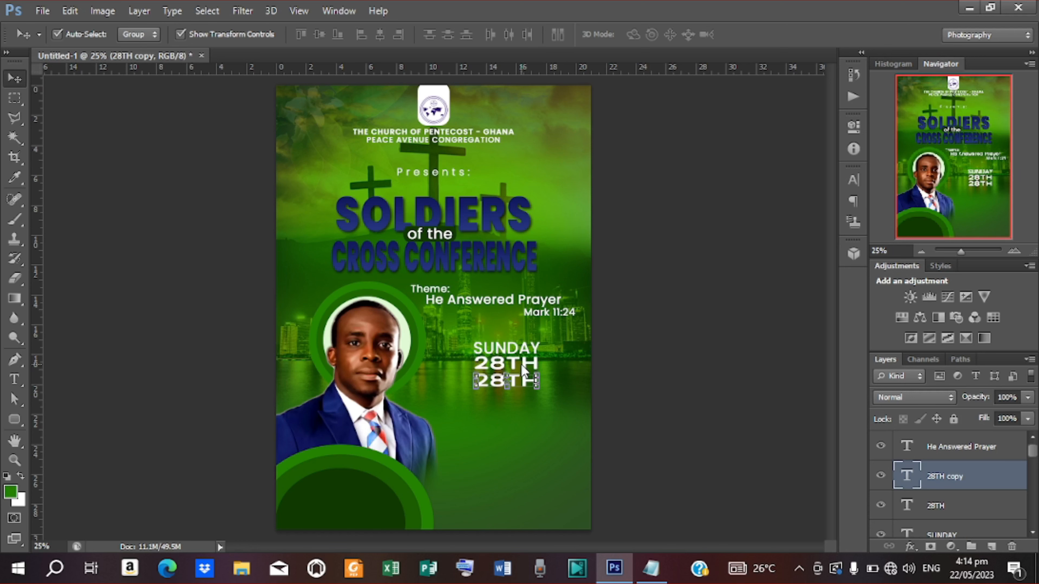
Step: Replace the duplicated "28TH" text with "JUNE" copied from the Notepad text file
{"action": "key", "text": "t"}
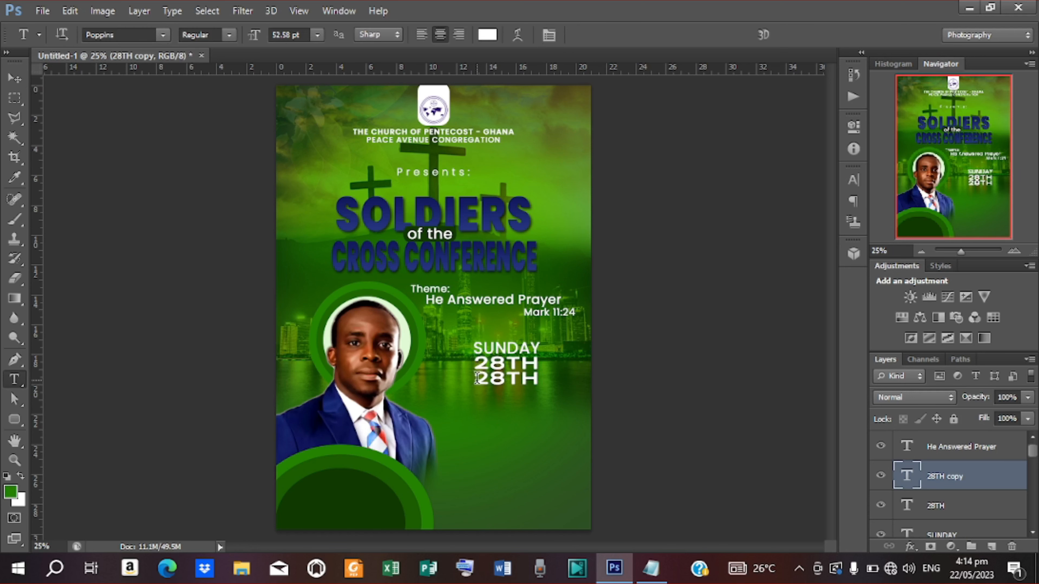
{"action": "left_click_drag", "start_coordinate": [475, 379], "coordinate": [594, 395]}
{"action": "left_click", "coordinate": [651, 568]}
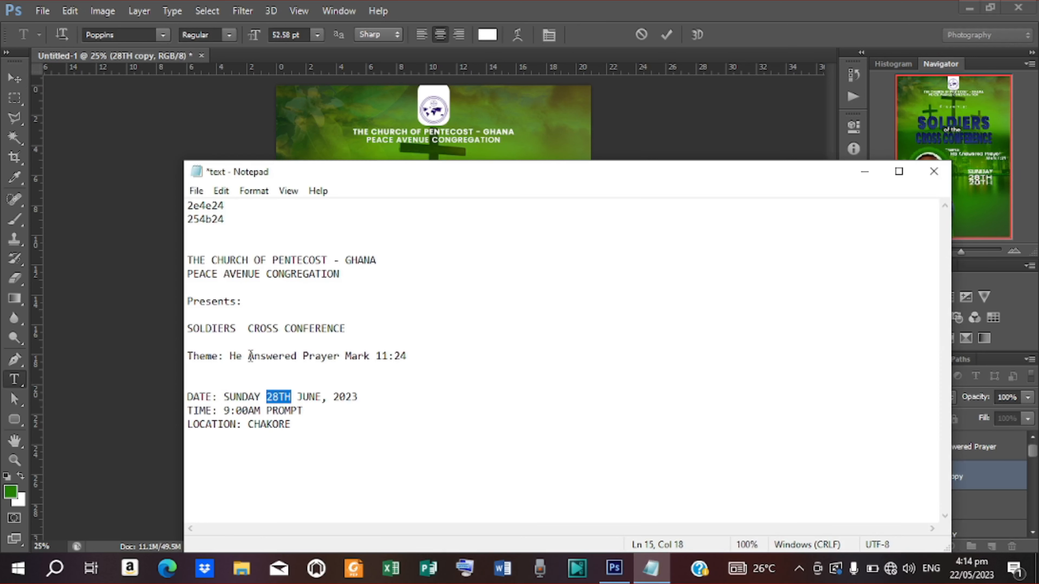
{"action": "left_click_drag", "start_coordinate": [296, 396], "coordinate": [322, 401]}
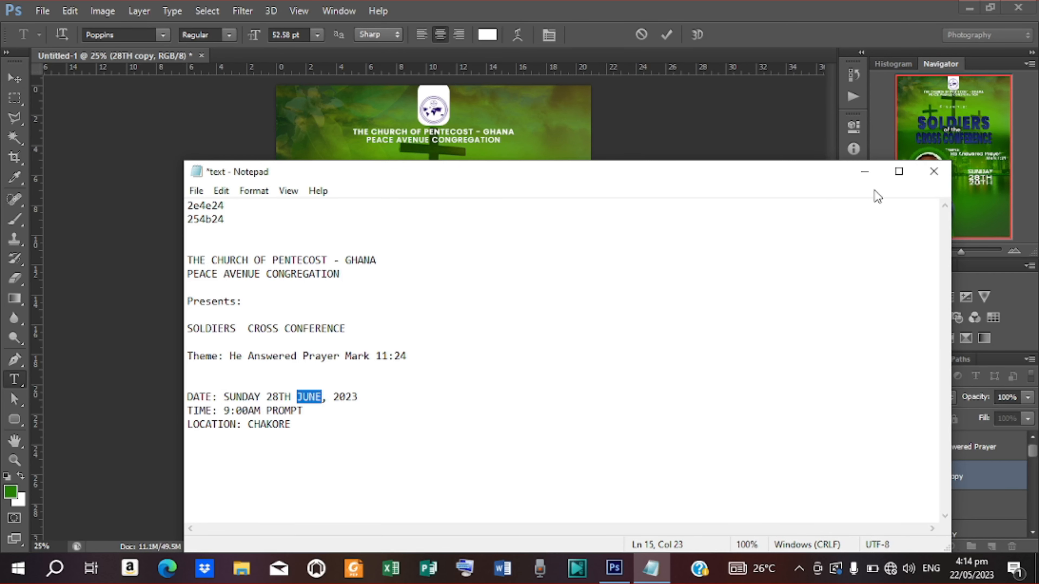
{"action": "left_click", "coordinate": [865, 172]}
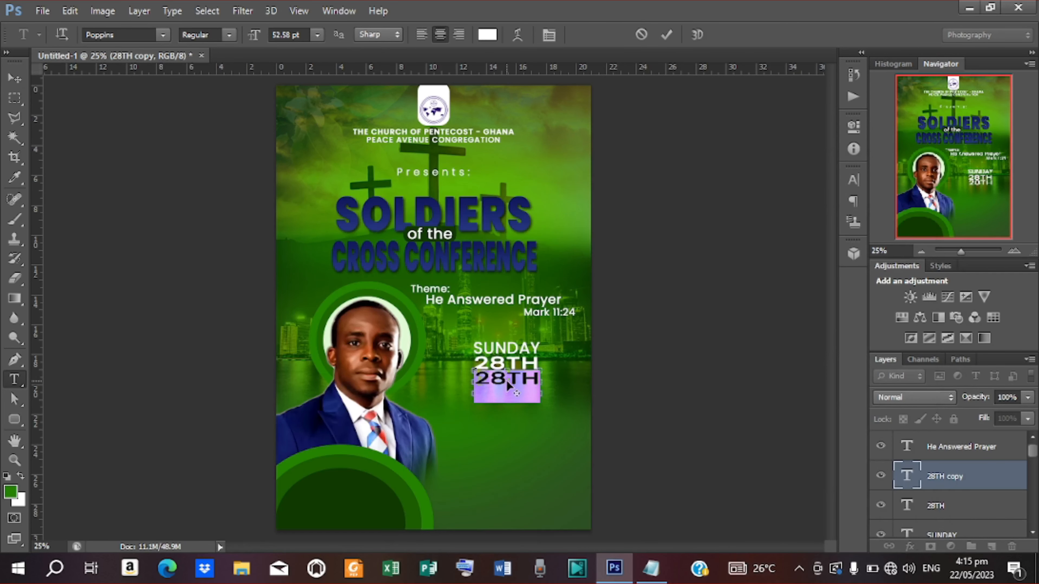
{"action": "key", "text": "ctrl+v"}
{"action": "left_click", "coordinate": [669, 36]}
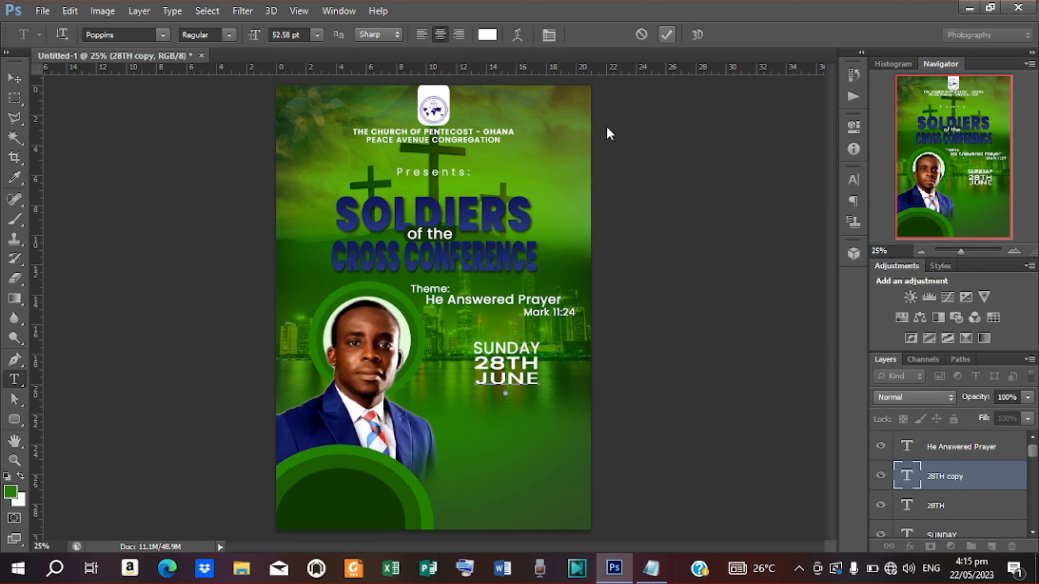
Step: Widen the "JUNE" text slightly to line up with the edges of "28TH" above it
{"action": "left_click", "coordinate": [15, 76]}
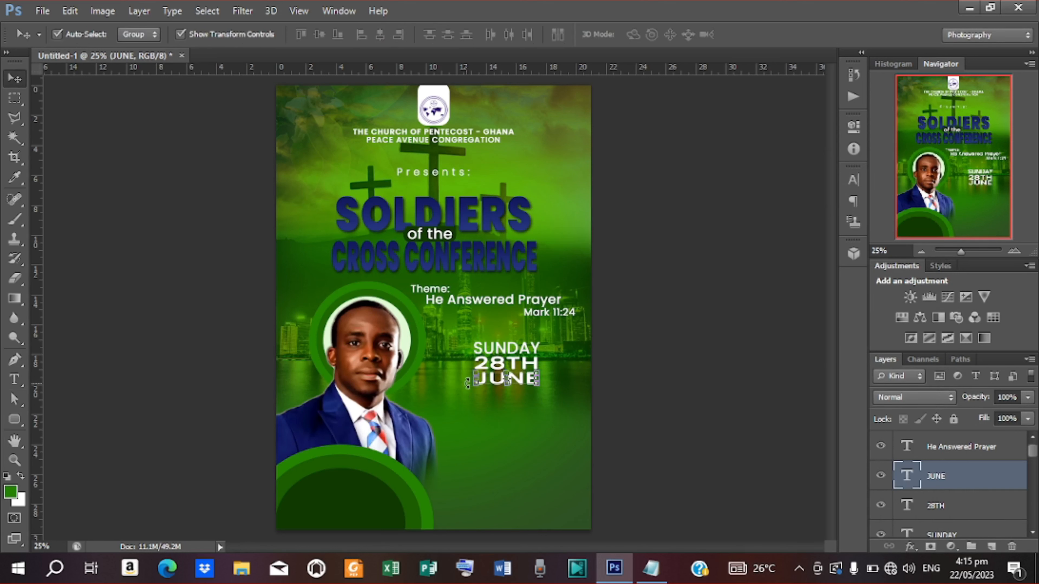
{"action": "left_click_drag", "start_coordinate": [476, 379], "coordinate": [475, 382]}
{"action": "left_click", "coordinate": [766, 38]}
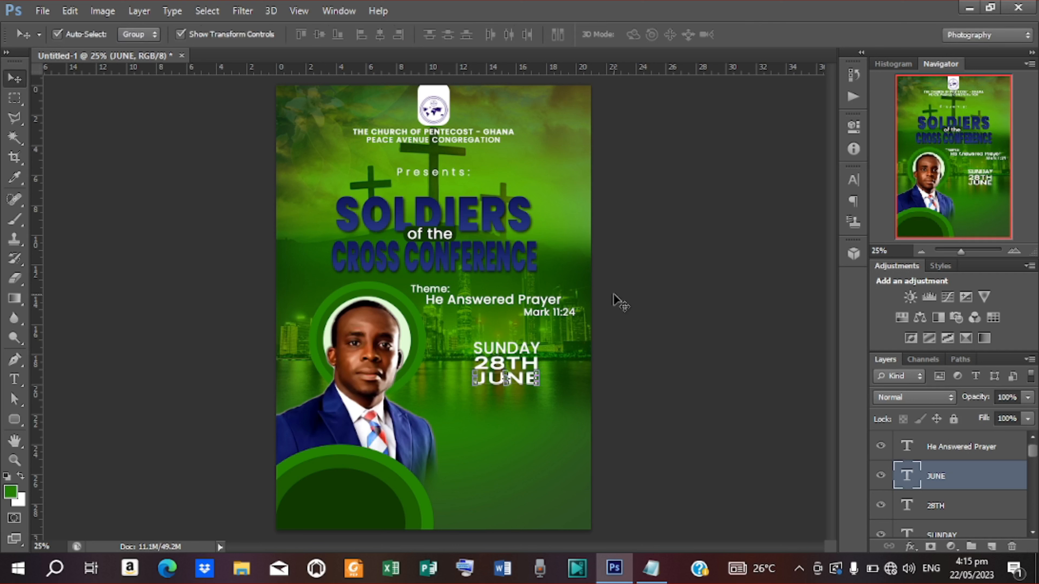
Step: Duplicate the "JUNE" text layer and move the copy straight down to form the next line of the date
{"action": "key", "text": "ctrl+j"}
{"action": "key", "text": "shift+Down"}
{"action": "key", "text": "shift+Down"}
{"action": "key", "text": "shift+Down"}
{"action": "key", "text": "shift+Down"}
{"action": "key", "text": "shift+Down"}
{"action": "key", "text": "shift+Down"}
{"action": "key", "text": "shift+Down"}
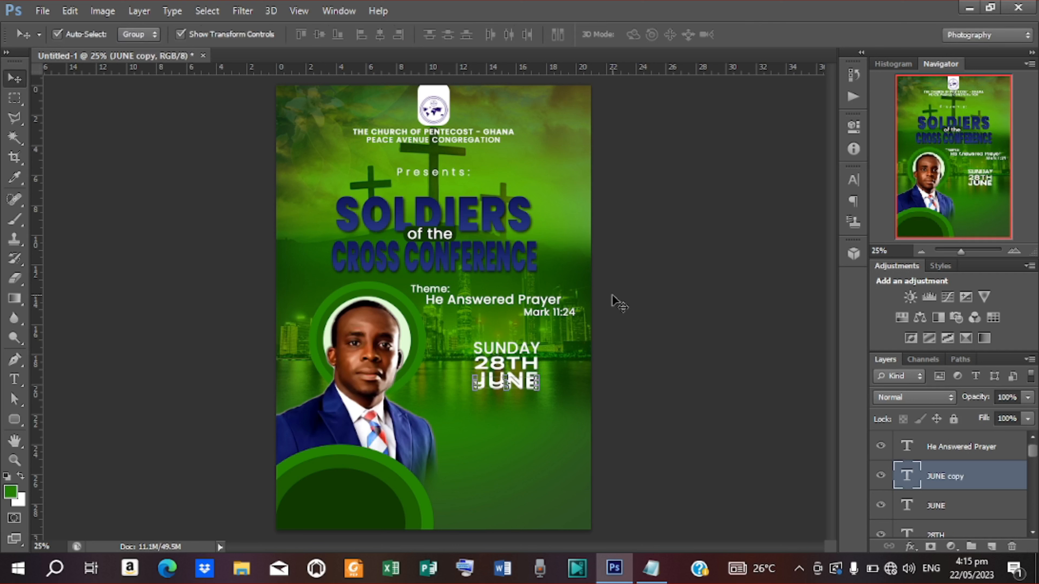
{"action": "key", "text": "shift+Down"}
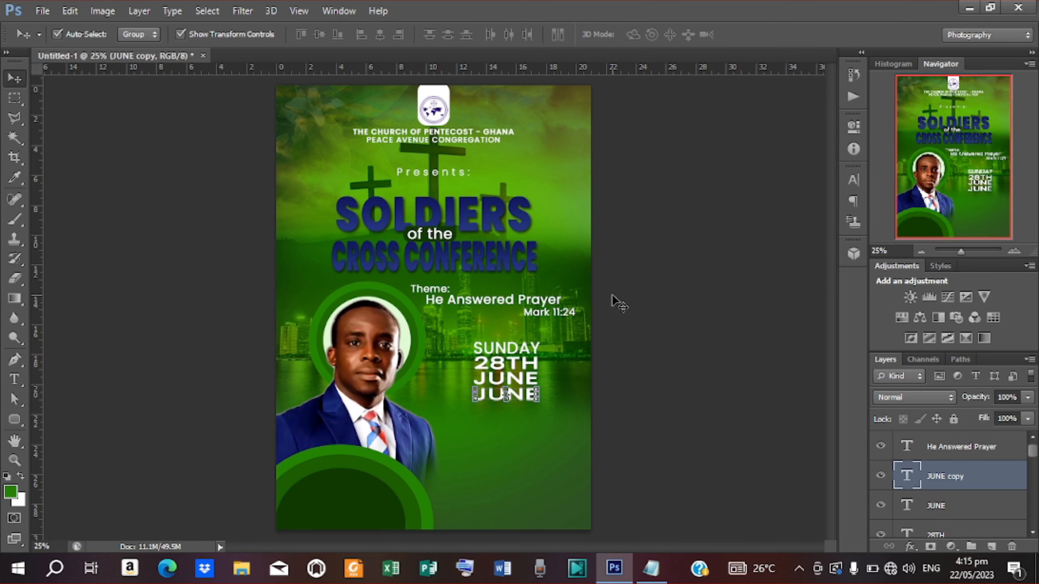
Step: Replace the text of the lowest "JUNE" copy with "2023" copied from the Notepad text file
{"action": "key", "text": "t"}
{"action": "left_click", "coordinate": [474, 396]}
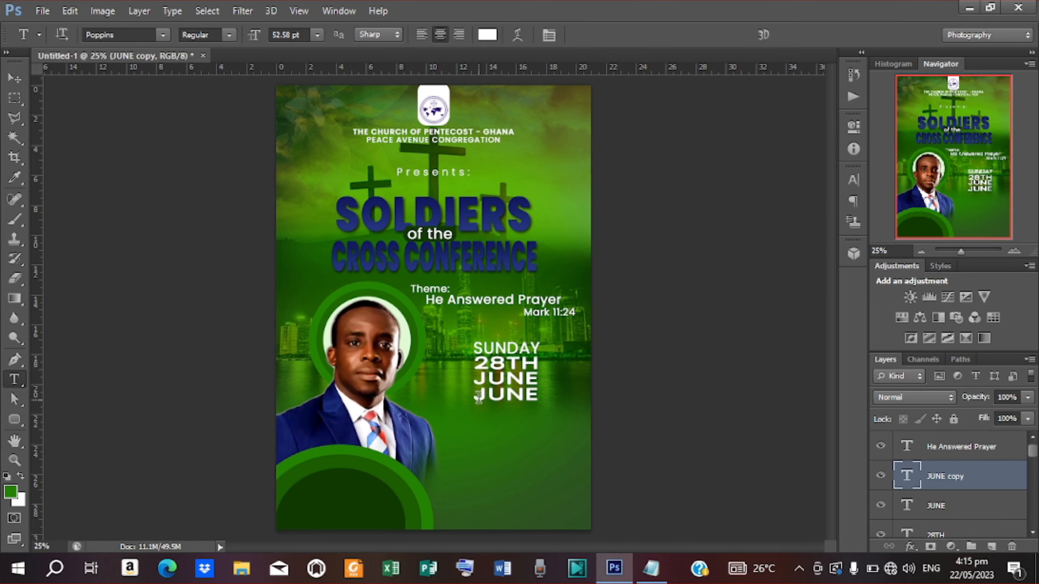
{"action": "key", "text": "ctrl+a"}
{"action": "left_click", "coordinate": [651, 568]}
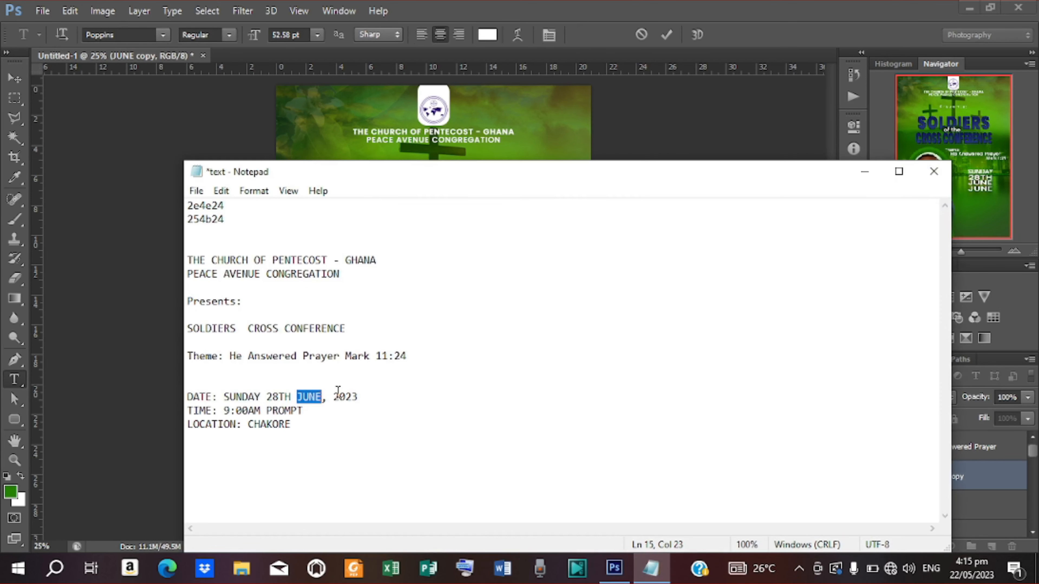
{"action": "left_click_drag", "start_coordinate": [333, 396], "coordinate": [359, 394]}
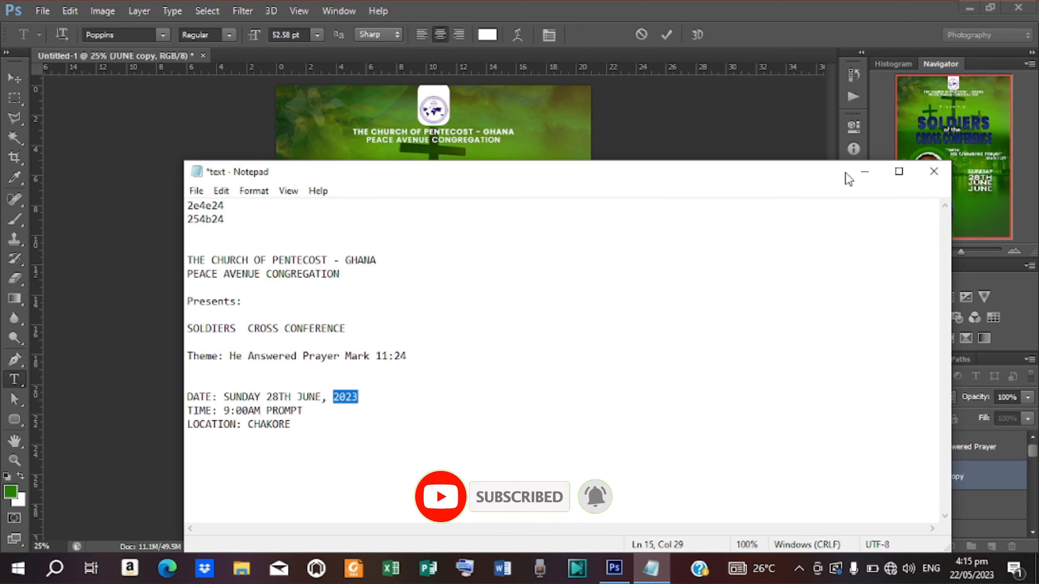
{"action": "left_click", "coordinate": [864, 173]}
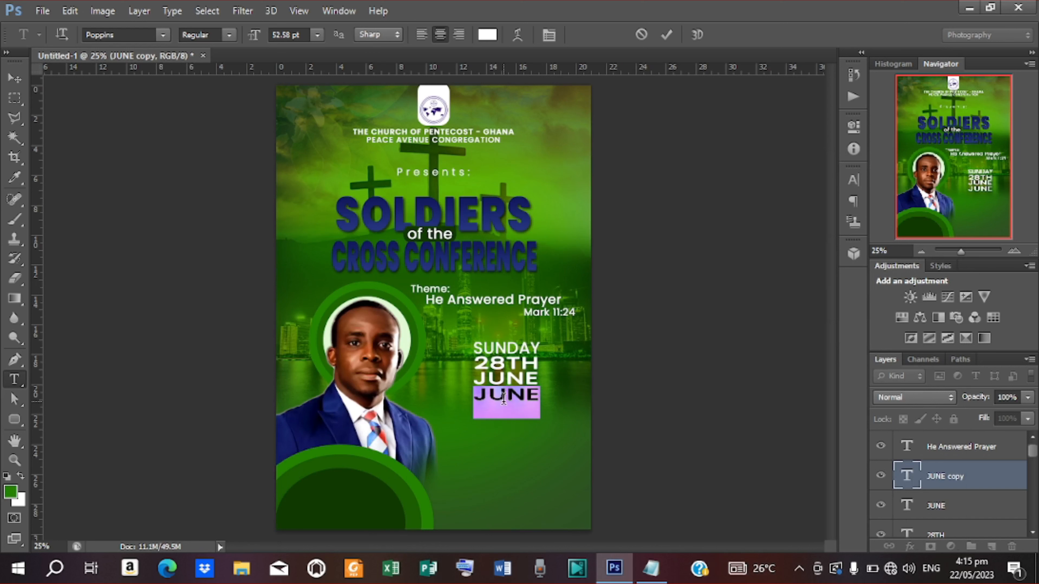
{"action": "key", "text": "ctrl+v"}
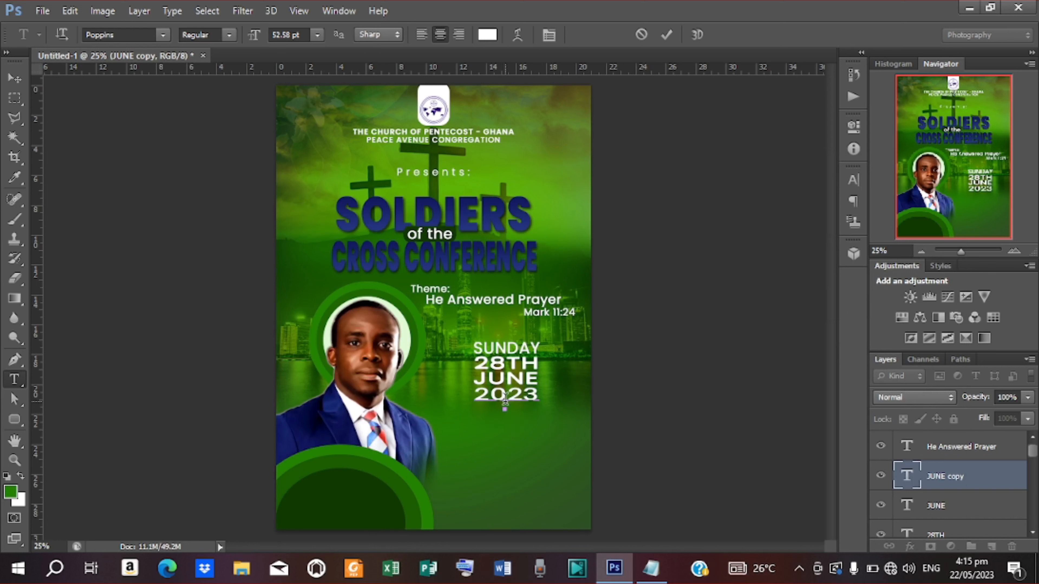
{"action": "left_click", "coordinate": [669, 35]}
{"action": "left_click", "coordinate": [15, 78]}
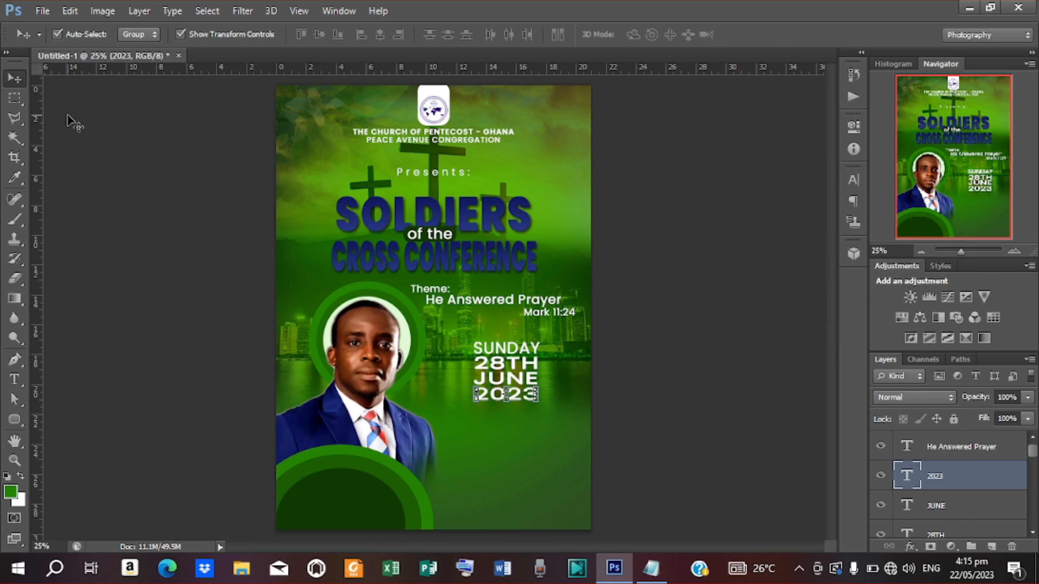
Step: Narrow the "SUNDAY" text to a width of 96.60% so its starting edge lines up with "28TH" below
{"action": "left_click", "coordinate": [484, 348]}
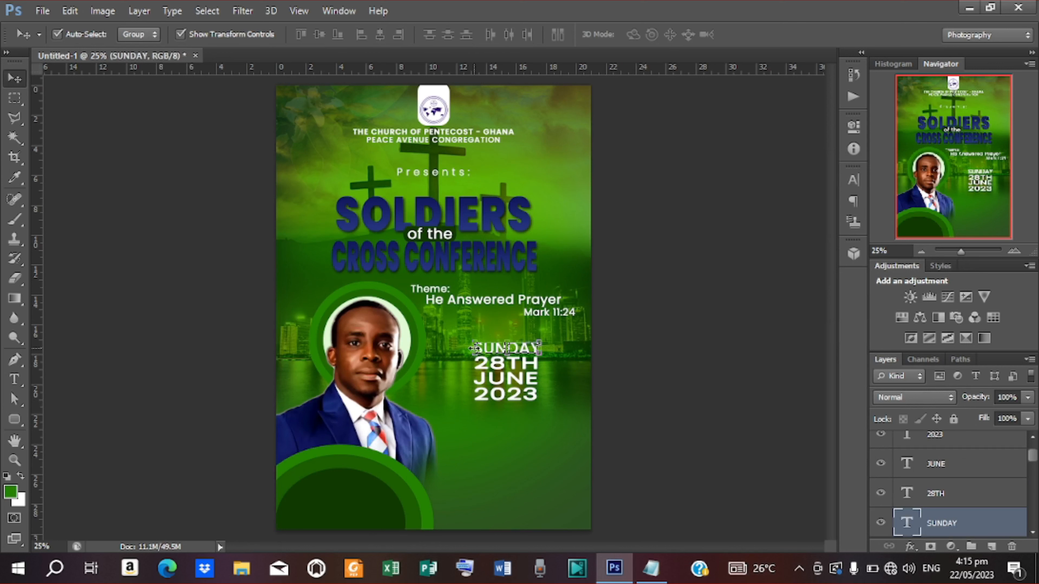
{"action": "left_click_drag", "start_coordinate": [474, 348], "coordinate": [476, 348]}
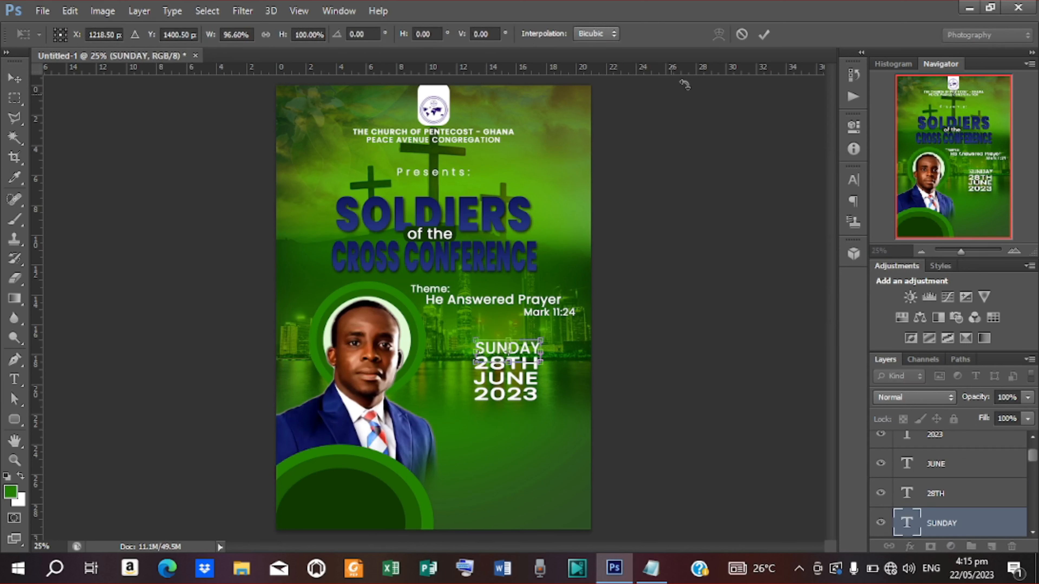
{"action": "left_click", "coordinate": [760, 35]}
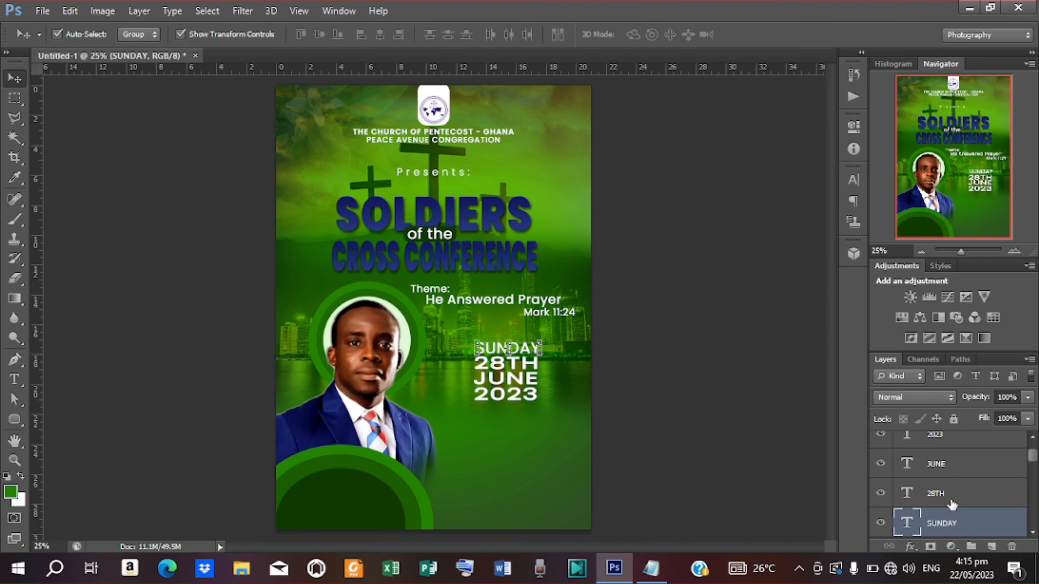
Step: Apply a Color Overlay to the "SUNDAY" layer in the dark blue 1a256c sampled from the "SOLDIERS" title
{"action": "right_click", "coordinate": [941, 526]}
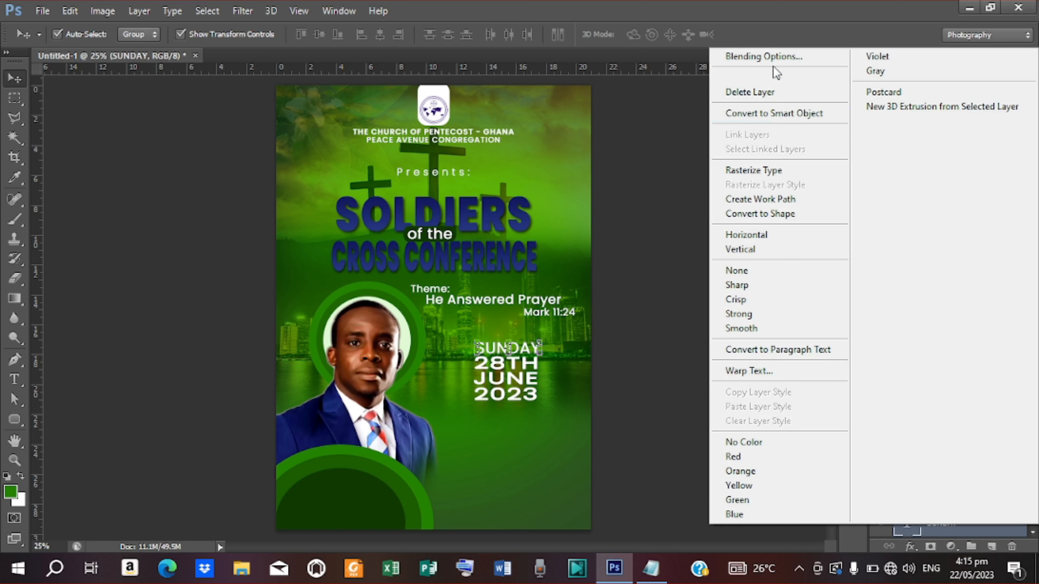
{"action": "left_click", "coordinate": [770, 55]}
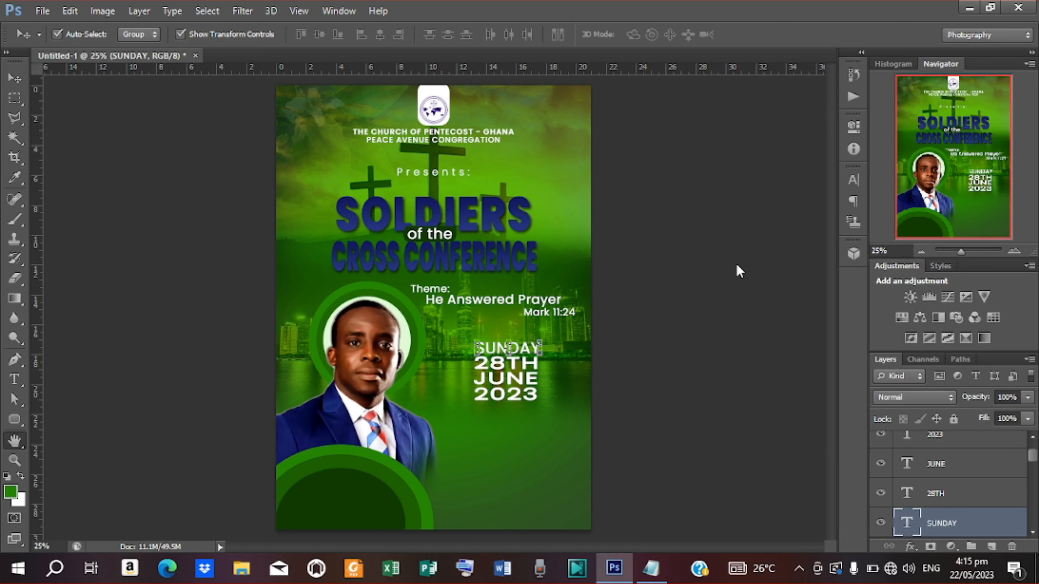
{"action": "left_click", "coordinate": [661, 301]}
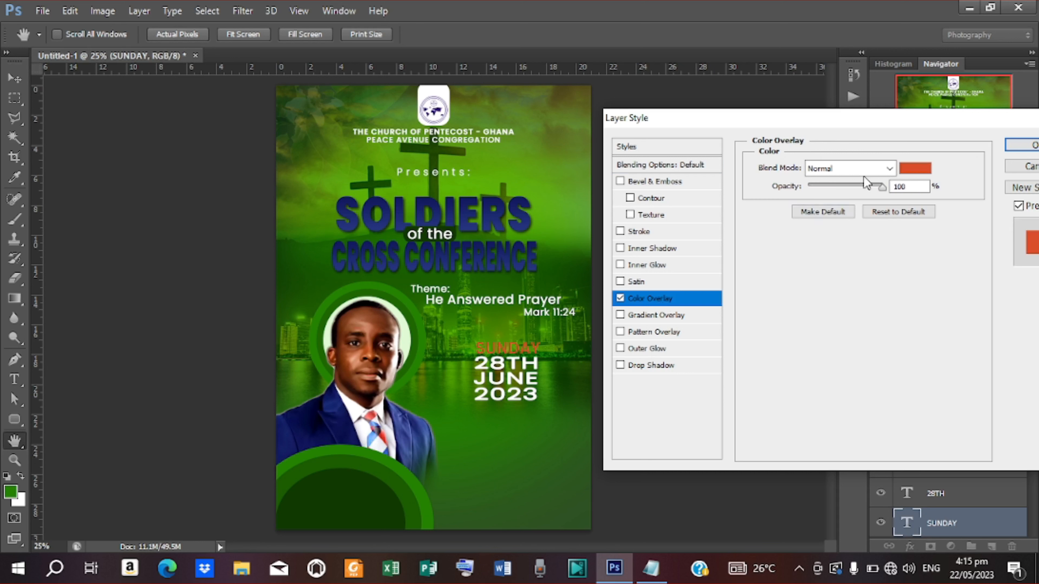
{"action": "left_click", "coordinate": [916, 168]}
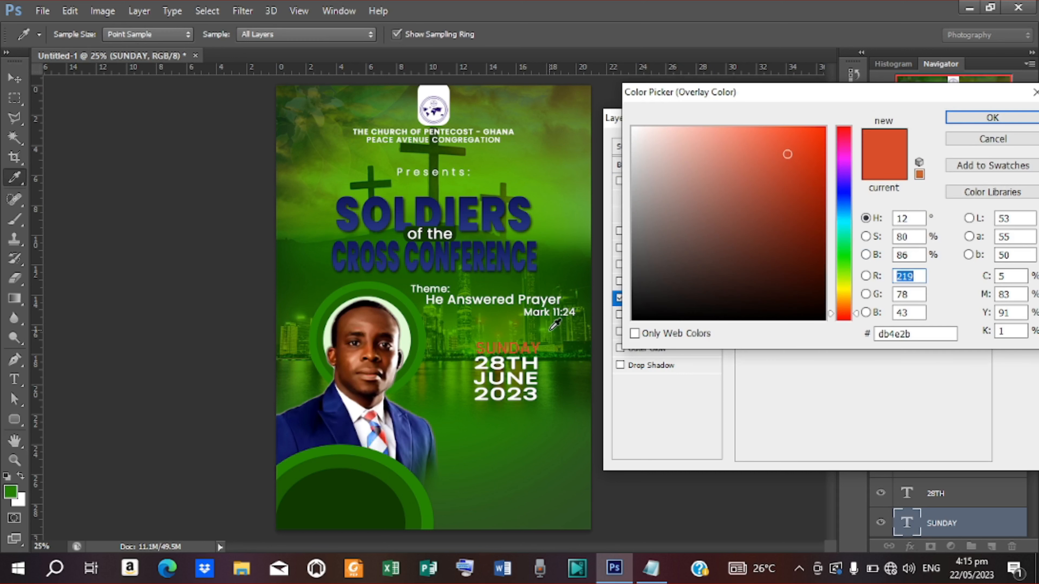
{"action": "left_click", "coordinate": [520, 212]}
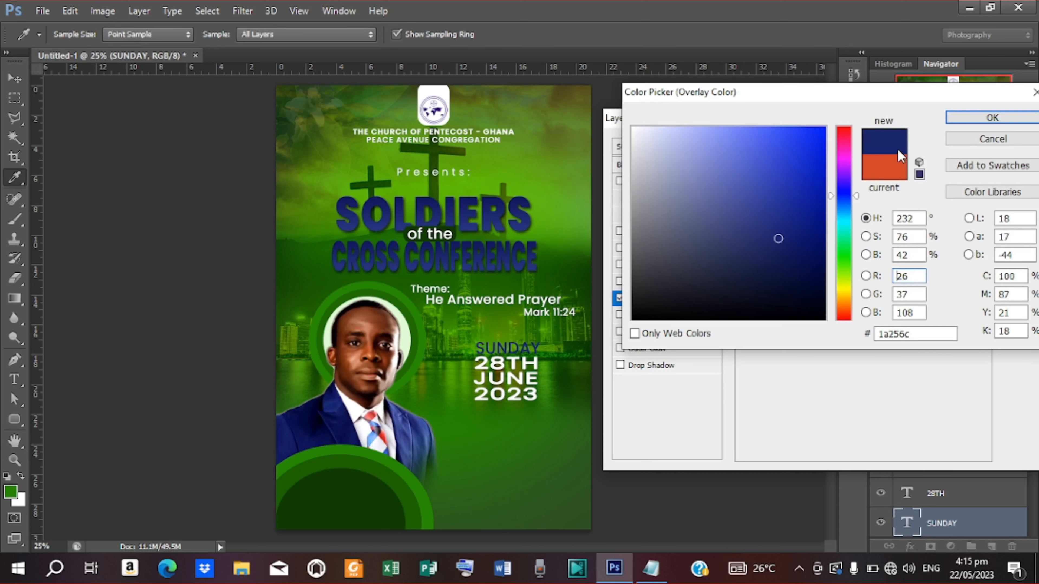
{"action": "left_click", "coordinate": [992, 118]}
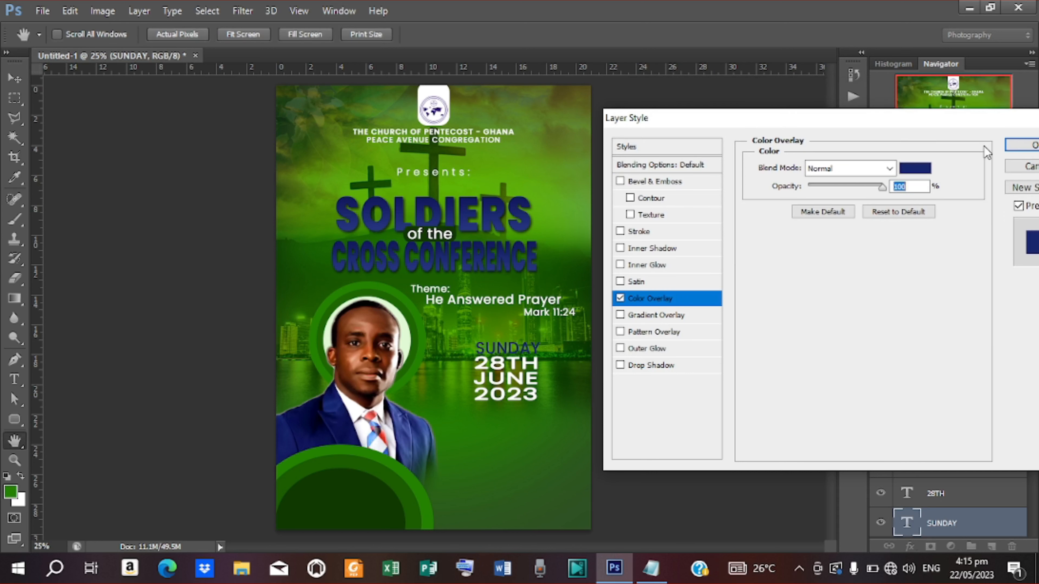
{"action": "left_click", "coordinate": [1015, 148]}
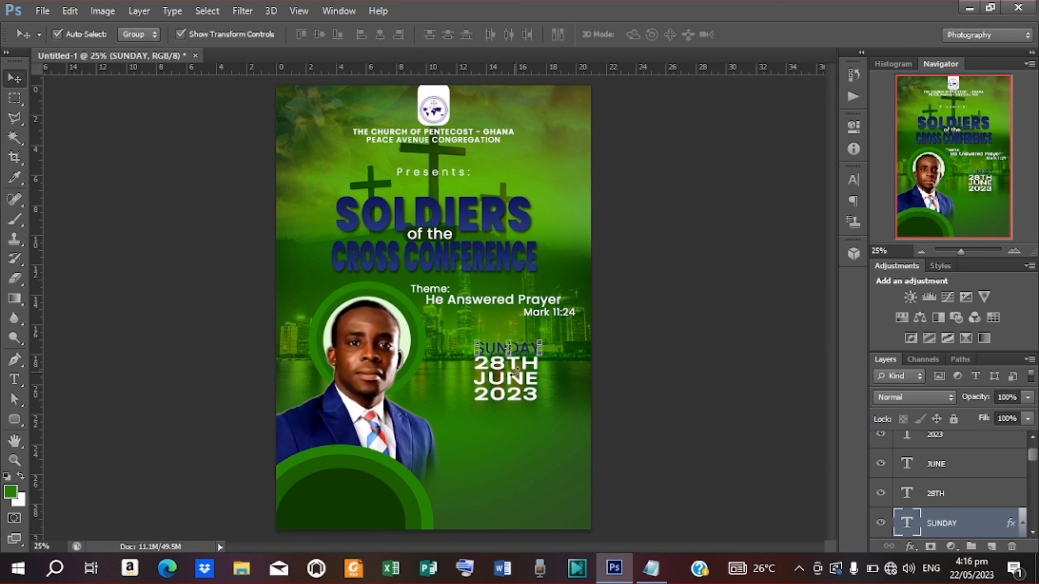
Step: Change the "2023" text color to near-black 160000 and deselect the layer
{"action": "left_click", "coordinate": [514, 393]}
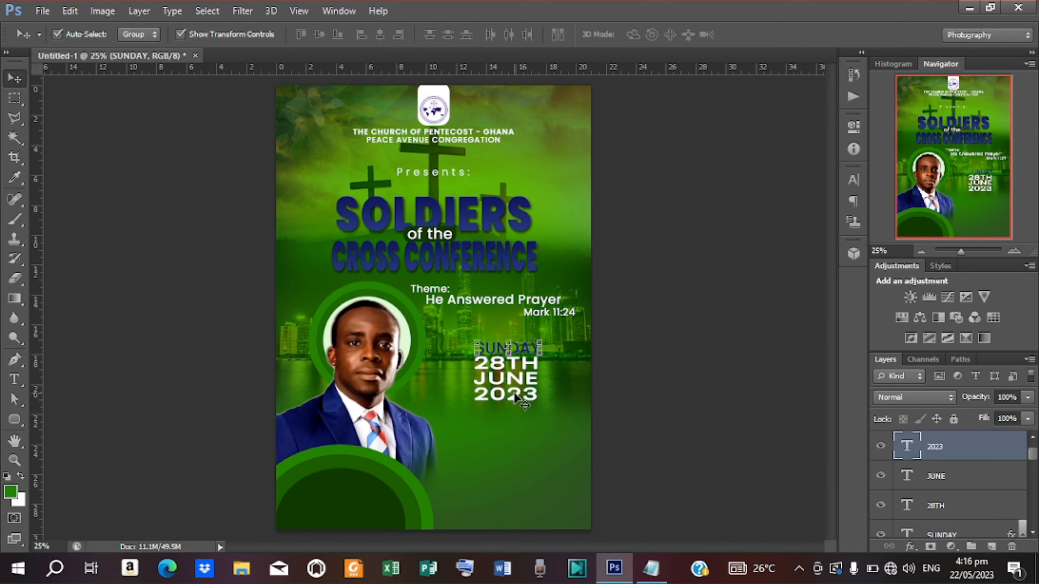
{"action": "double_click", "coordinate": [915, 452]}
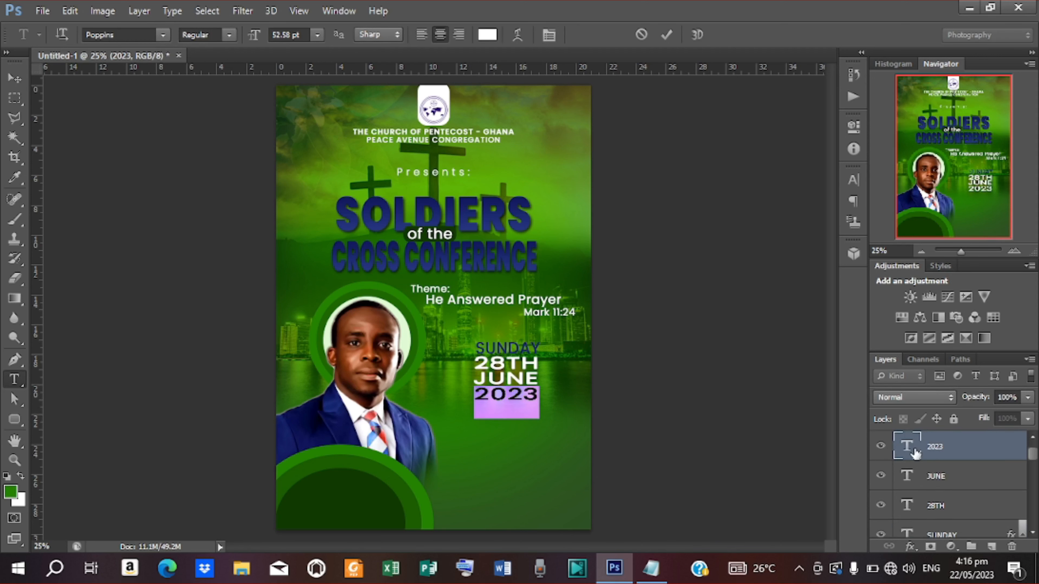
{"action": "left_click", "coordinate": [488, 35]}
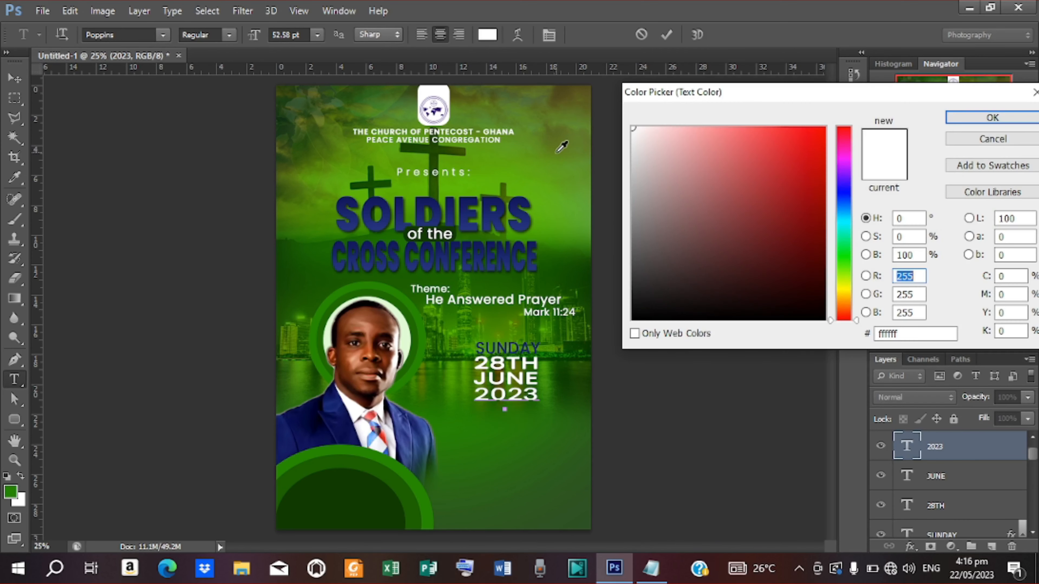
{"action": "left_click_drag", "start_coordinate": [804, 297], "coordinate": [835, 304]}
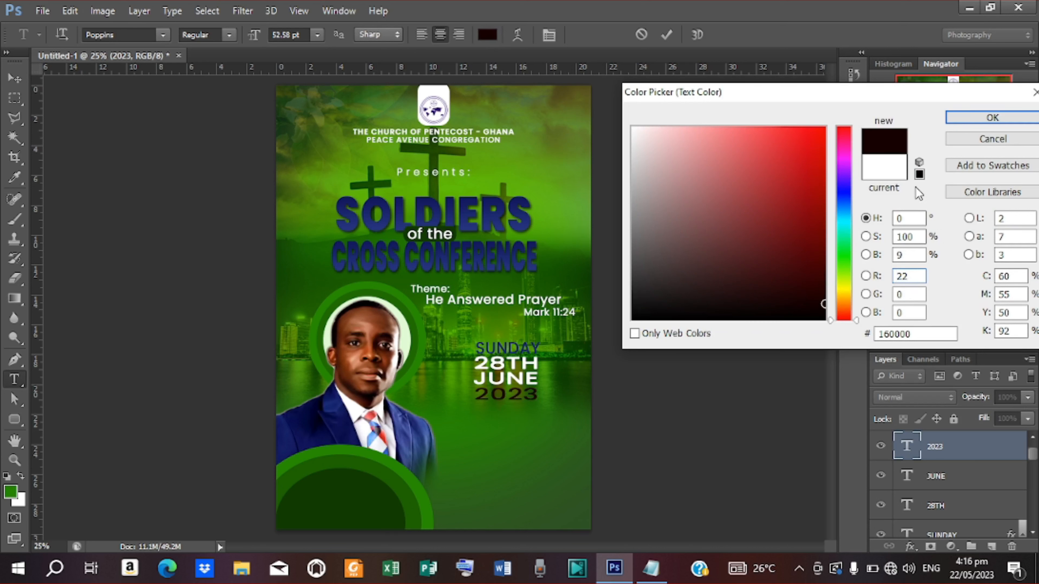
{"action": "left_click", "coordinate": [959, 117]}
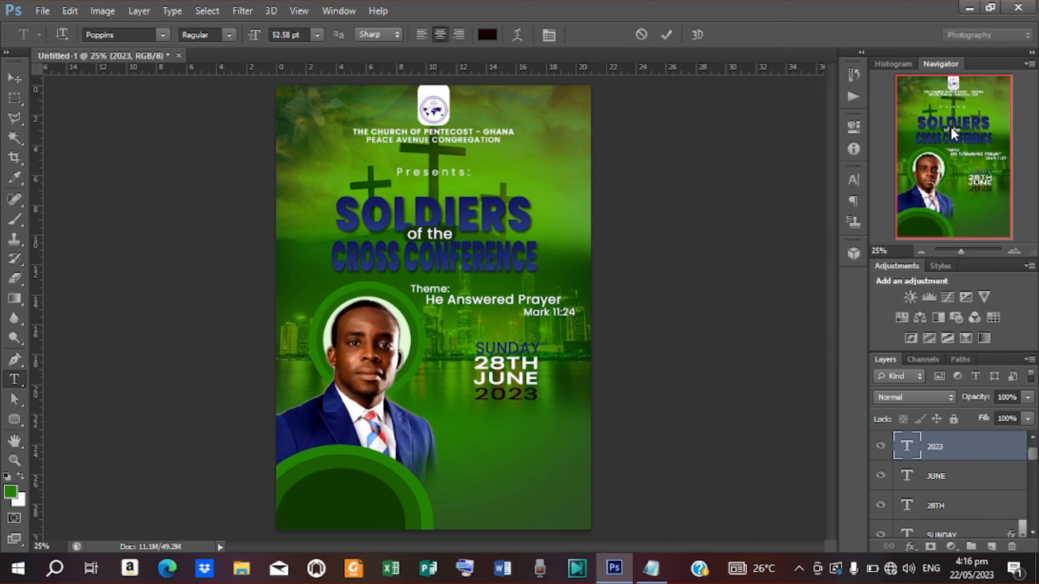
{"action": "left_click", "coordinate": [672, 37]}
{"action": "key", "text": "v"}
{"action": "left_click", "coordinate": [651, 388]}
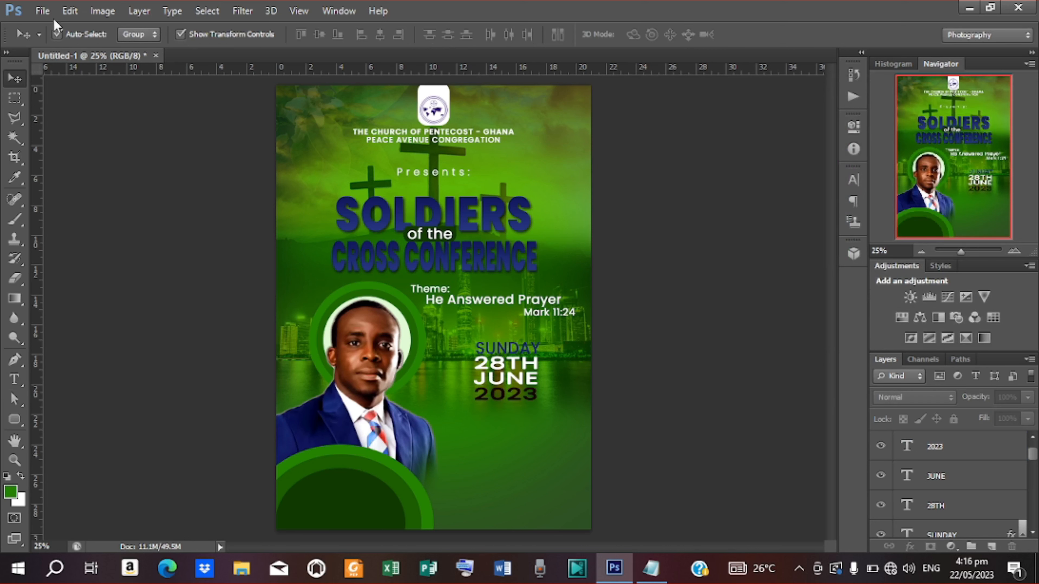
Step: Place the "date" calendar image, scale it to about 9%, and position it just left of "28TH" and "JUNE"
{"action": "left_click", "coordinate": [43, 11]}
{"action": "left_click", "coordinate": [88, 257]}
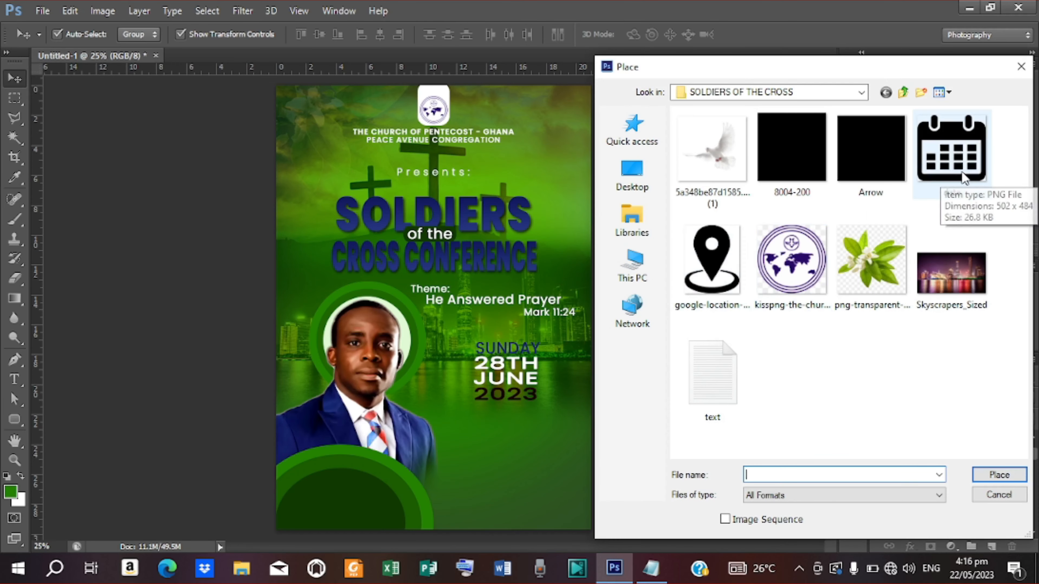
{"action": "left_click", "coordinate": [951, 155]}
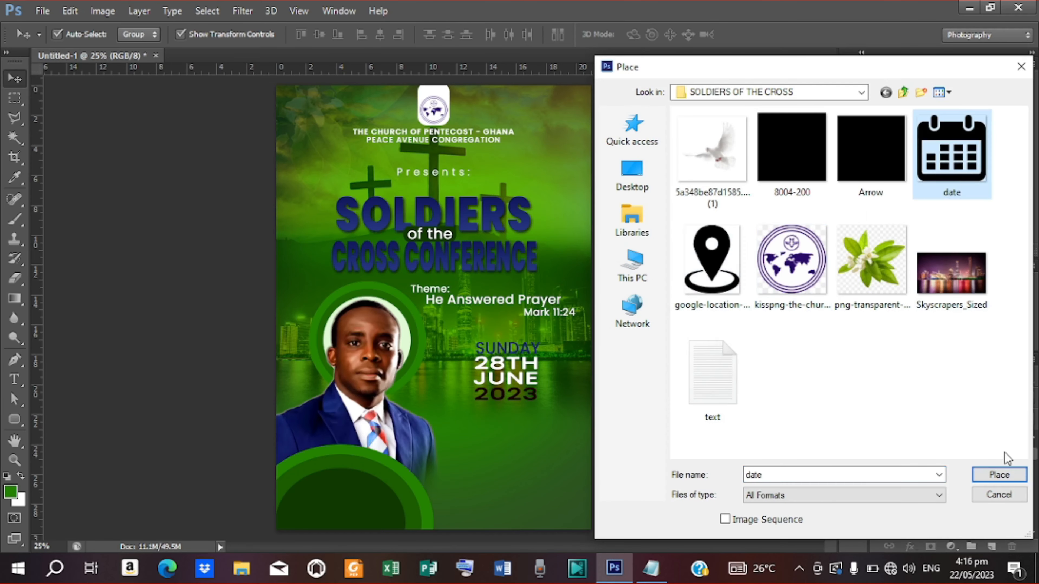
{"action": "left_click", "coordinate": [999, 475]}
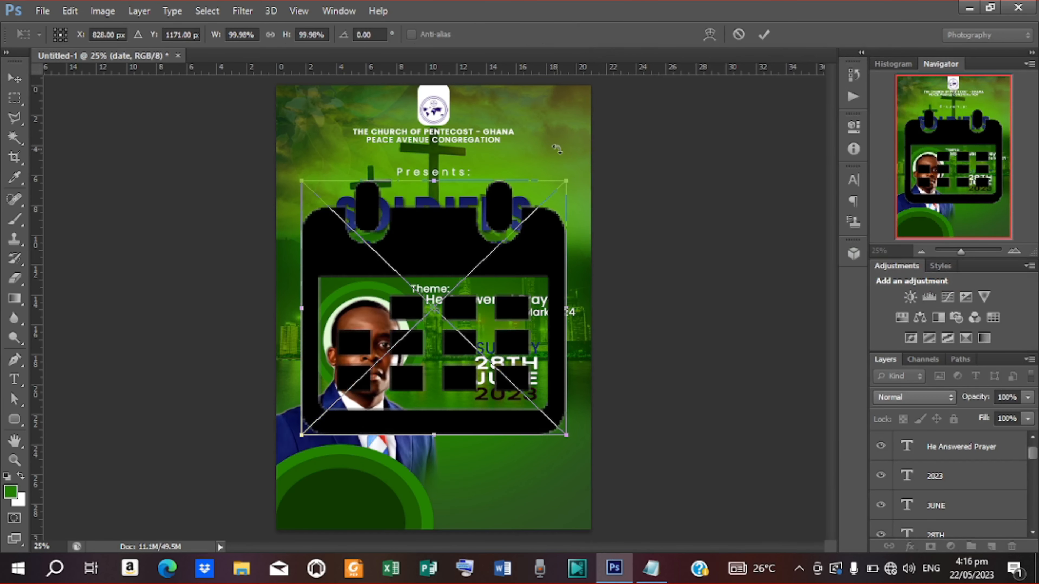
{"action": "left_click_drag", "start_coordinate": [567, 183], "coordinate": [452, 301]}
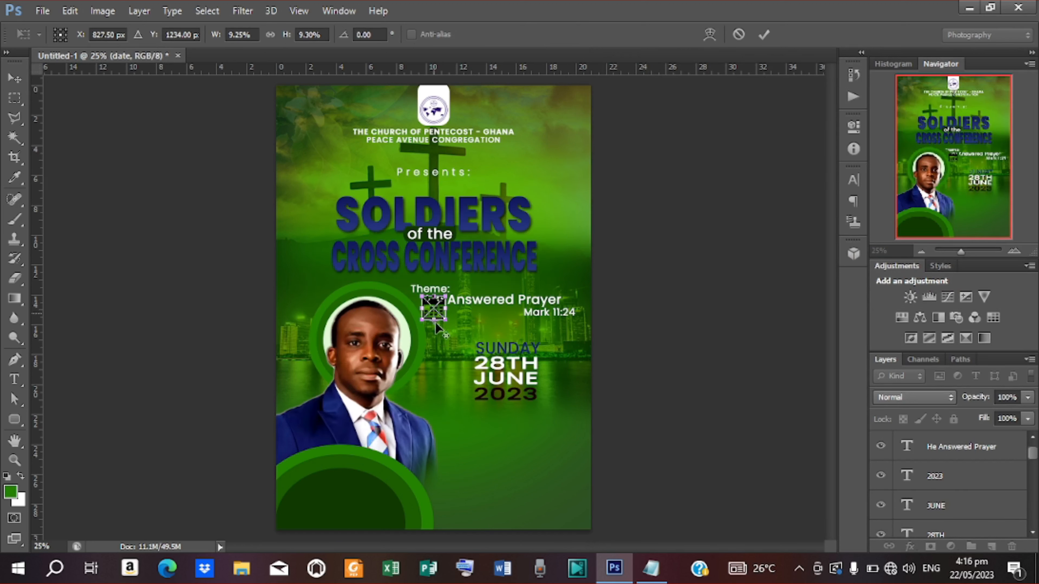
{"action": "left_click_drag", "start_coordinate": [435, 316], "coordinate": [455, 367]}
{"action": "left_click", "coordinate": [760, 37]}
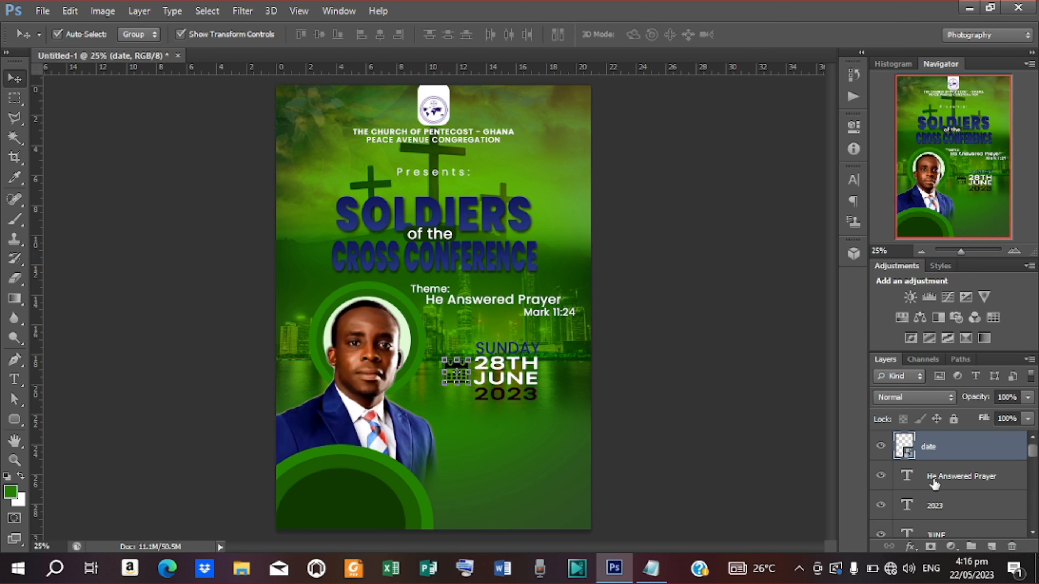
Step: Scale down the calendar icon and the four date text lines together, keeping them below the Bible reference
{"action": "left_click_drag", "start_coordinate": [948, 463], "coordinate": [948, 492]}
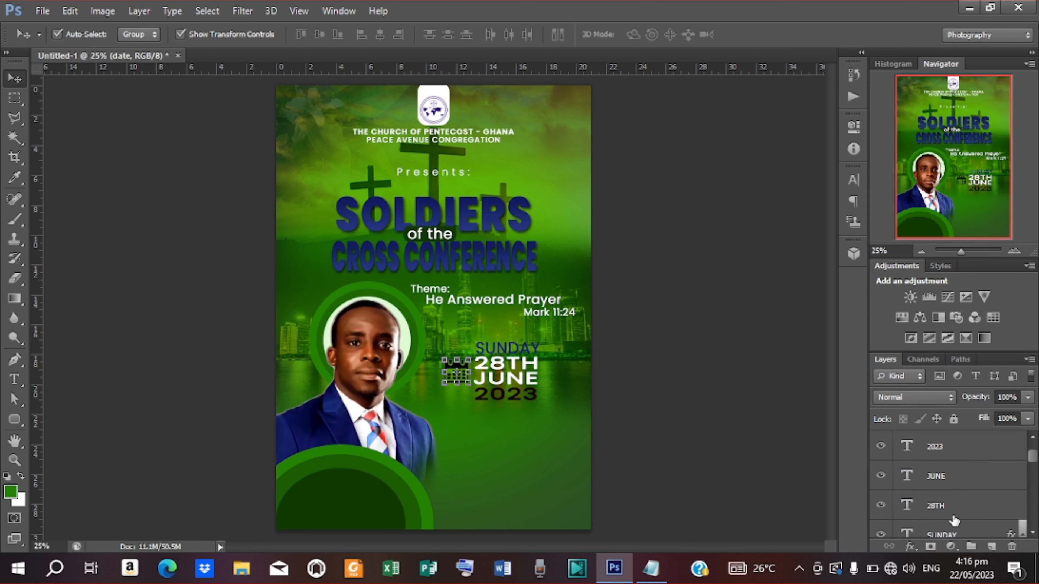
{"action": "left_click", "coordinate": [953, 534], "text": "shift"}
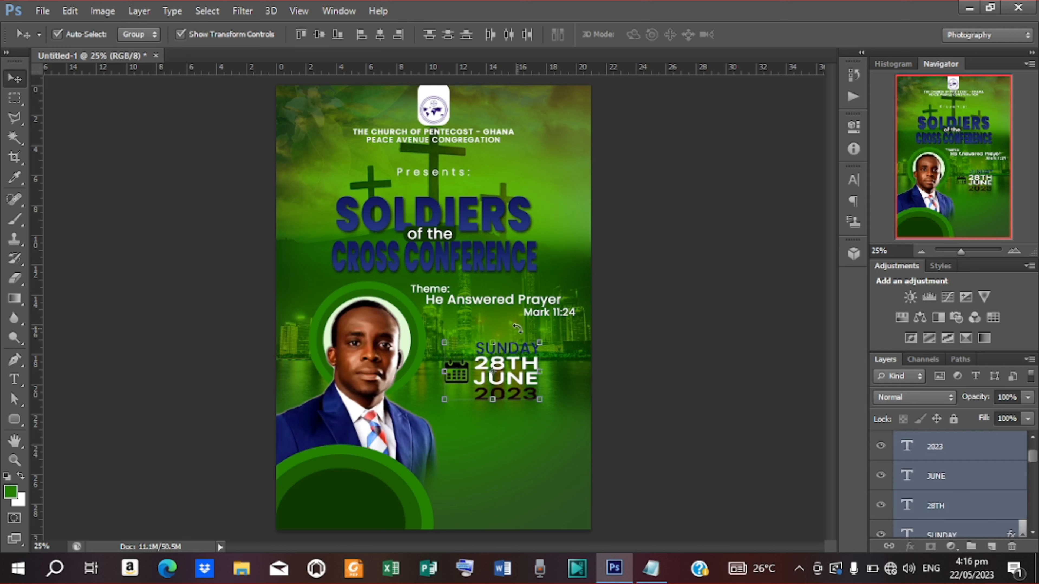
{"action": "left_click_drag", "start_coordinate": [539, 339], "coordinate": [517, 364]}
{"action": "left_click", "coordinate": [763, 34]}
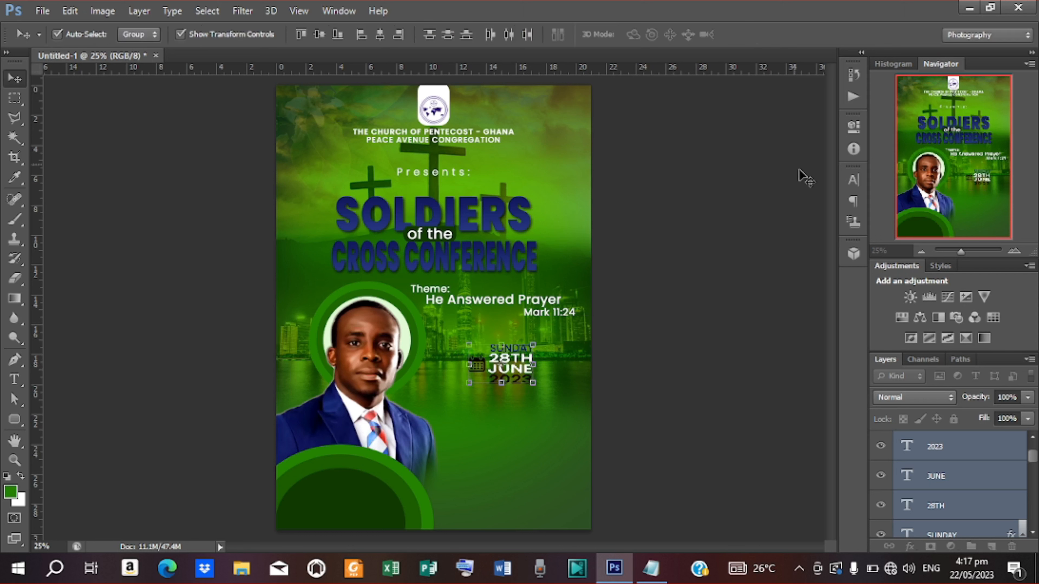
Step: Group the calendar icon and date text layers and name the group "date"
{"action": "key", "text": "ctrl+g"}
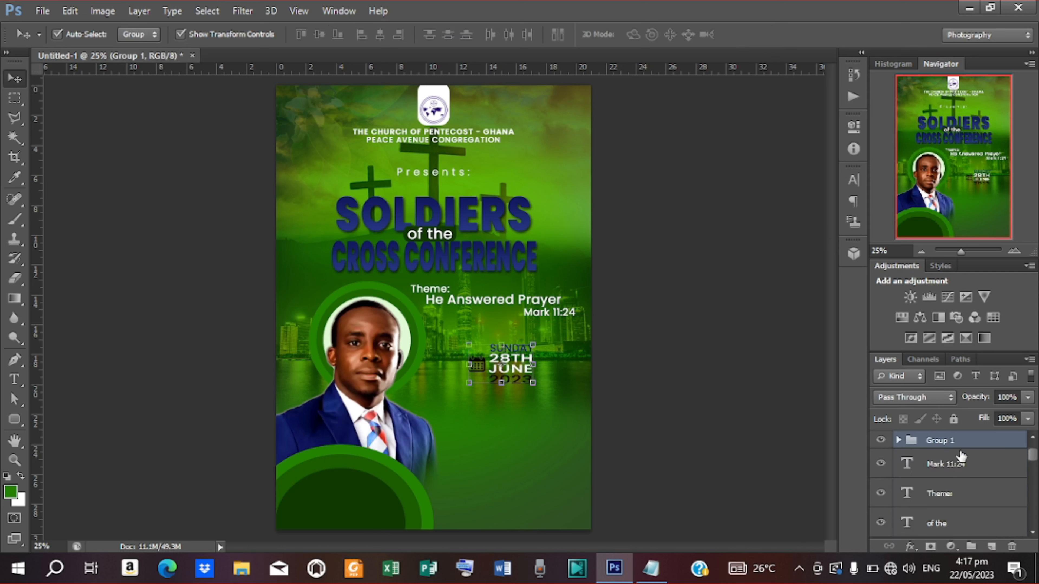
{"action": "double_click", "coordinate": [955, 441]}
{"action": "type", "text": "date"}
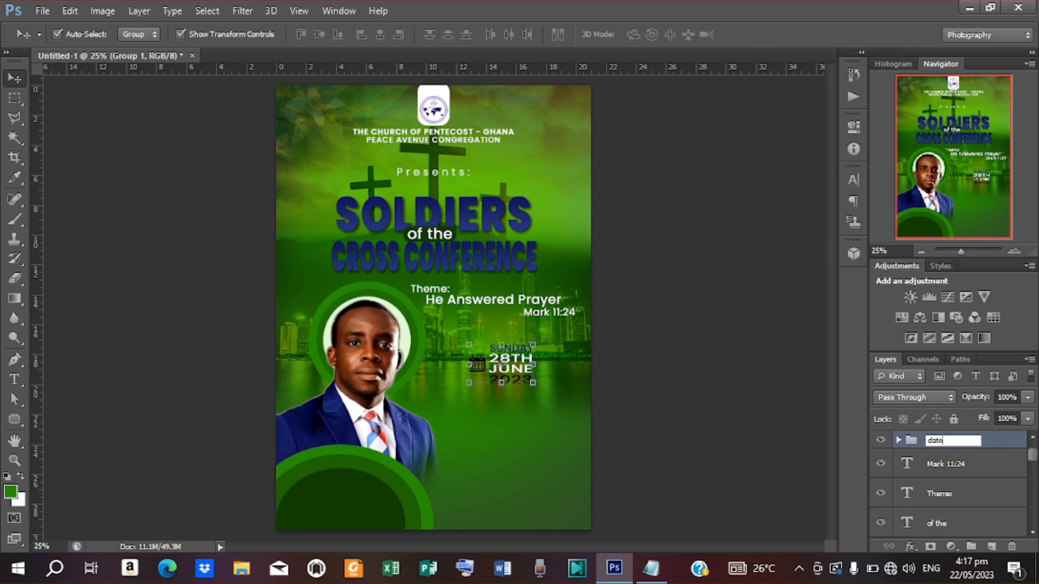
{"action": "key", "text": "Return"}
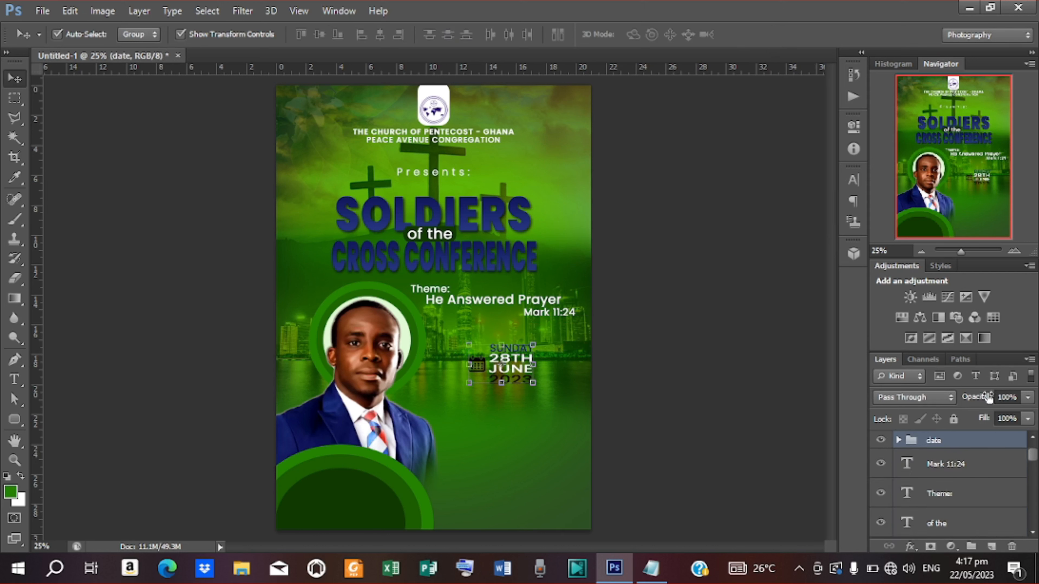
{"action": "left_click", "coordinate": [943, 466]}
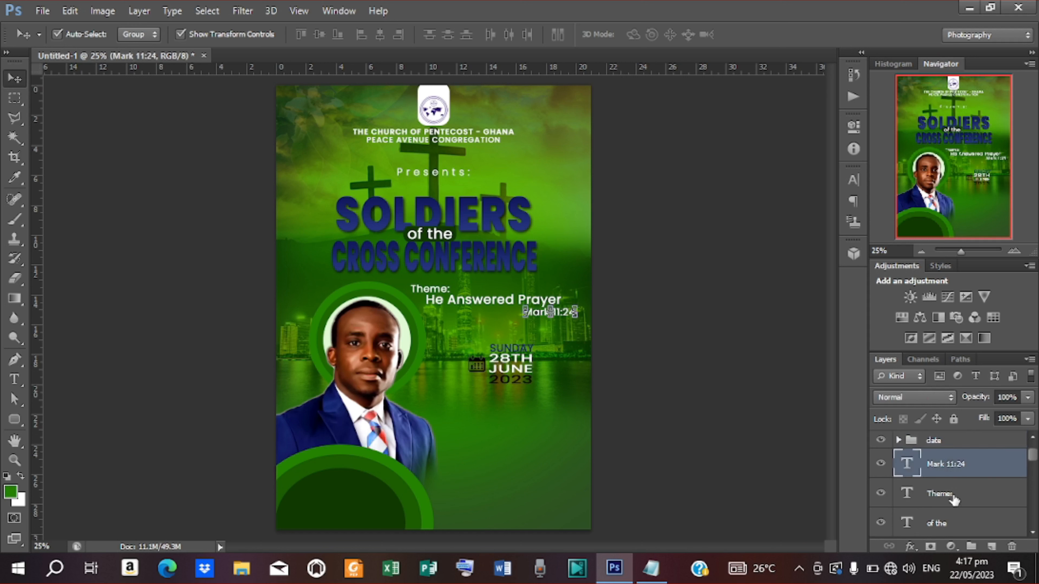
{"action": "left_click", "coordinate": [711, 436]}
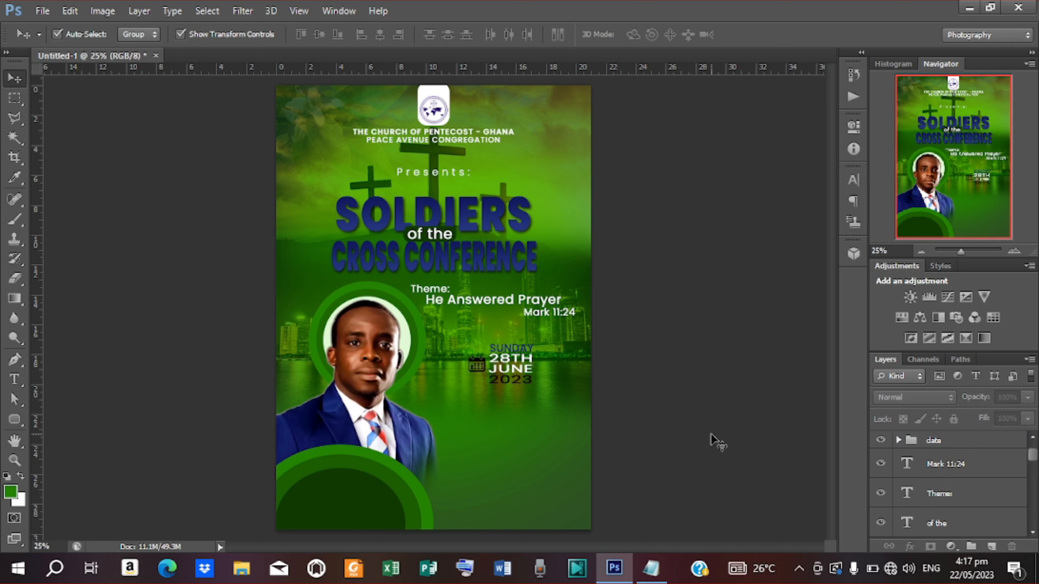
Step: Add a text layer reading "9:00AM" below the date, copying the time from the Notepad notes
{"action": "key", "text": "t"}
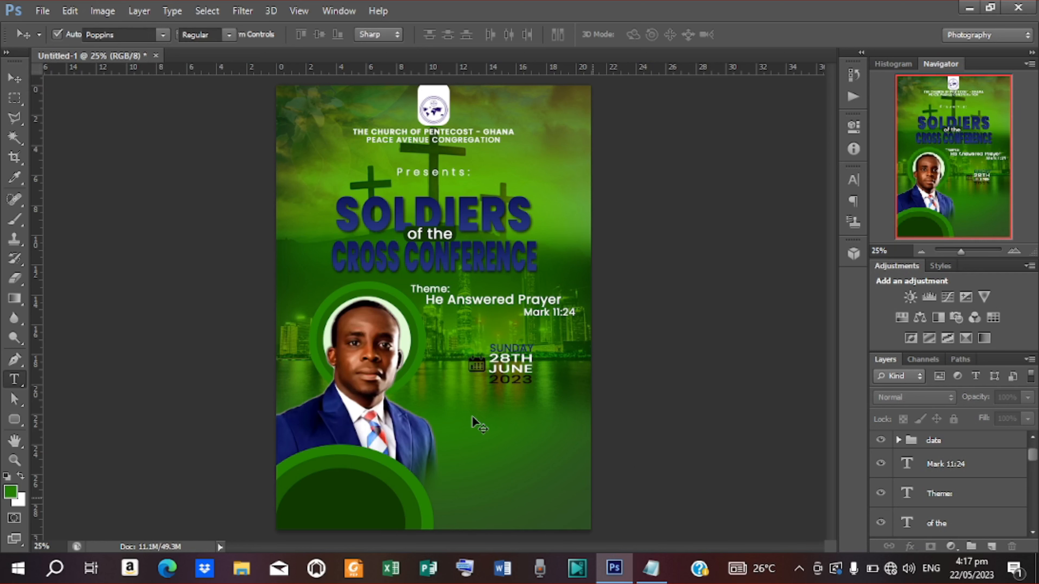
{"action": "left_click", "coordinate": [469, 415]}
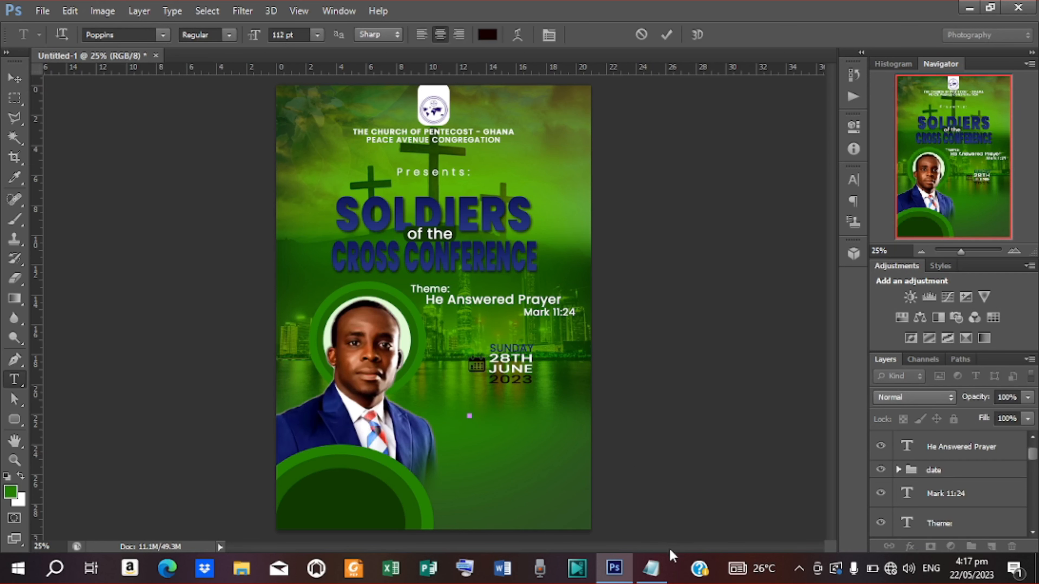
{"action": "left_click", "coordinate": [662, 558]}
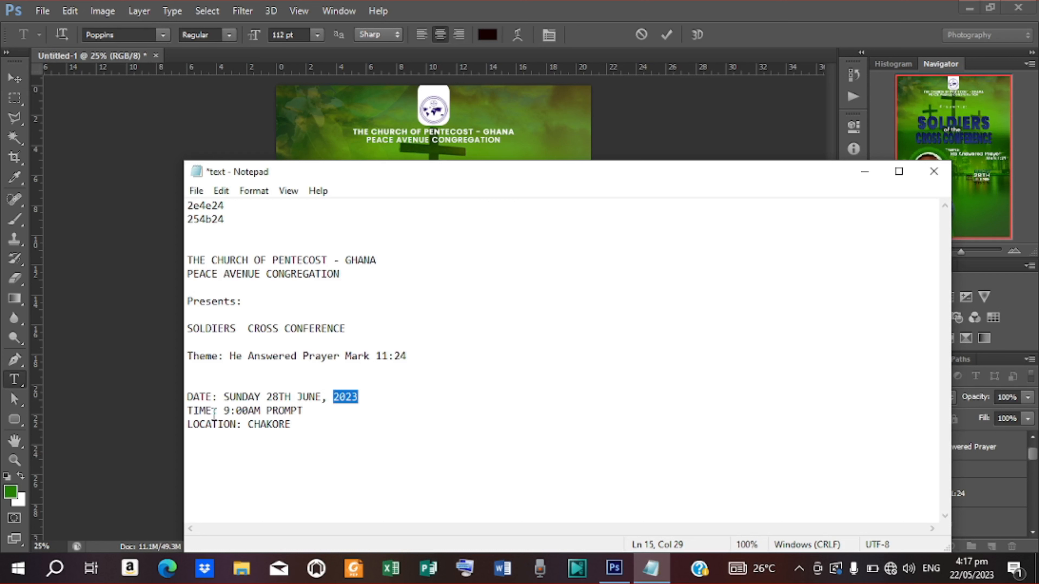
{"action": "left_click_drag", "start_coordinate": [224, 410], "coordinate": [245, 412]}
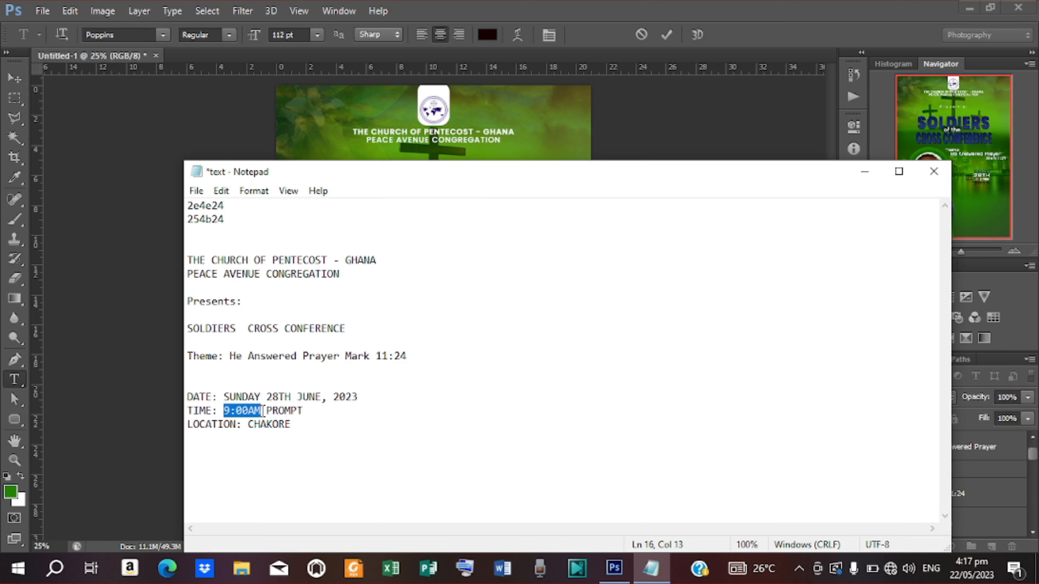
{"action": "right_click", "coordinate": [242, 409]}
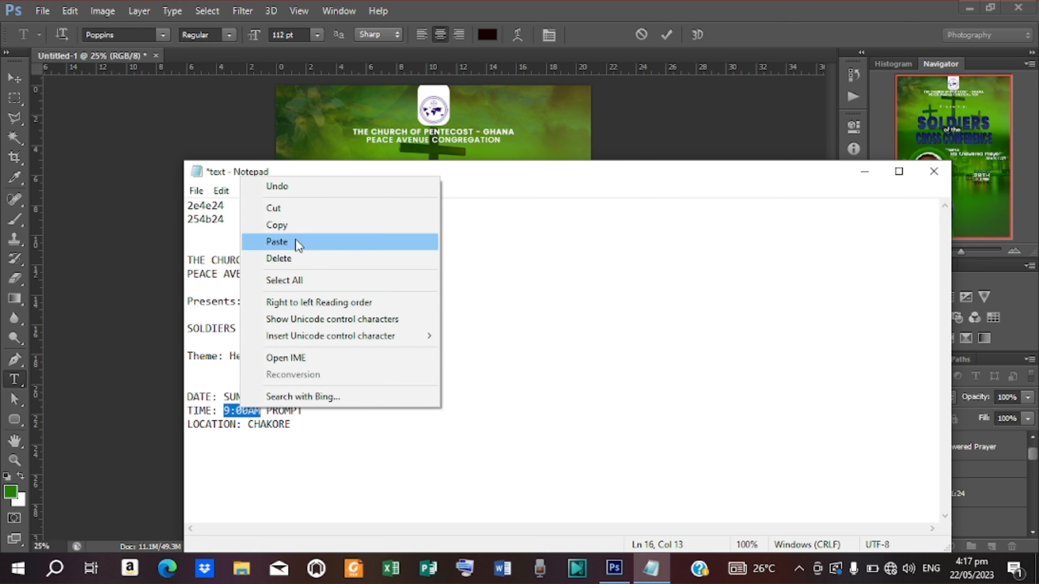
{"action": "left_click", "coordinate": [295, 228]}
{"action": "left_click", "coordinate": [864, 171]}
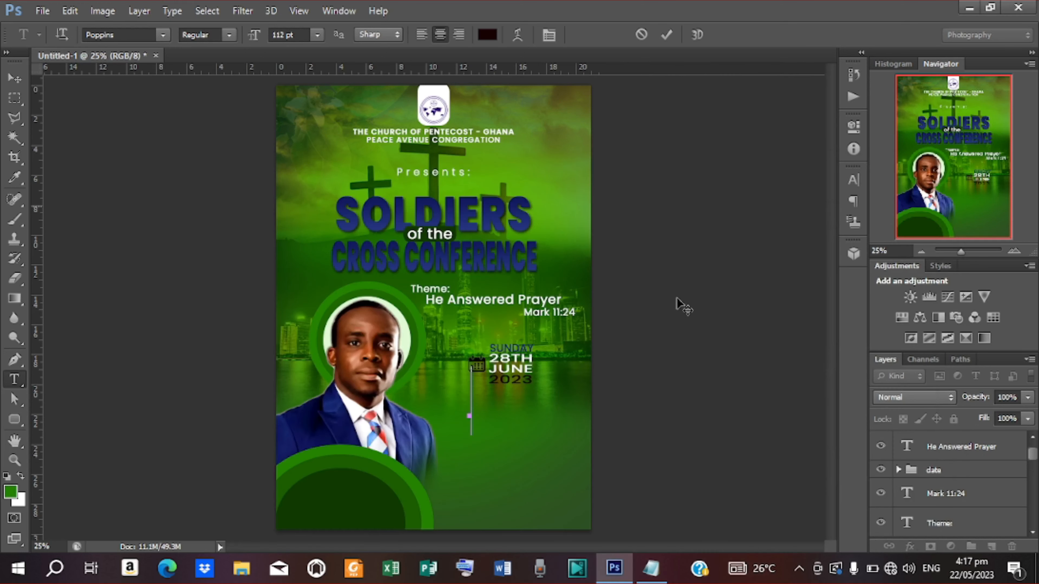
{"action": "key", "text": "ctrl+v"}
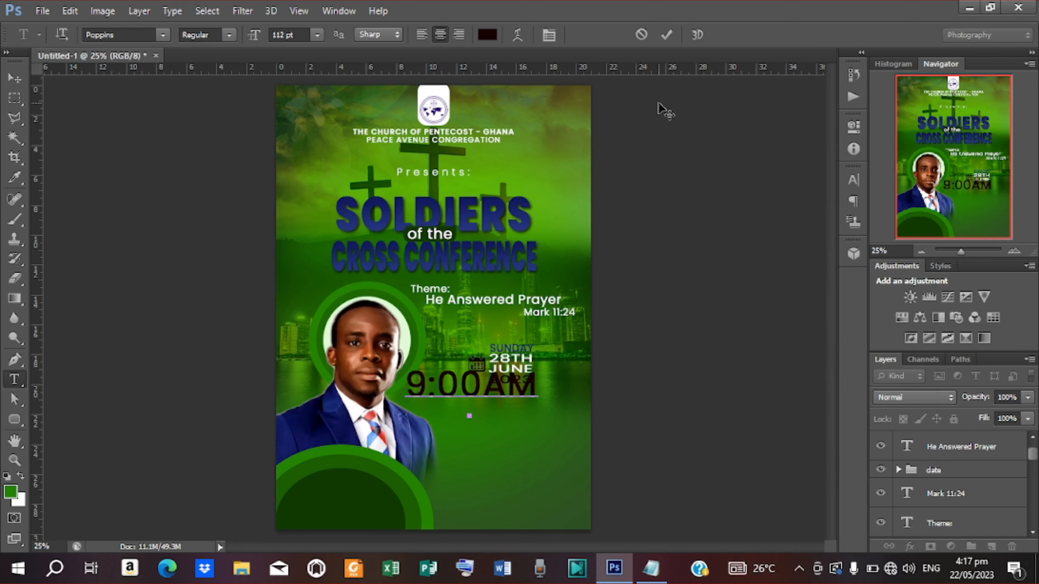
{"action": "left_click", "coordinate": [666, 34]}
Step: Move the "9:00AM" text below the date group and scale it to about 55%
{"action": "left_click", "coordinate": [15, 79]}
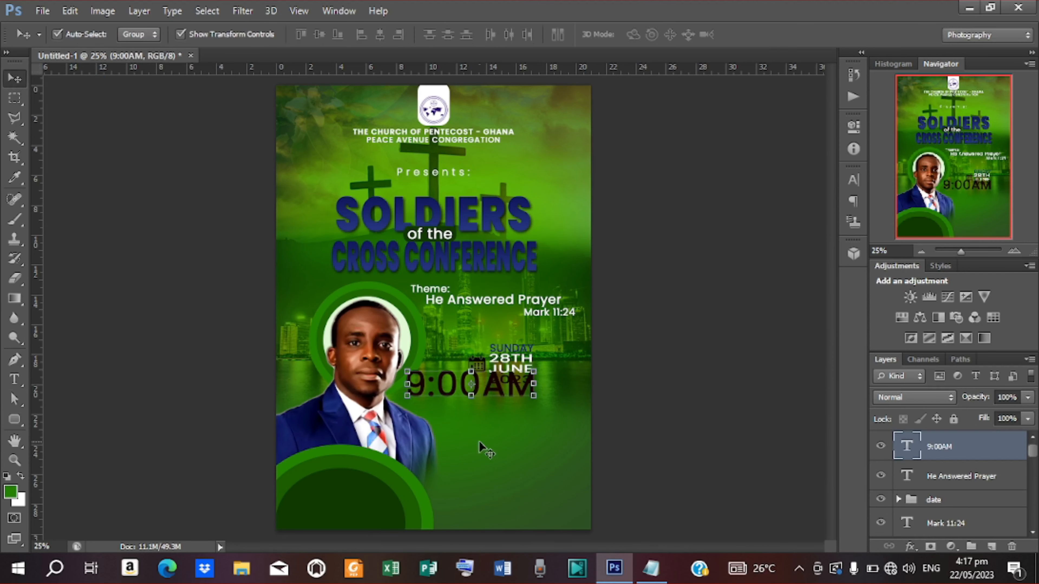
{"action": "left_click_drag", "start_coordinate": [482, 384], "coordinate": [507, 420]}
{"action": "left_click", "coordinate": [556, 404]}
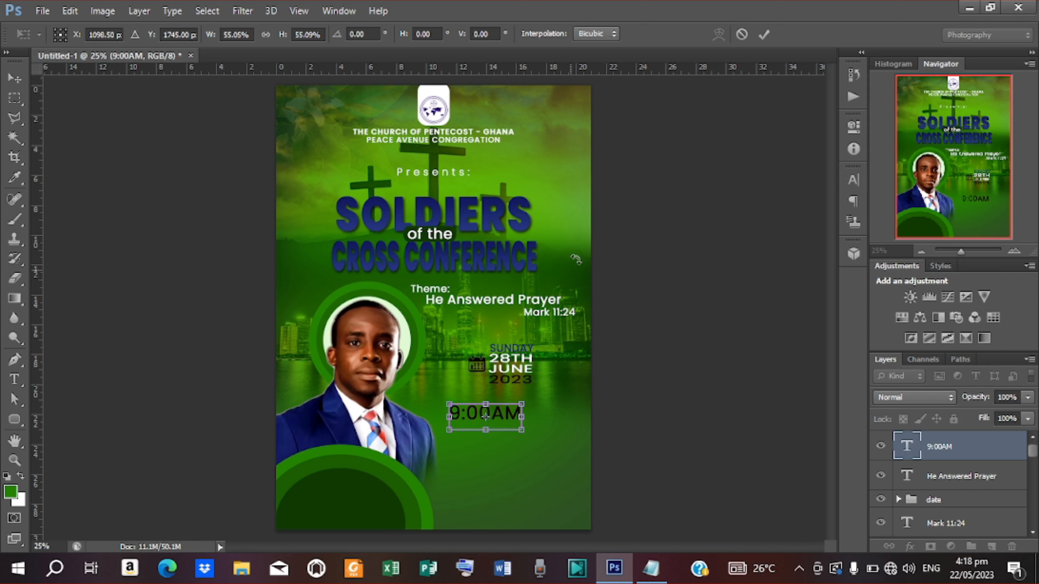
{"action": "left_click", "coordinate": [763, 34]}
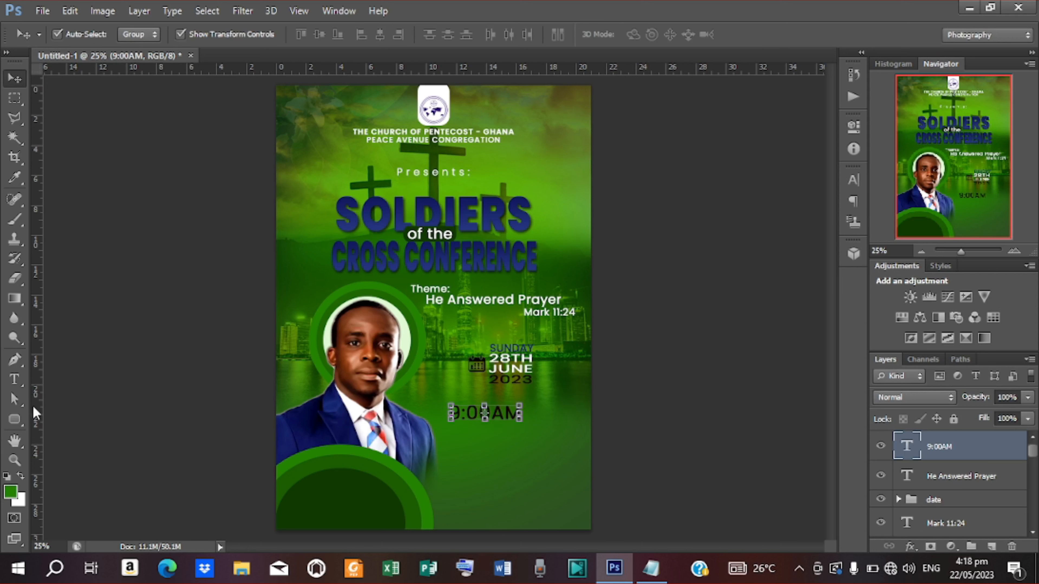
Step: Draw a rounded rectangle about 289 by 81 px with 50 px radius just right of "9:00AM" and fill it white
{"action": "left_click", "coordinate": [14, 419]}
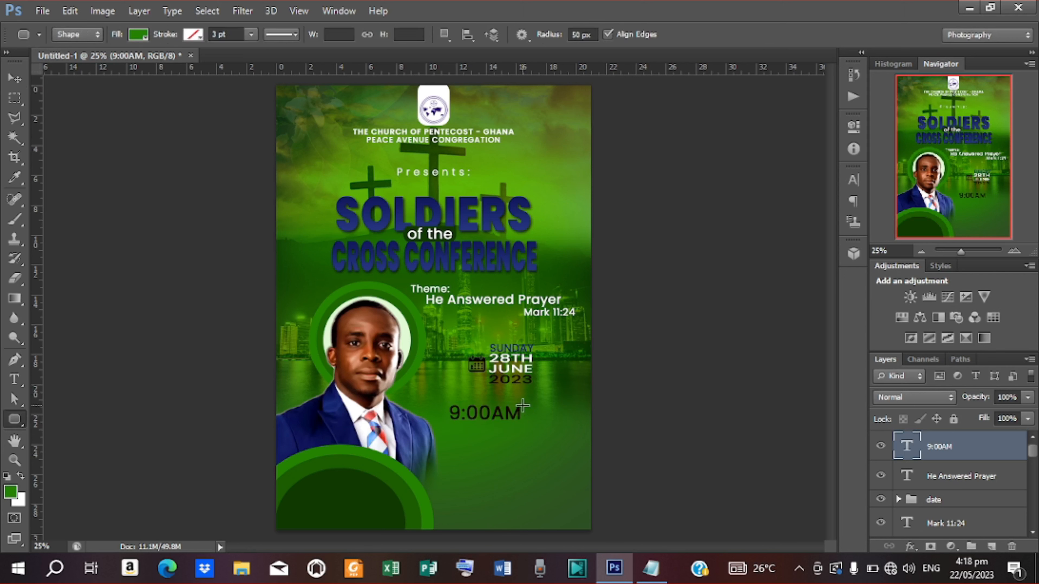
{"action": "left_click_drag", "start_coordinate": [523, 405], "coordinate": [575, 420]}
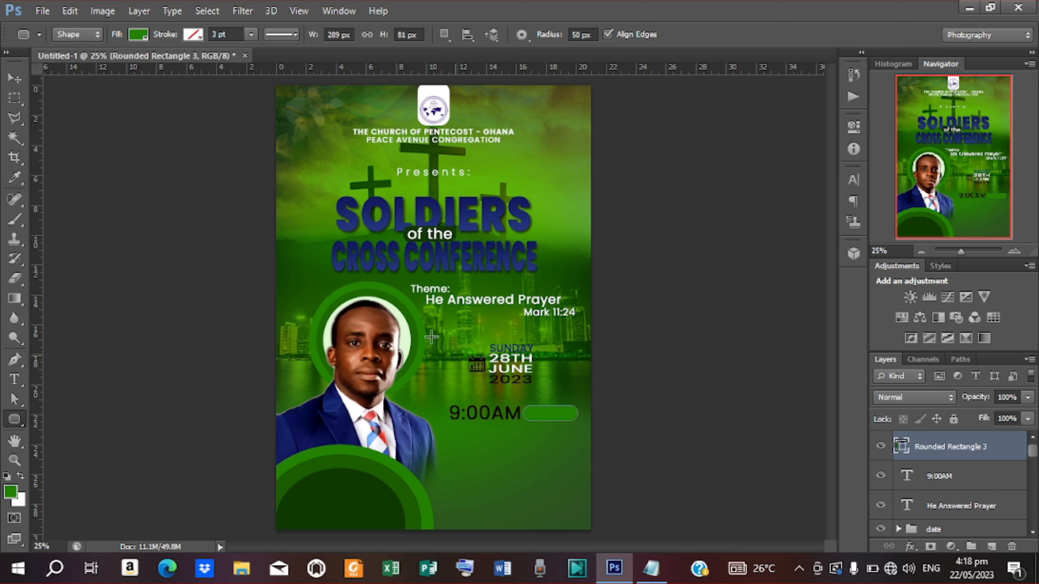
{"action": "left_click", "coordinate": [139, 35]}
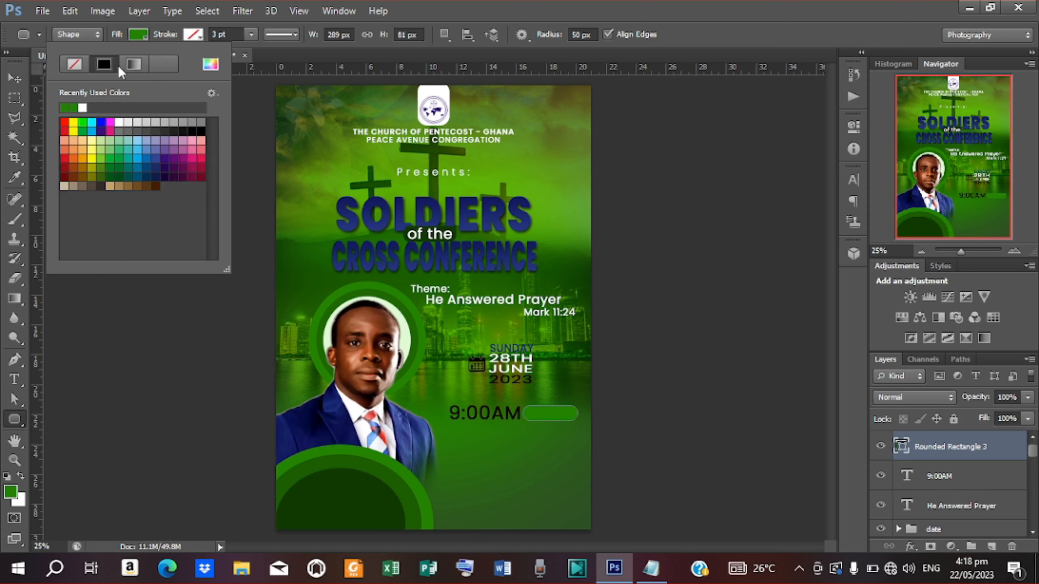
{"action": "left_click", "coordinate": [84, 108]}
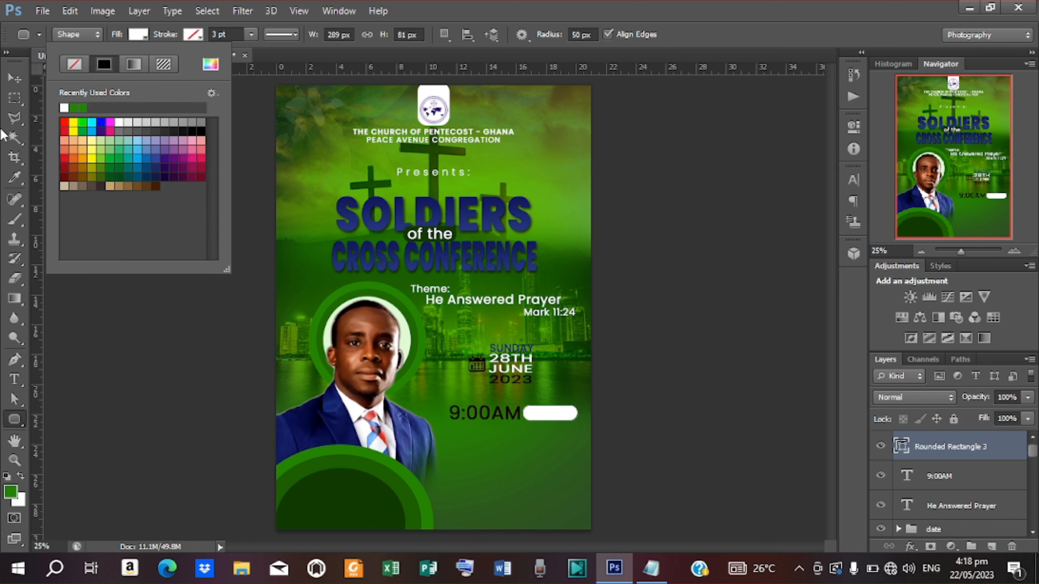
Step: Duplicate the "9:00AM" text, bring the copy above the rounded rectangle layer, and position it over the white shape
{"action": "left_click", "coordinate": [14, 77]}
{"action": "left_click", "coordinate": [479, 420]}
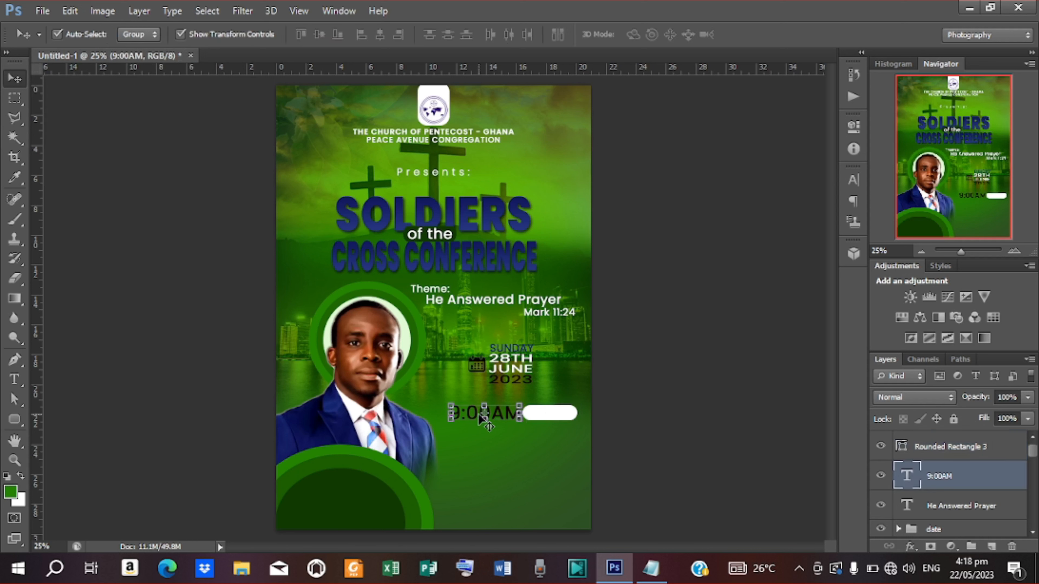
{"action": "key", "text": "ctrl+j"}
{"action": "key", "text": "Right"}
{"action": "key", "text": "Right"}
{"action": "key", "text": "Right"}
{"action": "key", "text": "Right"}
{"action": "key", "text": "Right"}
{"action": "key", "text": "Right"}
{"action": "key", "text": "Right"}
{"action": "key", "text": "Right"}
{"action": "key", "text": "Right"}
{"action": "key", "text": "Right"}
{"action": "key", "text": "Right"}
{"action": "key", "text": "Right"}
{"action": "key", "text": "Right"}
{"action": "key", "text": "Right"}
{"action": "key", "text": "Right"}
{"action": "key", "text": "Right"}
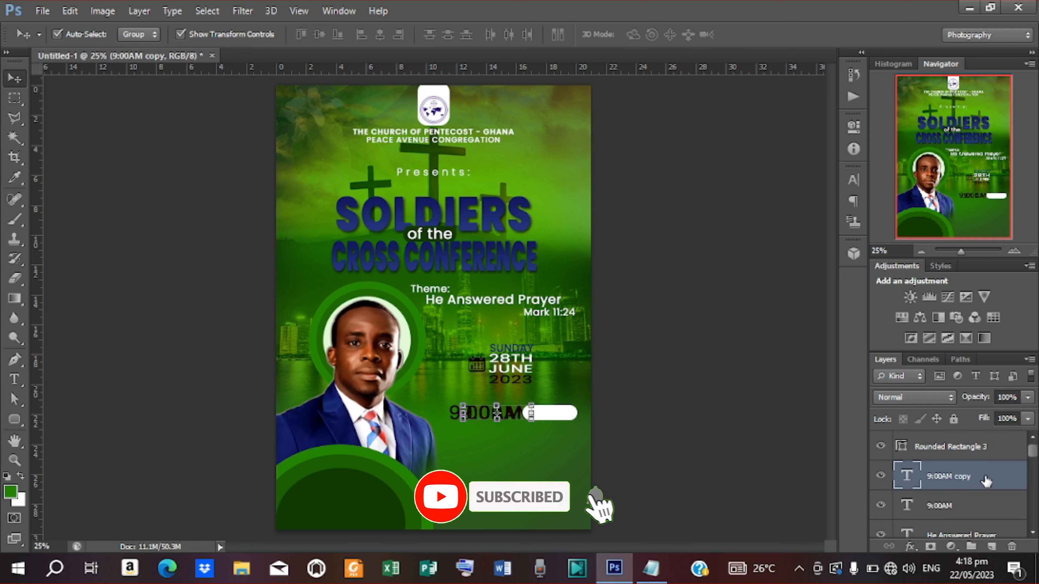
{"action": "left_click_drag", "start_coordinate": [974, 476], "coordinate": [981, 451]}
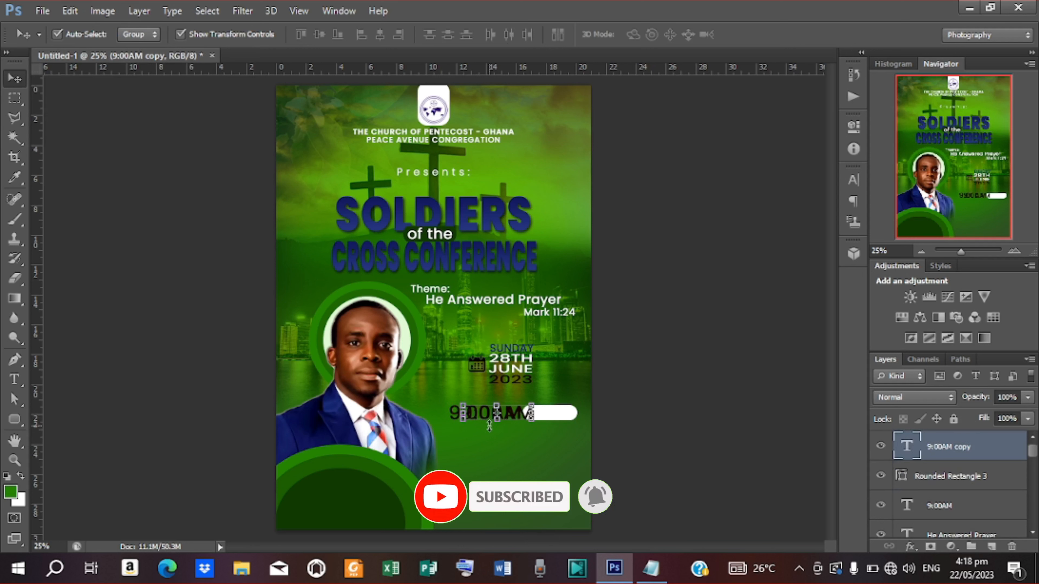
{"action": "left_click_drag", "start_coordinate": [519, 413], "coordinate": [569, 416]}
Step: Replace the duplicated time text with "PROMPT" copied from the Notepad notes
{"action": "key", "text": "t"}
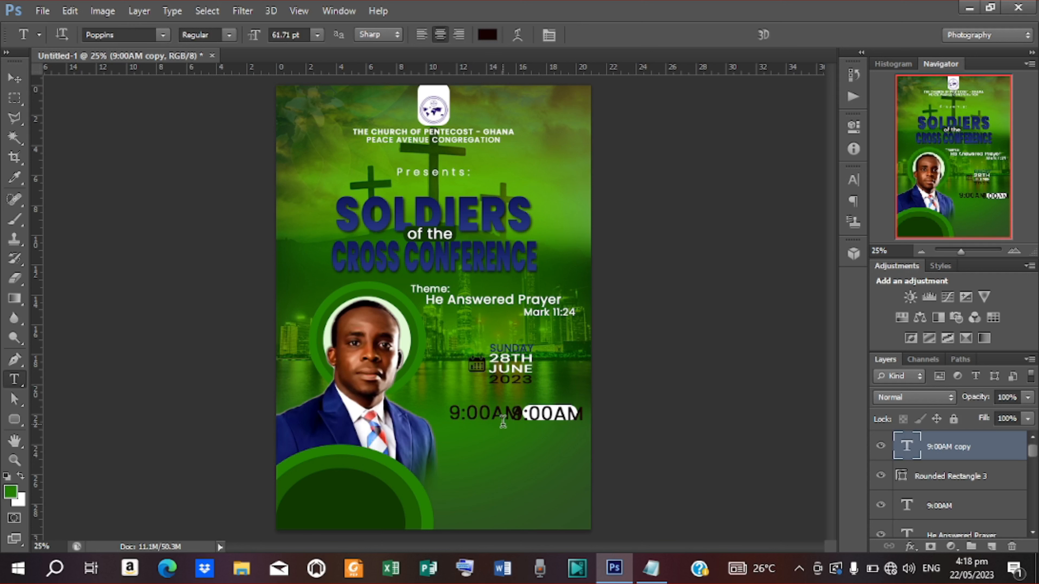
{"action": "left_click_drag", "start_coordinate": [502, 421], "coordinate": [597, 424]}
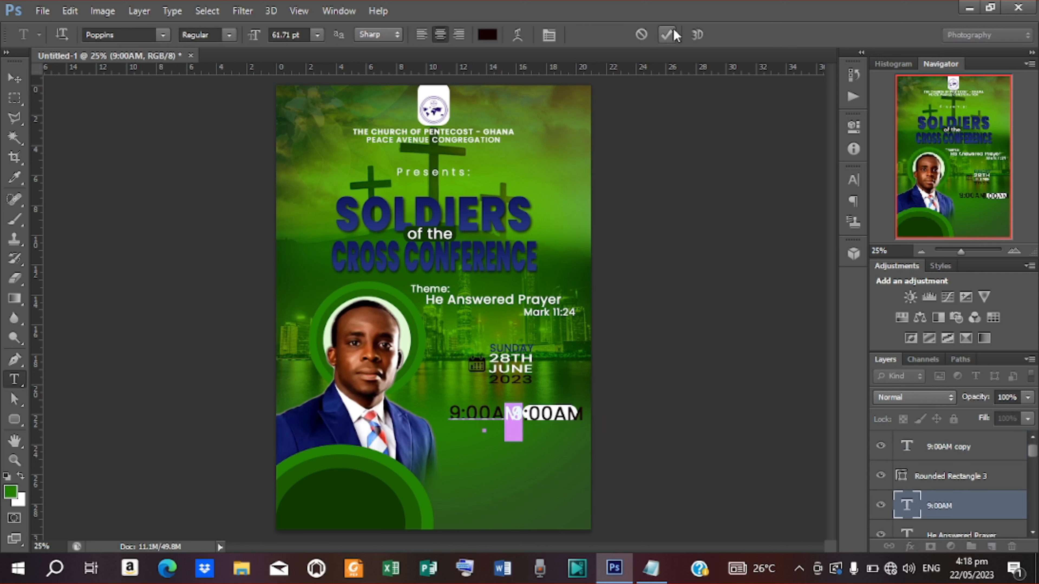
{"action": "left_click", "coordinate": [666, 34]}
{"action": "double_click", "coordinate": [582, 413]}
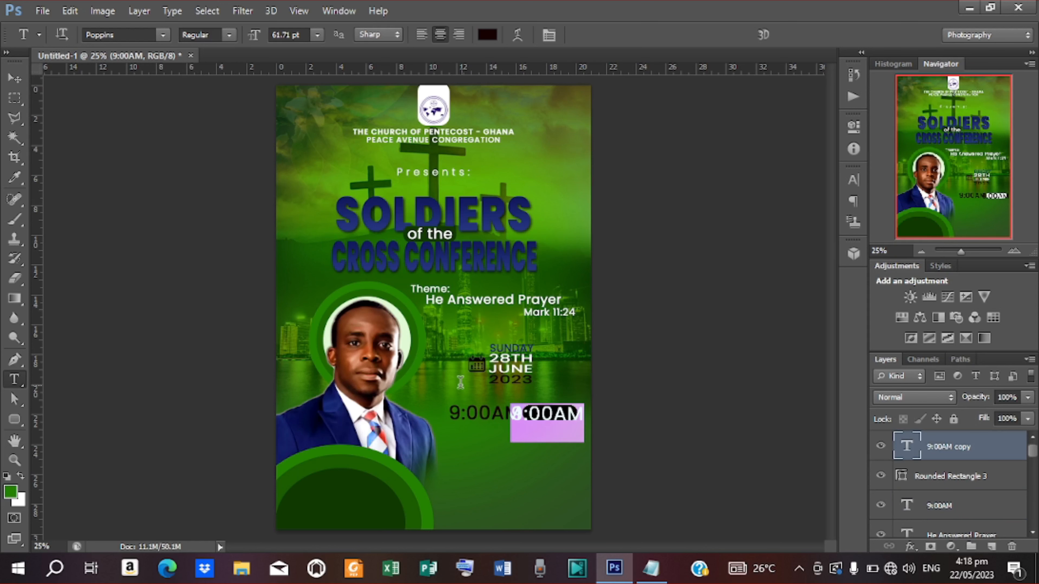
{"action": "left_click", "coordinate": [650, 567]}
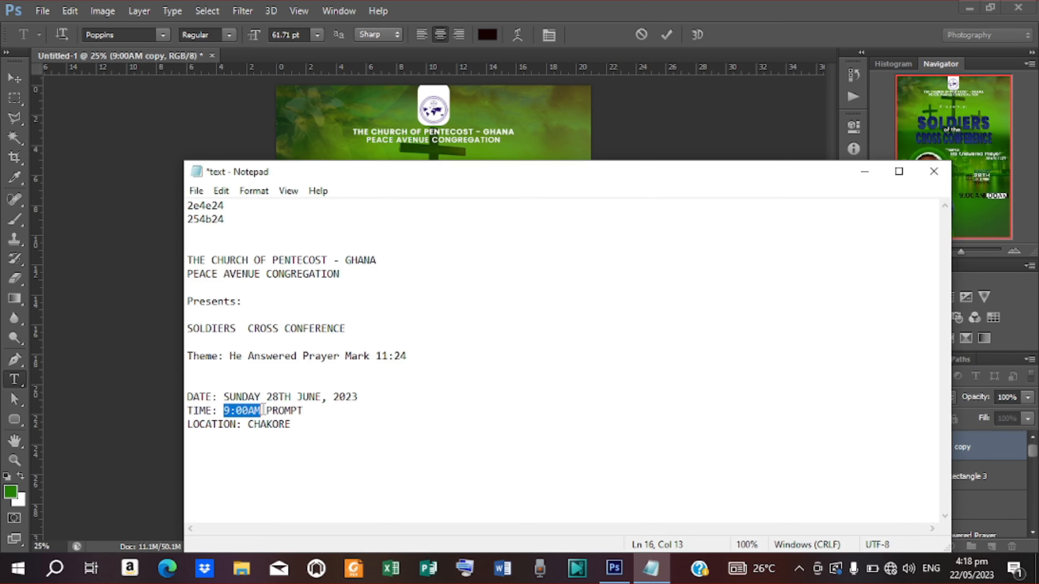
{"action": "left_click_drag", "start_coordinate": [268, 409], "coordinate": [318, 412]}
{"action": "key", "text": "ctrl+c"}
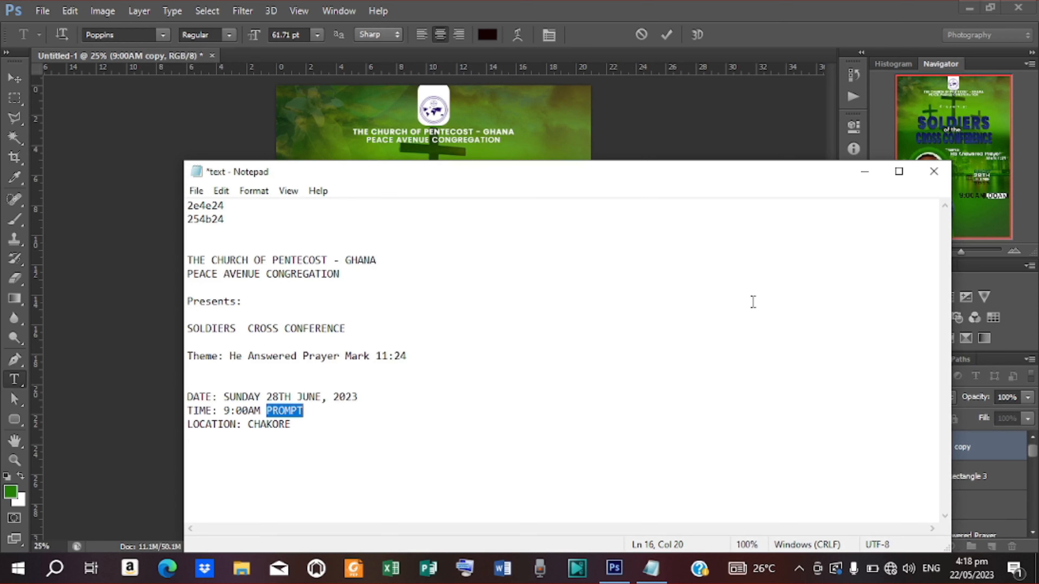
{"action": "left_click", "coordinate": [864, 171]}
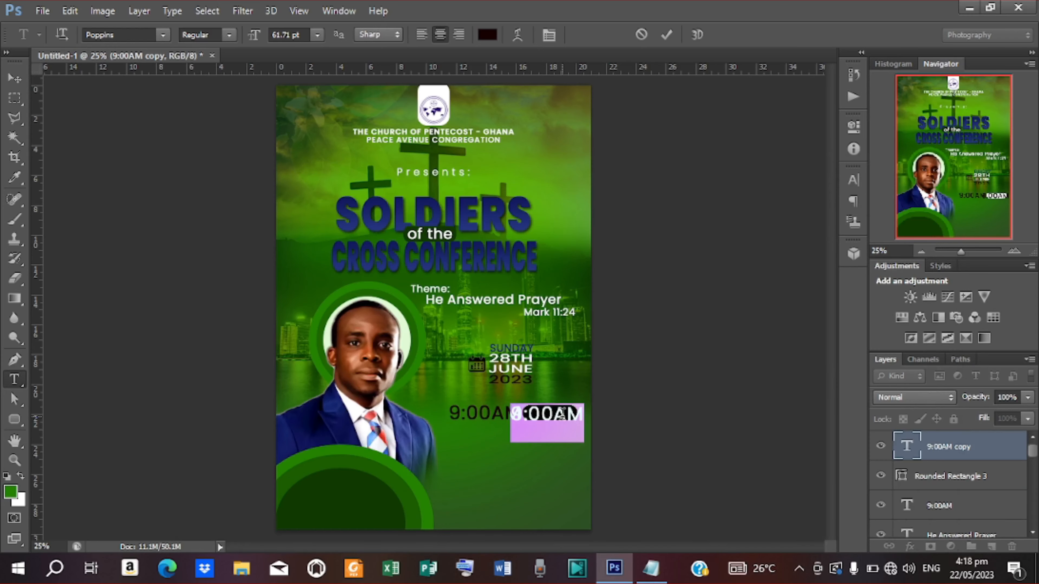
{"action": "key", "text": "ctrl+v"}
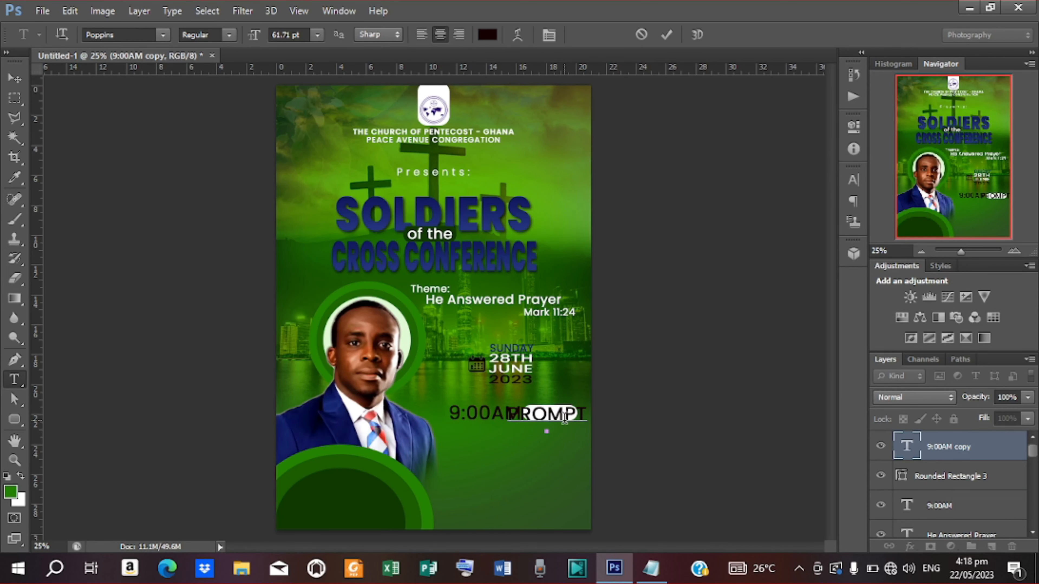
{"action": "left_click", "coordinate": [666, 38]}
Step: Scale the "PROMPT" text to about 58% and nudge it into place inside the white rounded rectangle
{"action": "left_click", "coordinate": [14, 78]}
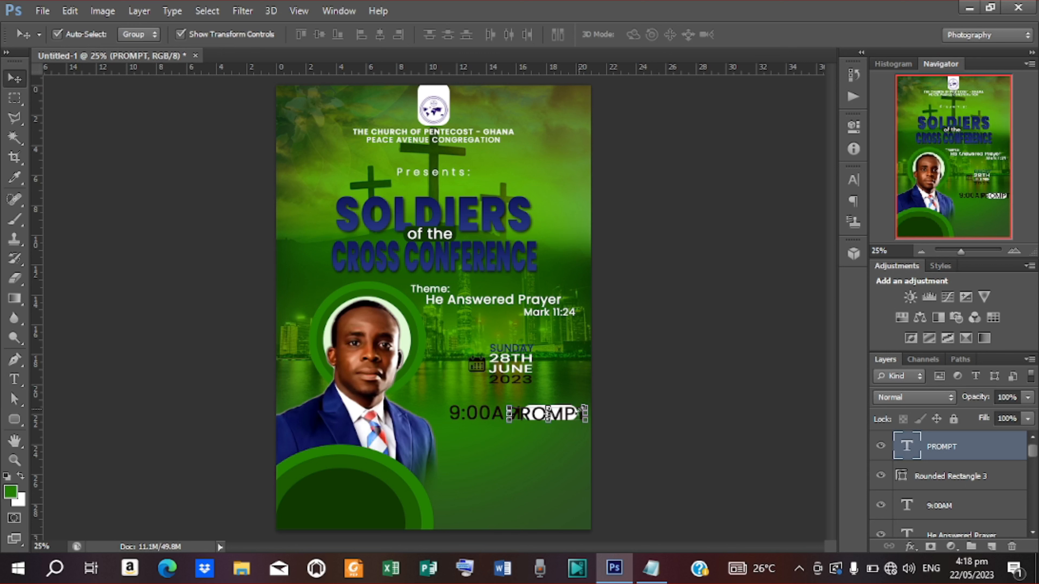
{"action": "key", "text": "ctrl+t"}
{"action": "left_click_drag", "start_coordinate": [585, 404], "coordinate": [571, 410]}
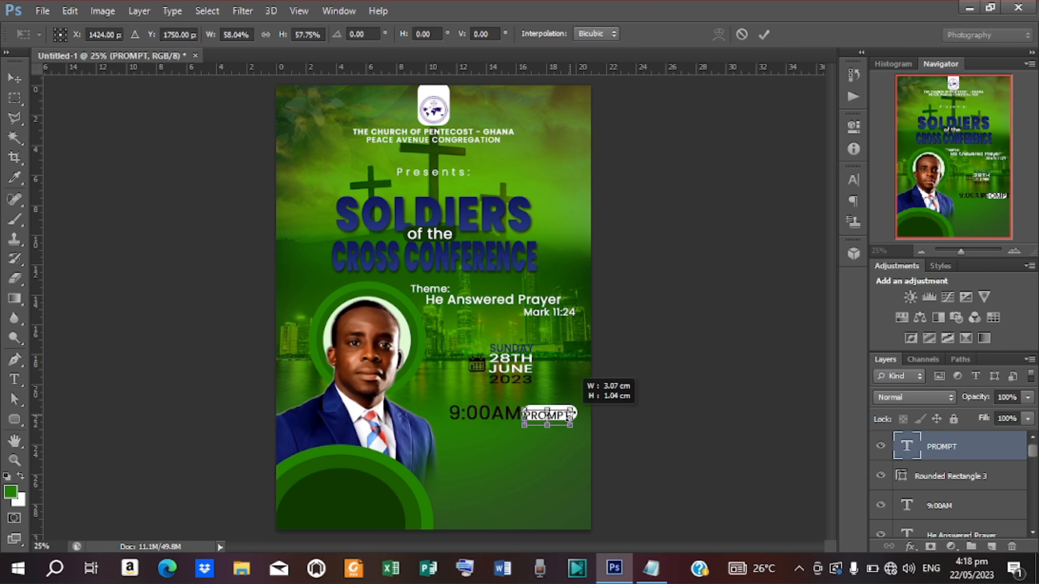
{"action": "left_click", "coordinate": [763, 34]}
{"action": "key", "text": "shift+Up"}
{"action": "key", "text": "shift+Up"}
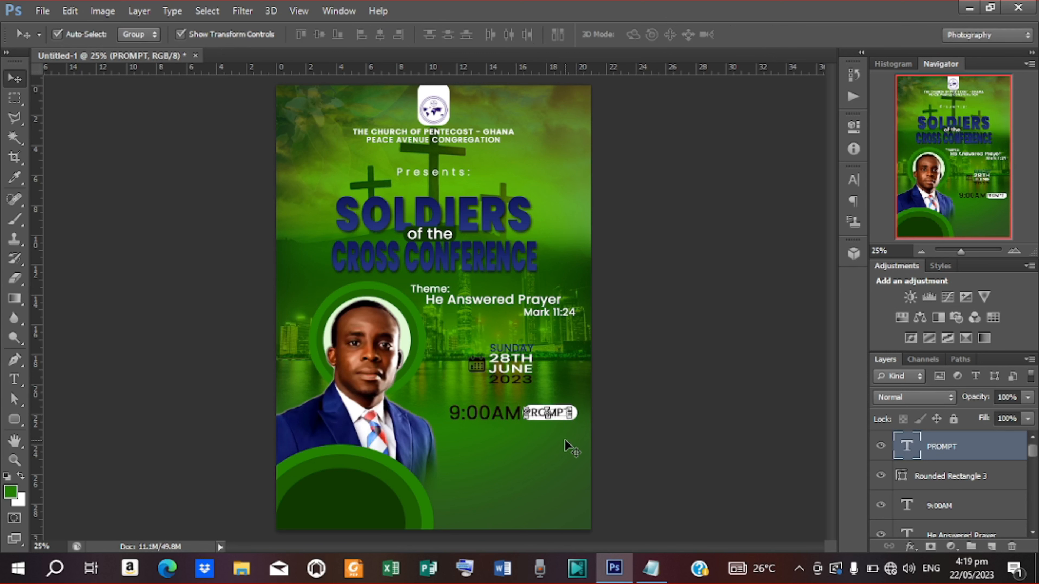
{"action": "key", "text": "Right"}
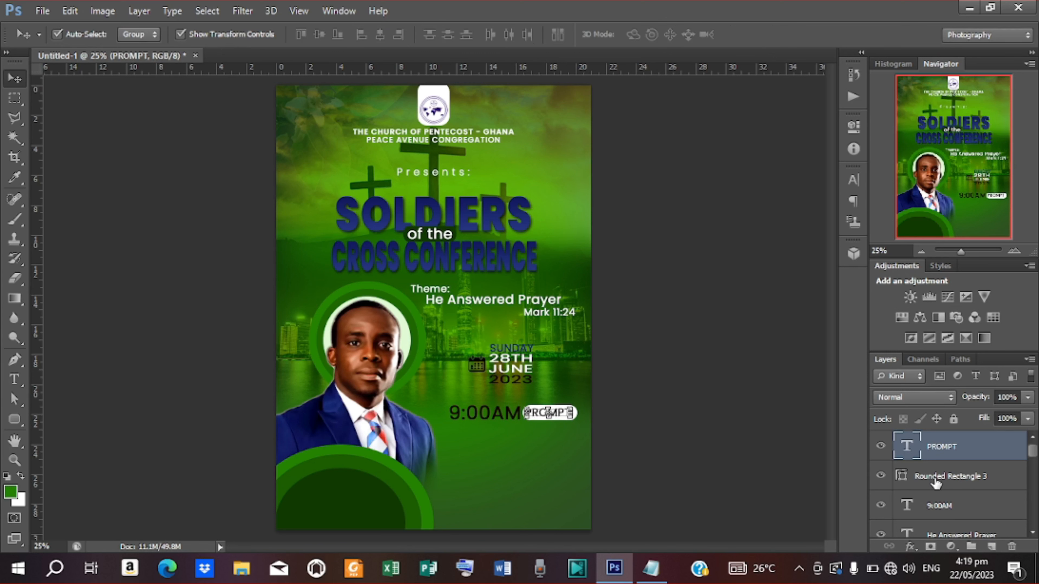
Step: Center-align the "PROMPT" text with the white rounded rectangle and deselect the layers
{"action": "left_click", "coordinate": [936, 483], "text": "shift"}
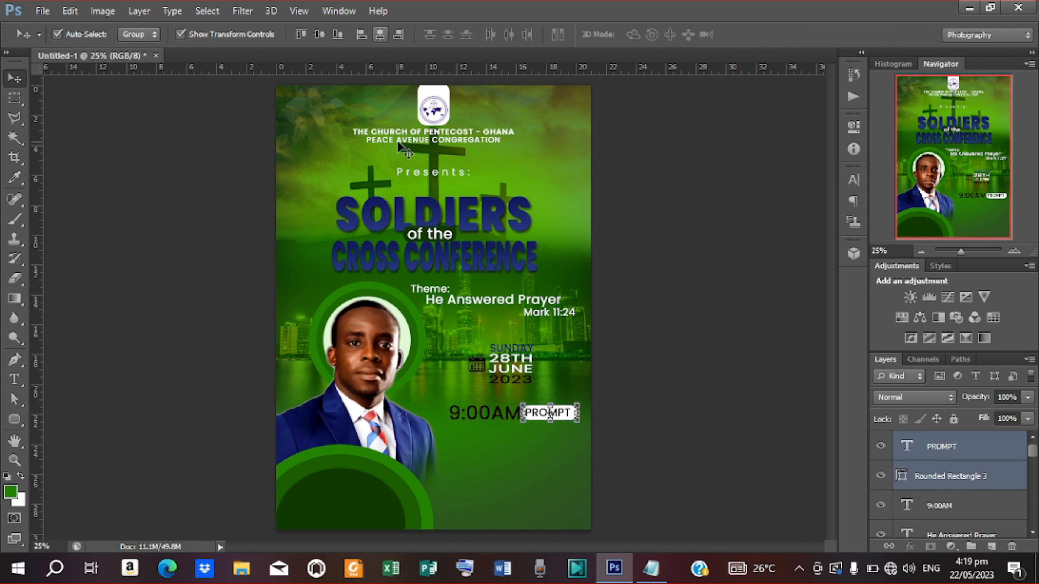
{"action": "left_click", "coordinate": [318, 35]}
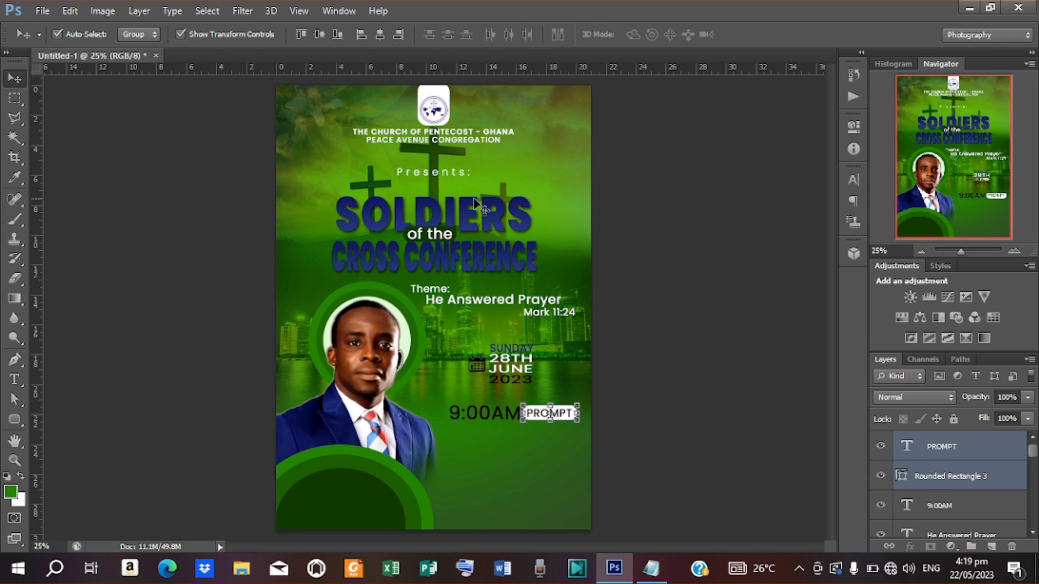
{"action": "left_click", "coordinate": [640, 418]}
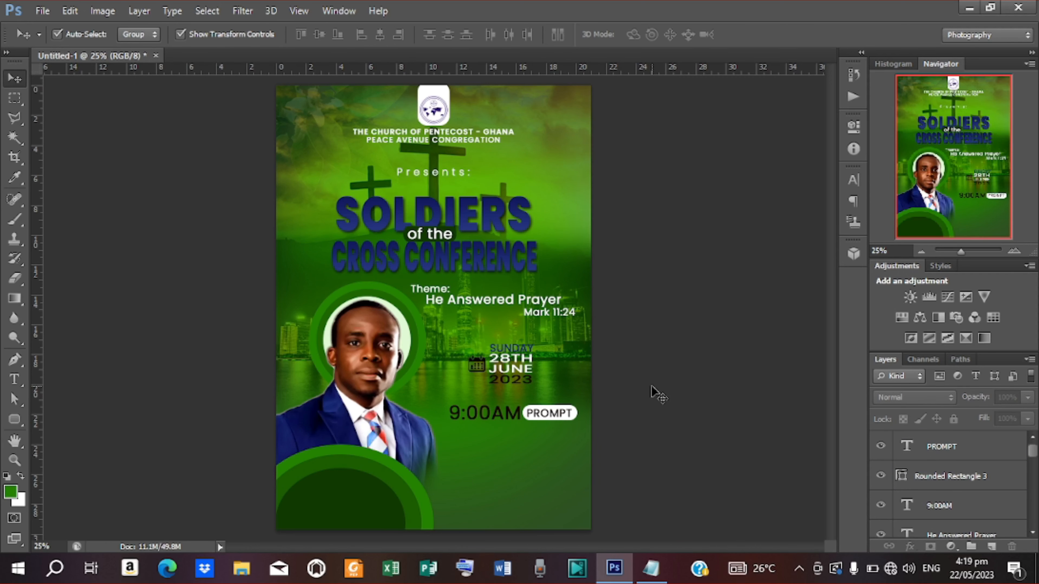
Step: Scale the "9:00AM" text to about 60% and keep it just beside the white PROMPT rectangle
{"action": "key", "text": "ctrl+plus"}
{"action": "key", "text": "ctrl+plus"}
{"action": "scroll", "coordinate": [651, 386], "scroll_direction": "down", "scroll_amount": 2}
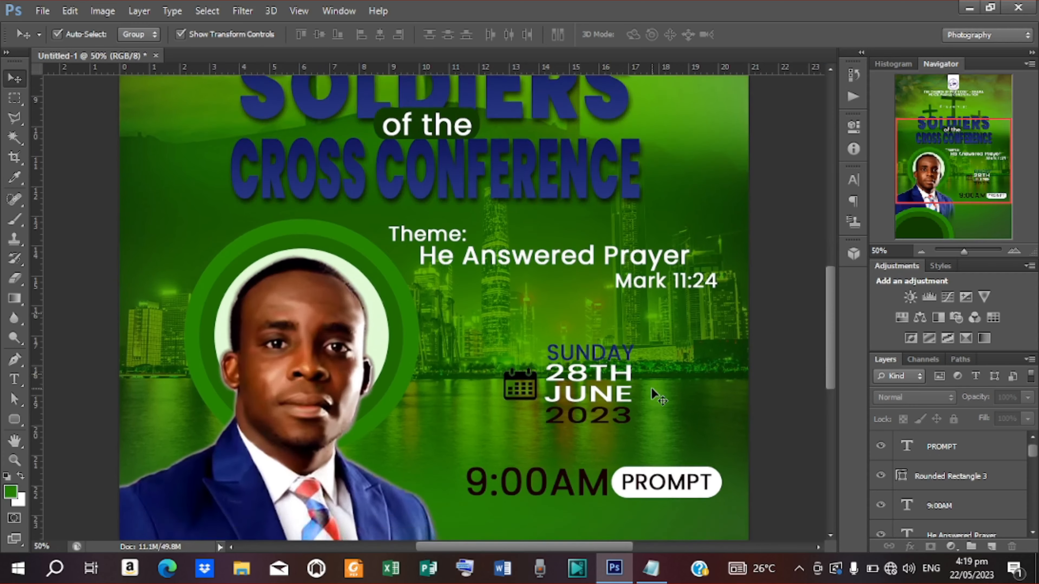
{"action": "scroll", "coordinate": [650, 389], "scroll_direction": "down", "scroll_amount": 3}
{"action": "left_click", "coordinate": [590, 360]}
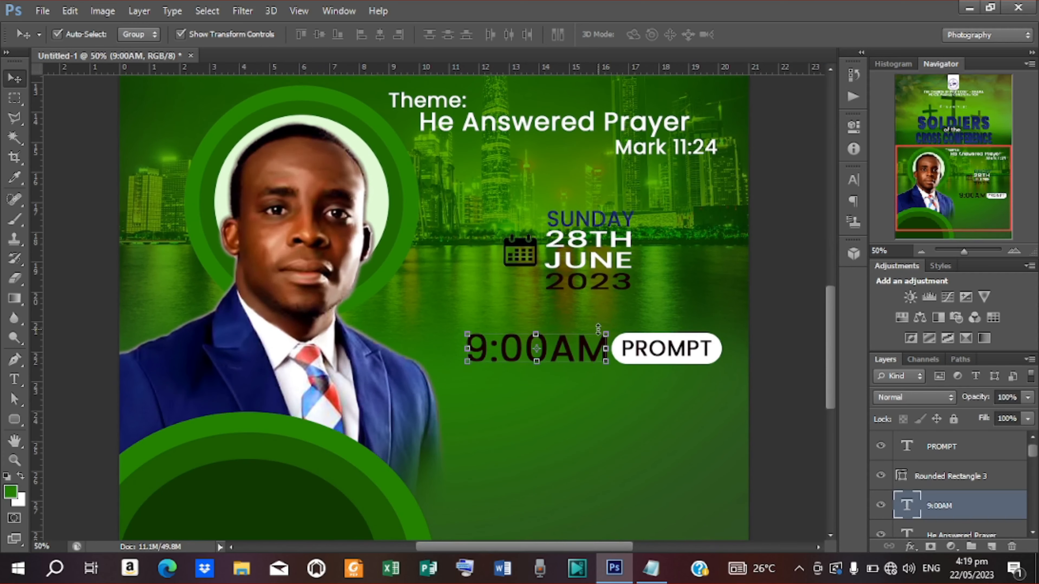
{"action": "left_click", "coordinate": [606, 332]}
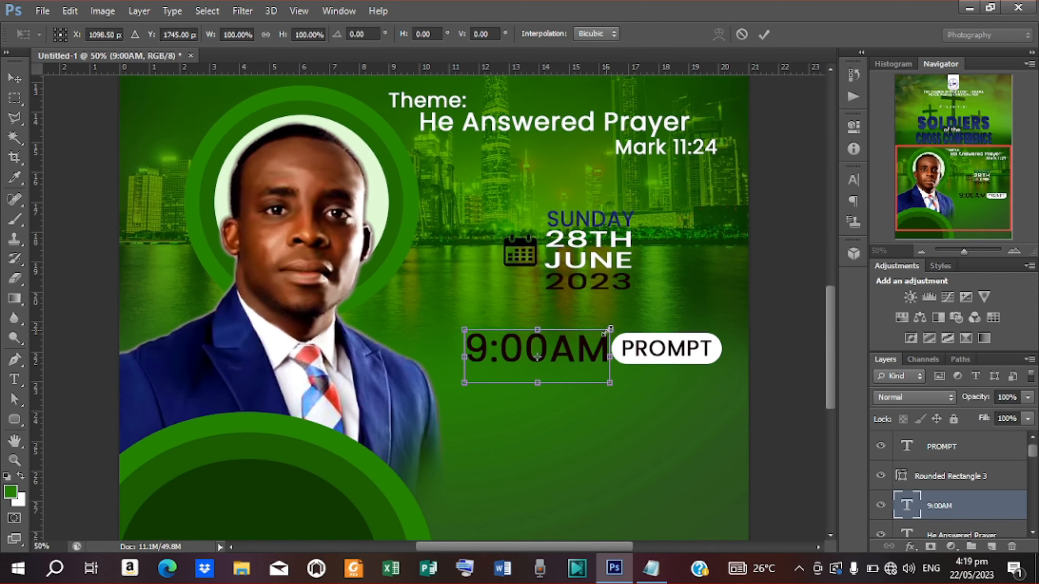
{"action": "left_click_drag", "start_coordinate": [605, 333], "coordinate": [589, 351]}
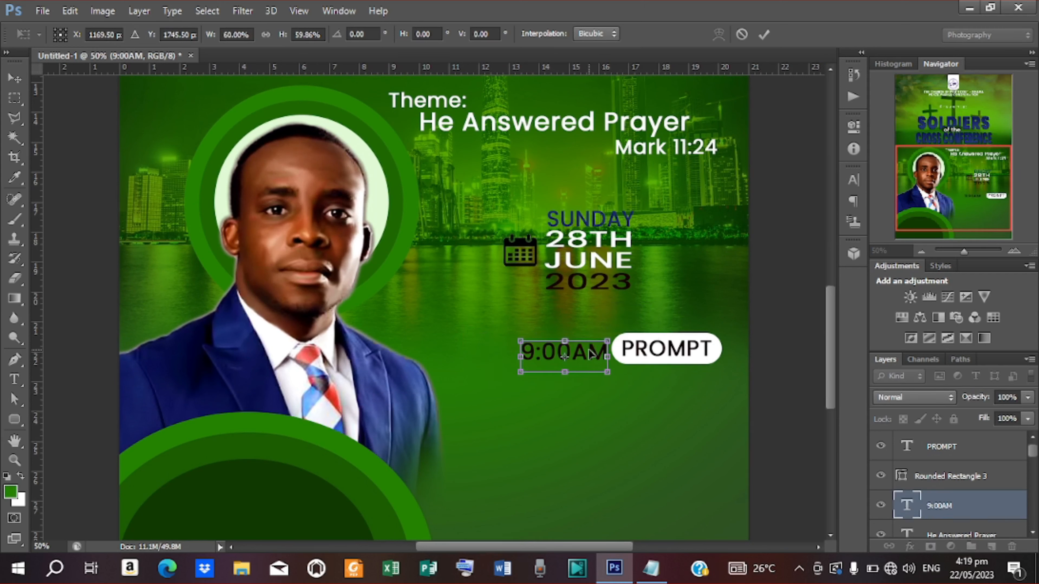
{"action": "left_click", "coordinate": [764, 35]}
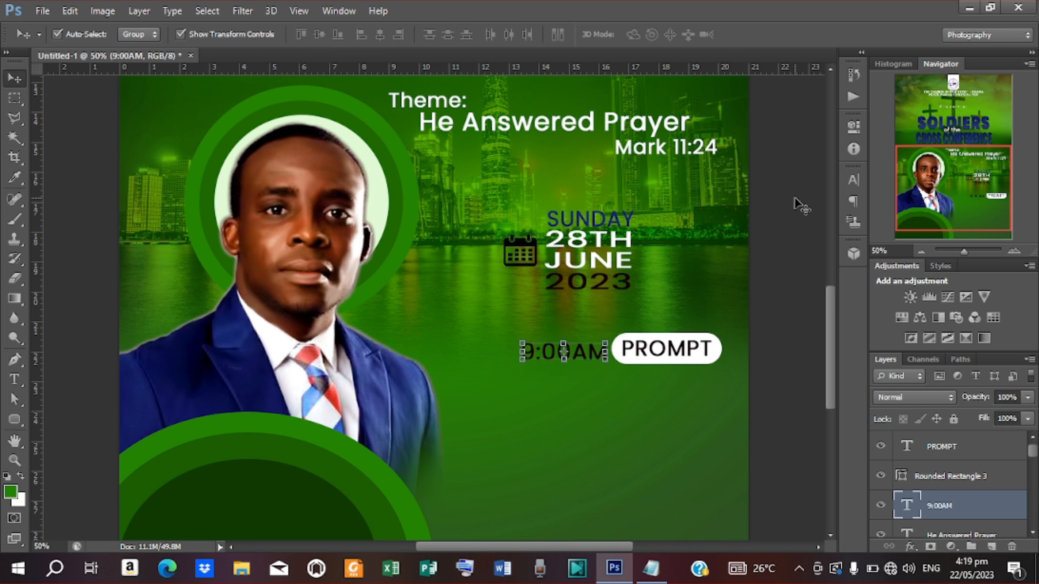
Step: Nudge the "9:00AM" text upward to line up vertically with the PROMPT label
{"action": "key", "text": "Up"}
{"action": "key", "text": "Up"}
{"action": "key", "text": "Up"}
{"action": "key", "text": "Up"}
{"action": "key", "text": "Up"}
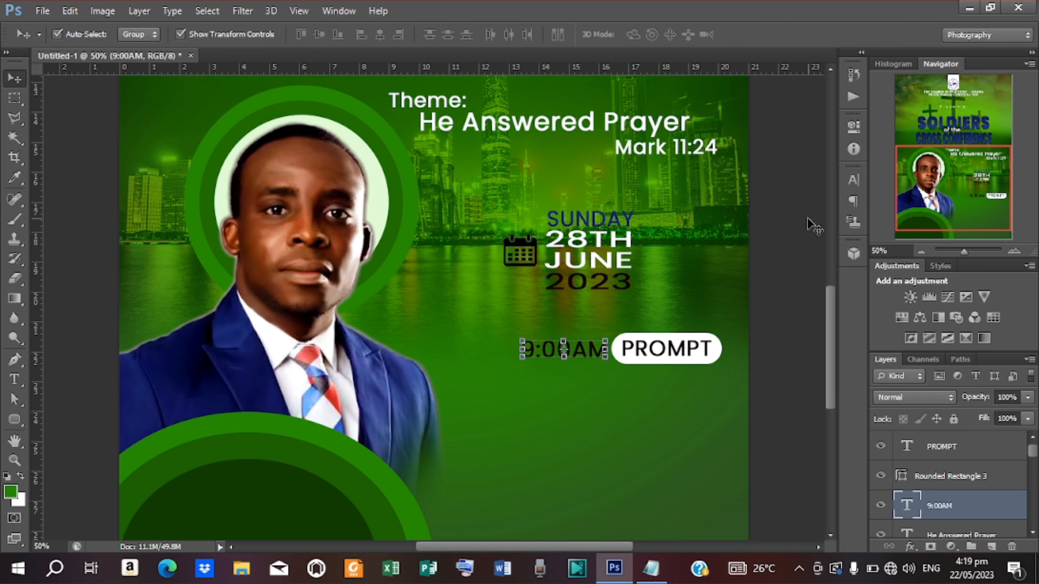
{"action": "key", "text": "Up"}
{"action": "key", "text": "Up"}
Step: Scale the 9:00AM, rounded rectangle and PROMPT layers together to about 89% and move them beneath the date block
{"action": "left_click", "coordinate": [953, 451], "text": "shift"}
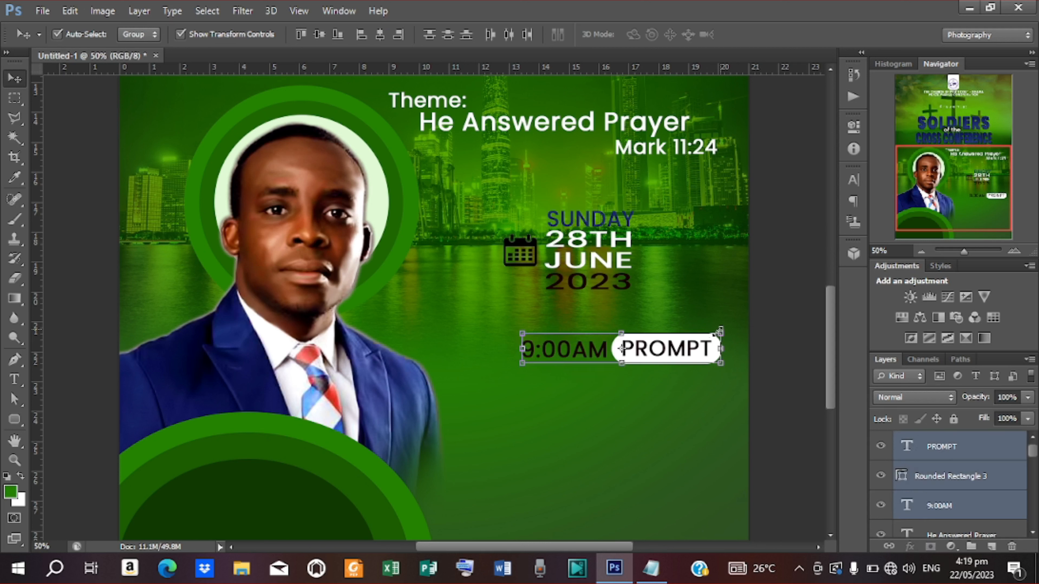
{"action": "left_click_drag", "start_coordinate": [721, 331], "coordinate": [653, 347]}
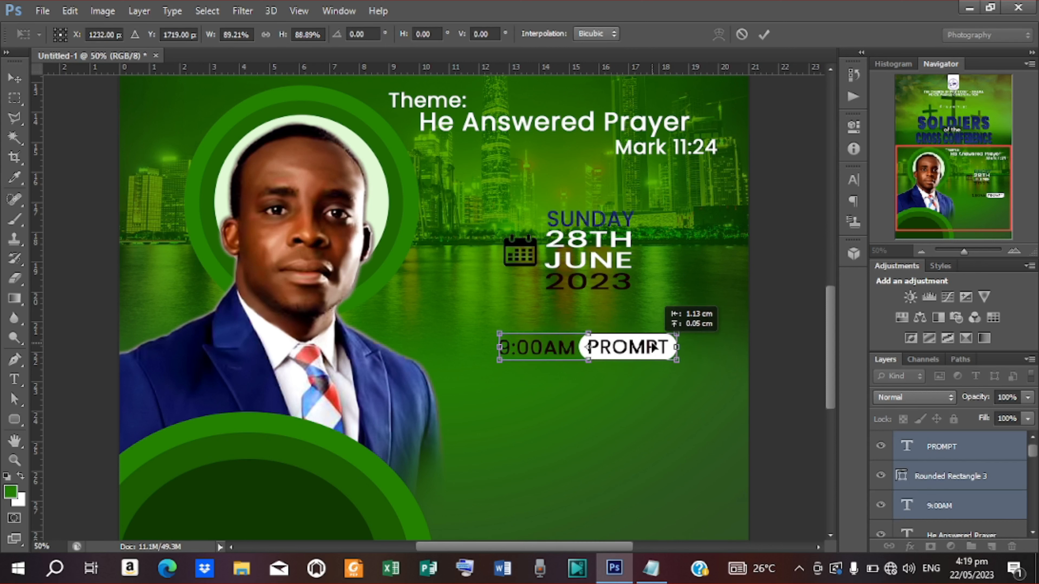
{"action": "left_click", "coordinate": [763, 35]}
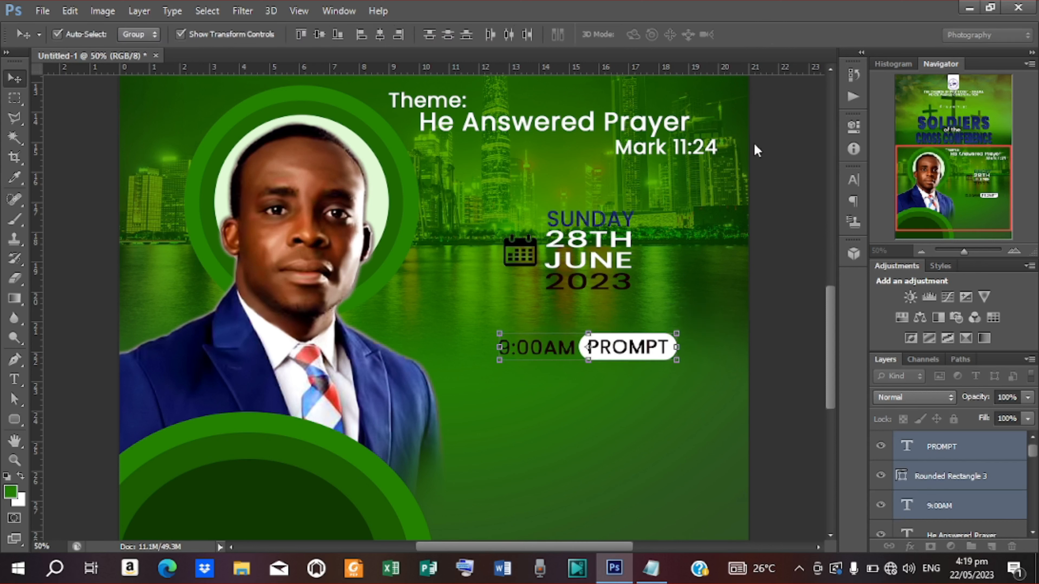
{"action": "left_click", "coordinate": [743, 314]}
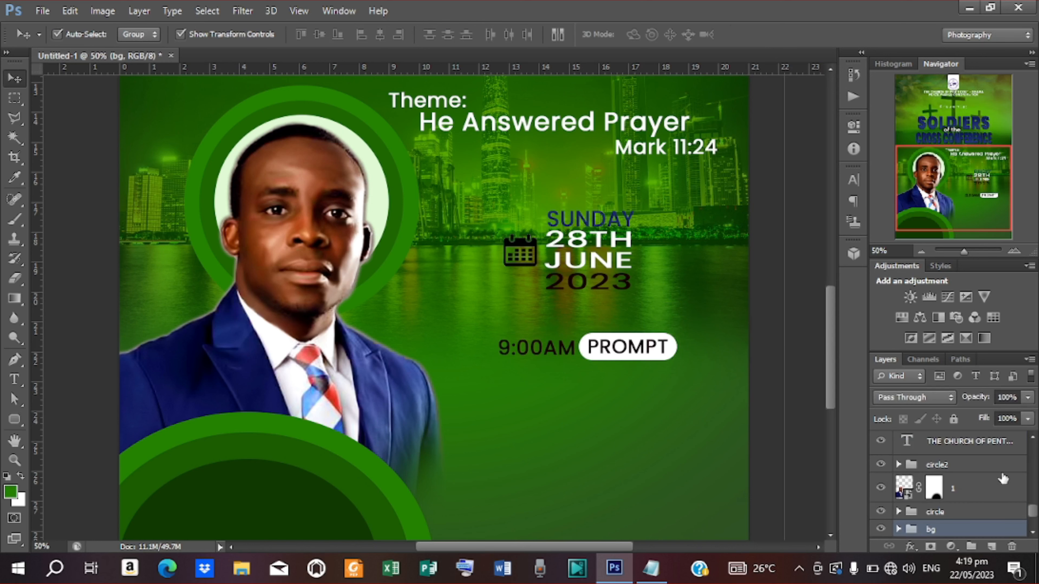
Step: Group the PROMPT, Rounded Rectangle 3 and 9:00AM layers, name the group "time", and deselect it
{"action": "scroll", "coordinate": [1000, 443], "scroll_direction": "up", "scroll_amount": 10}
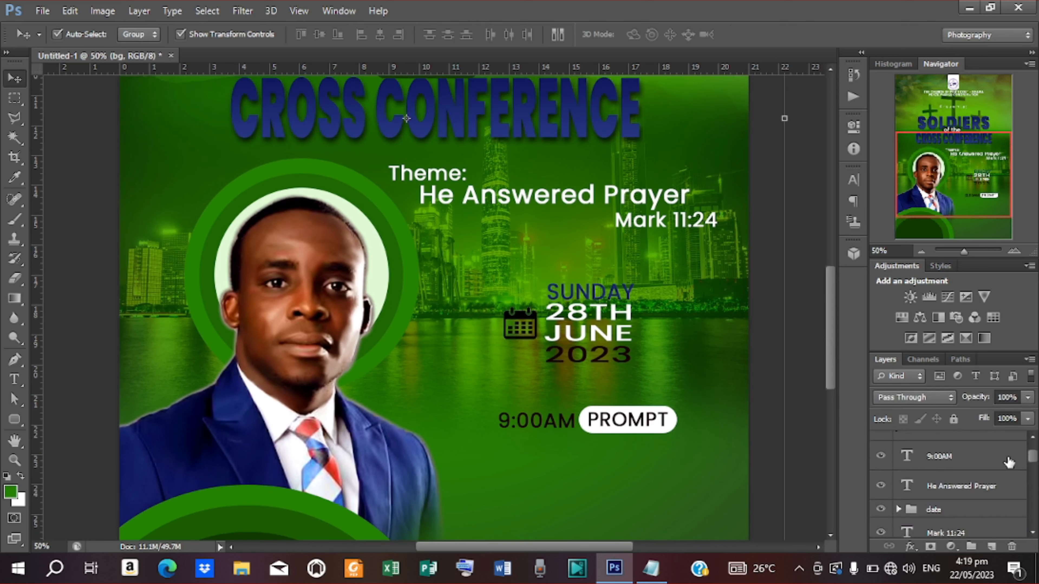
{"action": "left_click", "coordinate": [964, 450]}
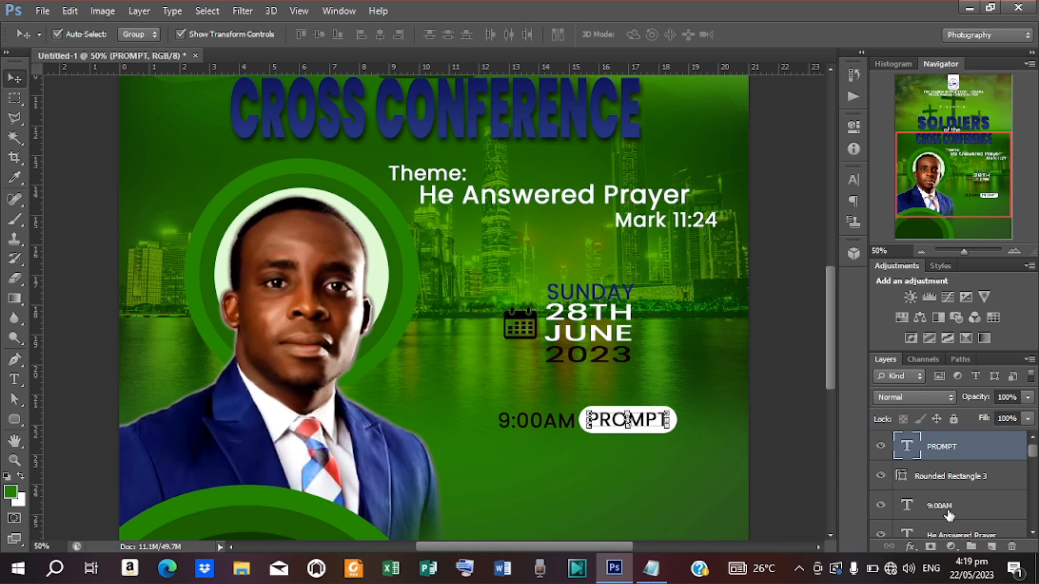
{"action": "left_click", "coordinate": [949, 516], "text": "shift"}
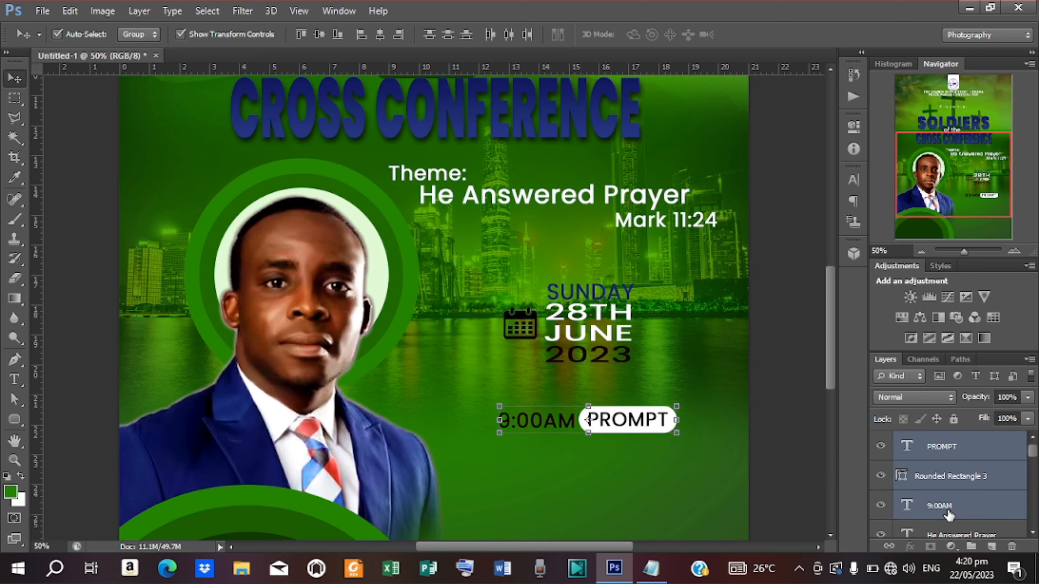
{"action": "key", "text": "ctrl+g"}
{"action": "double_click", "coordinate": [951, 441]}
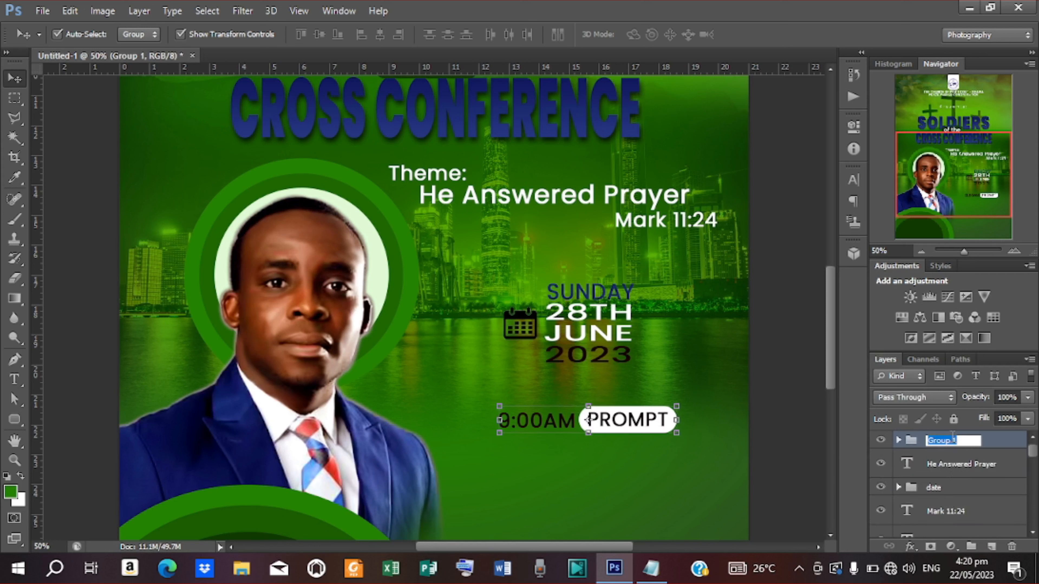
{"action": "type", "text": "time"}
{"action": "key", "text": "Return"}
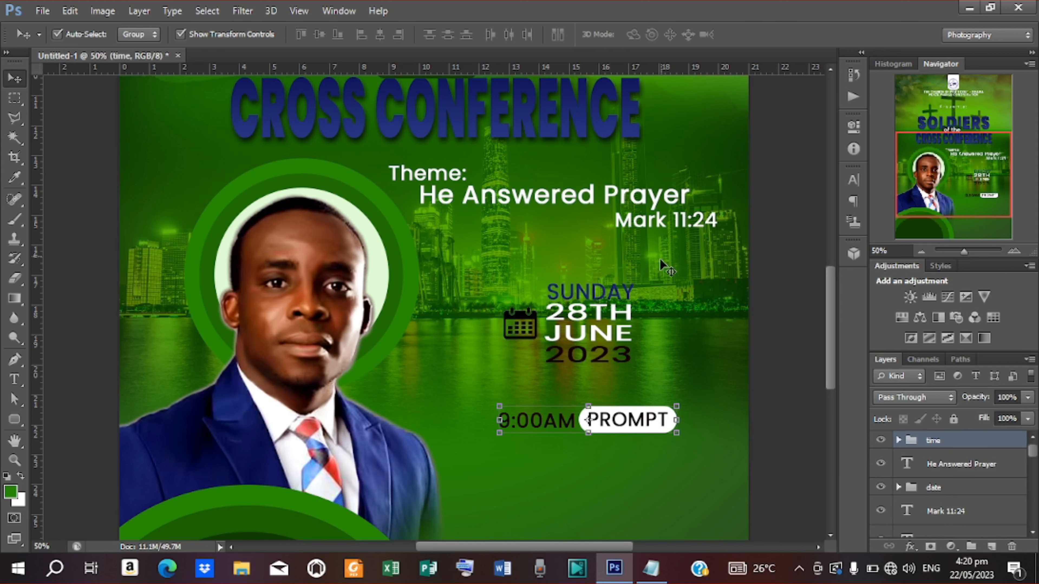
{"action": "left_click", "coordinate": [792, 430]}
Step: Copy "CHAKORE" from the Notepad notes and paste it as a new text layer in the flyer's lower area
{"action": "scroll", "coordinate": [574, 441], "scroll_direction": "down", "scroll_amount": 5}
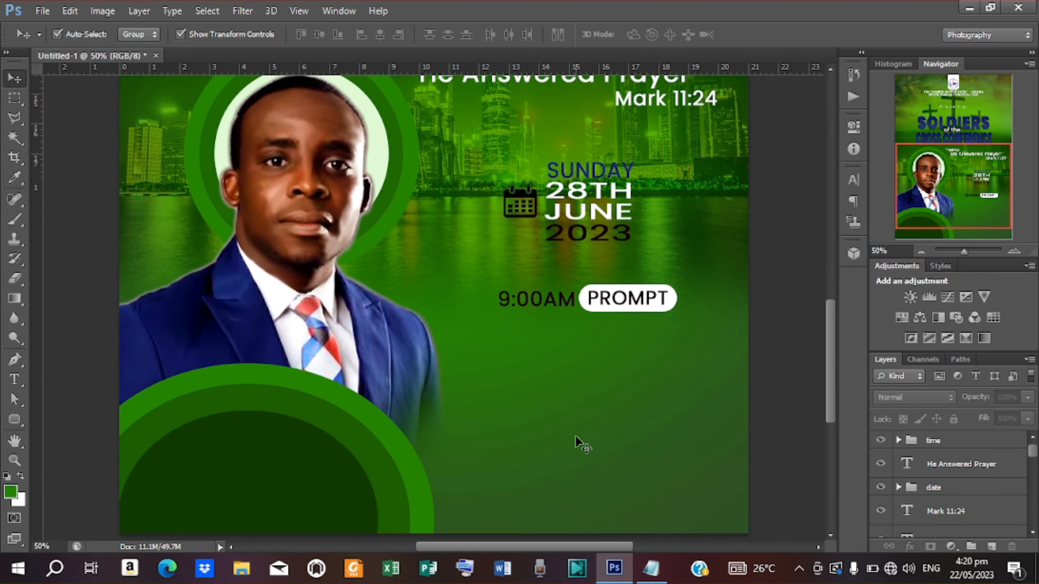
{"action": "left_click", "coordinate": [650, 568]}
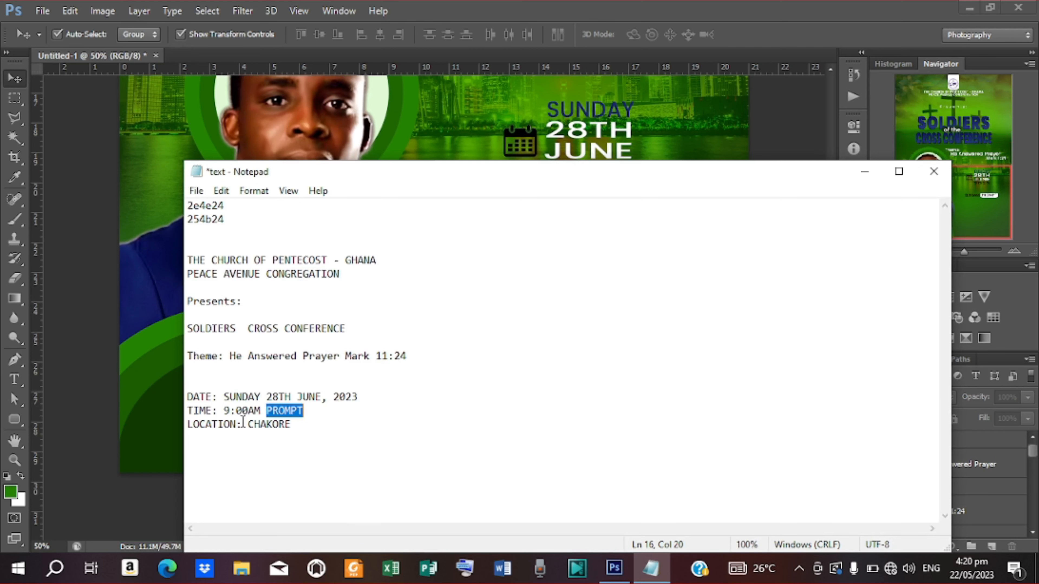
{"action": "left_click_drag", "start_coordinate": [248, 425], "coordinate": [313, 445]}
{"action": "key", "text": "ctrl+c"}
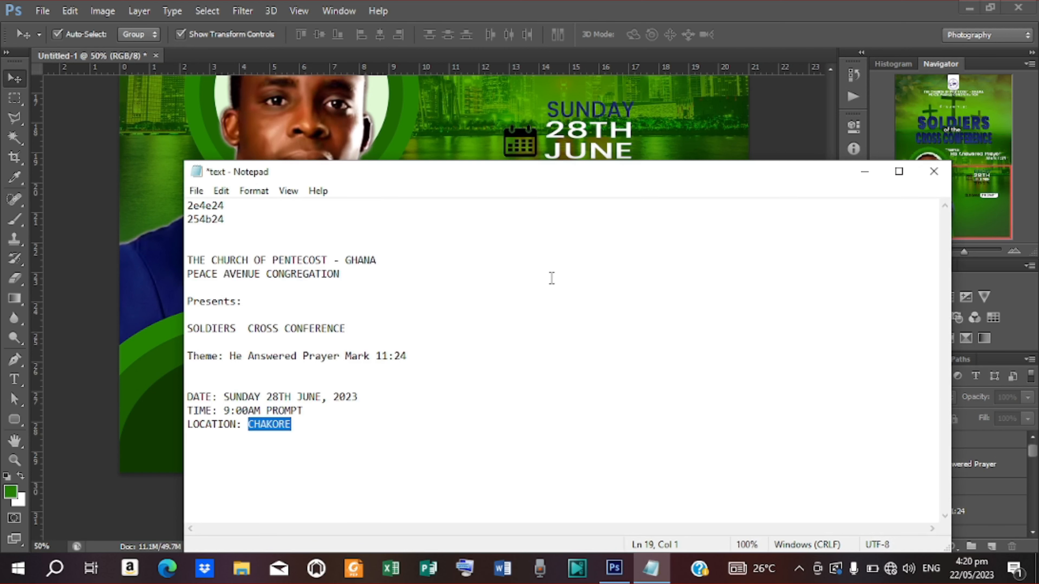
{"action": "left_click", "coordinate": [864, 171]}
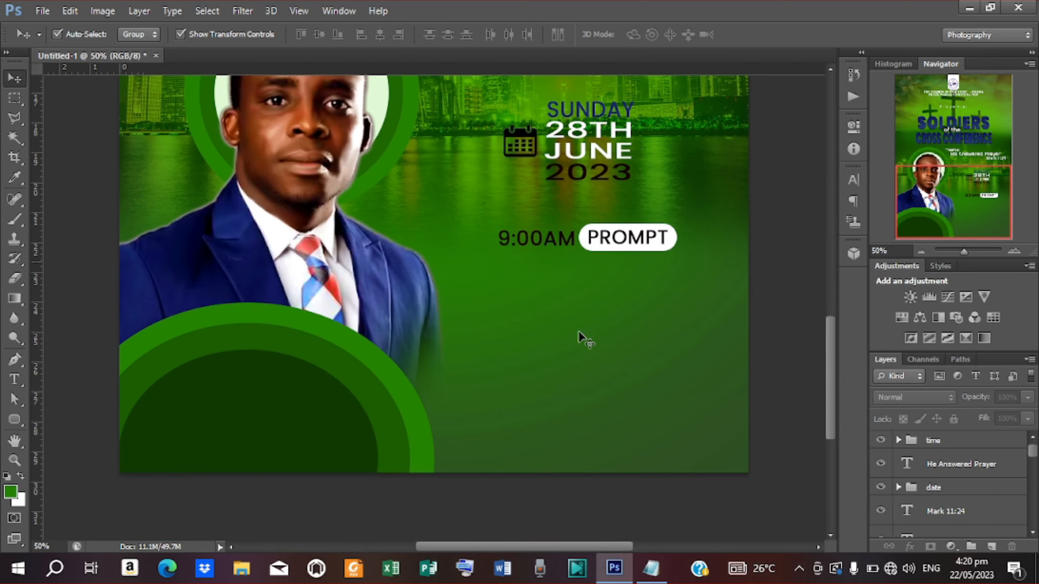
{"action": "key", "text": "t"}
{"action": "left_click", "coordinate": [529, 344]}
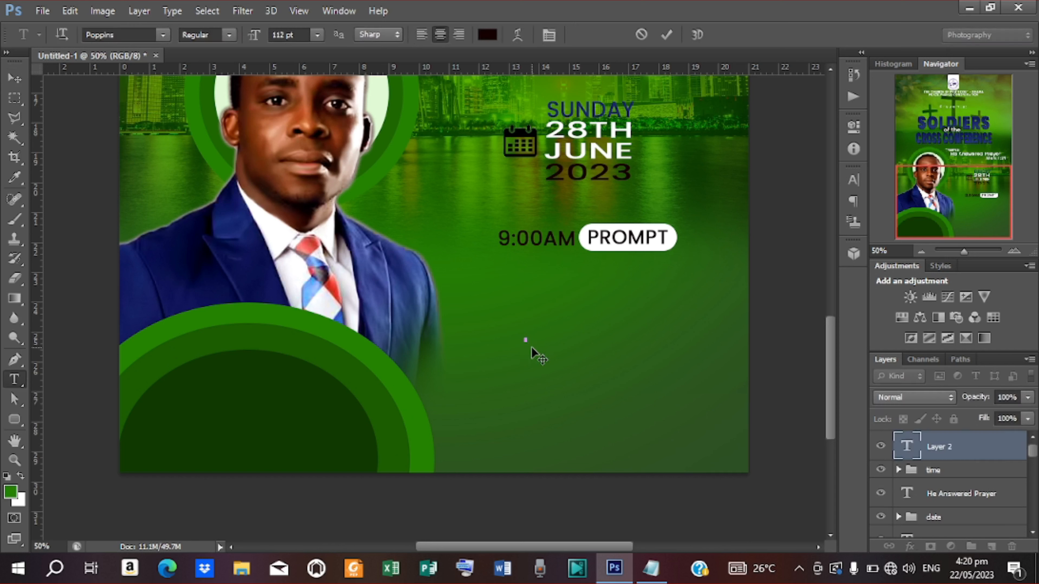
{"action": "key", "text": "ctrl+v"}
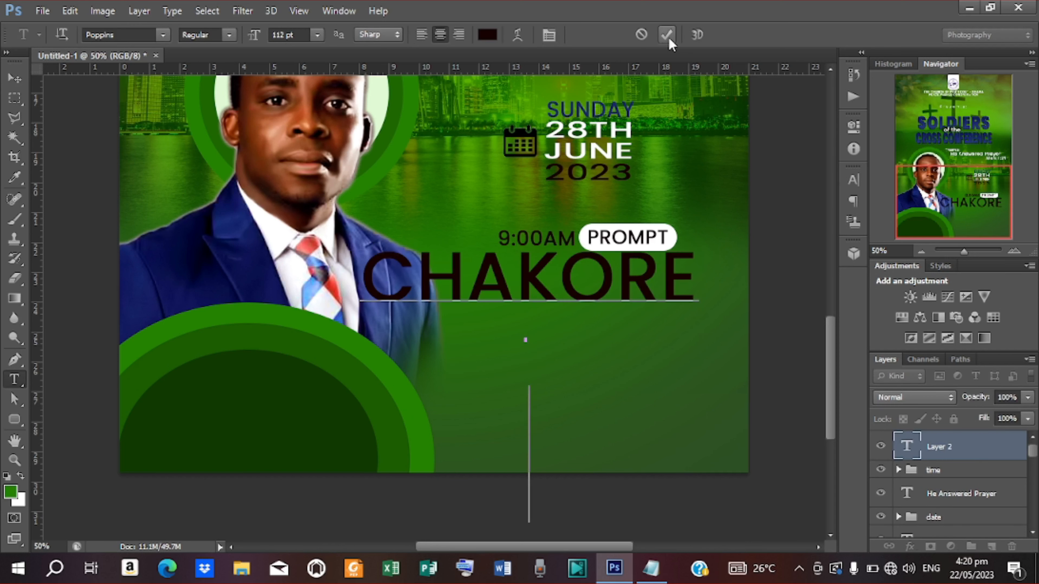
{"action": "left_click", "coordinate": [667, 35]}
Step: Move the "CHAKORE" text below the time label and scale it down to about 46.7 pt near the flyer's bottom edge
{"action": "key", "text": "v"}
{"action": "left_click_drag", "start_coordinate": [626, 323], "coordinate": [657, 374]}
{"action": "left_click", "coordinate": [747, 327]}
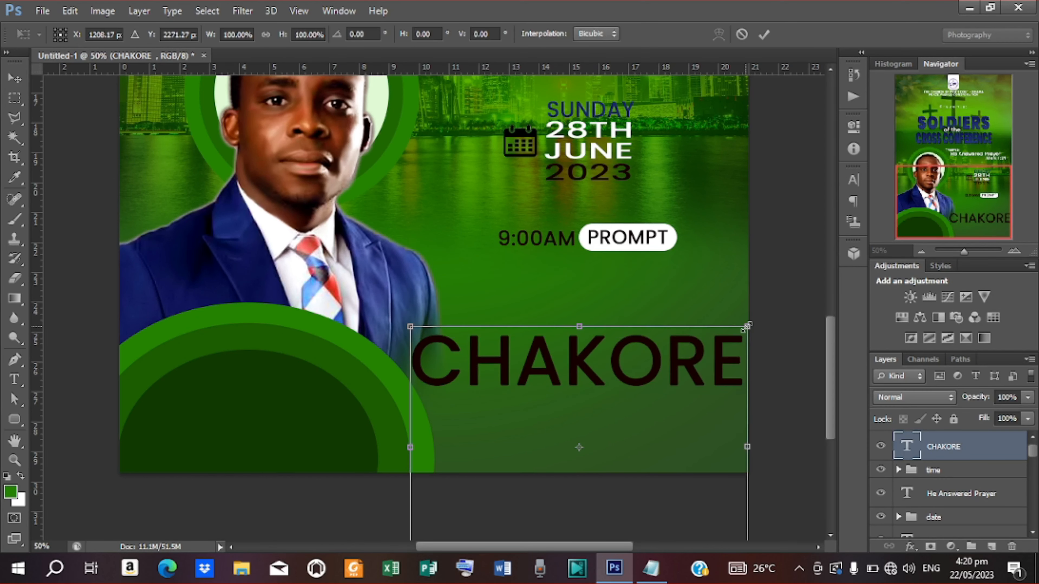
{"action": "left_click_drag", "start_coordinate": [746, 326], "coordinate": [620, 412]}
{"action": "left_click", "coordinate": [764, 35]}
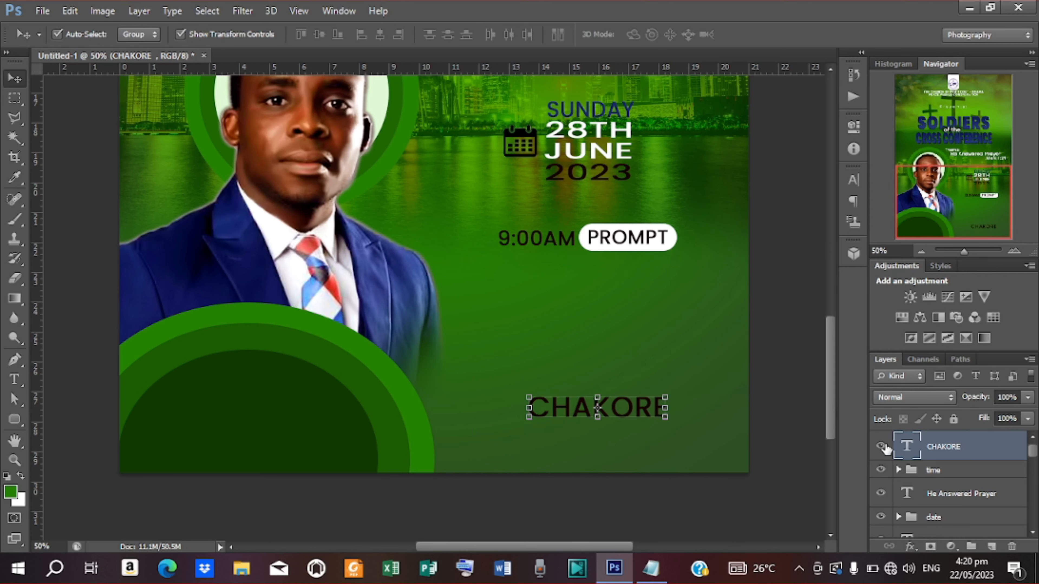
Step: Change the "CHAKORE" text color to white (ffffff), sampled from the PROMPT rectangle
{"action": "left_click", "coordinate": [854, 181]}
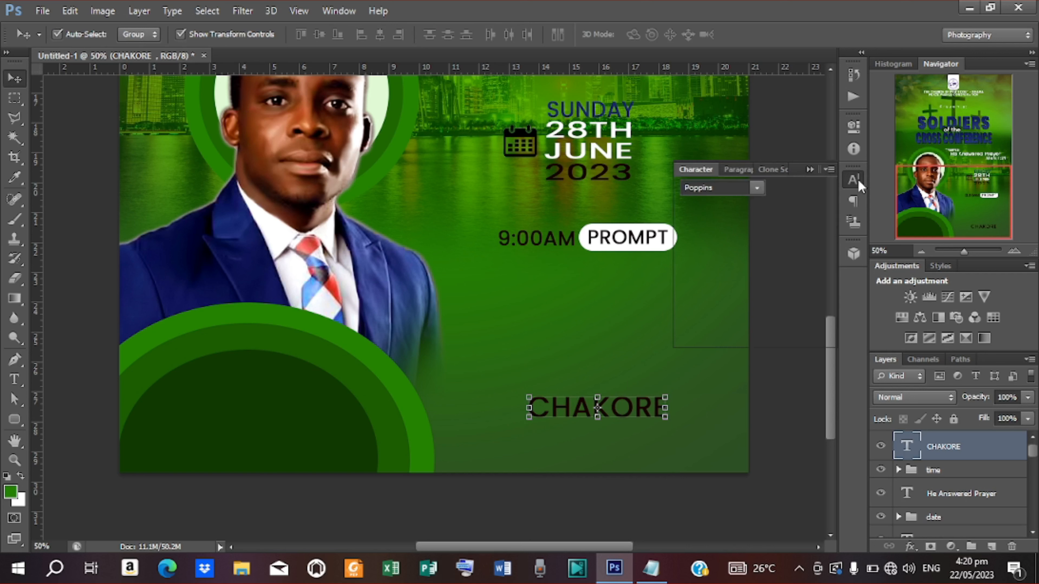
{"action": "left_click", "coordinate": [807, 266]}
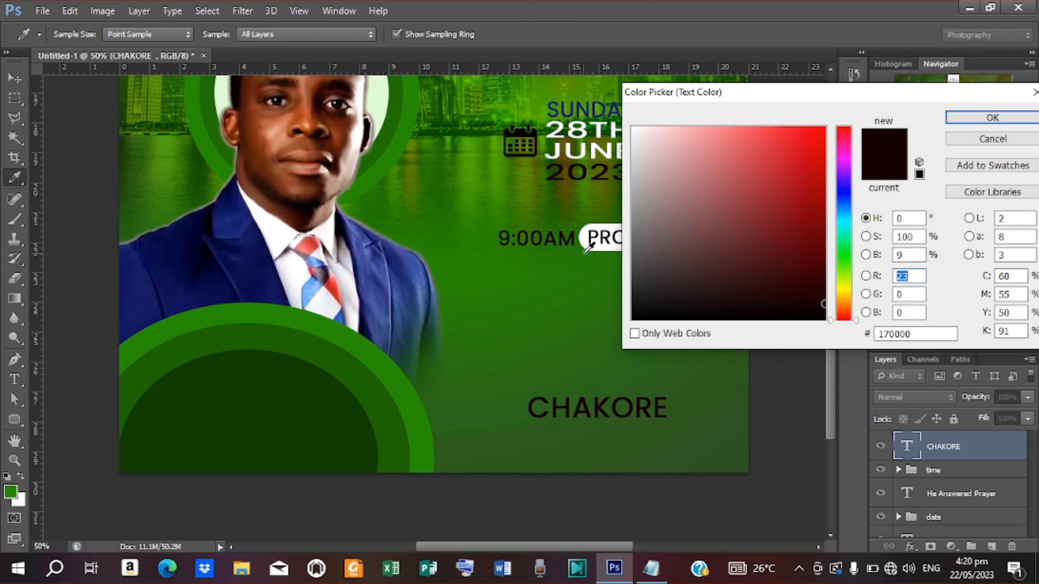
{"action": "left_click", "coordinate": [592, 244]}
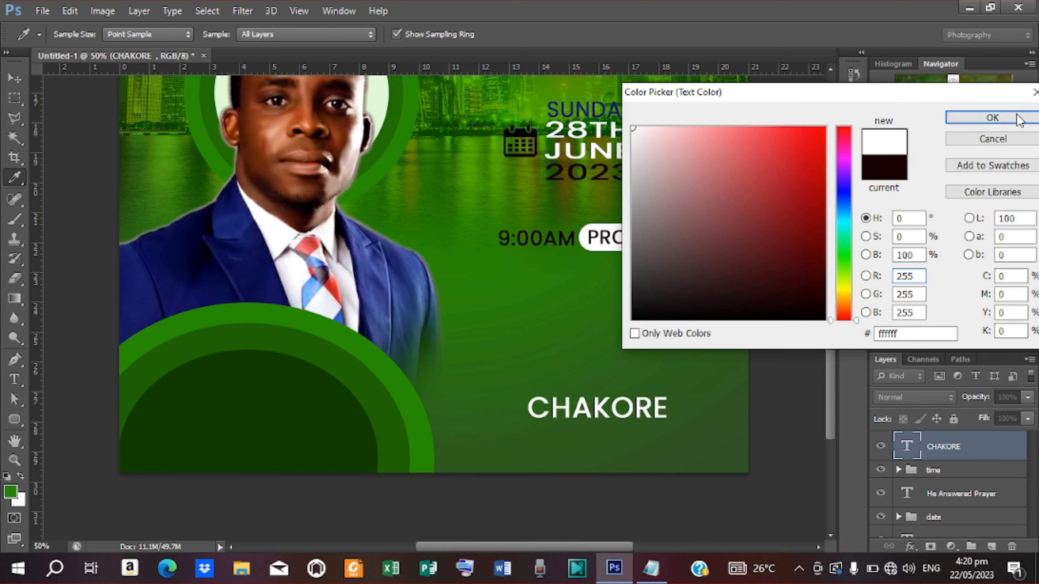
{"action": "left_click", "coordinate": [993, 118]}
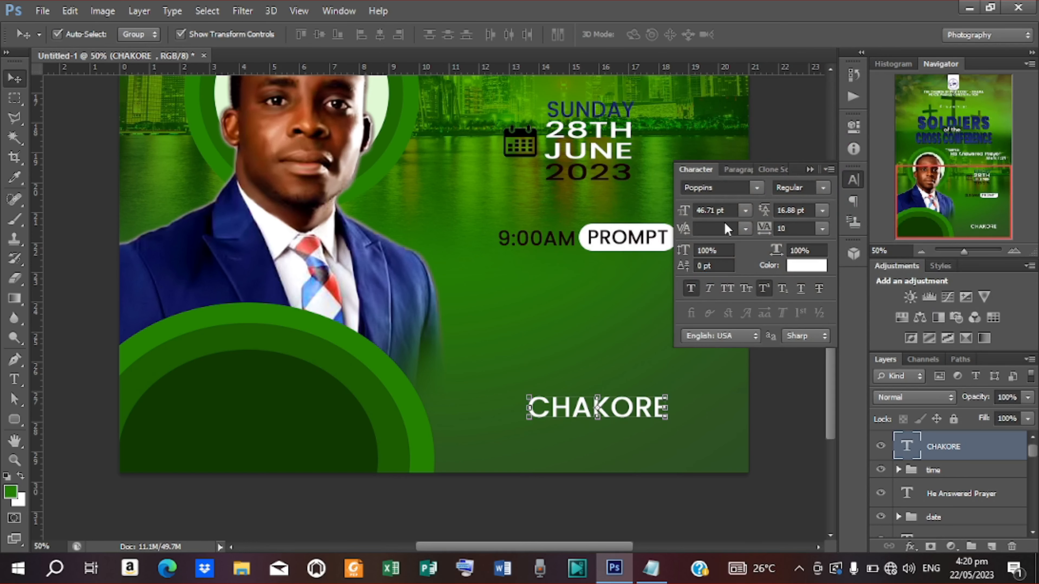
Step: Place the google-location-icon-16 image from the SOLDIERS OF THE CROSS folder into the flyer
{"action": "left_click", "coordinate": [43, 11]}
{"action": "left_click", "coordinate": [139, 257]}
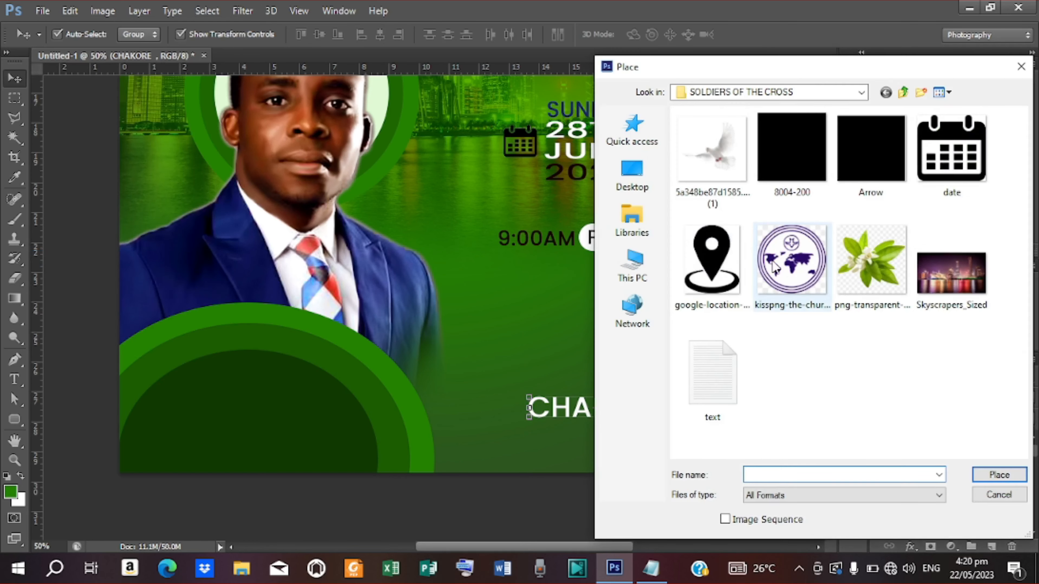
{"action": "left_click", "coordinate": [712, 258]}
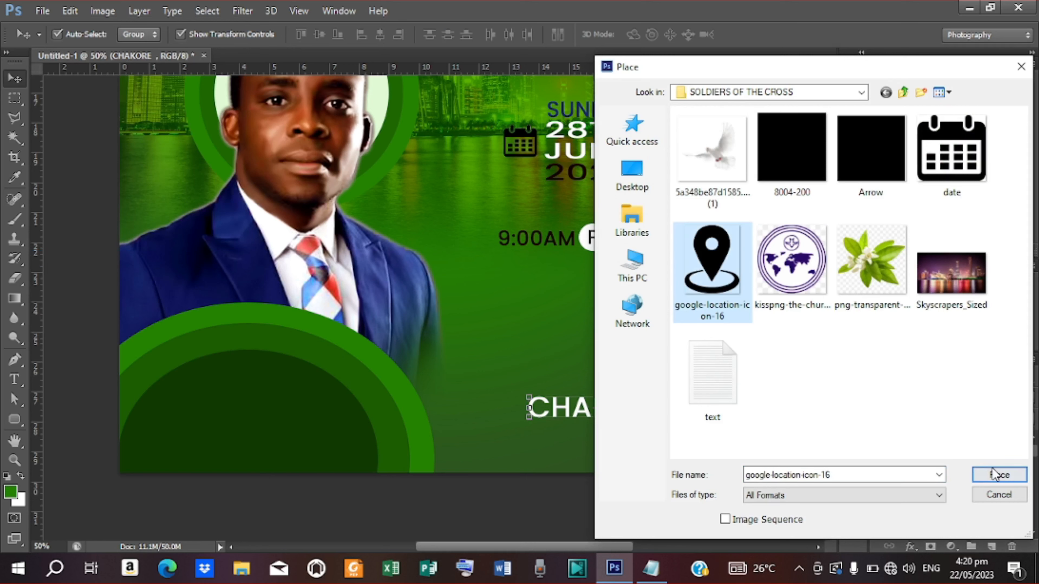
{"action": "left_click", "coordinate": [999, 475]}
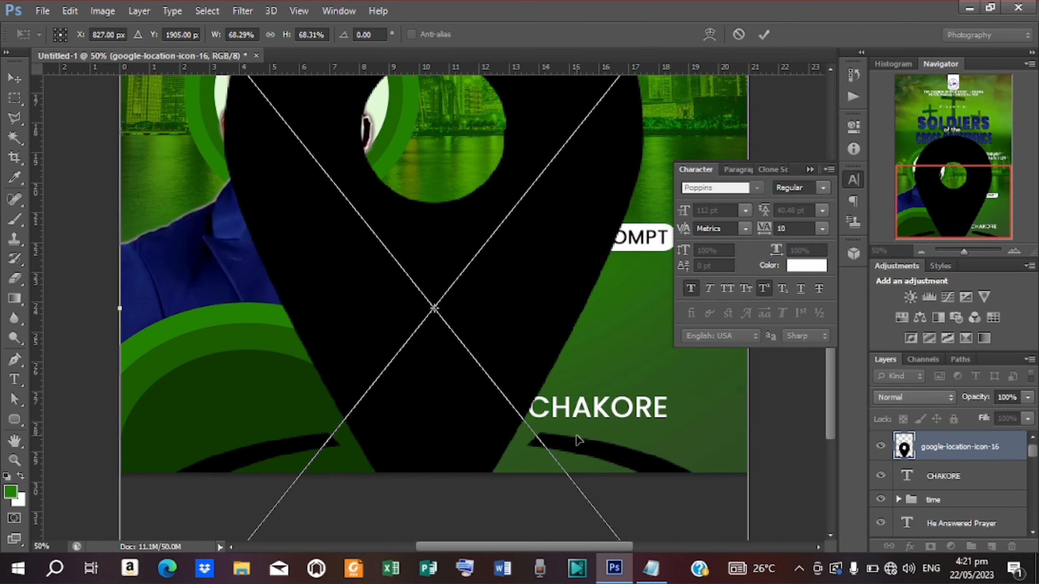
Step: Shrink the placed location icon to about 2.8% just below the "CHAKORE" text and commit the placement
{"action": "scroll", "coordinate": [577, 436], "scroll_direction": "up", "scroll_amount": 8}
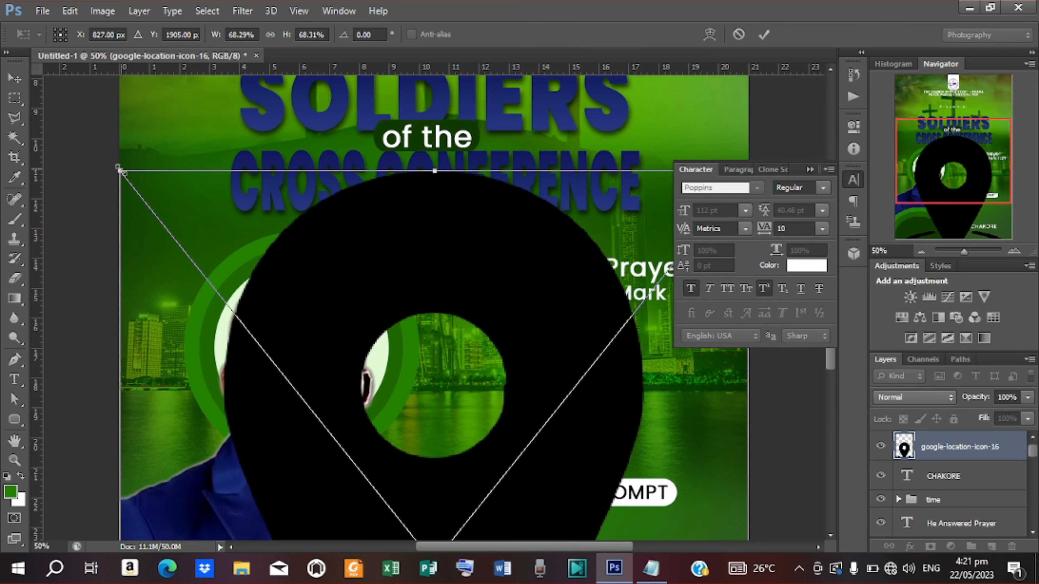
{"action": "left_click_drag", "start_coordinate": [122, 171], "coordinate": [407, 466]}
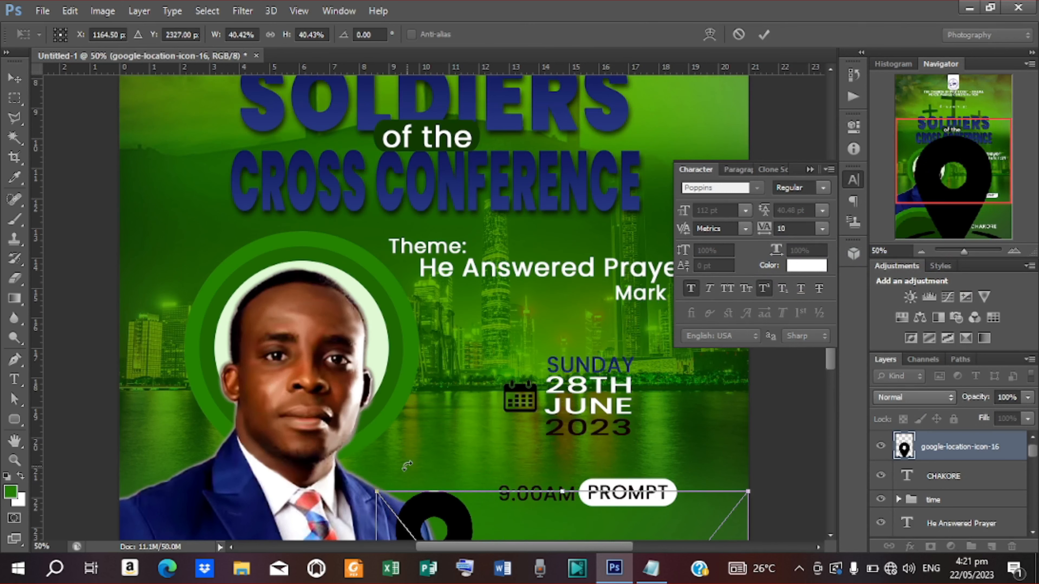
{"action": "scroll", "coordinate": [408, 466], "scroll_direction": "down", "scroll_amount": 10}
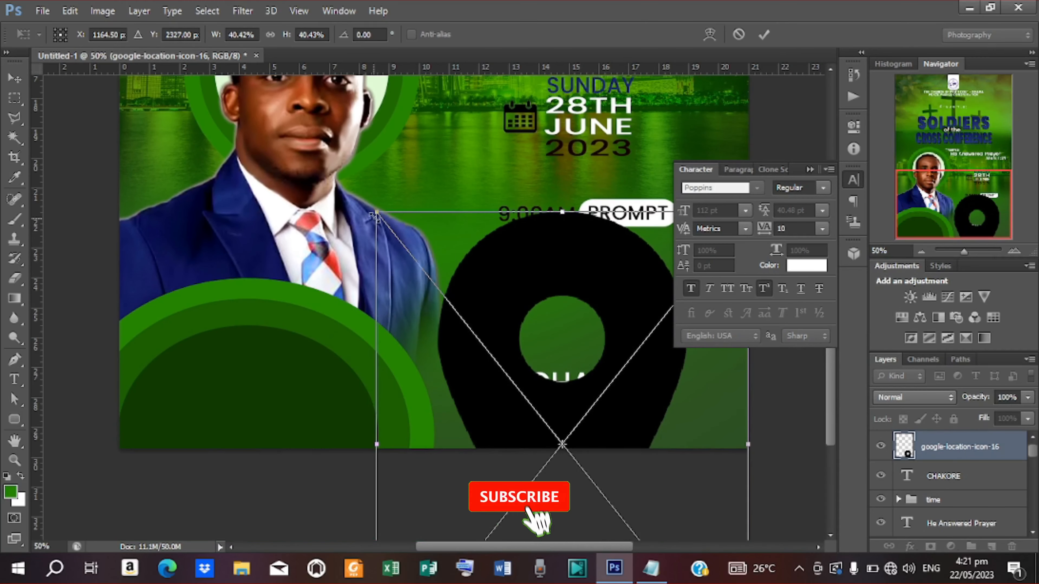
{"action": "left_click_drag", "start_coordinate": [374, 217], "coordinate": [551, 437]}
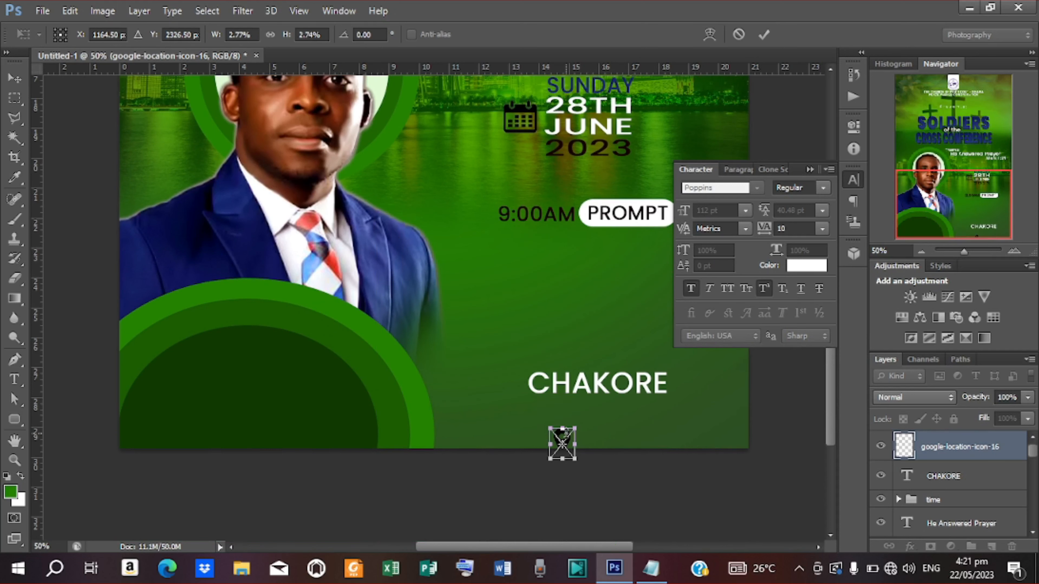
{"action": "left_click", "coordinate": [764, 35]}
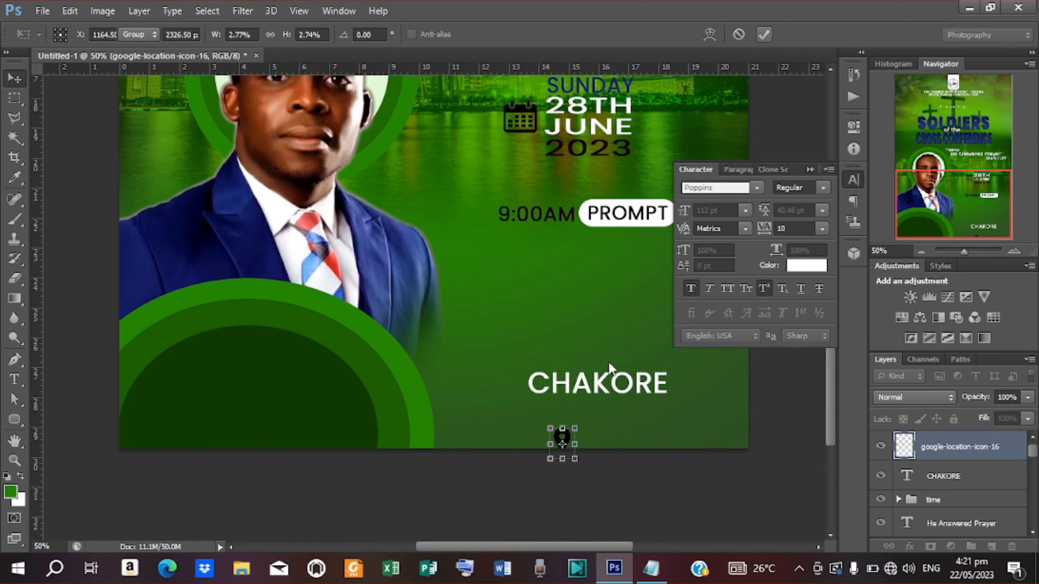
Step: Move the location icon above the "CHAKORE" text and scale it down to about 1.9%
{"action": "left_click_drag", "start_coordinate": [560, 440], "coordinate": [621, 337]}
{"action": "key", "text": "ctrl+t"}
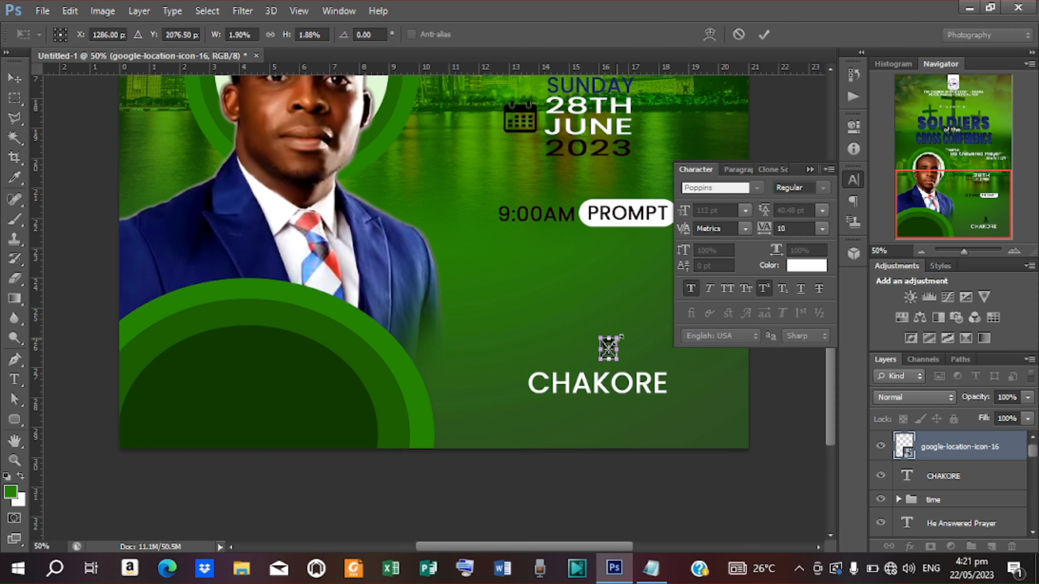
{"action": "left_click", "coordinate": [764, 36]}
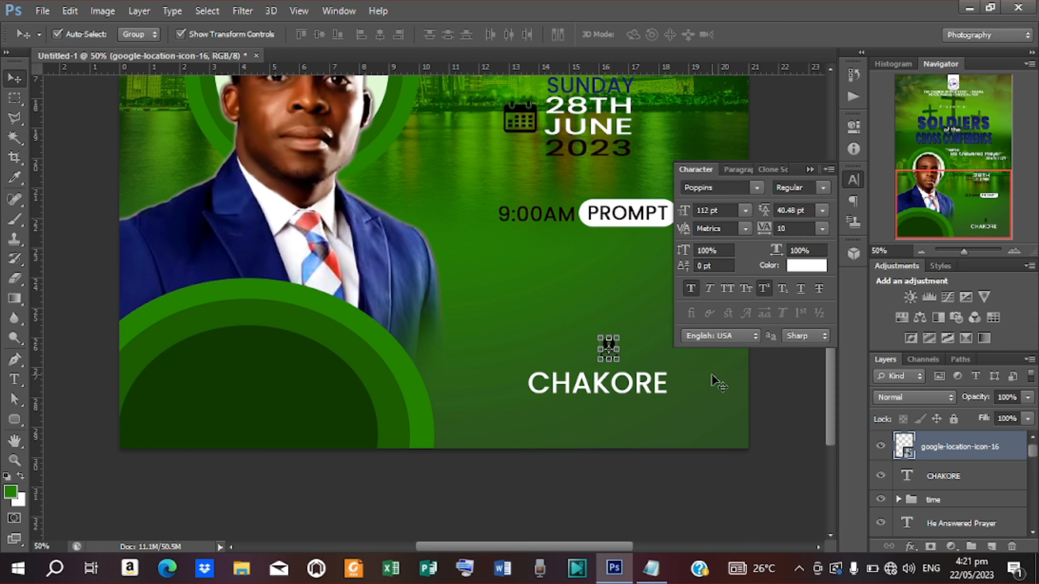
Step: Nudge the location icon slightly down and left so it sits centered just above the "CHAKORE" text
{"action": "key", "text": "Down"}
{"action": "key", "text": "Down"}
{"action": "key", "text": "Down"}
{"action": "key", "text": "Down"}
{"action": "key", "text": "Down"}
{"action": "key", "text": "Down"}
{"action": "key", "text": "Down"}
{"action": "key", "text": "Down"}
{"action": "key", "text": "Left"}
{"action": "key", "text": "Left"}
{"action": "key", "text": "Left"}
{"action": "key", "text": "Left"}
{"action": "key", "text": "Left"}
{"action": "key", "text": "Left"}
{"action": "key", "text": "Left"}
{"action": "key", "text": "Left"}
{"action": "key", "text": "Left"}
{"action": "key", "text": "Left"}
{"action": "key", "text": "Left"}
{"action": "key", "text": "Left"}
{"action": "key", "text": "Left"}
{"action": "key", "text": "Left"}
{"action": "key", "text": "Left"}
{"action": "key", "text": "Left"}
{"action": "key", "text": "Left"}
{"action": "key", "text": "Left"}
{"action": "key", "text": "Down"}
{"action": "key", "text": "Down"}
{"action": "key", "text": "Down"}
{"action": "key", "text": "Down"}
{"action": "key", "text": "Down"}
{"action": "key", "text": "Down"}
{"action": "key", "text": "Down"}
{"action": "key", "text": "Down"}
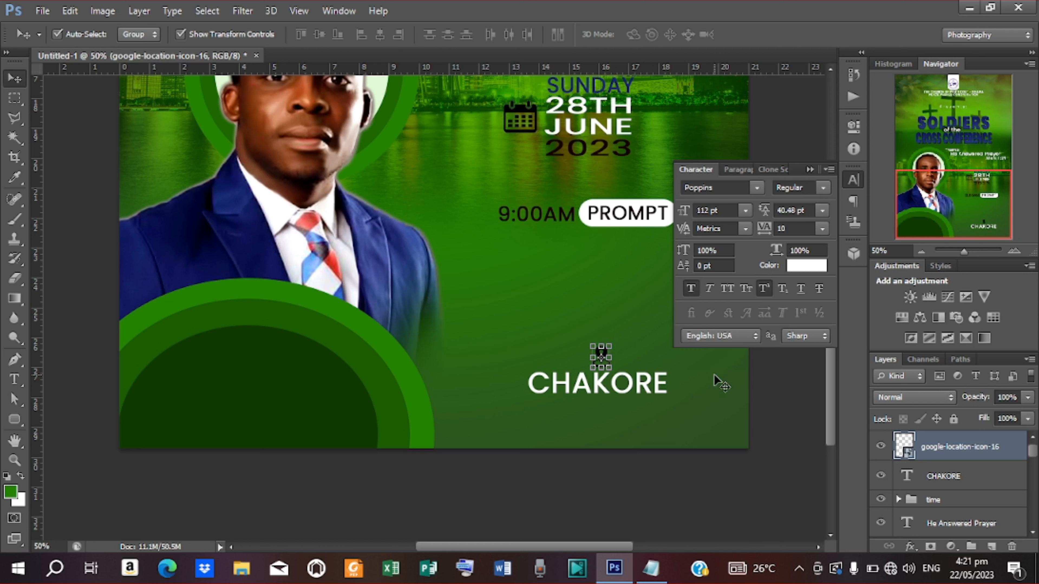
{"action": "left_click", "coordinate": [785, 375]}
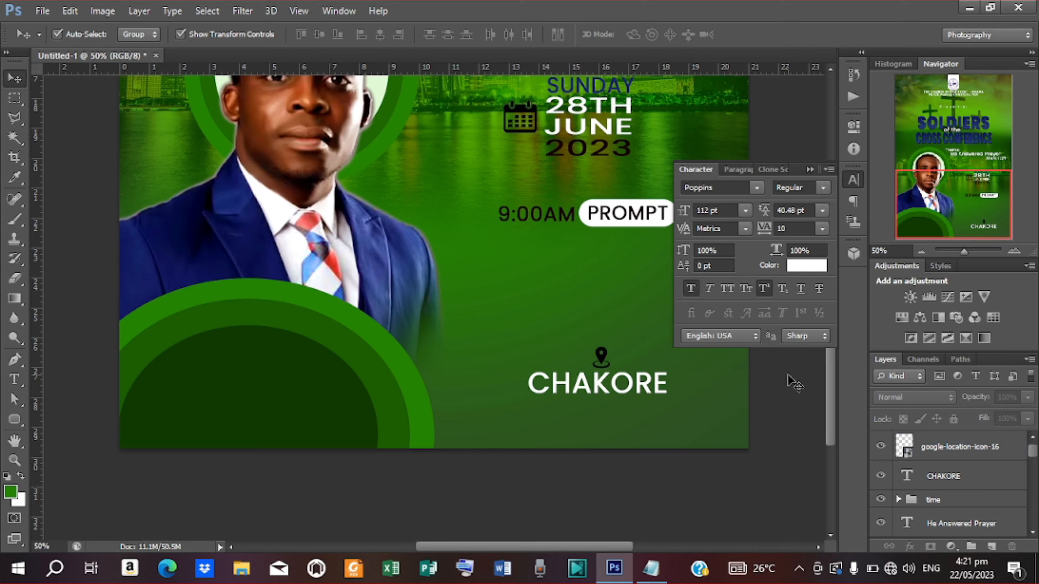
Step: Move the "9:00AM PROMPT" time group slightly down toward the location text
{"action": "key", "text": "ctrl+minus"}
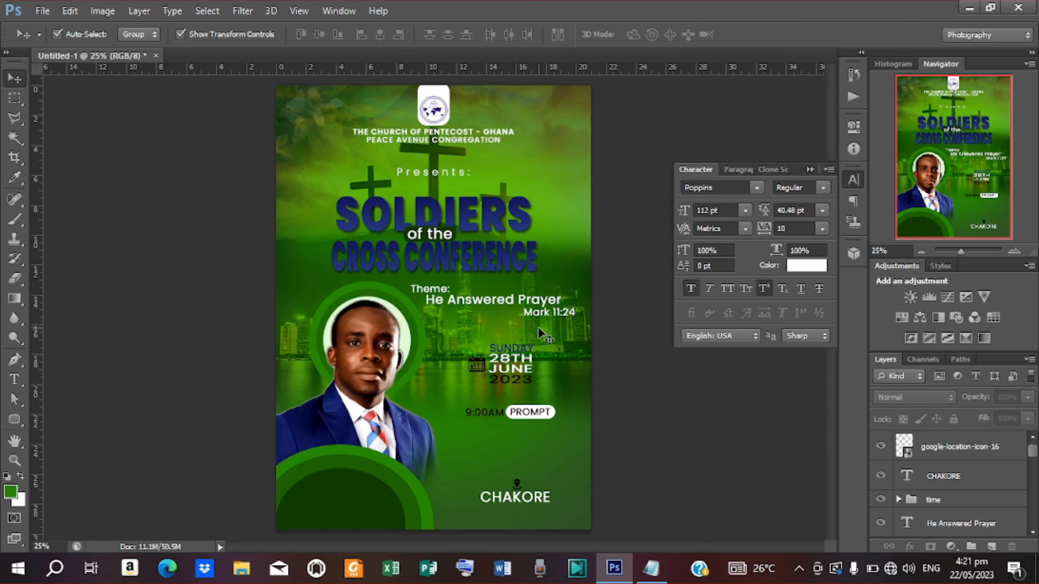
{"action": "left_click_drag", "start_coordinate": [535, 411], "coordinate": [537, 427]}
Step: Nudge the date group down to even out the spacing between the theme and time label, and collapse the Character settings
{"action": "left_click", "coordinate": [518, 377]}
{"action": "key", "text": "Down"}
{"action": "key", "text": "Down"}
{"action": "key", "text": "Down"}
{"action": "key", "text": "Down"}
{"action": "key", "text": "Down"}
{"action": "key", "text": "Down"}
{"action": "key", "text": "Down"}
{"action": "key", "text": "Down"}
{"action": "key", "text": "Down"}
{"action": "key", "text": "Down"}
{"action": "key", "text": "Down"}
{"action": "key", "text": "Down"}
{"action": "key", "text": "Down"}
{"action": "key", "text": "Down"}
{"action": "key", "text": "Down"}
{"action": "key", "text": "Down"}
{"action": "key", "text": "Down"}
{"action": "key", "text": "Down"}
{"action": "key", "text": "Down"}
{"action": "key", "text": "Down"}
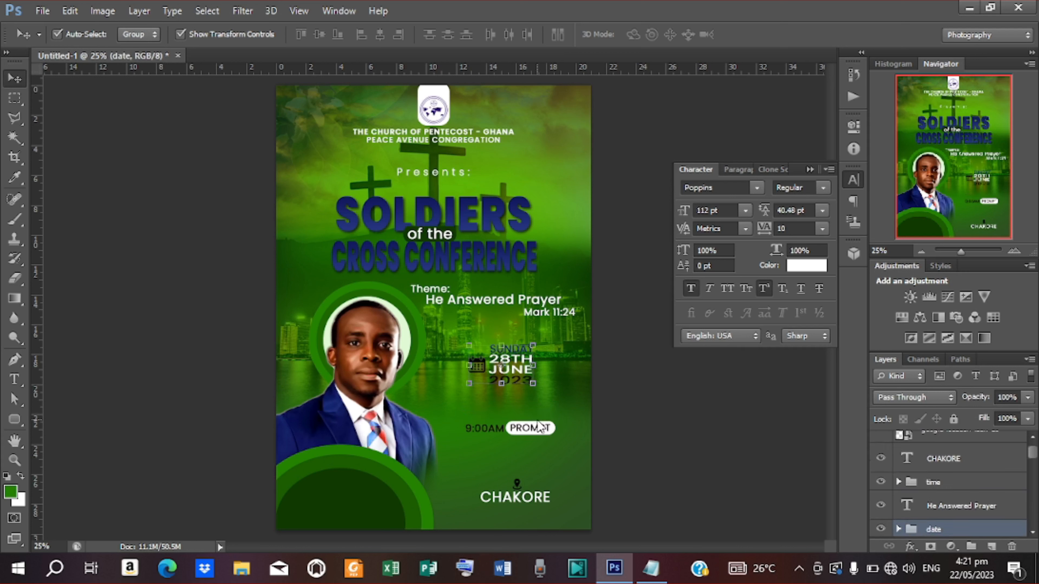
{"action": "key", "text": "Down"}
{"action": "key", "text": "Down"}
{"action": "key", "text": "Down"}
{"action": "key", "text": "Down"}
{"action": "key", "text": "Down"}
{"action": "key", "text": "Down"}
{"action": "key", "text": "Down"}
{"action": "key", "text": "Down"}
{"action": "key", "text": "Down"}
{"action": "key", "text": "Down"}
{"action": "key", "text": "Down"}
{"action": "key", "text": "Down"}
{"action": "key", "text": "Down"}
{"action": "key", "text": "Down"}
{"action": "key", "text": "Down"}
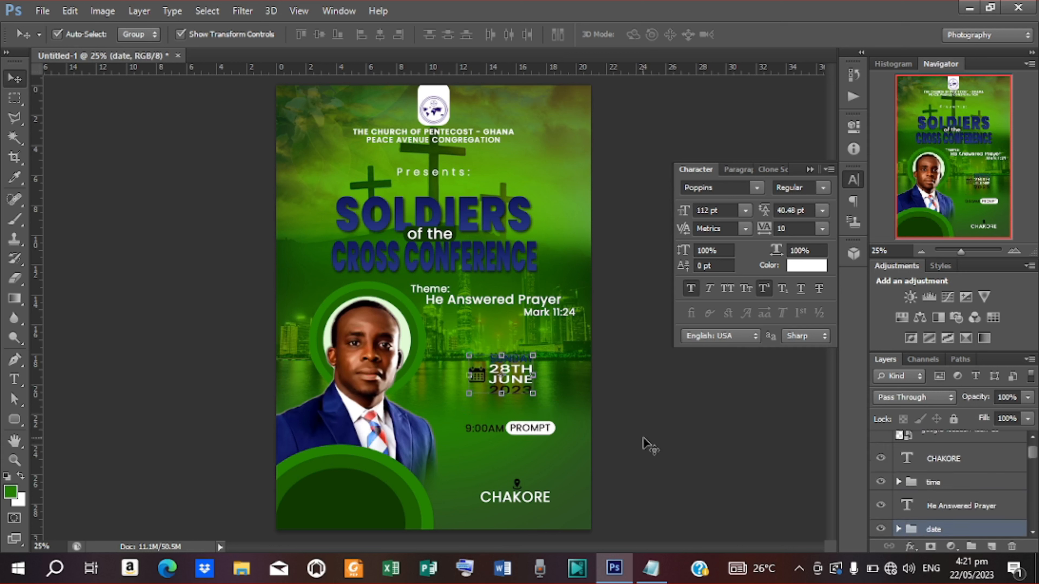
{"action": "left_click", "coordinate": [714, 415]}
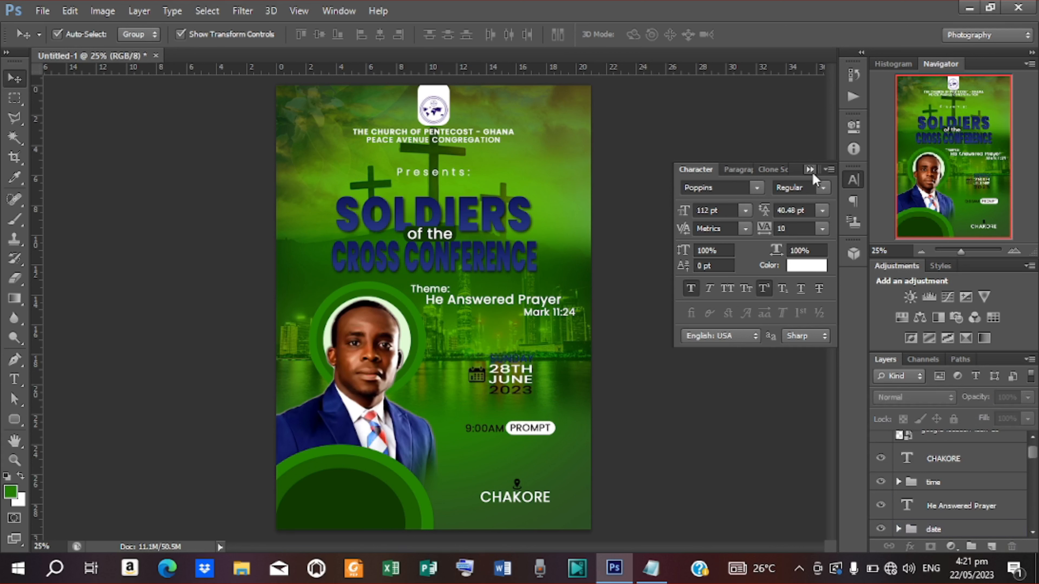
{"action": "left_click", "coordinate": [810, 169]}
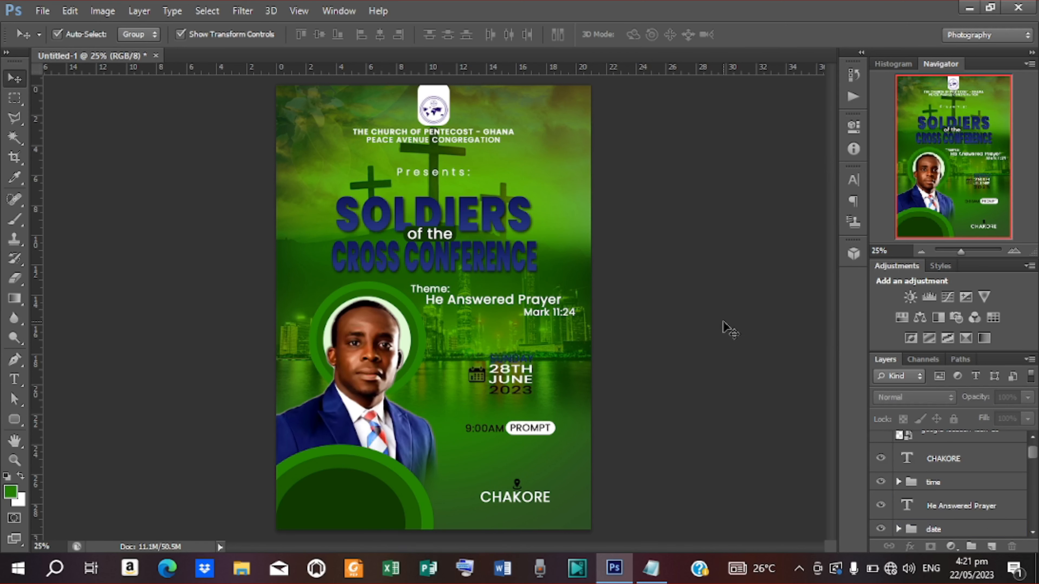